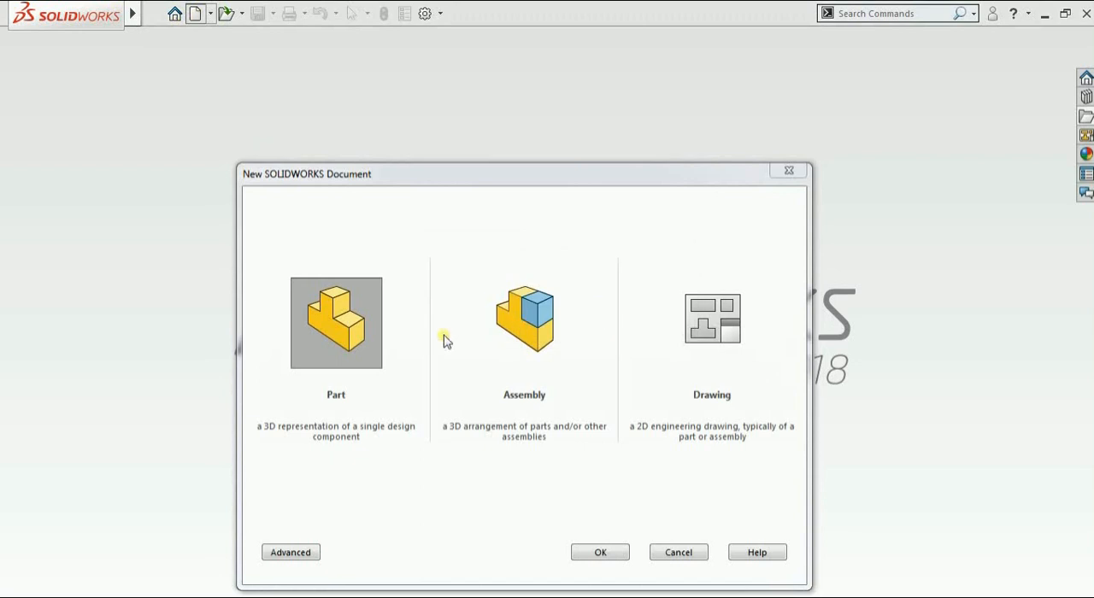
Create a new part and show its Front, Top and Right planes
{"action": "double_click", "coordinate": [339, 324]}
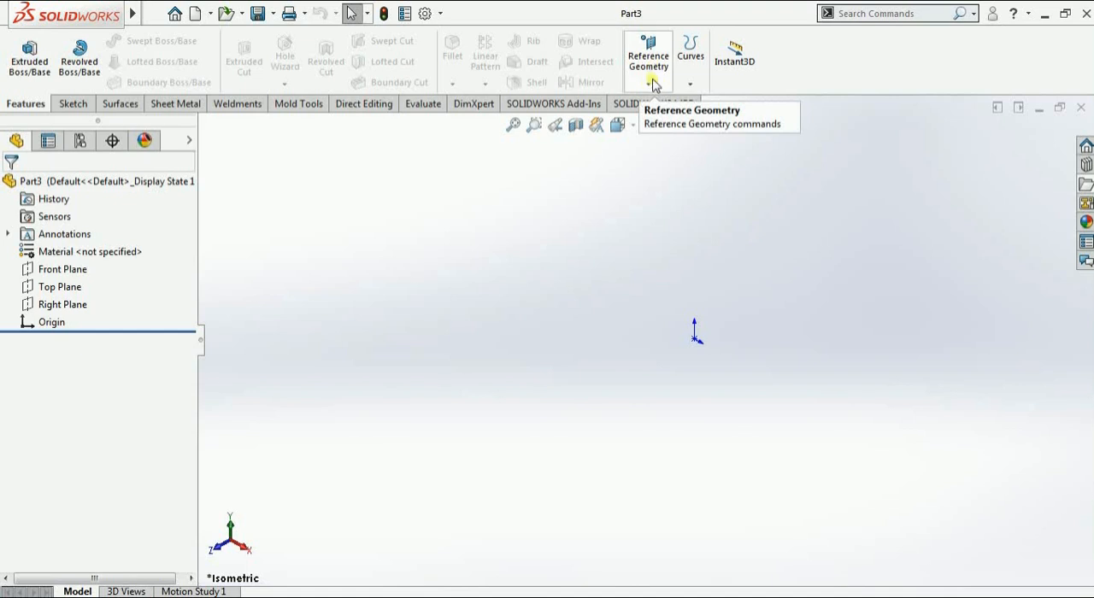
{"action": "left_click", "coordinate": [651, 83]}
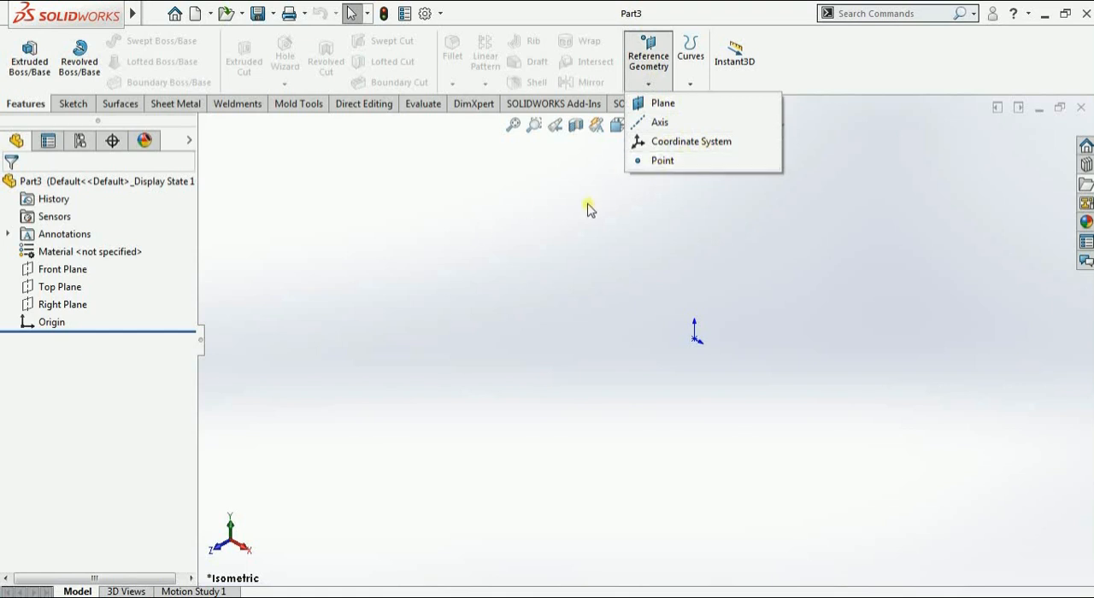
{"action": "left_click", "coordinate": [420, 192]}
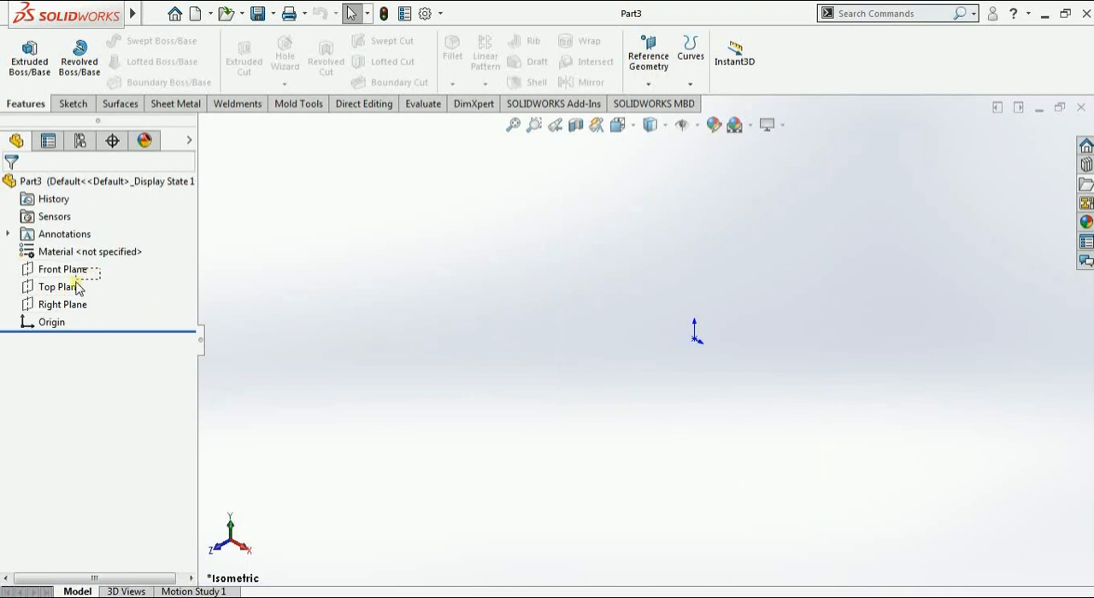
{"action": "left_click_drag", "start_coordinate": [72, 310], "coordinate": [72, 307]}
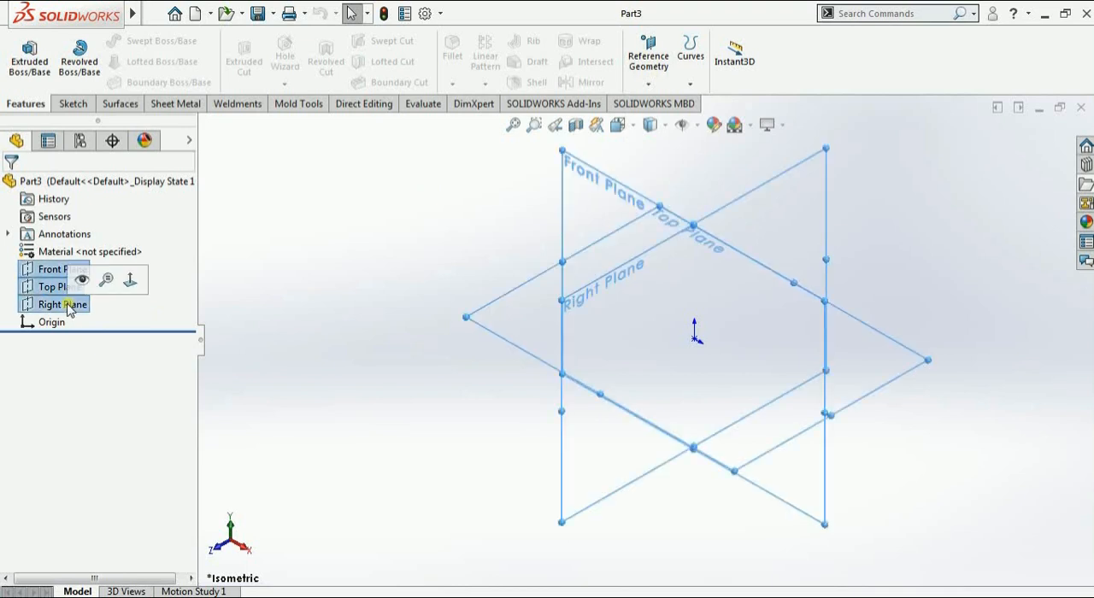
{"action": "left_click", "coordinate": [81, 282]}
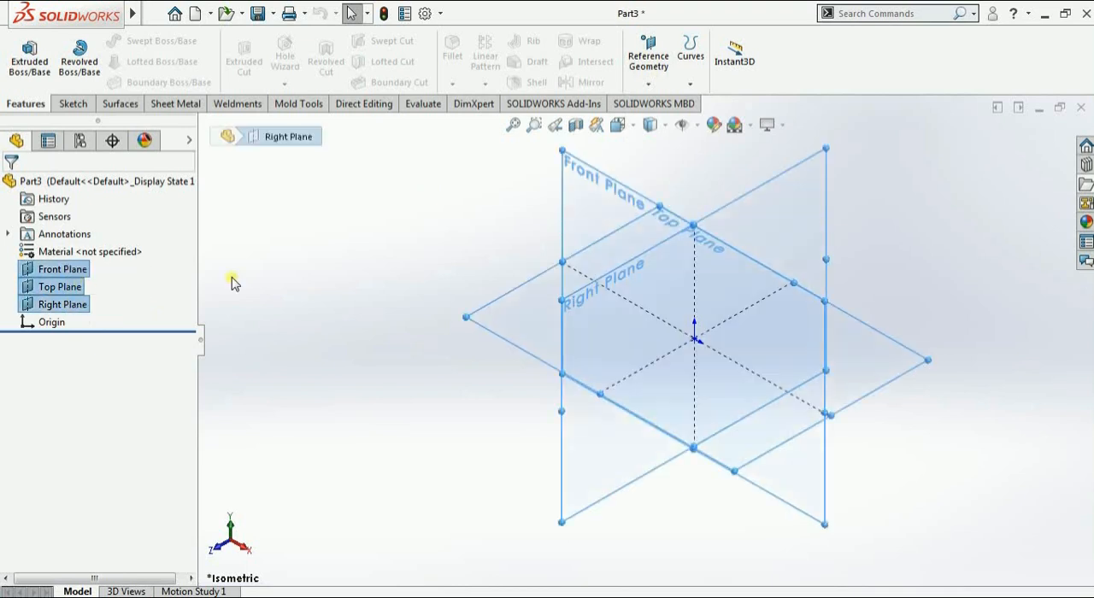
{"action": "left_click", "coordinate": [426, 244]}
{"action": "scroll", "coordinate": [801, 365], "scroll_direction": "up", "scroll_amount": 5}
{"action": "middle_click_drag", "start_coordinate": [760, 352], "coordinate": [794, 296]}
{"action": "left_click", "coordinate": [647, 86]}
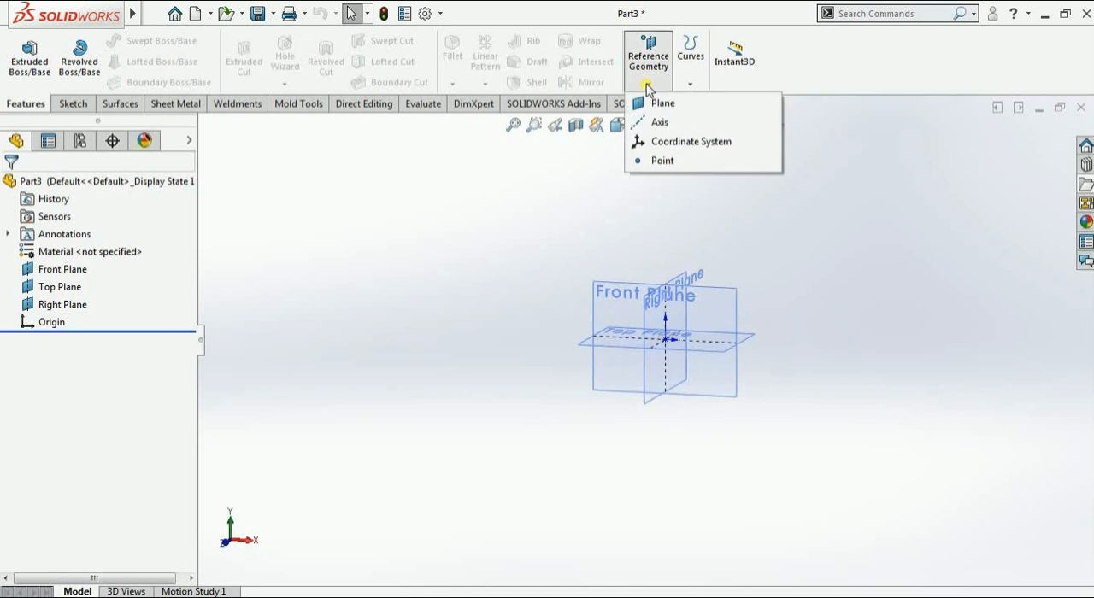
{"action": "left_click", "coordinate": [663, 103]}
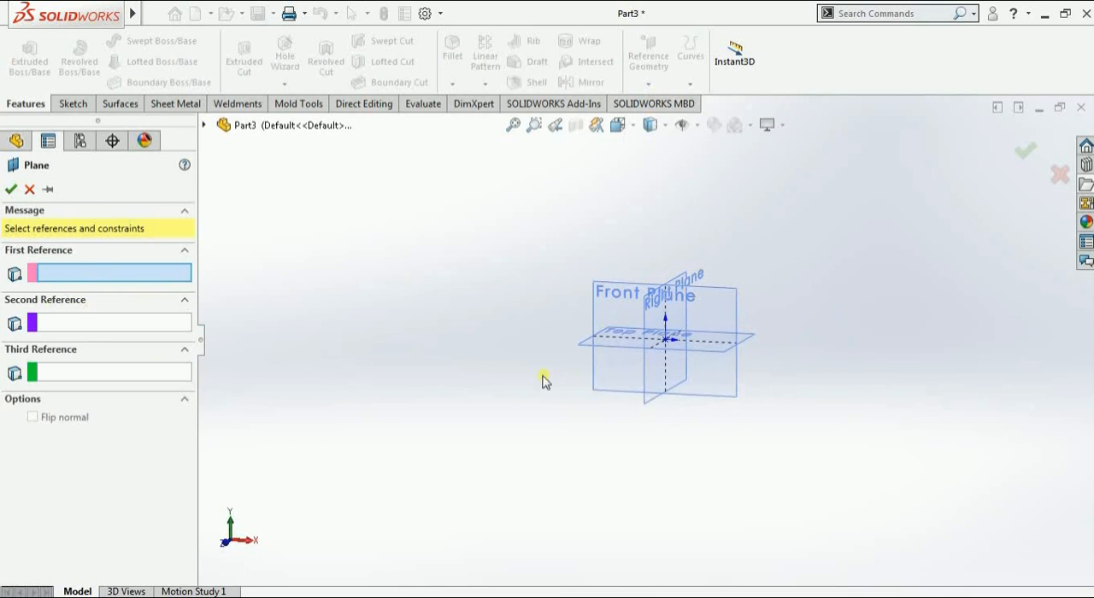
{"action": "middle_click_drag", "start_coordinate": [543, 380], "coordinate": [557, 435]}
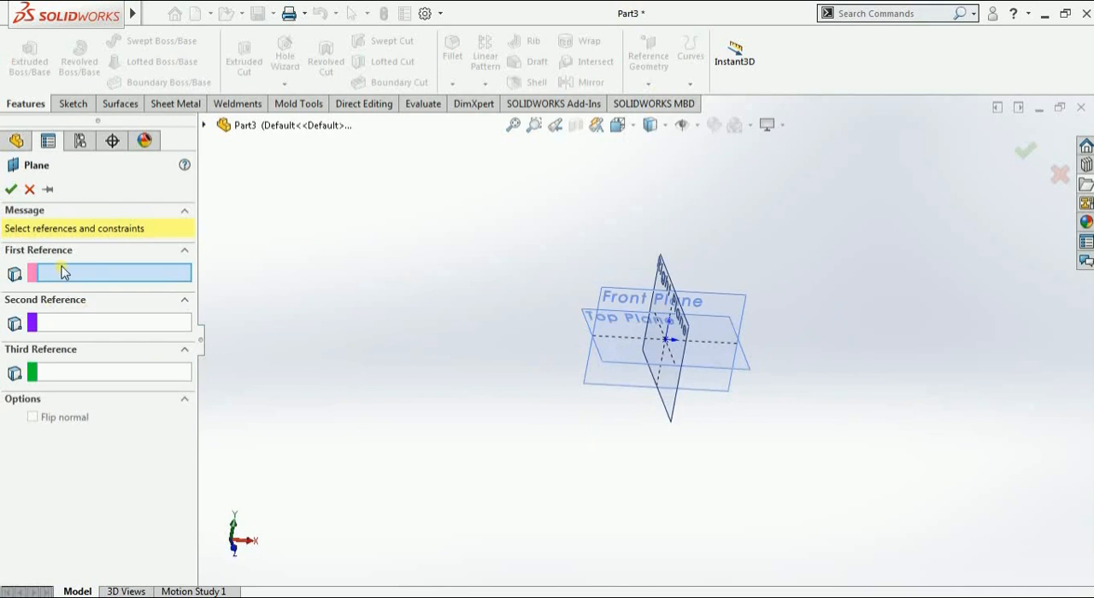
{"action": "left_click", "coordinate": [29, 189]}
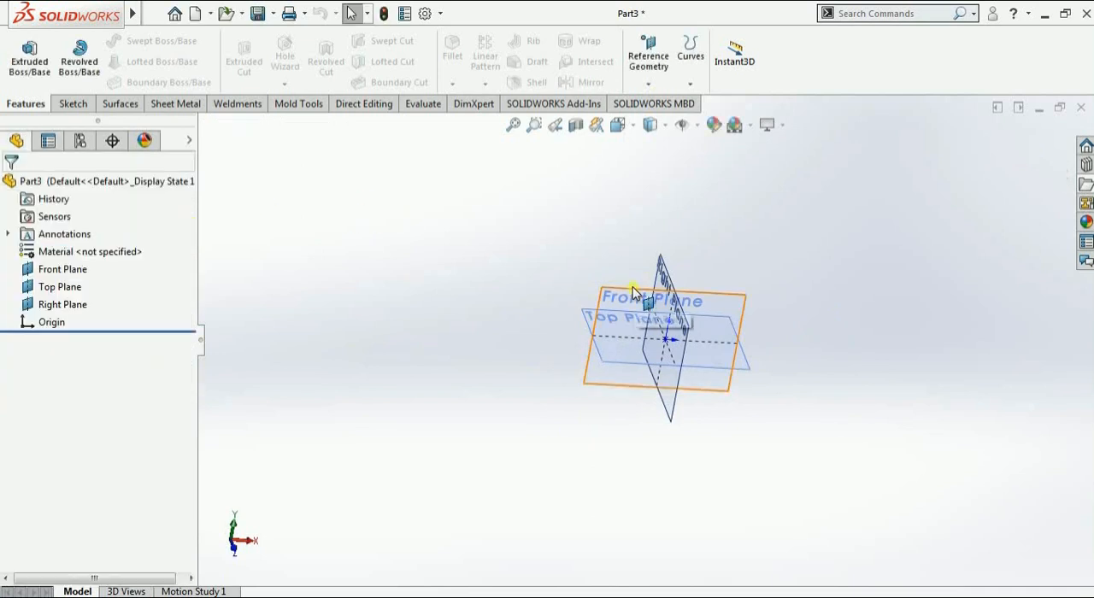
Sketch a center rectangle about 6.12 by 4.44 mm on the Front Plane, centred on the origin, and exit the sketch
{"action": "left_click", "coordinate": [658, 278]}
{"action": "left_click", "coordinate": [700, 245]}
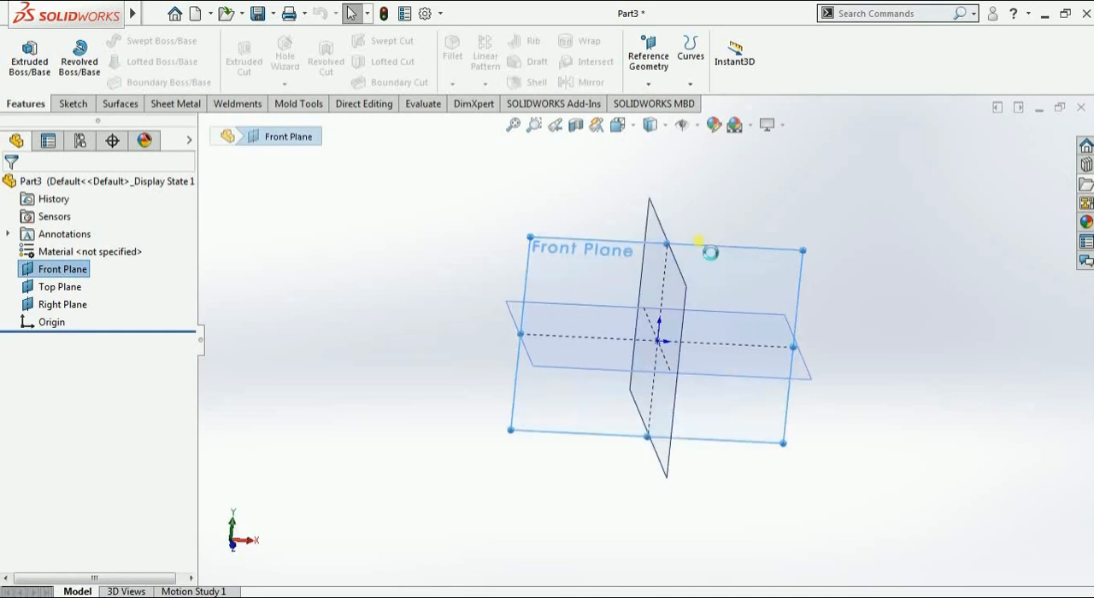
{"action": "left_click", "coordinate": [112, 66]}
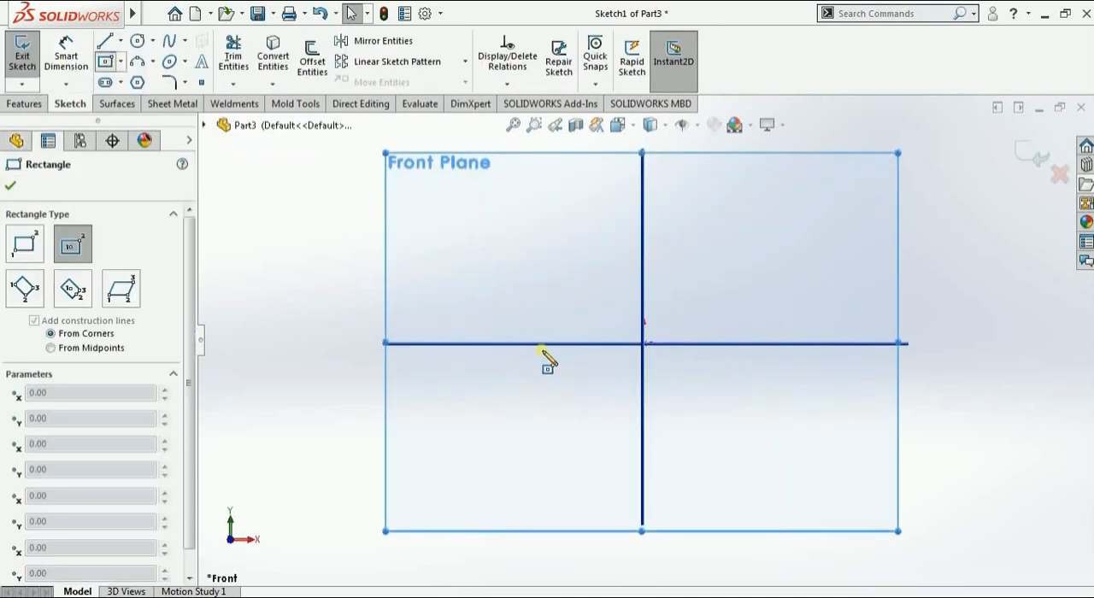
{"action": "left_click", "coordinate": [643, 343]}
{"action": "scroll", "coordinate": [547, 414], "scroll_direction": "down", "scroll_amount": 3}
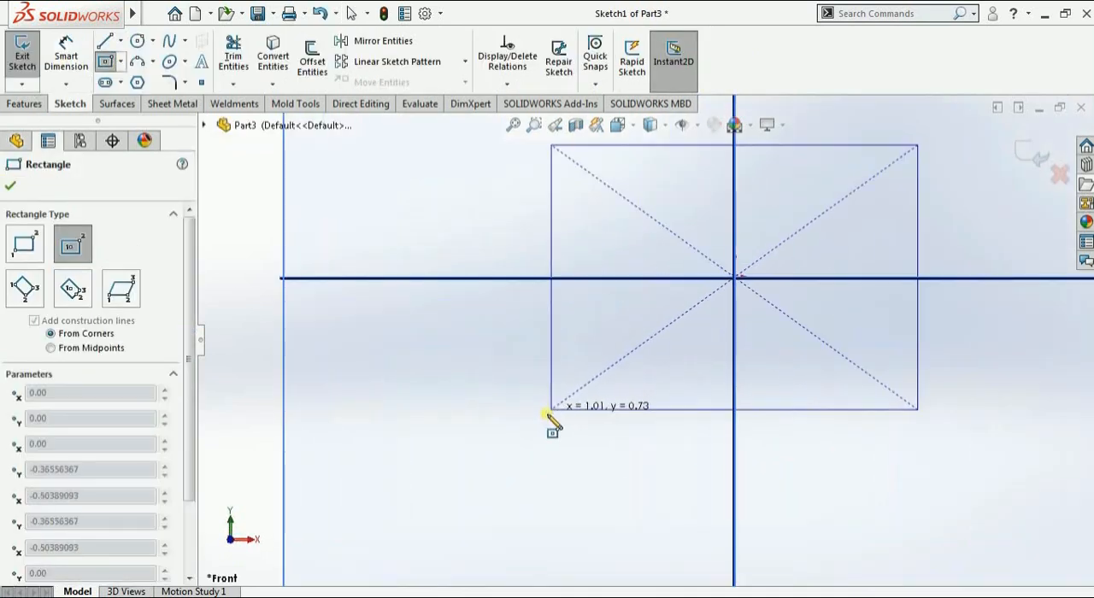
{"action": "scroll", "coordinate": [548, 414], "scroll_direction": "up", "scroll_amount": 10}
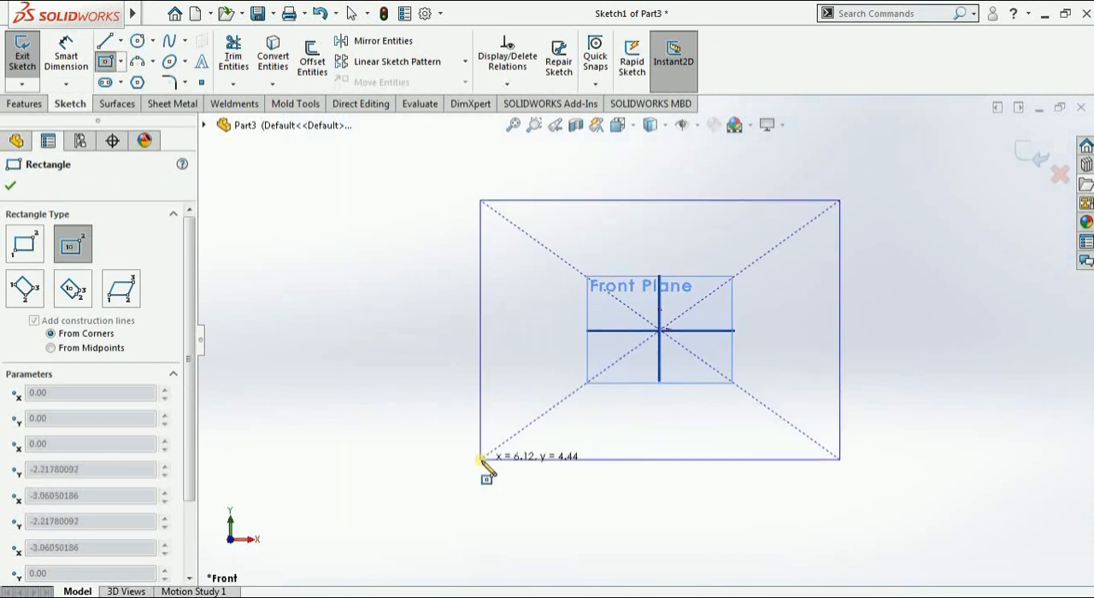
{"action": "left_click", "coordinate": [481, 458]}
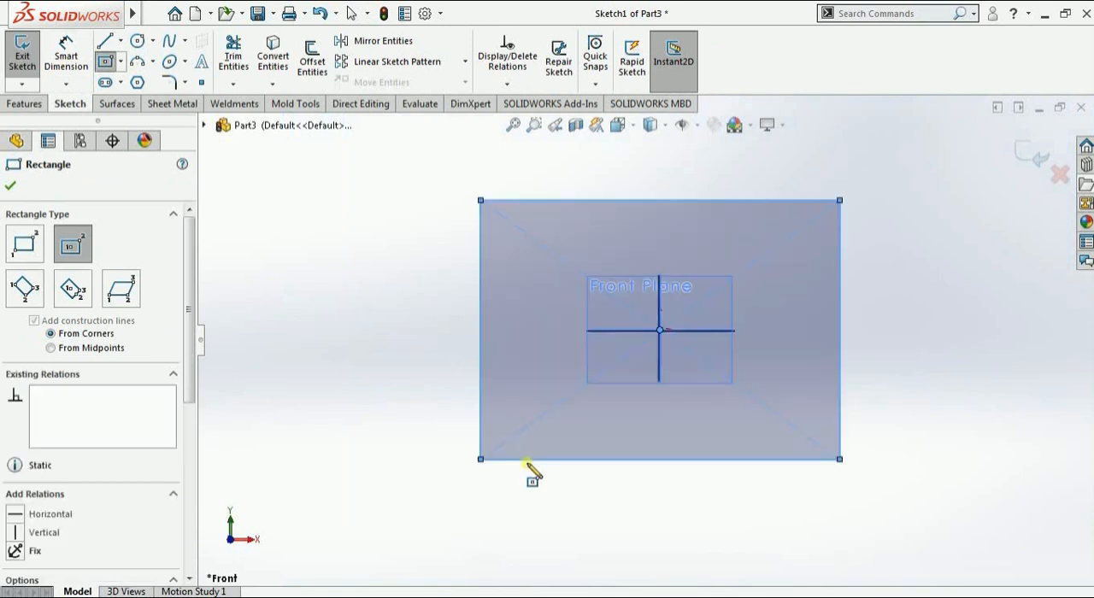
{"action": "left_click", "coordinate": [11, 186]}
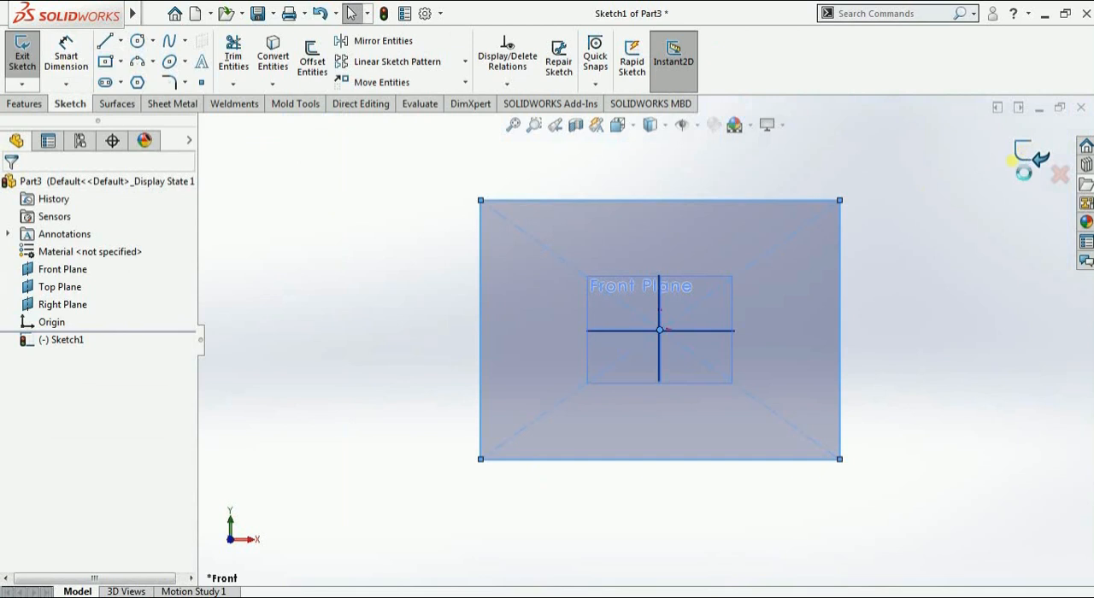
{"action": "left_click", "coordinate": [22, 53]}
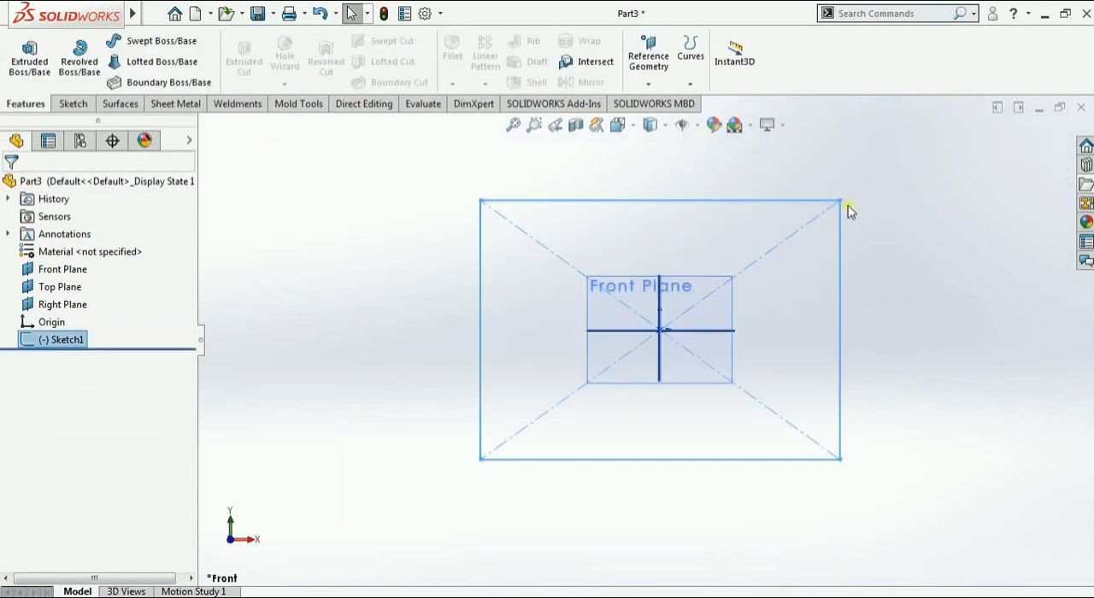
Extrude the rectangle 10 mm with the Mid Plane end condition
{"action": "left_click", "coordinate": [31, 68]}
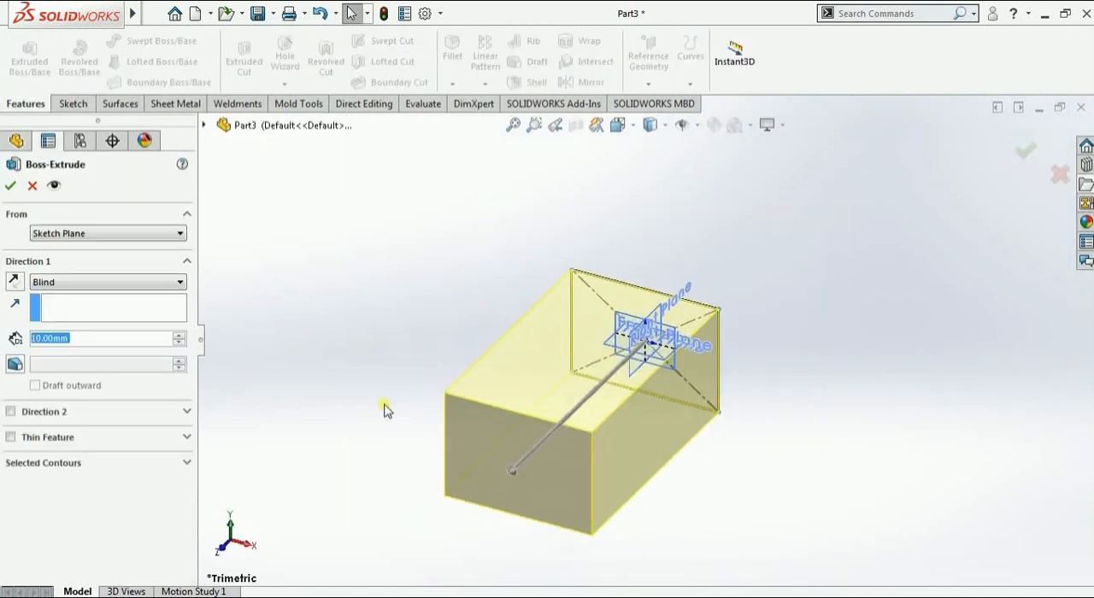
{"action": "left_click", "coordinate": [51, 287]}
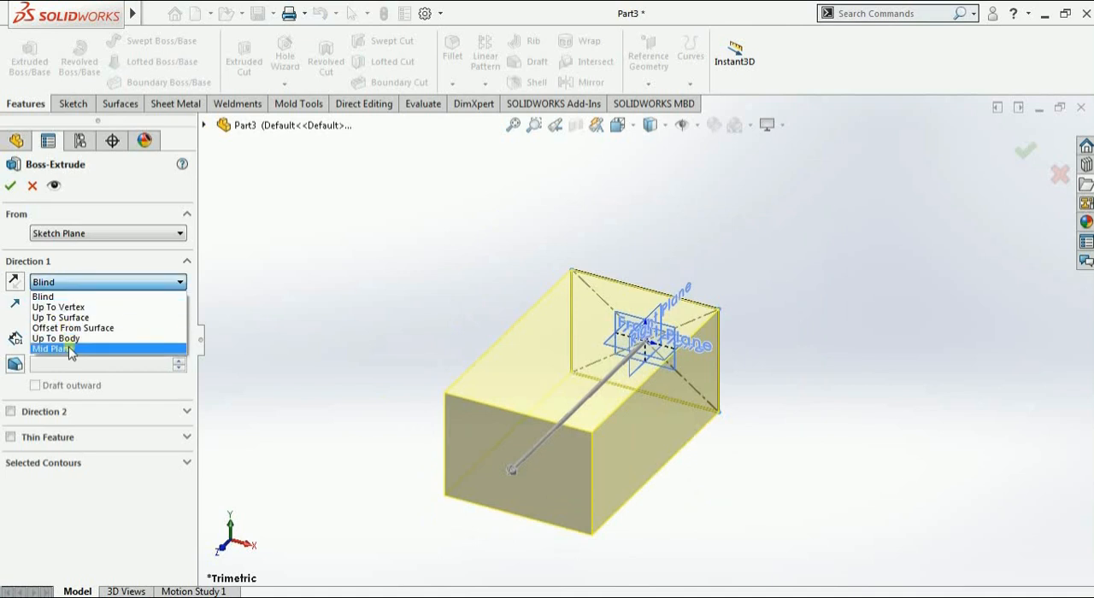
{"action": "left_click", "coordinate": [73, 348]}
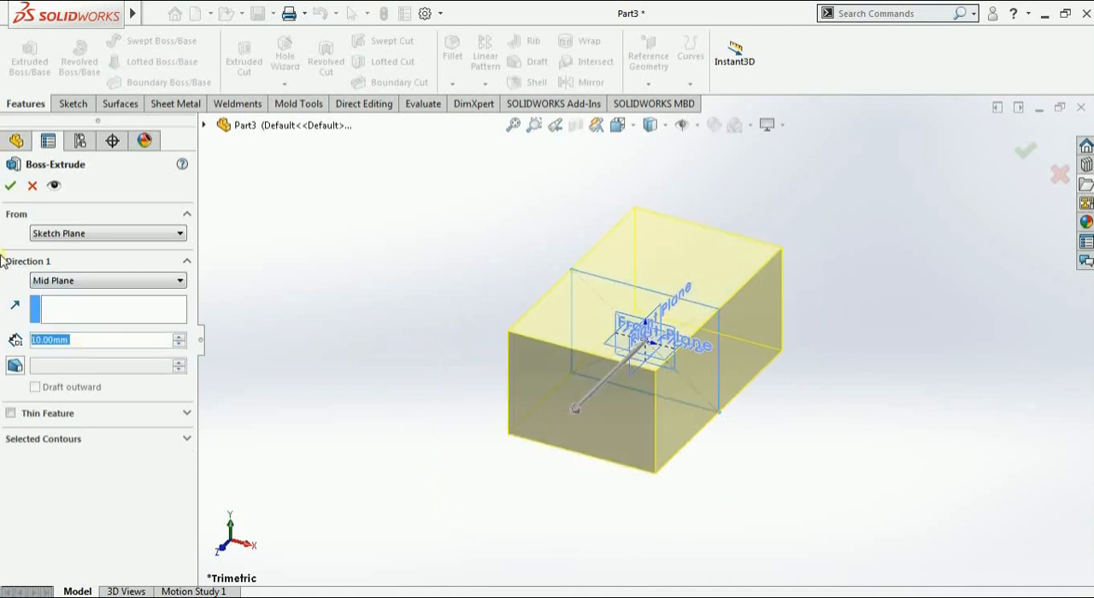
{"action": "left_click", "coordinate": [11, 186]}
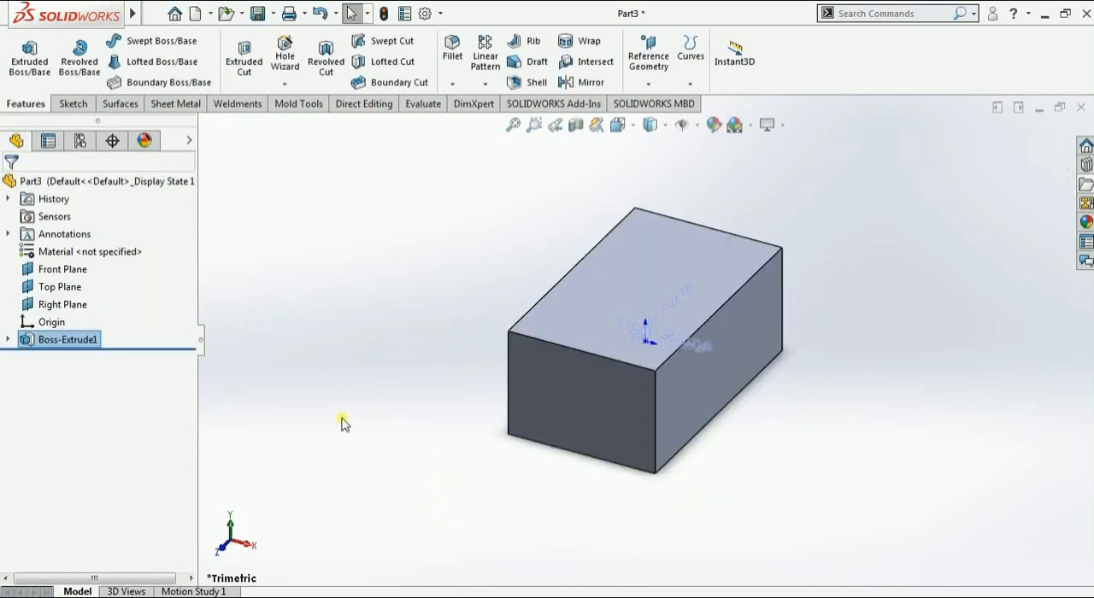
Start a new reference plane using the block's long side face as the first reference
{"action": "middle_click_drag", "start_coordinate": [453, 493], "coordinate": [510, 261]}
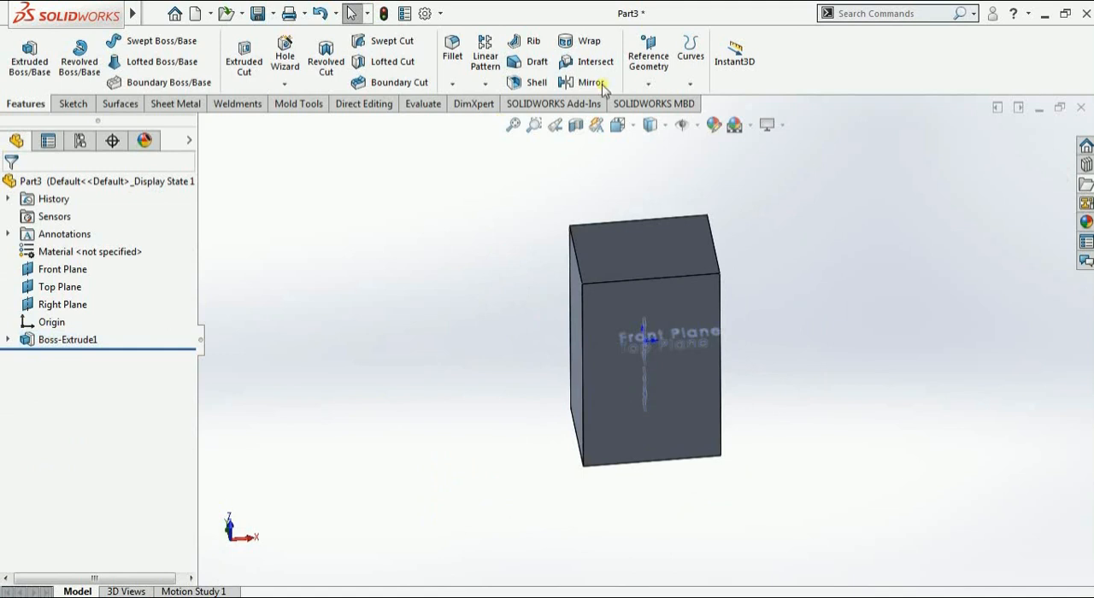
{"action": "left_click", "coordinate": [647, 83]}
{"action": "left_click", "coordinate": [637, 102]}
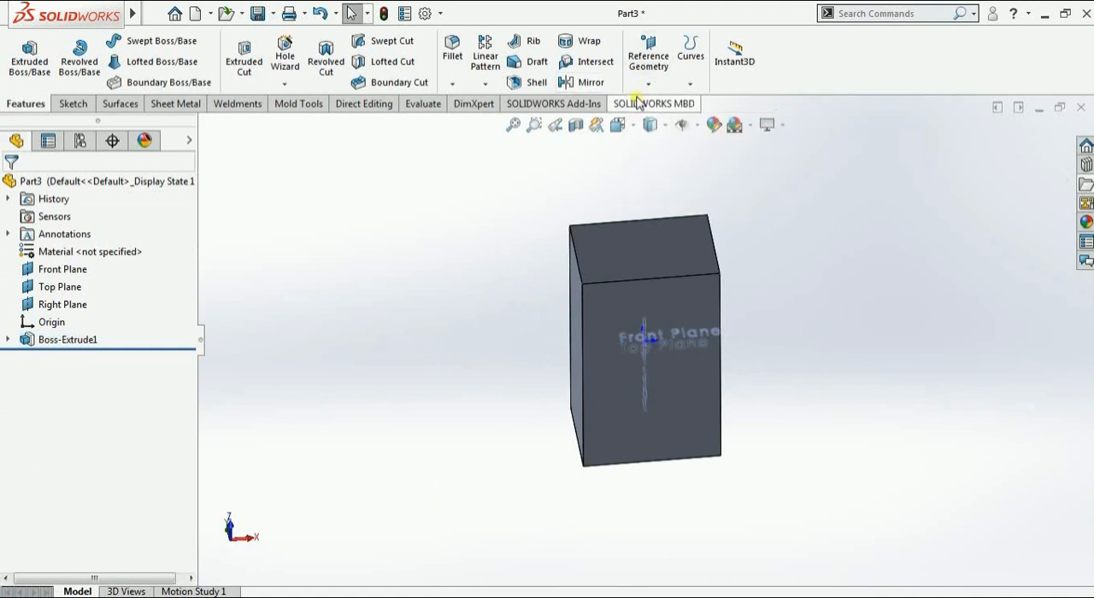
{"action": "scroll", "coordinate": [438, 236], "scroll_direction": "up", "scroll_amount": 2}
{"action": "middle_click_drag", "start_coordinate": [438, 237], "coordinate": [452, 264]}
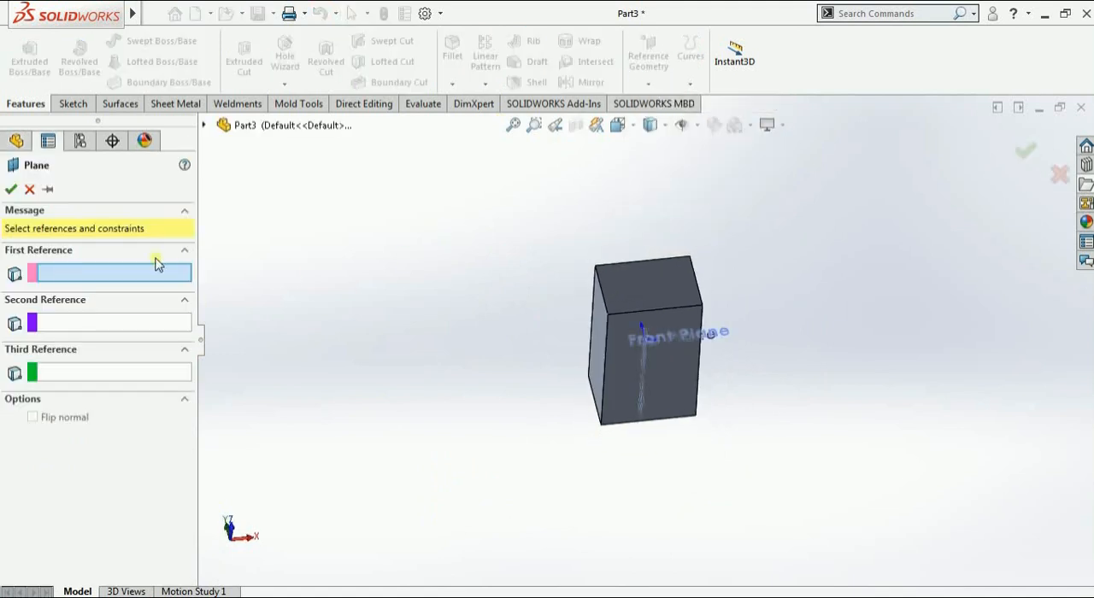
{"action": "middle_click_drag", "start_coordinate": [580, 342], "coordinate": [486, 393]}
{"action": "left_click", "coordinate": [591, 355]}
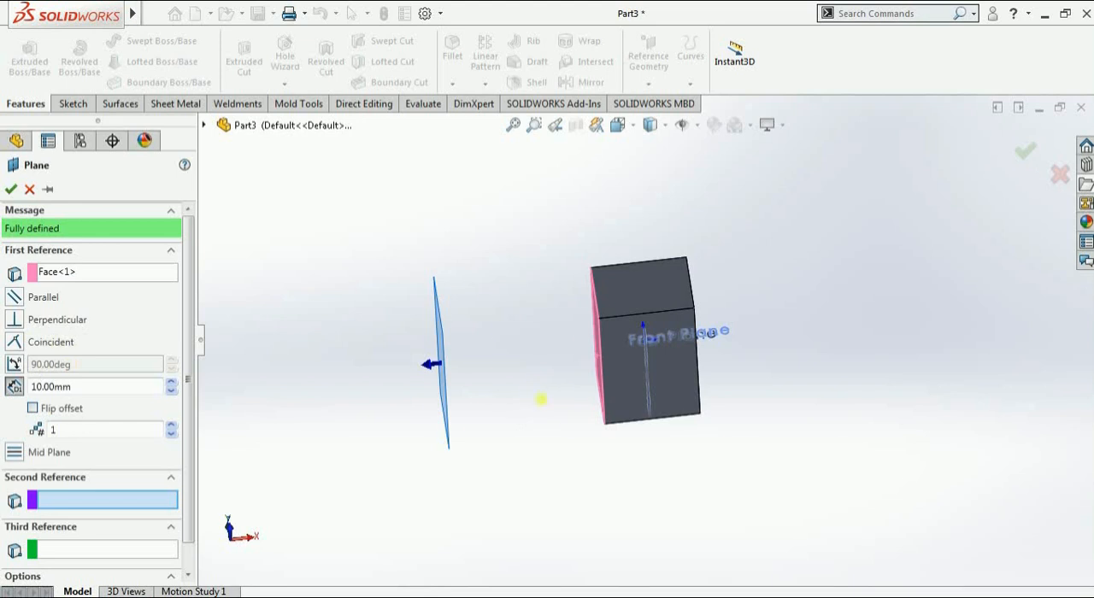
{"action": "middle_click_drag", "start_coordinate": [541, 399], "coordinate": [569, 415]}
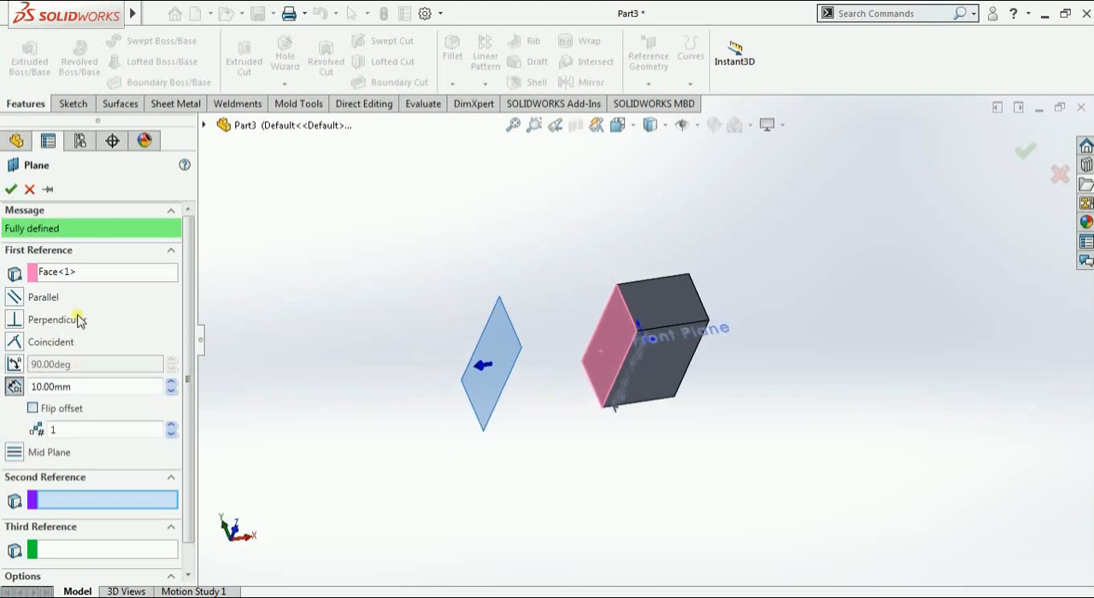
Apply the Parallel constraint between the new plane and the selected side face
{"action": "left_click", "coordinate": [16, 299]}
{"action": "middle_click_drag", "start_coordinate": [460, 389], "coordinate": [576, 359]}
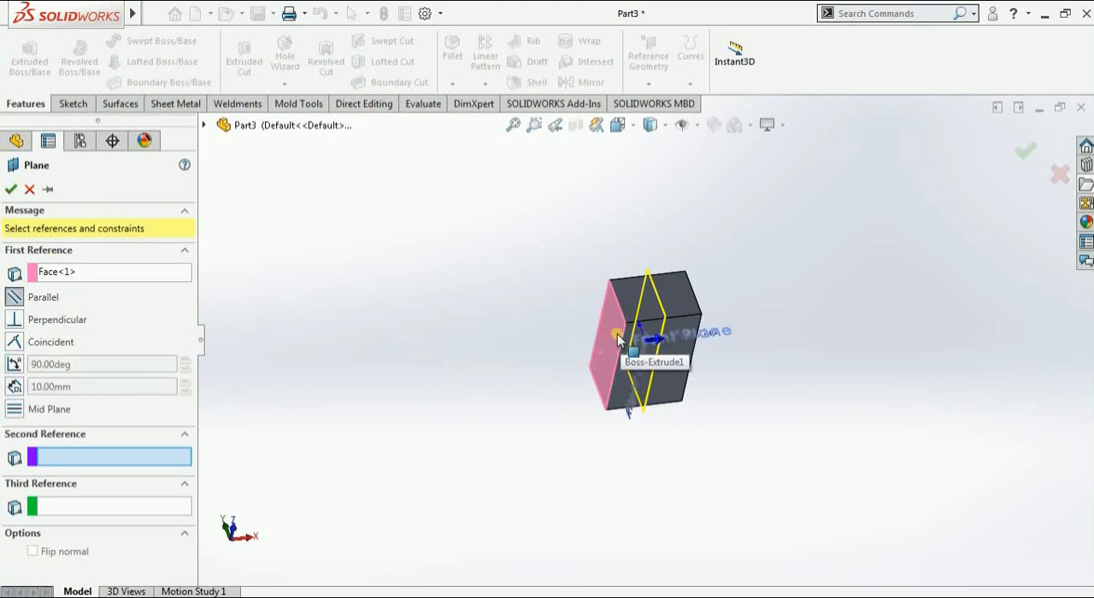
{"action": "mouse_move", "coordinate": [716, 300]}
{"action": "middle_mouse_down"}
{"action": "mouse_move", "coordinate": [703, 300]}
{"action": "mouse_move", "coordinate": [725, 301]}
{"action": "middle_mouse_up"}
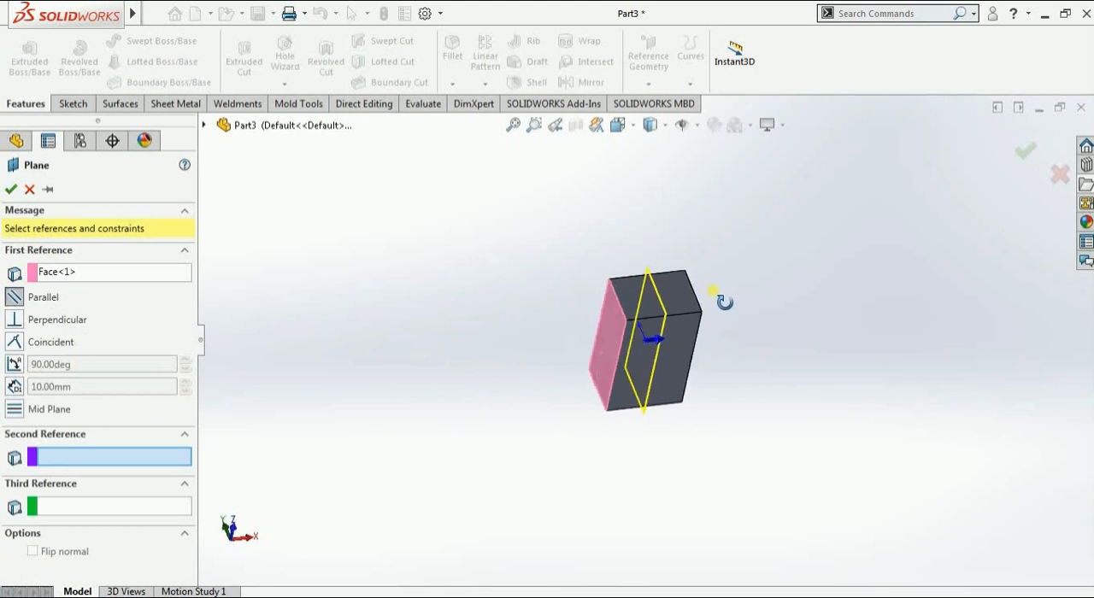
{"action": "left_click", "coordinate": [8, 301]}
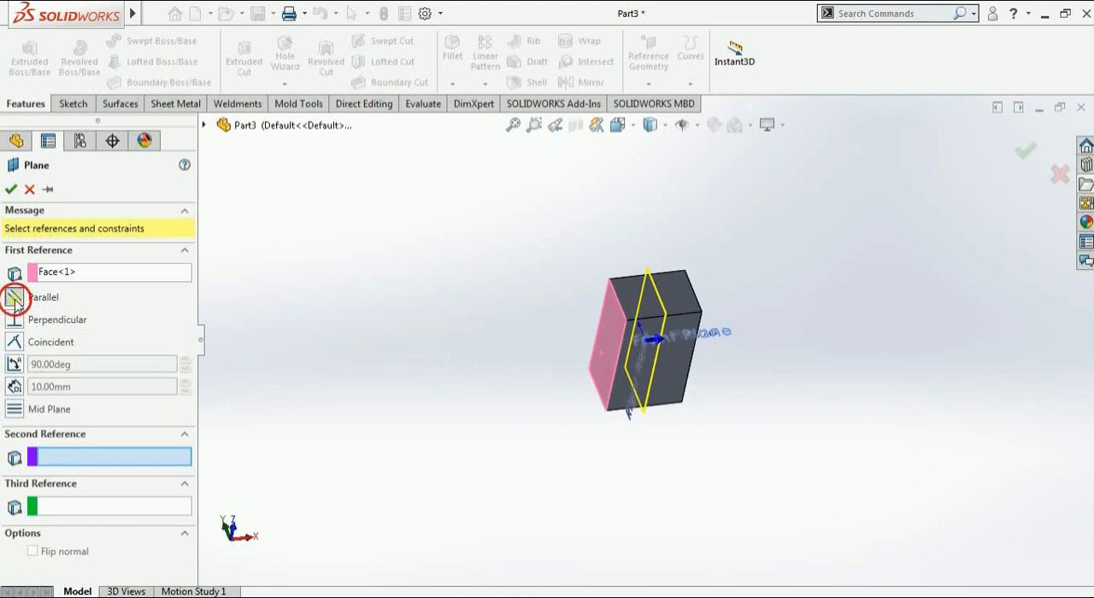
{"action": "middle_click_drag", "start_coordinate": [718, 312], "coordinate": [708, 317]}
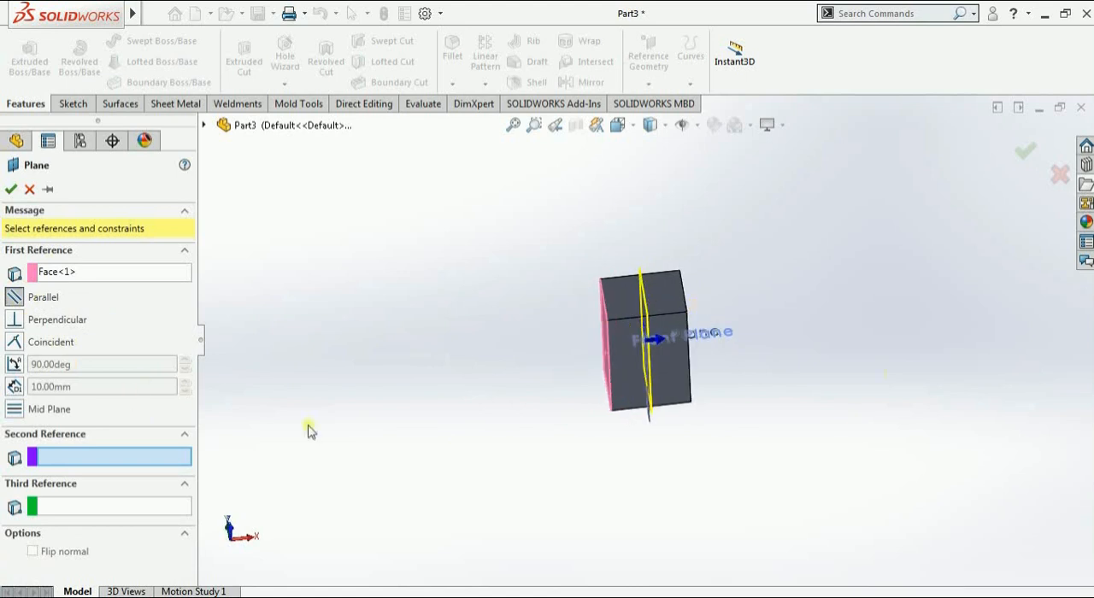
Try the Right Plane as the new plane's second reference and remove it again
{"action": "middle_click_drag", "start_coordinate": [879, 327], "coordinate": [860, 332]}
{"action": "middle_click_drag", "start_coordinate": [704, 336], "coordinate": [696, 329]}
{"action": "left_click", "coordinate": [693, 334]}
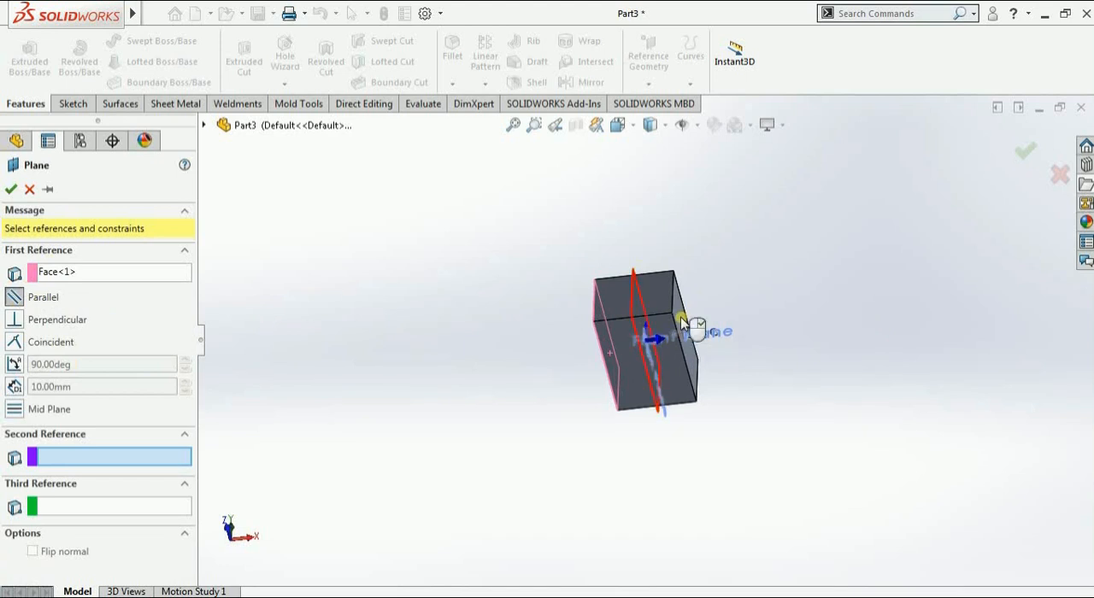
{"action": "middle_click_drag", "start_coordinate": [910, 414], "coordinate": [894, 413]}
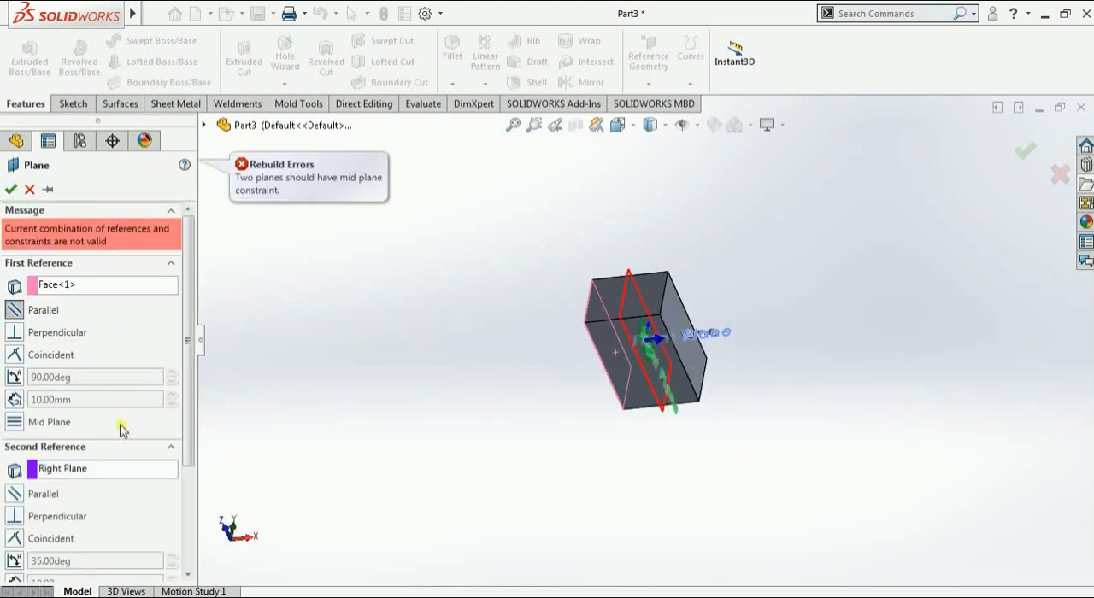
{"action": "right_click", "coordinate": [69, 468]}
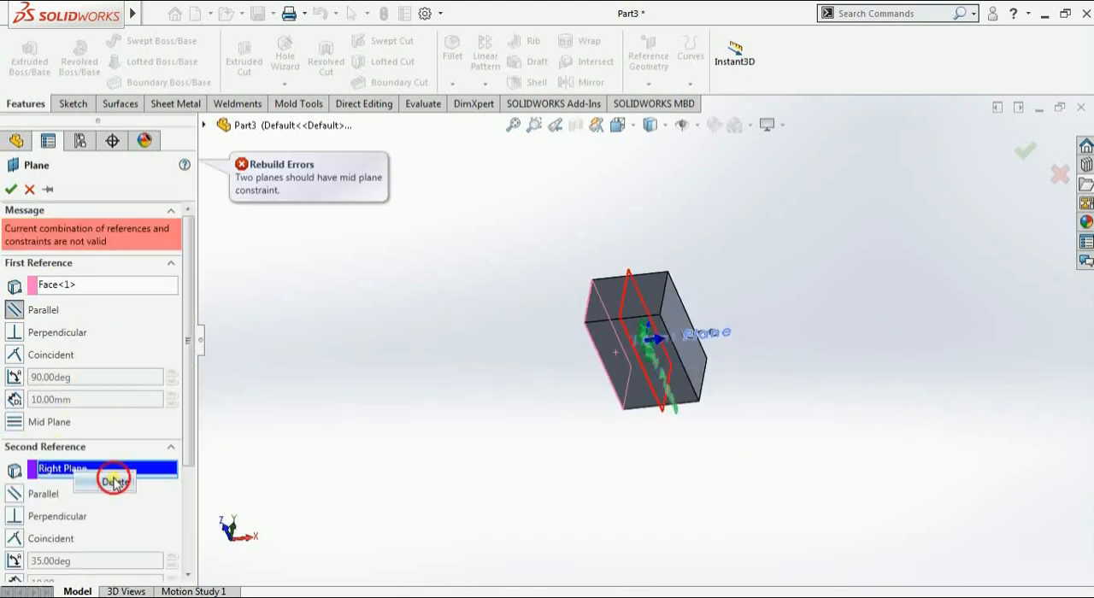
{"action": "left_click", "coordinate": [113, 479]}
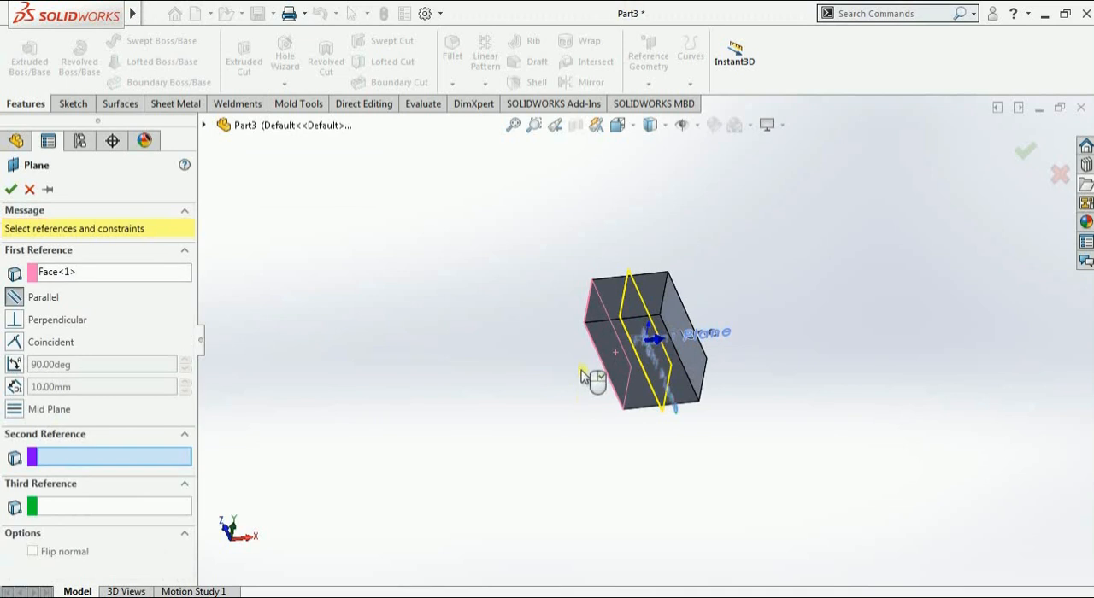
Try the block's small end face as the new plane's second reference and remove it again
{"action": "left_click", "coordinate": [610, 295]}
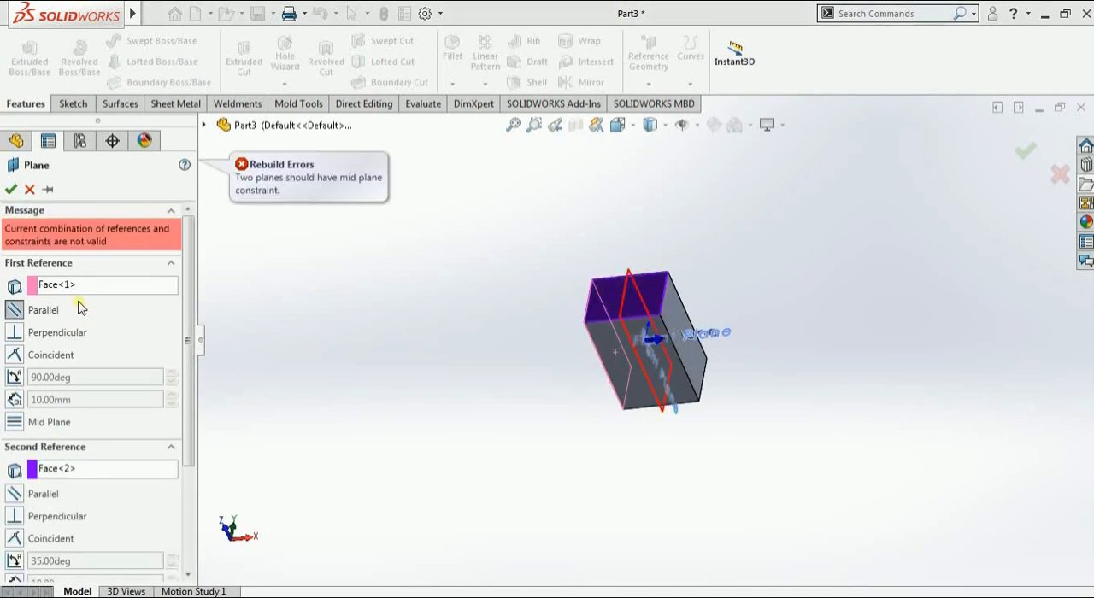
{"action": "left_click", "coordinate": [69, 476]}
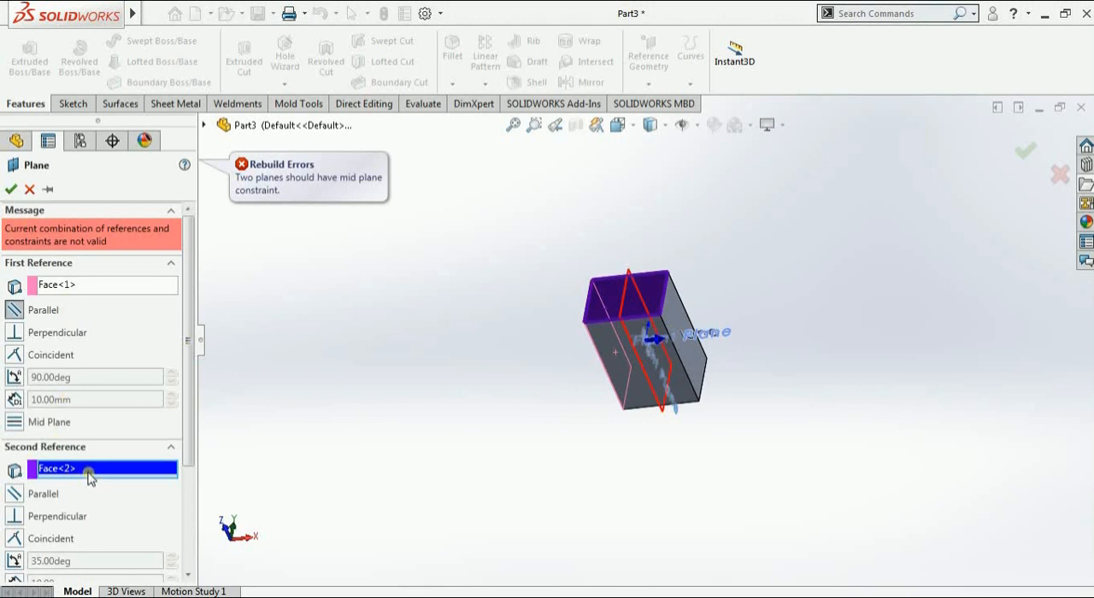
{"action": "right_click", "coordinate": [90, 478]}
{"action": "left_click", "coordinate": [111, 480]}
Create a Mid Plane reference plane between the selected long side face and the opposite side face
{"action": "mouse_move", "coordinate": [493, 424]}
{"action": "middle_mouse_down"}
{"action": "mouse_move", "coordinate": [515, 405]}
{"action": "mouse_move", "coordinate": [496, 410]}
{"action": "middle_mouse_up"}
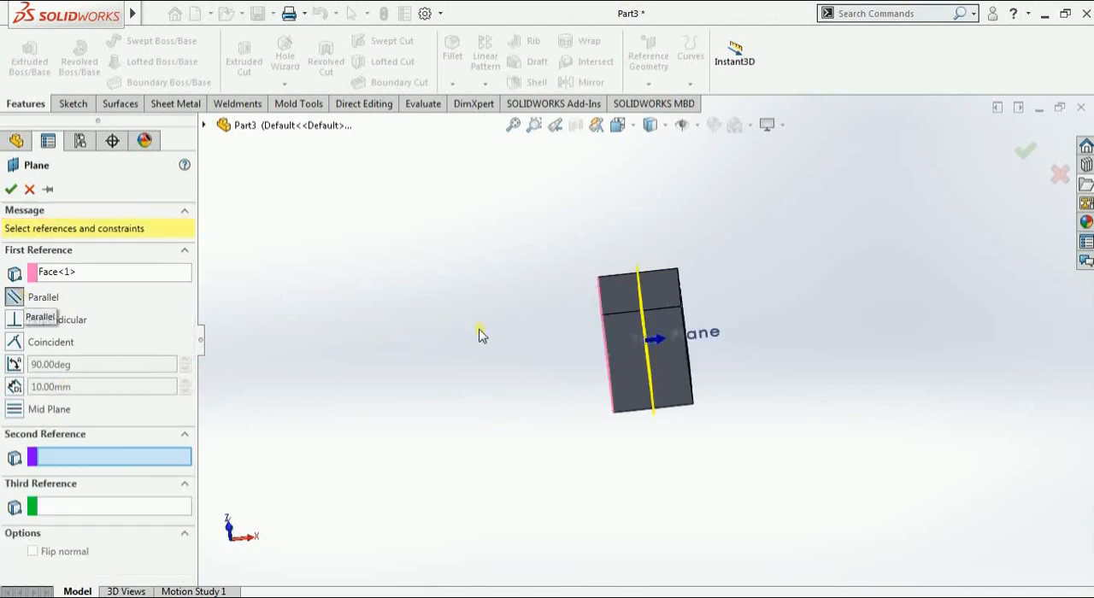
{"action": "middle_click_drag", "start_coordinate": [481, 334], "coordinate": [501, 342]}
{"action": "left_click", "coordinate": [17, 411]}
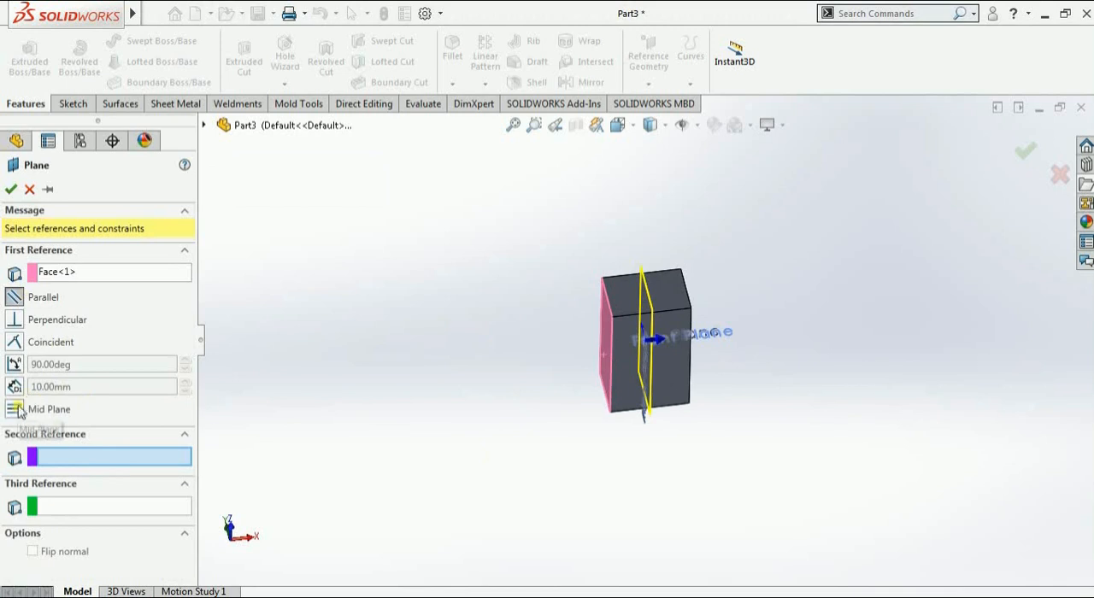
{"action": "middle_click_drag", "start_coordinate": [745, 384], "coordinate": [701, 334]}
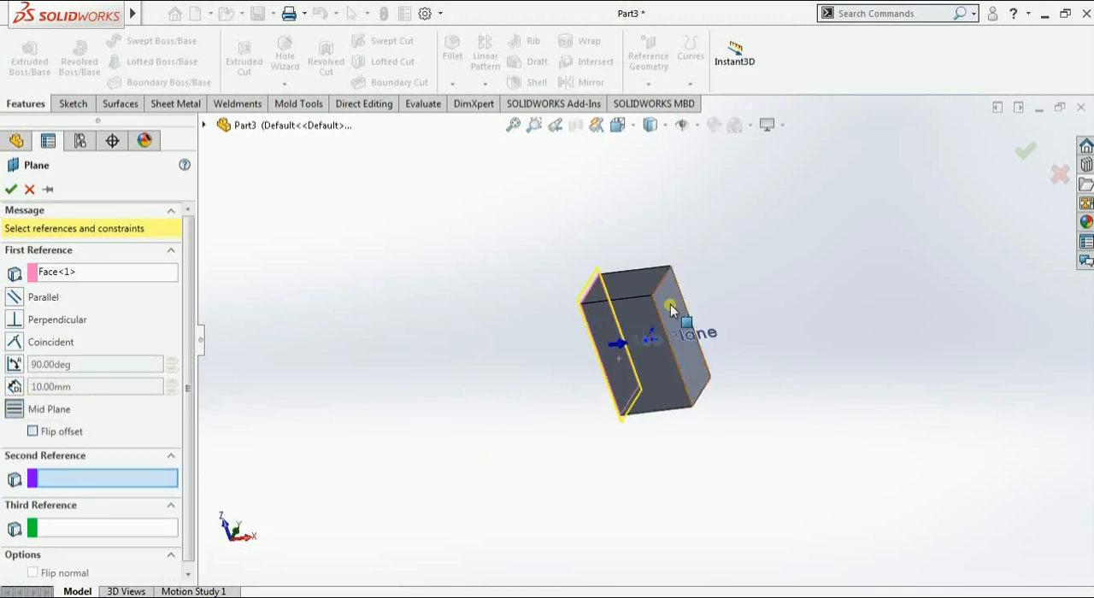
{"action": "left_click", "coordinate": [671, 310]}
{"action": "middle_click_drag", "start_coordinate": [501, 452], "coordinate": [577, 413]}
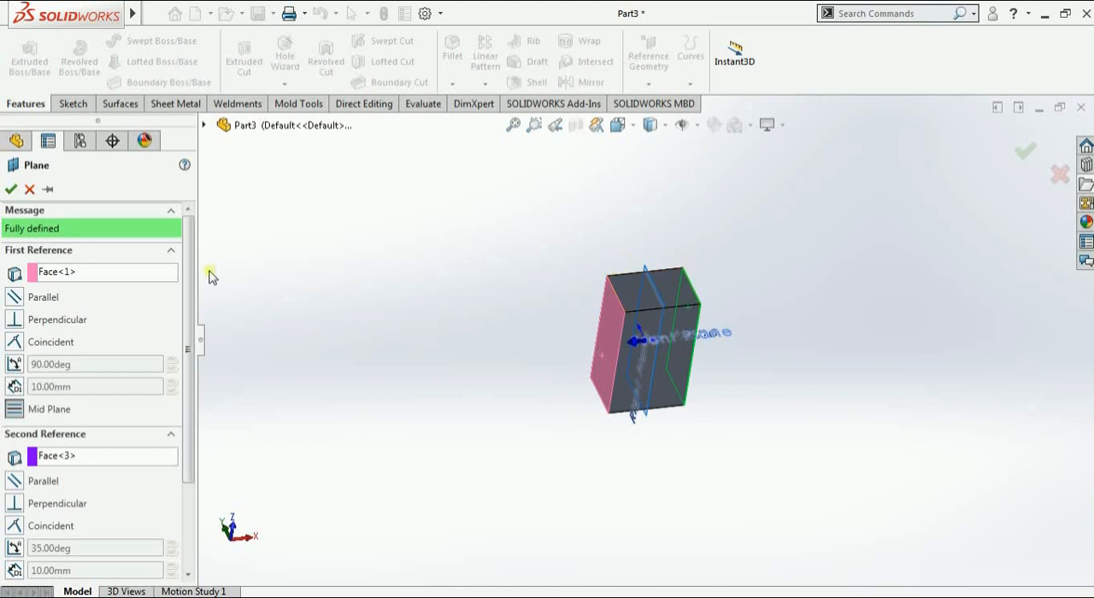
{"action": "left_click", "coordinate": [10, 190]}
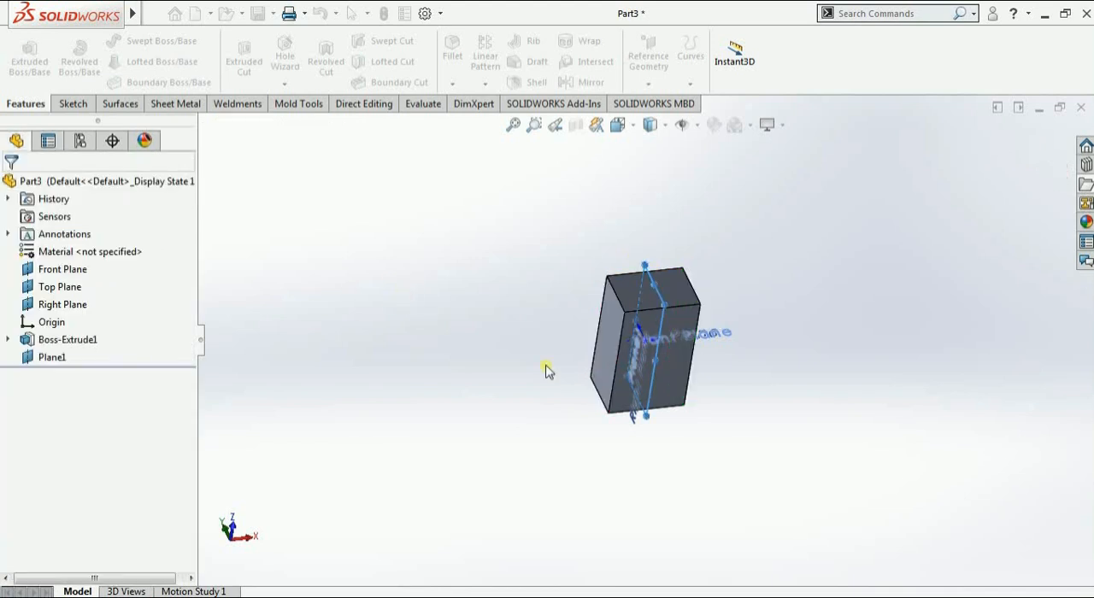
Create a reference plane perpendicular to the long side face and coincident with the end face's short edge opposite that side face
{"action": "middle_click_drag", "start_coordinate": [558, 331], "coordinate": [624, 220]}
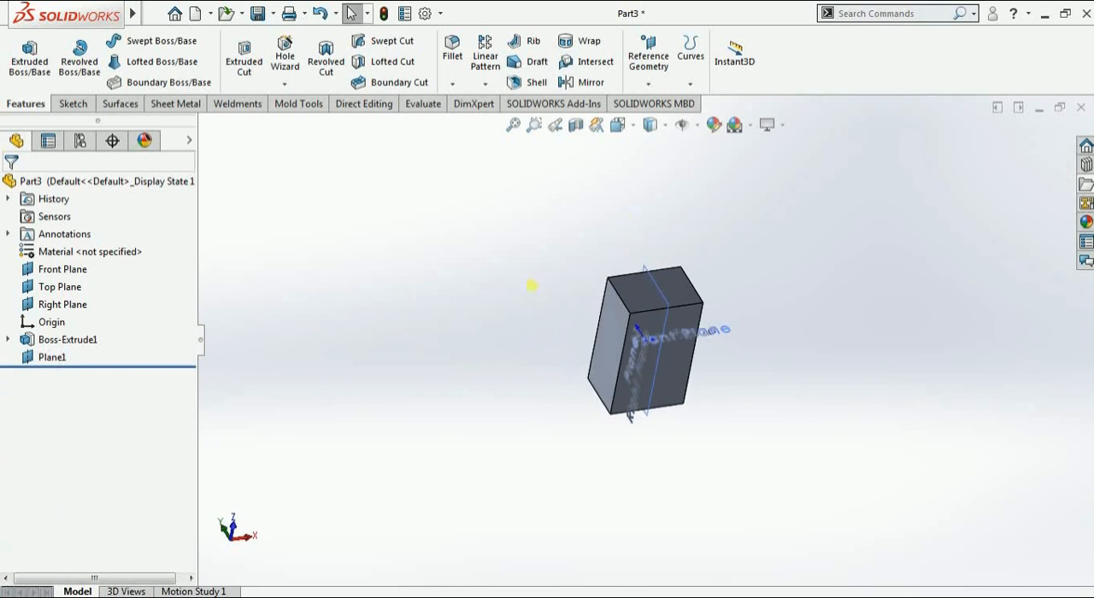
{"action": "middle_click_drag", "start_coordinate": [529, 285], "coordinate": [547, 257]}
{"action": "left_click", "coordinate": [648, 82]}
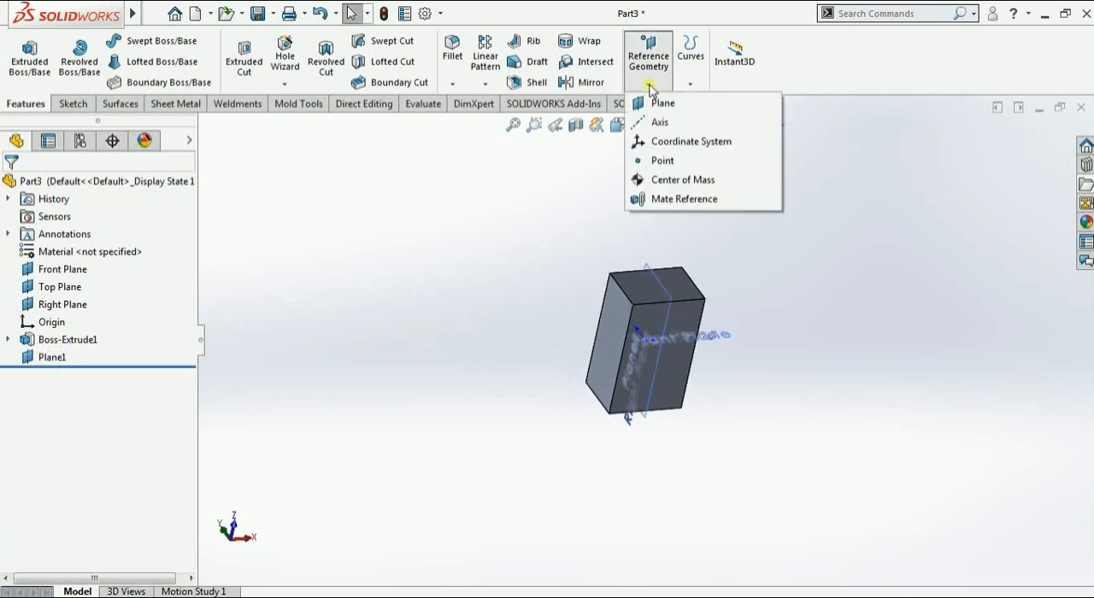
{"action": "left_click", "coordinate": [663, 103]}
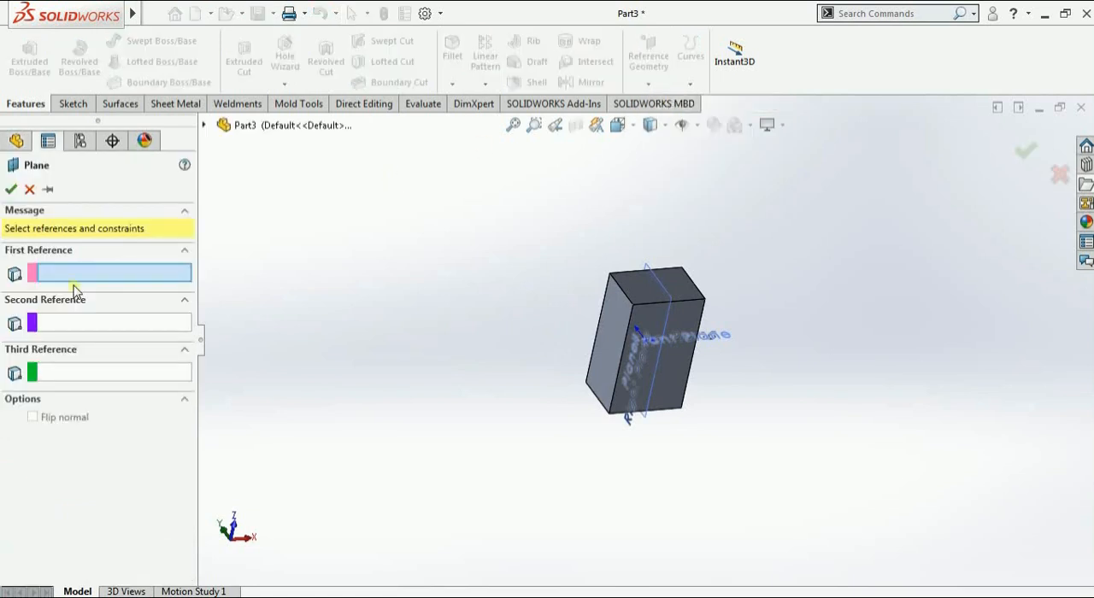
{"action": "left_click", "coordinate": [610, 308]}
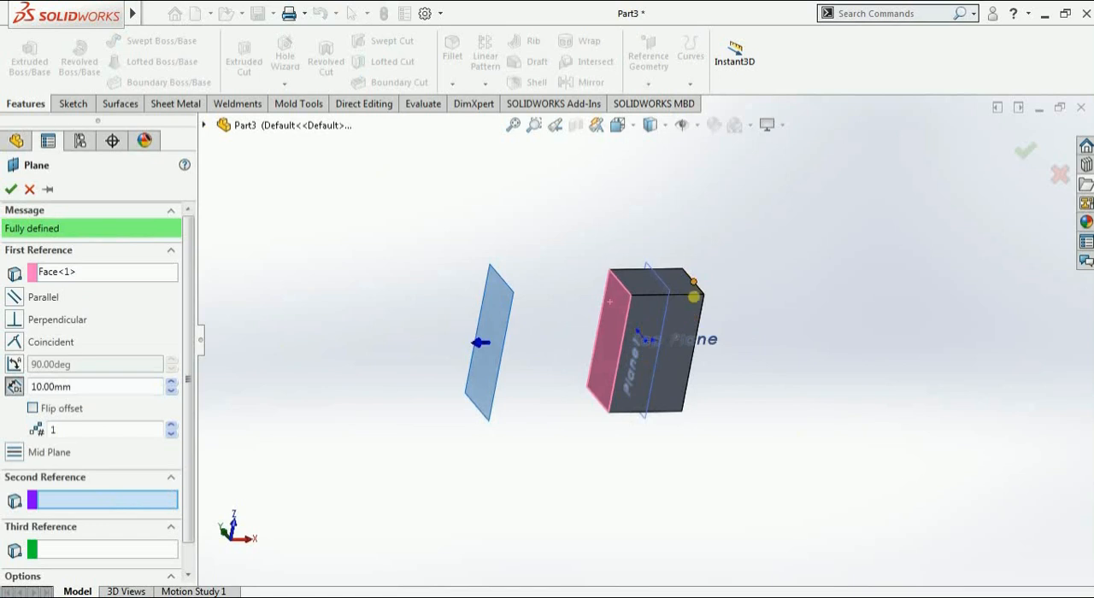
{"action": "left_click", "coordinate": [688, 284]}
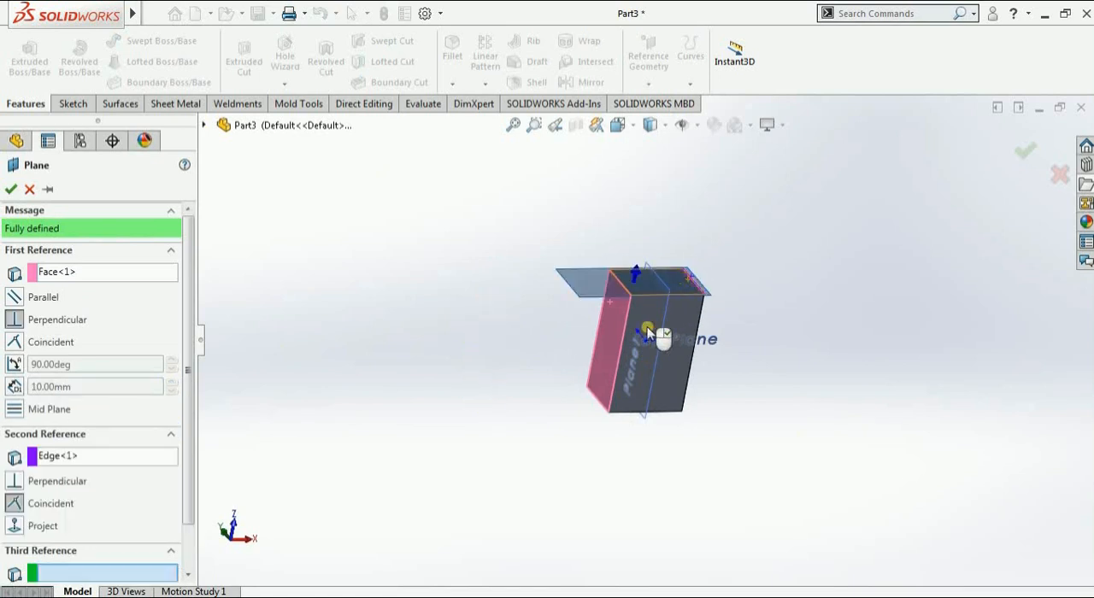
{"action": "middle_click_drag", "start_coordinate": [637, 340], "coordinate": [576, 329]}
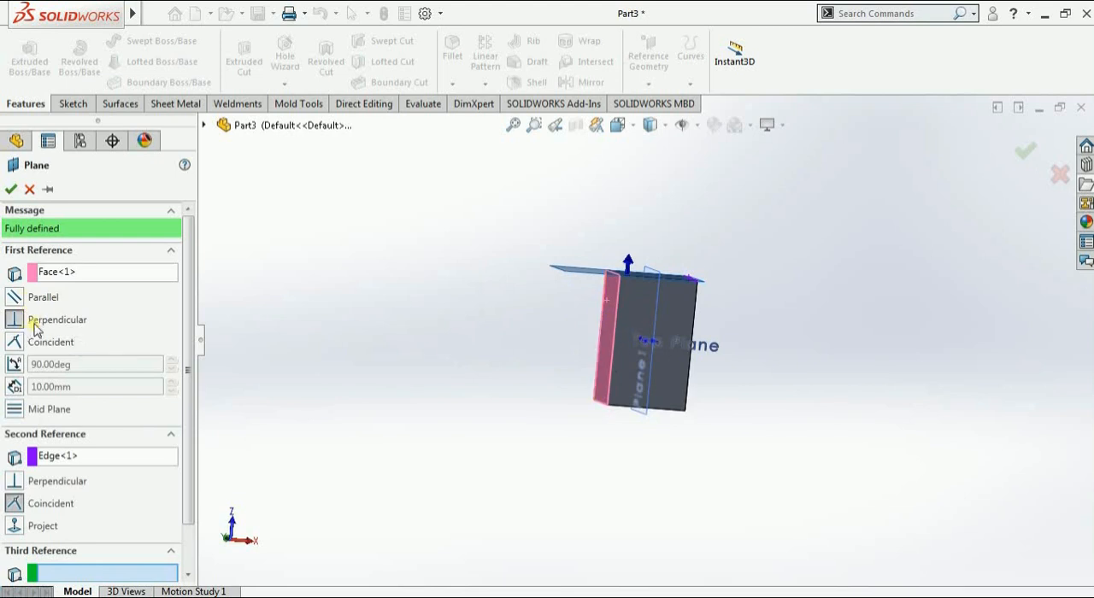
{"action": "middle_click_drag", "start_coordinate": [601, 270], "coordinate": [650, 301]}
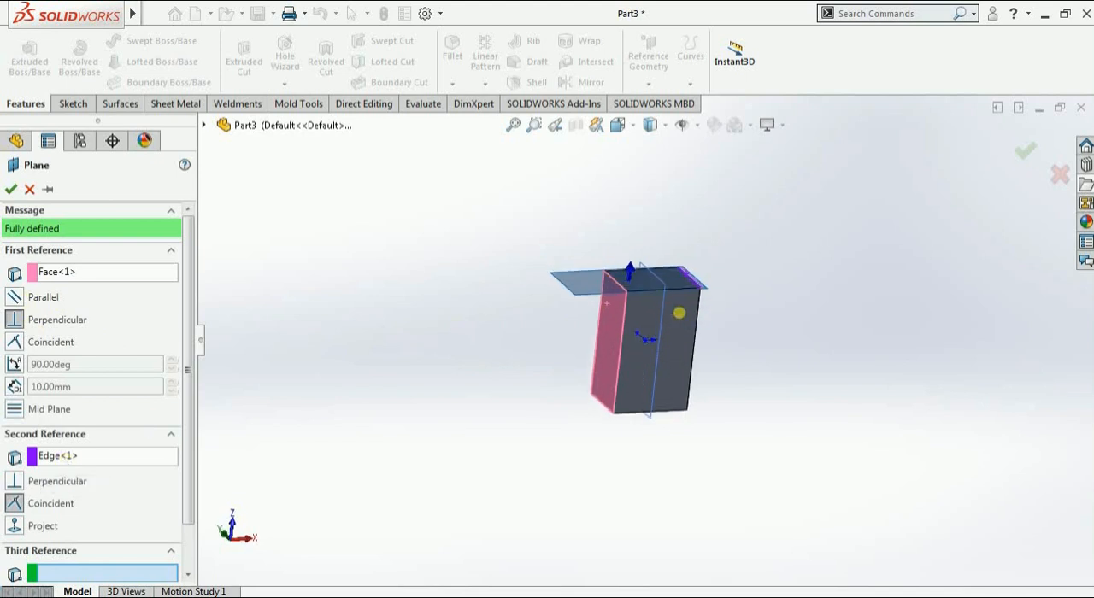
{"action": "middle_click_drag", "start_coordinate": [641, 289], "coordinate": [603, 282]}
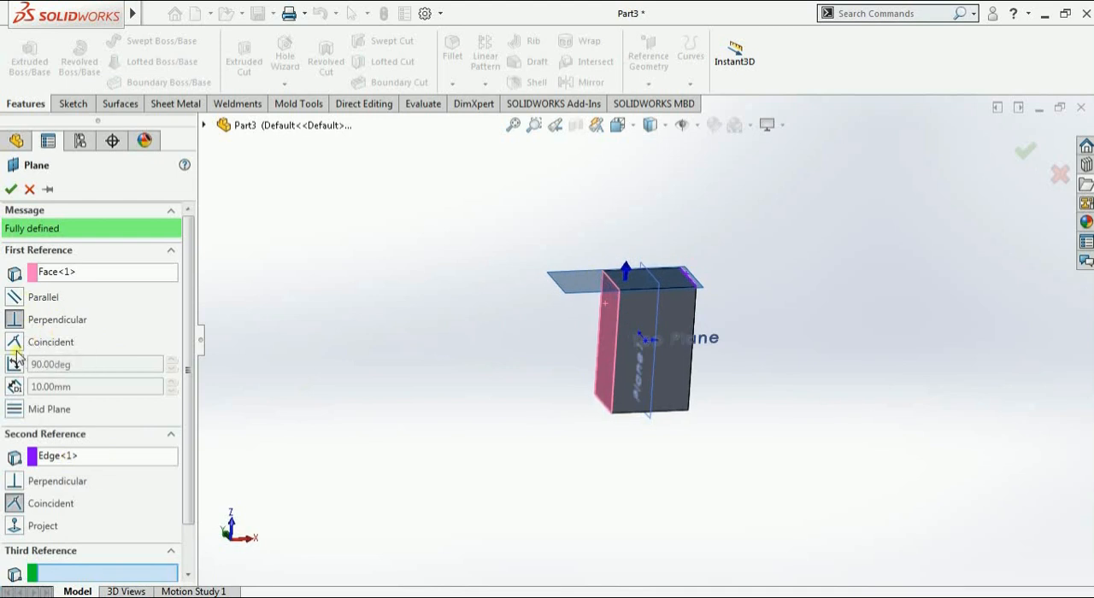
{"action": "left_click", "coordinate": [10, 191]}
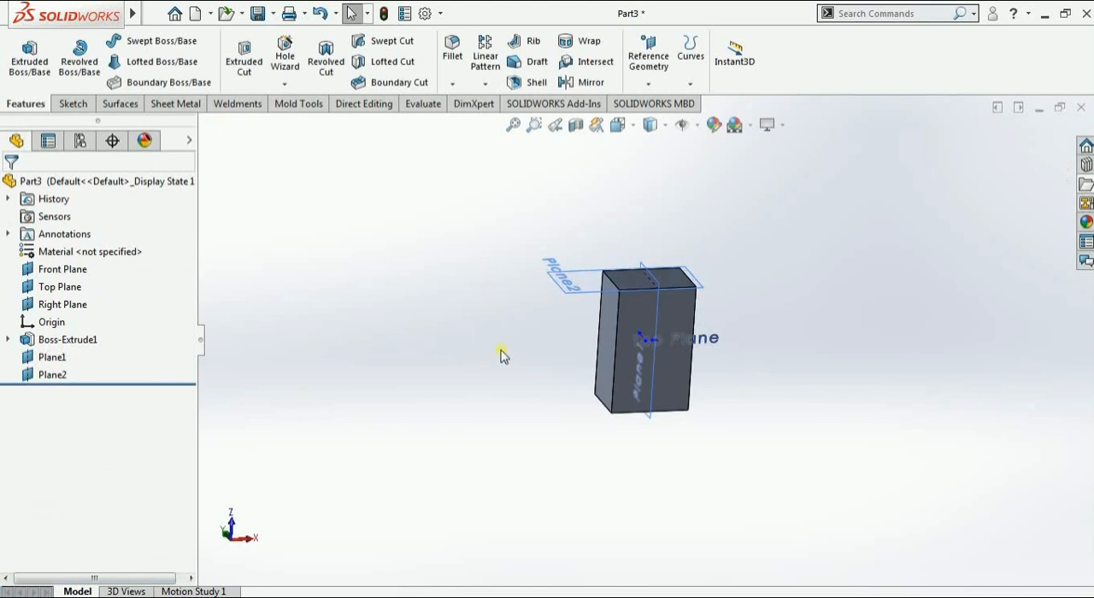
Create a reference plane Coincident with the block's long side face
{"action": "middle_click_drag", "start_coordinate": [501, 353], "coordinate": [519, 333]}
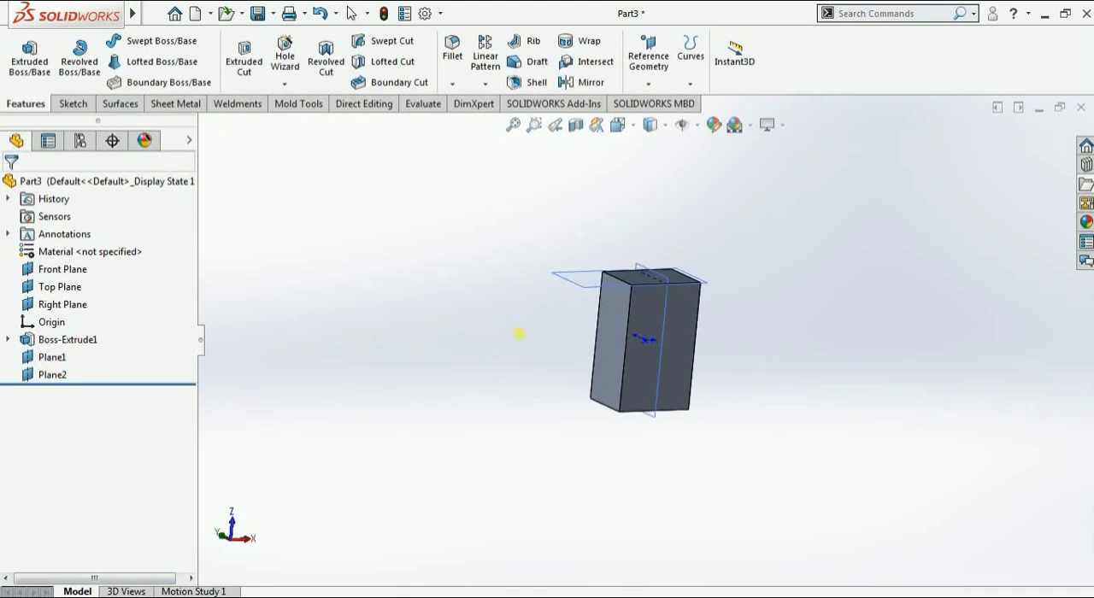
{"action": "left_click", "coordinate": [608, 321]}
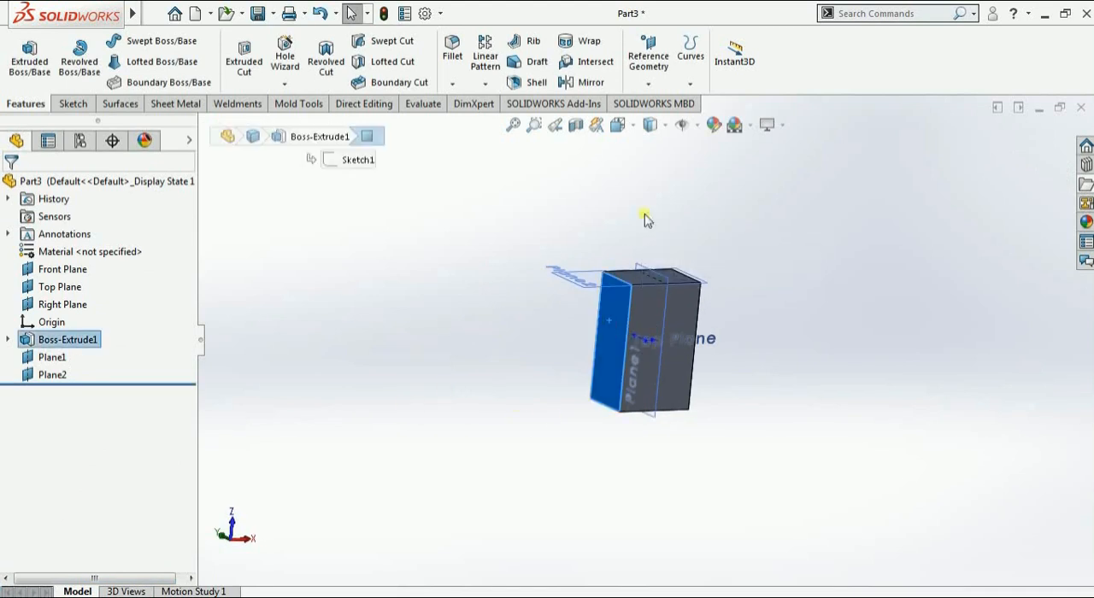
{"action": "left_click", "coordinate": [648, 84]}
{"action": "left_click", "coordinate": [658, 103]}
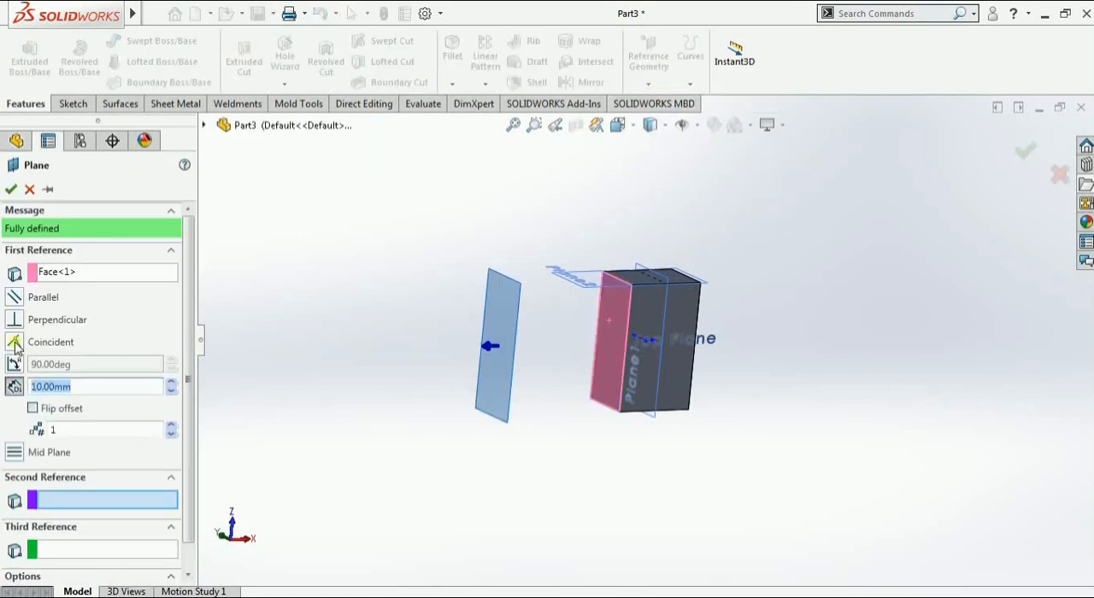
{"action": "left_click", "coordinate": [15, 344]}
{"action": "scroll", "coordinate": [629, 450], "scroll_direction": "down", "scroll_amount": 3}
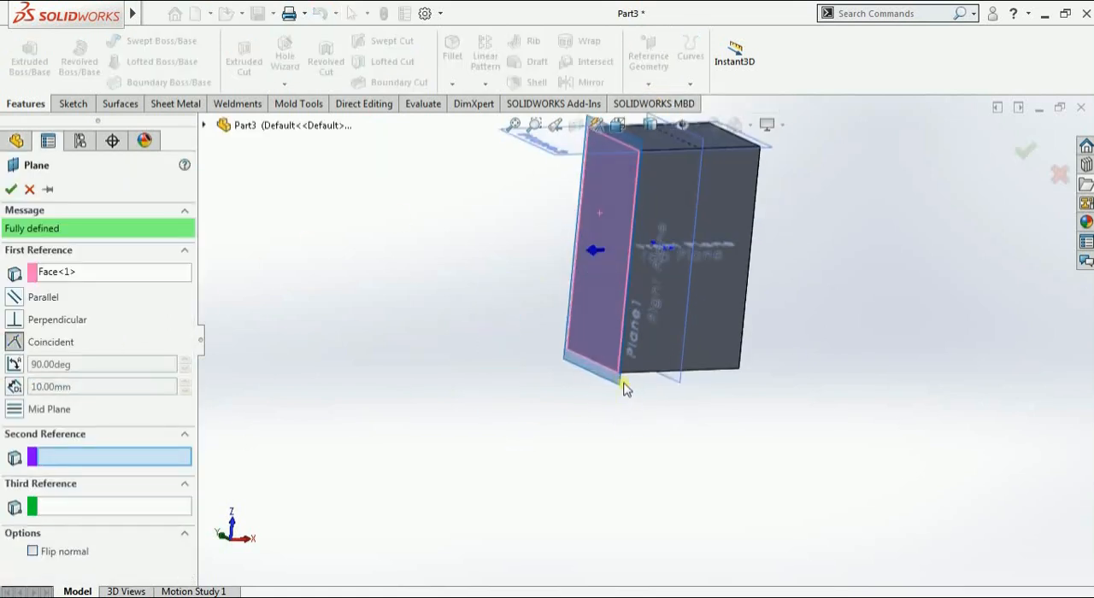
{"action": "middle_click_drag", "start_coordinate": [622, 381], "coordinate": [641, 590]}
{"action": "scroll", "coordinate": [590, 368], "scroll_direction": "down", "scroll_amount": 5}
{"action": "scroll", "coordinate": [665, 389], "scroll_direction": "up", "scroll_amount": 5}
{"action": "scroll", "coordinate": [672, 408], "scroll_direction": "up", "scroll_amount": 3}
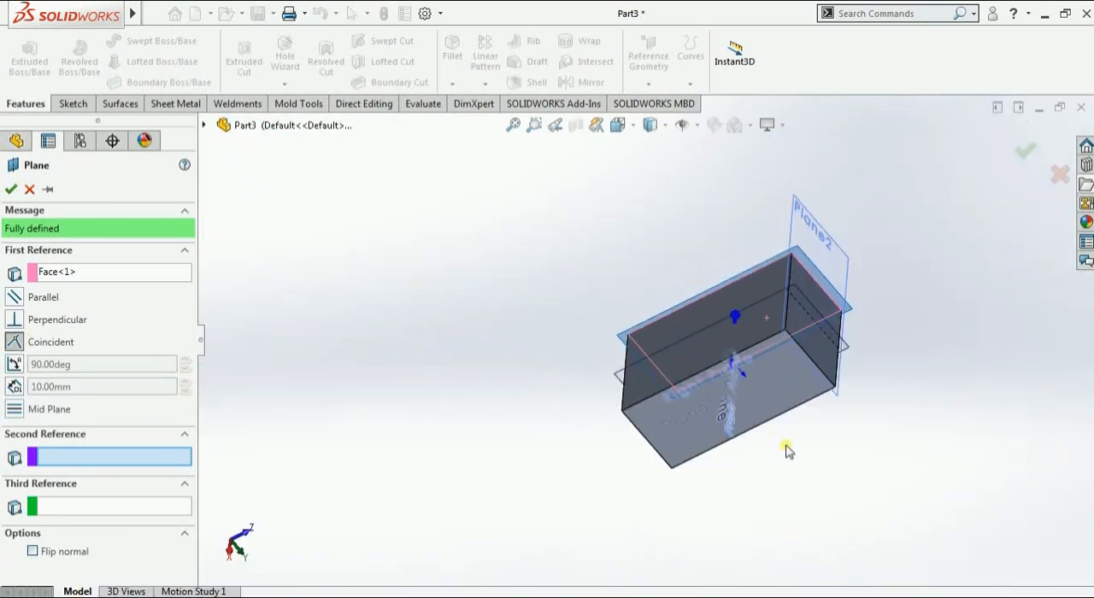
{"action": "middle_click_drag", "start_coordinate": [787, 447], "coordinate": [769, 317]}
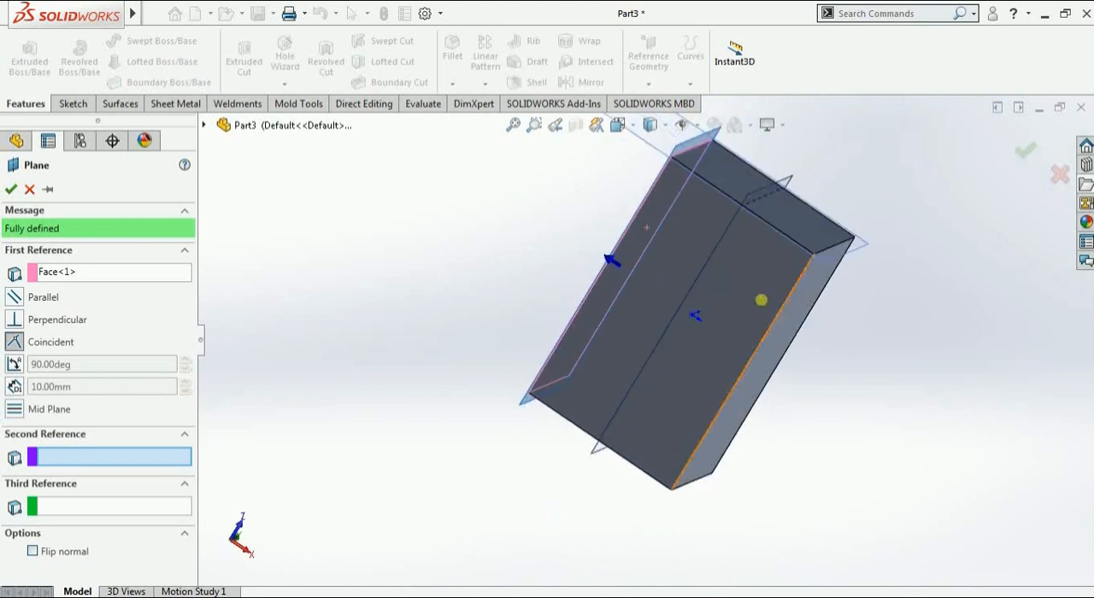
{"action": "left_click", "coordinate": [10, 190]}
Delete the three reference planes Plane1, Plane2 and Plane3 together
{"action": "scroll", "coordinate": [696, 447], "scroll_direction": "up", "scroll_amount": 3}
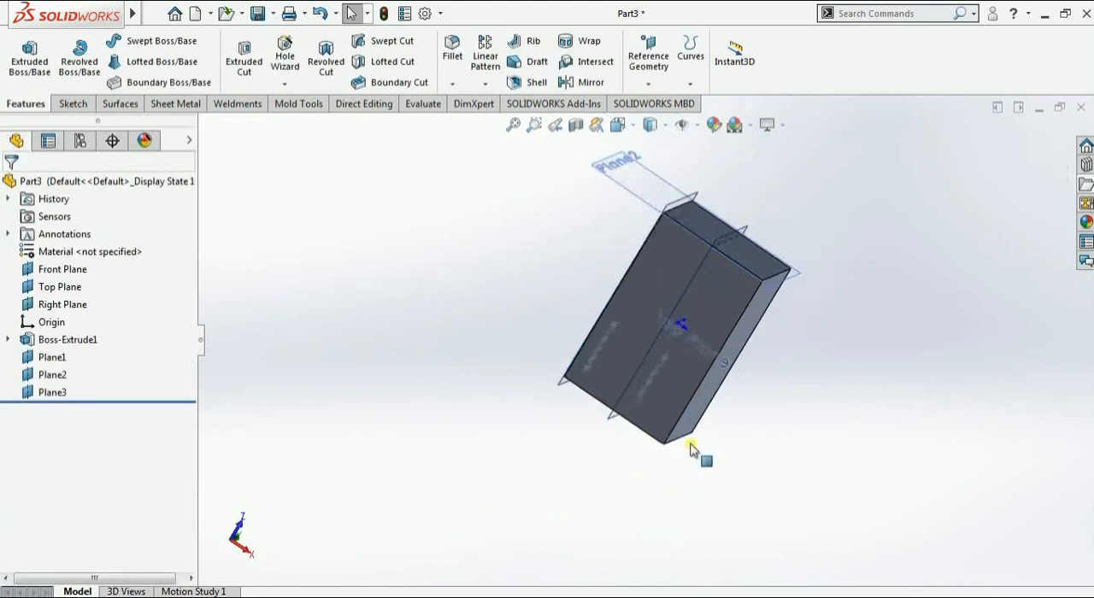
{"action": "middle_click_drag", "start_coordinate": [625, 318], "coordinate": [624, 394]}
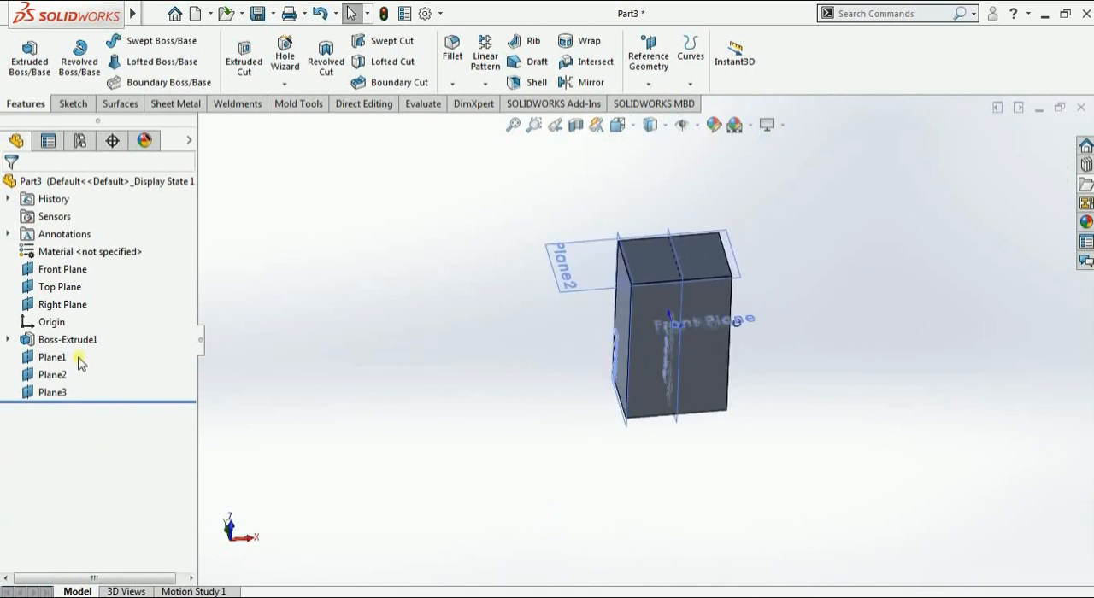
{"action": "left_click_drag", "start_coordinate": [76, 361], "coordinate": [52, 398]}
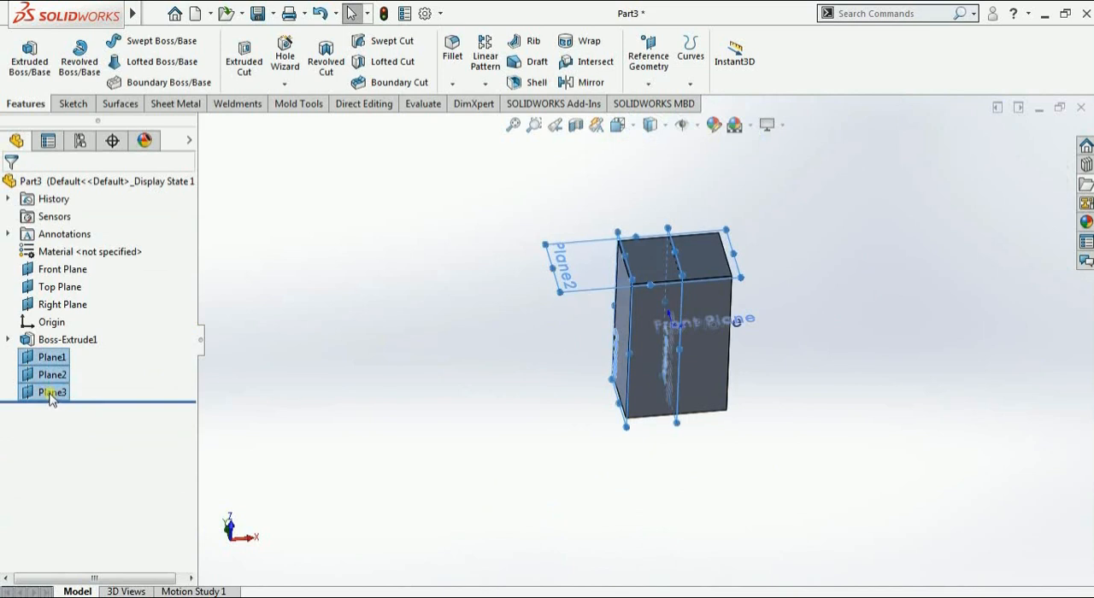
{"action": "right_click", "coordinate": [52, 399]}
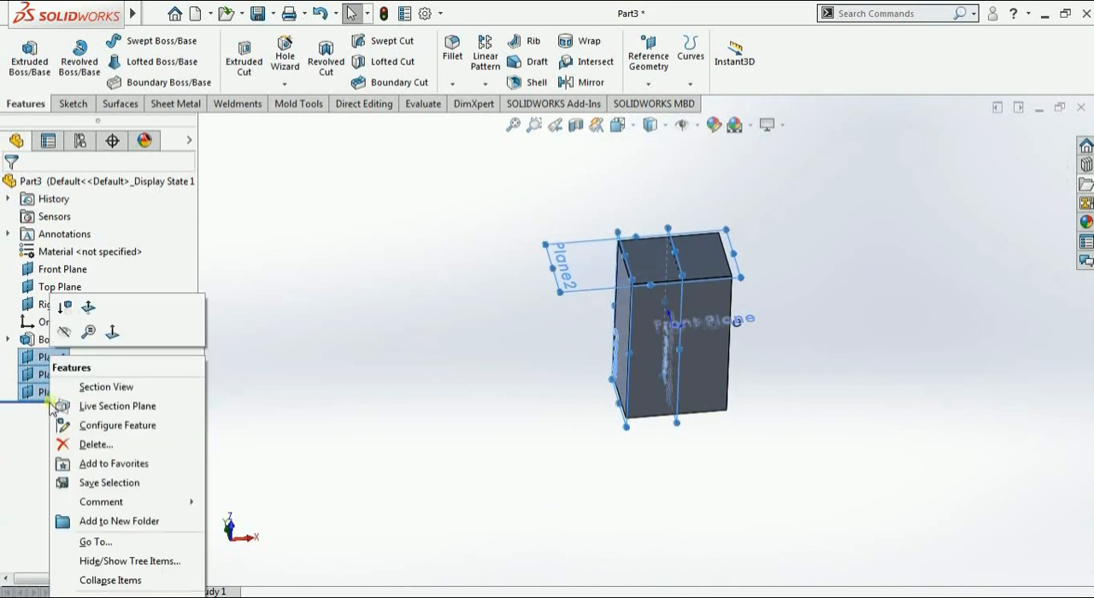
{"action": "left_click", "coordinate": [91, 444]}
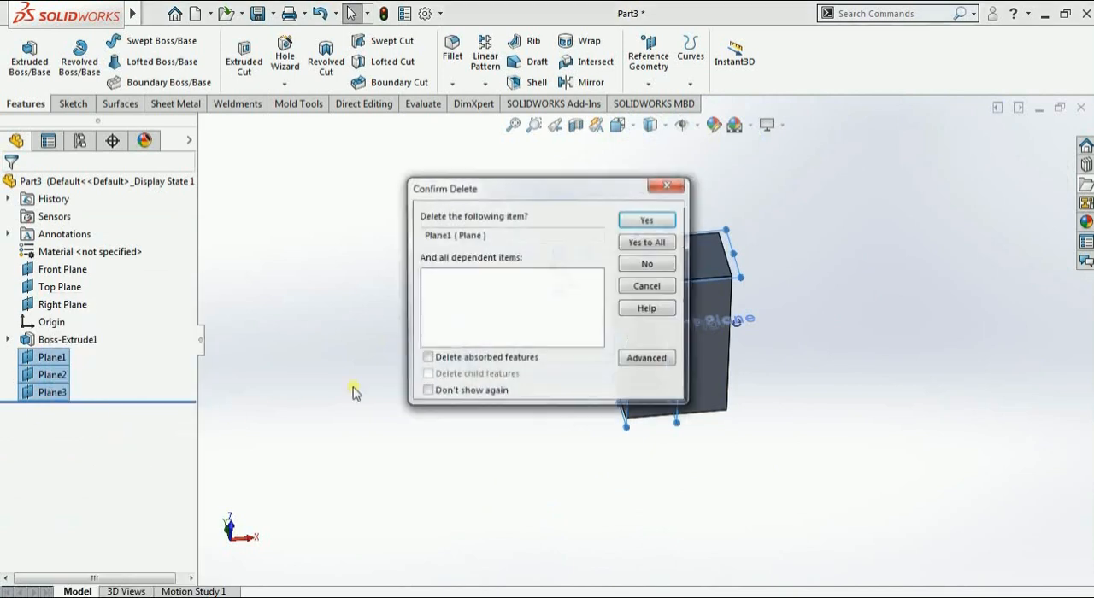
{"action": "left_click", "coordinate": [646, 243]}
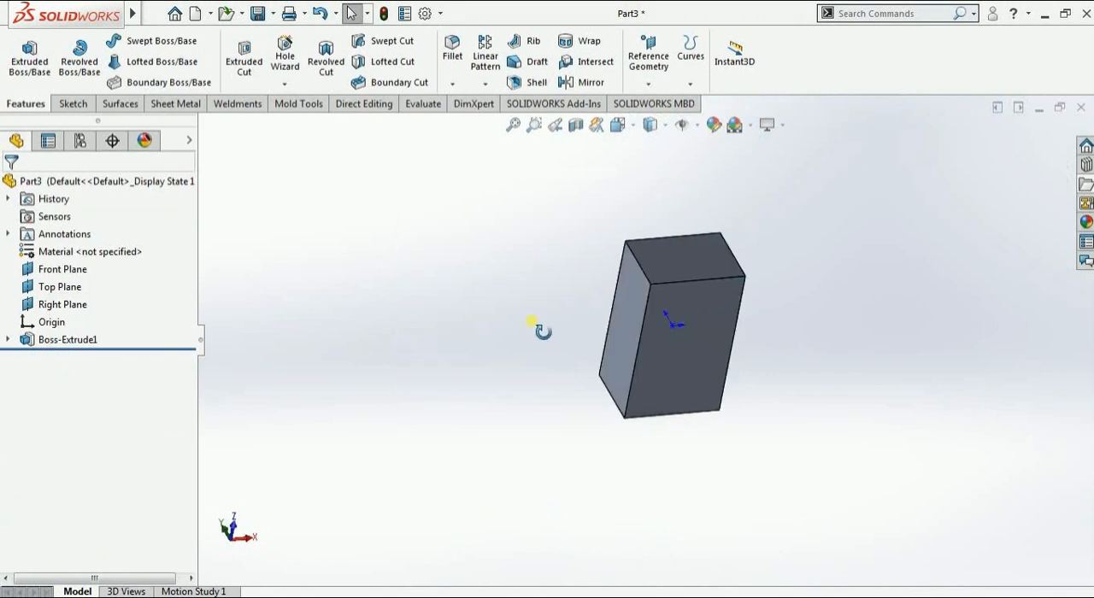
Start a new reference plane with the long side face as first reference and that face's long front edge as second reference
{"action": "middle_click_drag", "start_coordinate": [543, 332], "coordinate": [543, 323]}
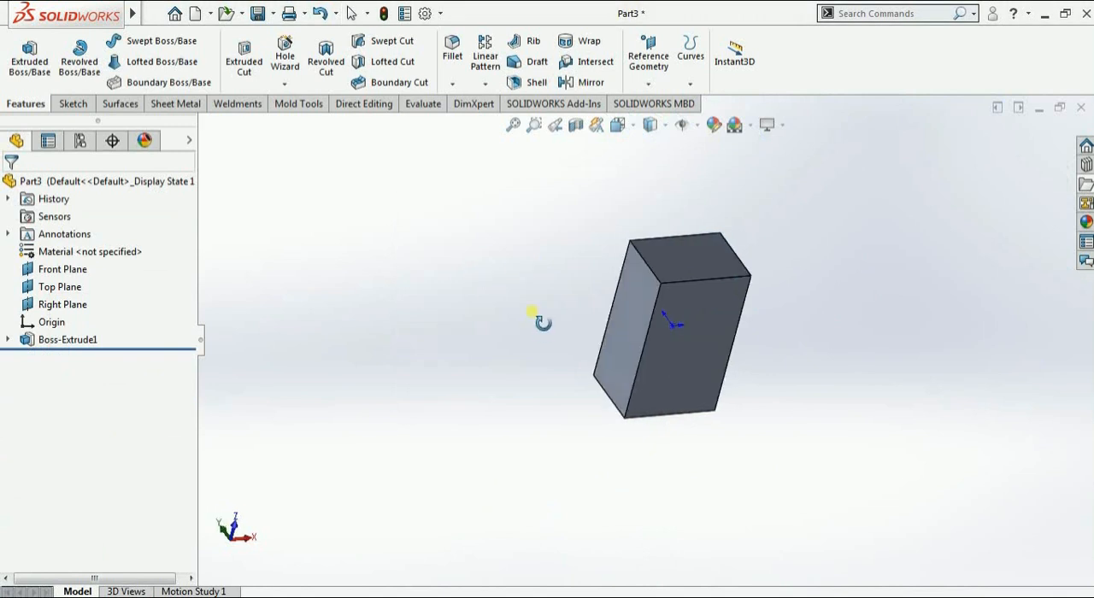
{"action": "left_click", "coordinate": [644, 75]}
{"action": "left_click", "coordinate": [652, 103]}
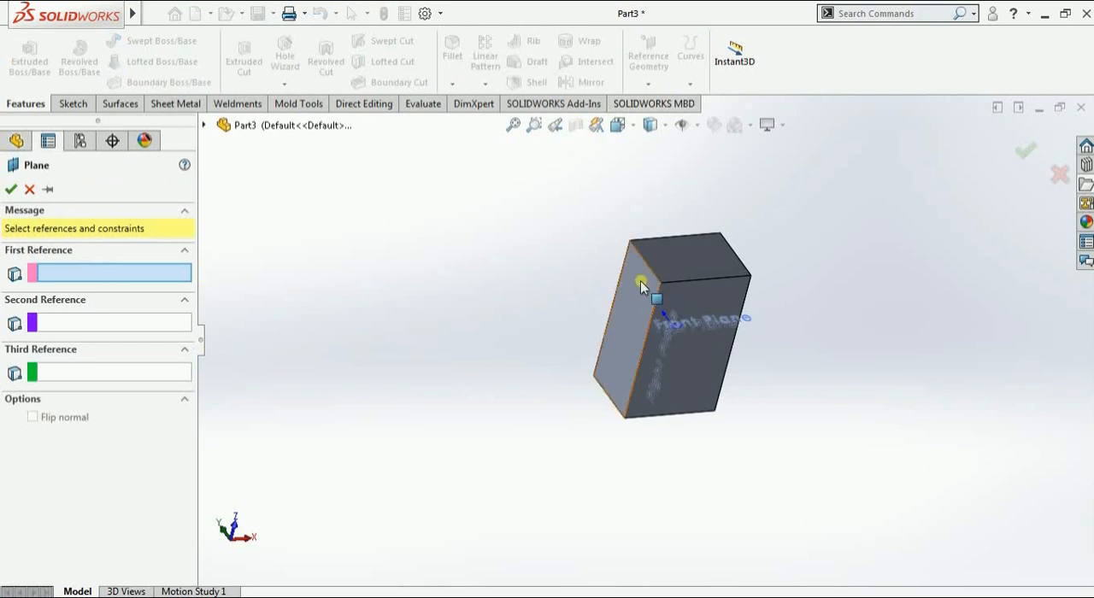
{"action": "left_click", "coordinate": [640, 280]}
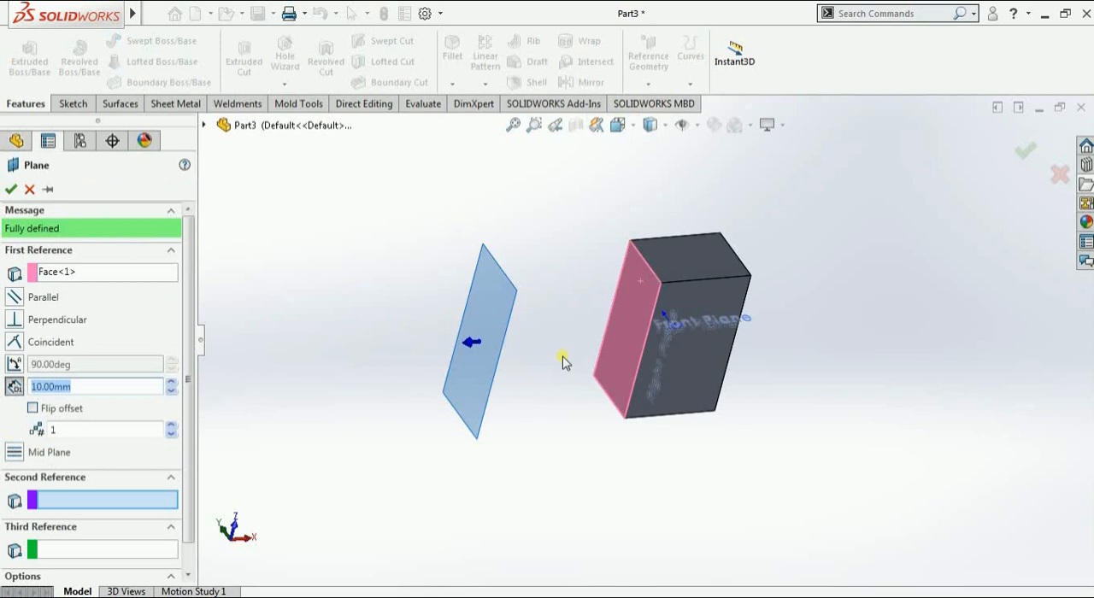
{"action": "left_click", "coordinate": [660, 293]}
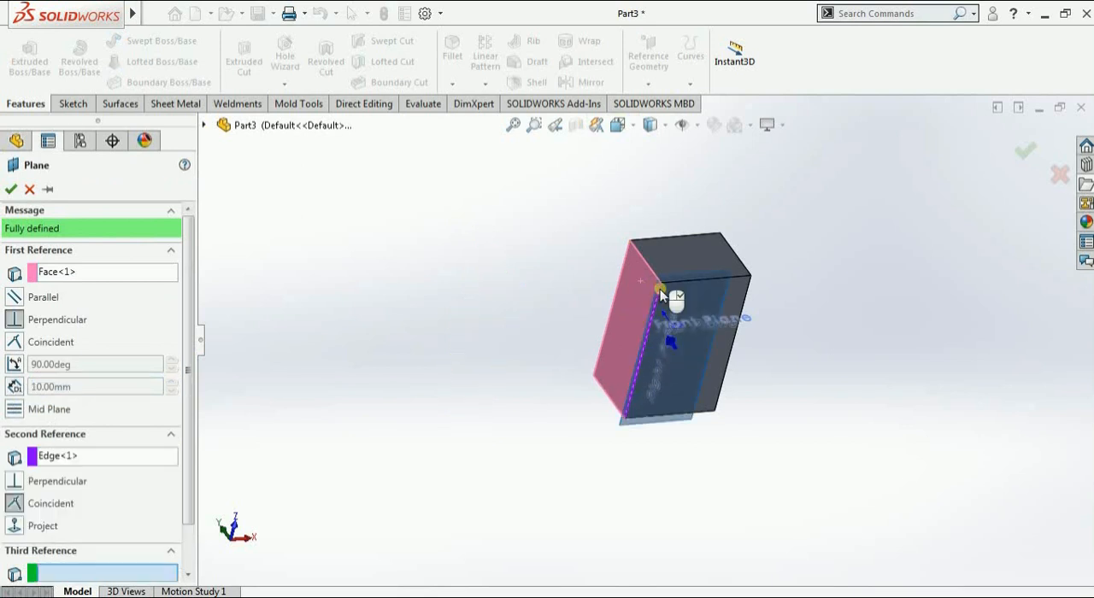
Apply the angle constraint to the side face reference and set the angle to 30 degrees
{"action": "left_click", "coordinate": [14, 365]}
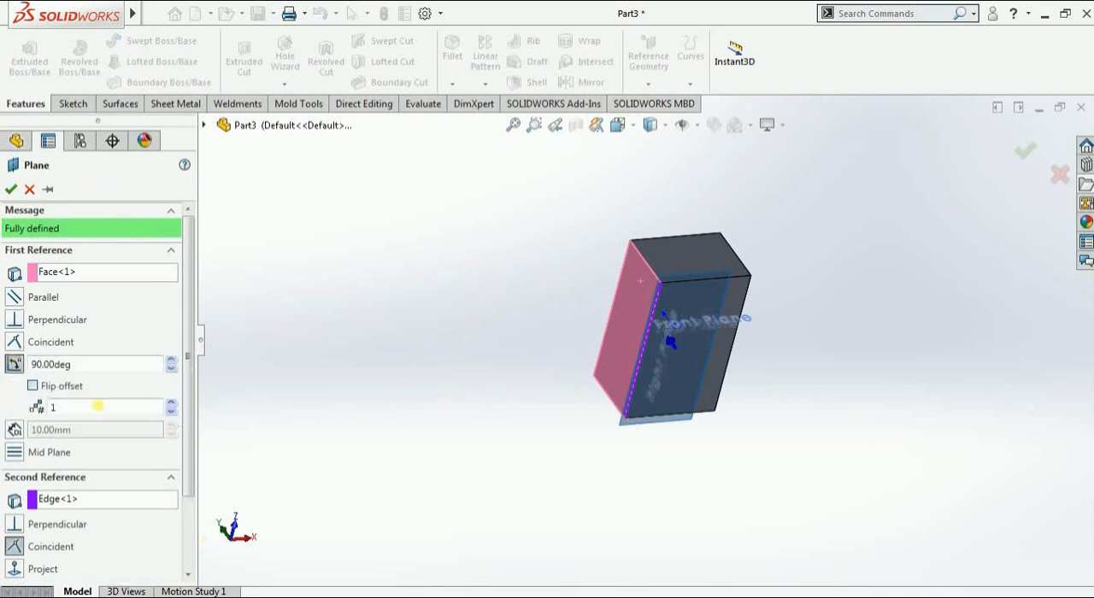
{"action": "left_click_drag", "start_coordinate": [90, 371], "coordinate": [35, 369]}
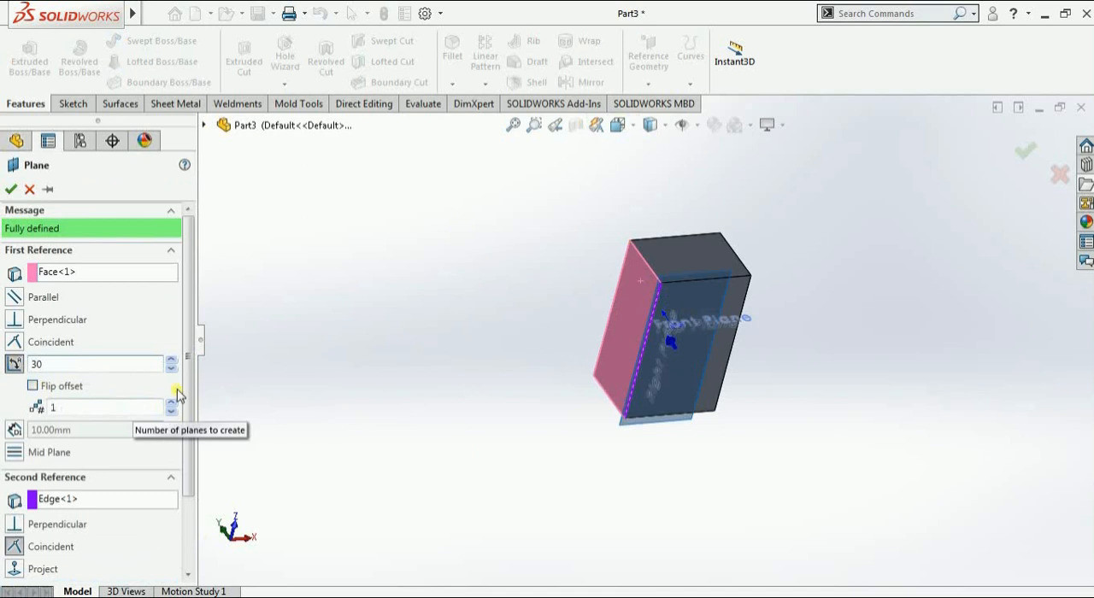
{"action": "key", "text": "Return"}
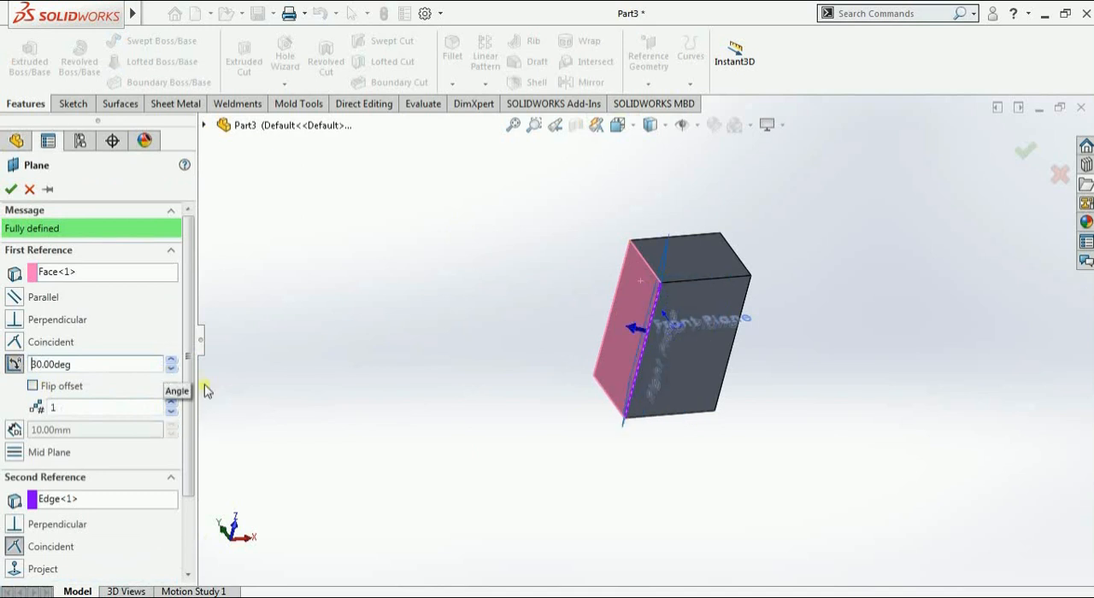
Try flipping the 30-degree plane's offset to the other side of the side face, and restore the original direction
{"action": "middle_click_drag", "start_coordinate": [501, 432], "coordinate": [491, 561]}
{"action": "scroll", "coordinate": [641, 344], "scroll_direction": "down", "scroll_amount": 2}
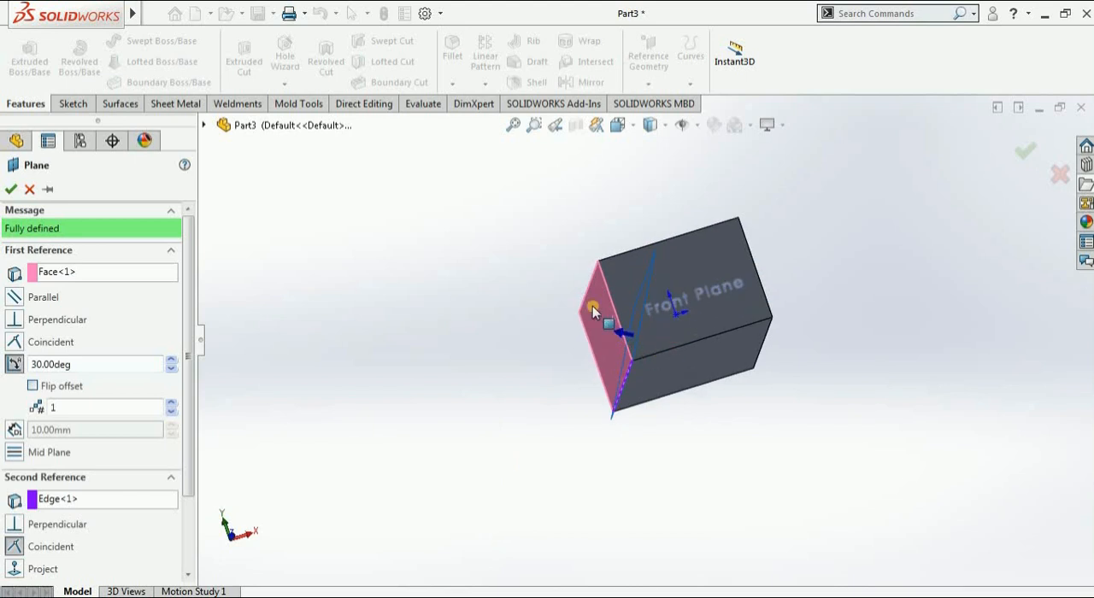
{"action": "scroll", "coordinate": [599, 308], "scroll_direction": "down", "scroll_amount": 2}
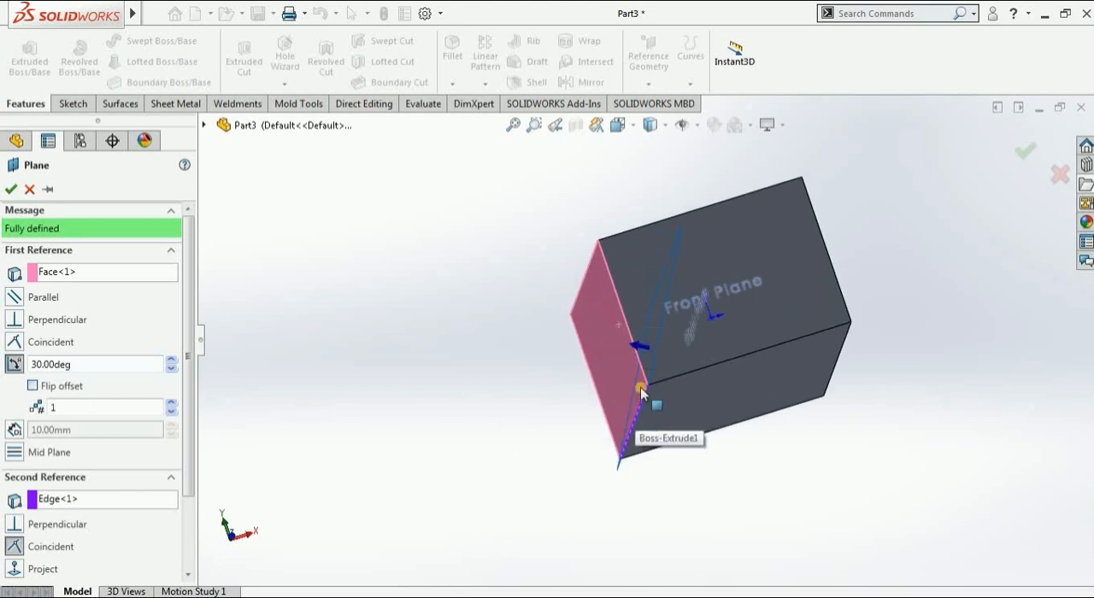
{"action": "mouse_move", "coordinate": [640, 417]}
{"action": "middle_mouse_down"}
{"action": "mouse_move", "coordinate": [633, 438]}
{"action": "mouse_move", "coordinate": [642, 445]}
{"action": "mouse_move", "coordinate": [637, 427]}
{"action": "middle_mouse_up"}
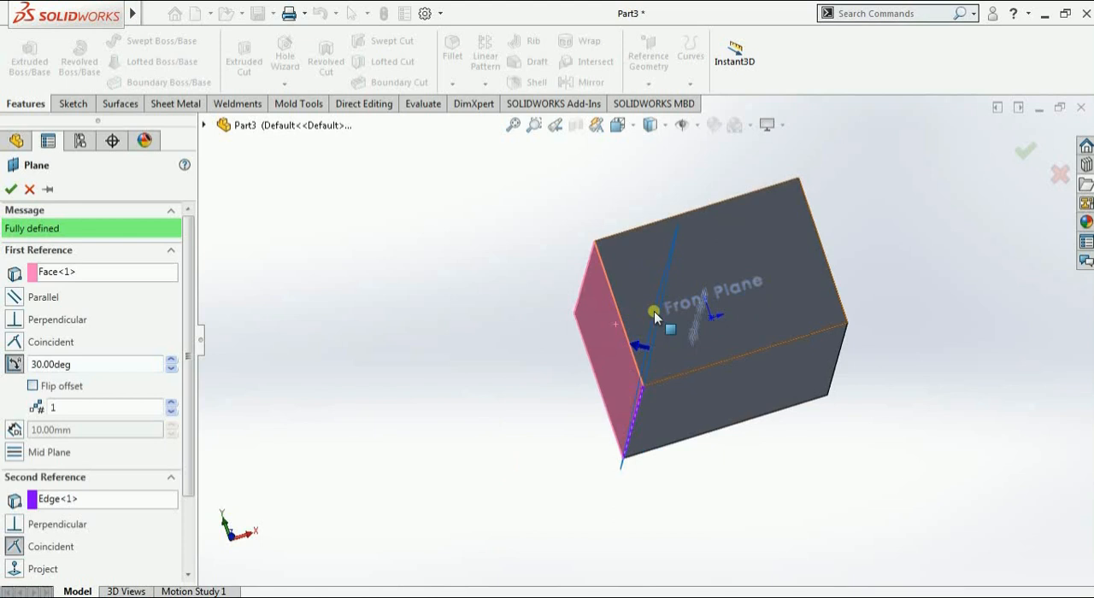
{"action": "left_click", "coordinate": [34, 386]}
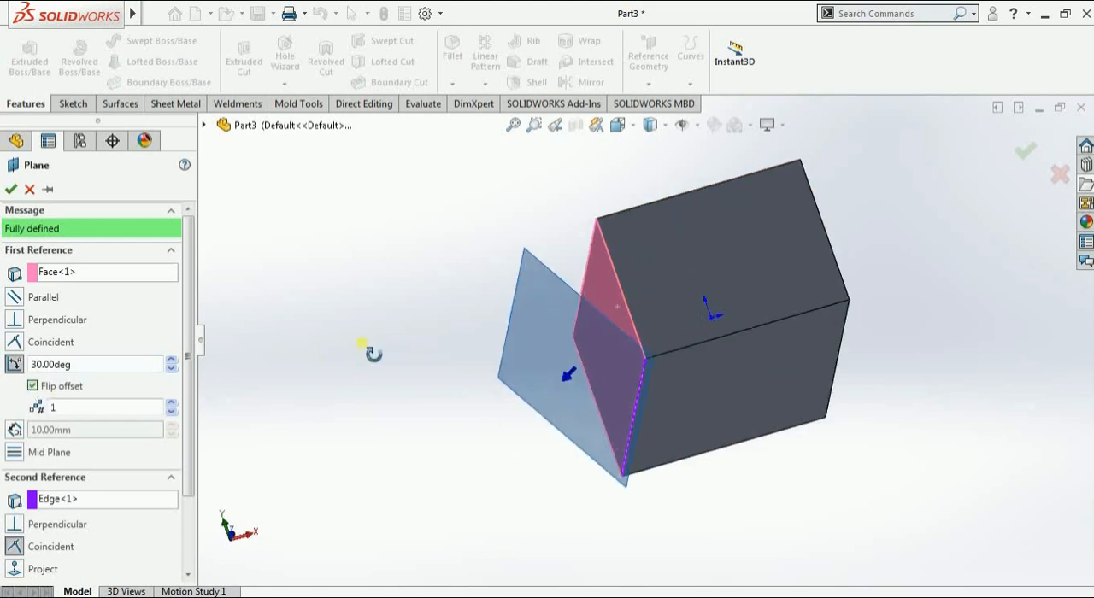
{"action": "middle_click_drag", "start_coordinate": [361, 344], "coordinate": [373, 403]}
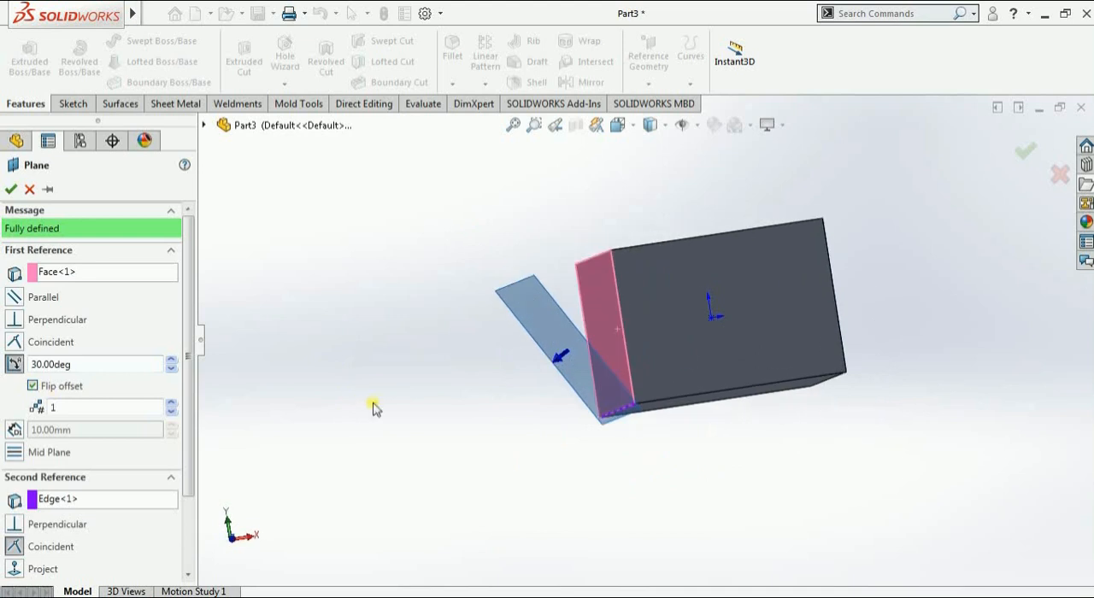
{"action": "left_click", "coordinate": [32, 387]}
{"action": "left_click", "coordinate": [32, 386]}
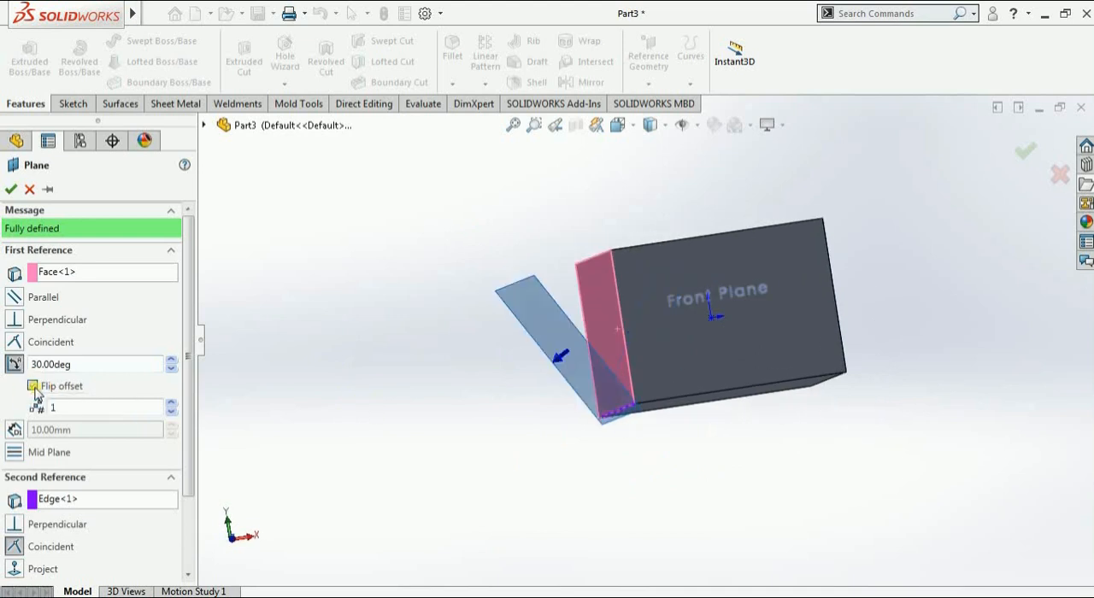
{"action": "left_click", "coordinate": [32, 387]}
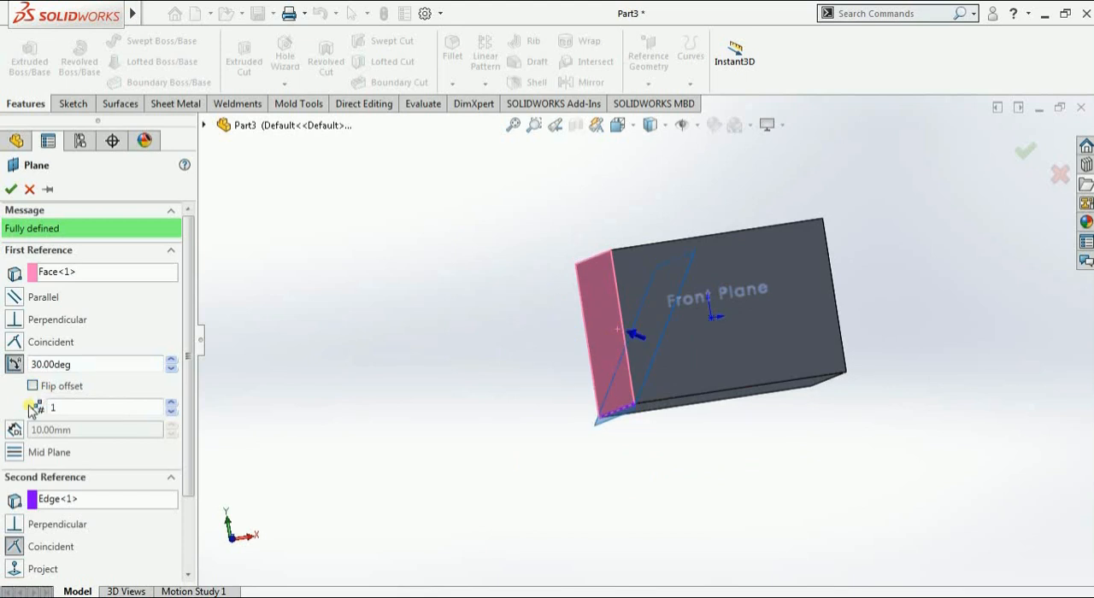
Set the number of angled planes to 5 and preview the set with the offset flipped and unflipped
{"action": "left_click", "coordinate": [170, 403]}
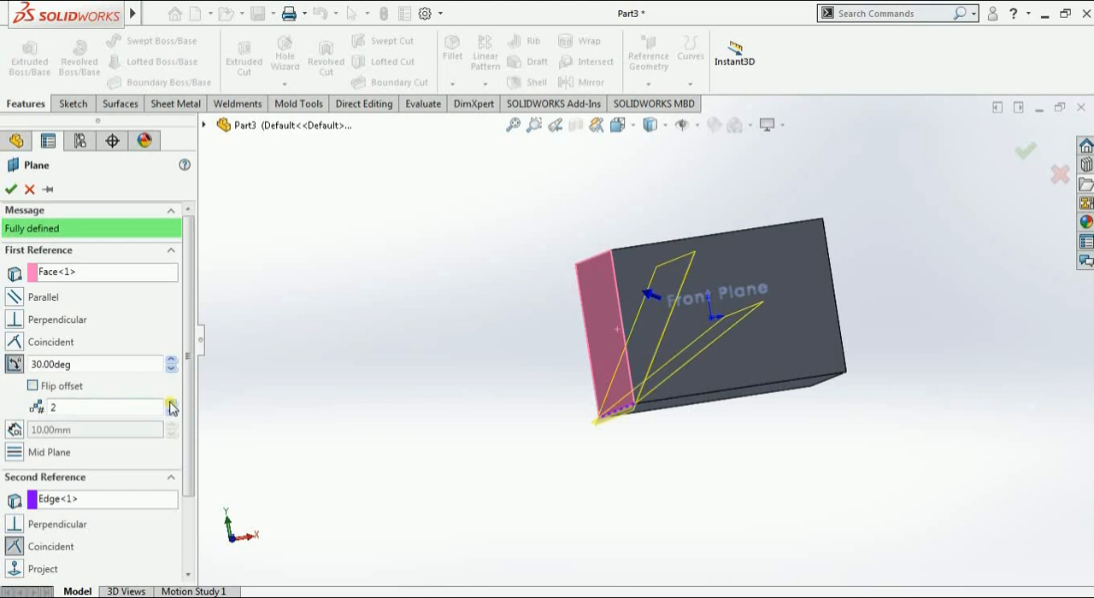
{"action": "left_click", "coordinate": [170, 404]}
{"action": "left_click", "coordinate": [170, 403]}
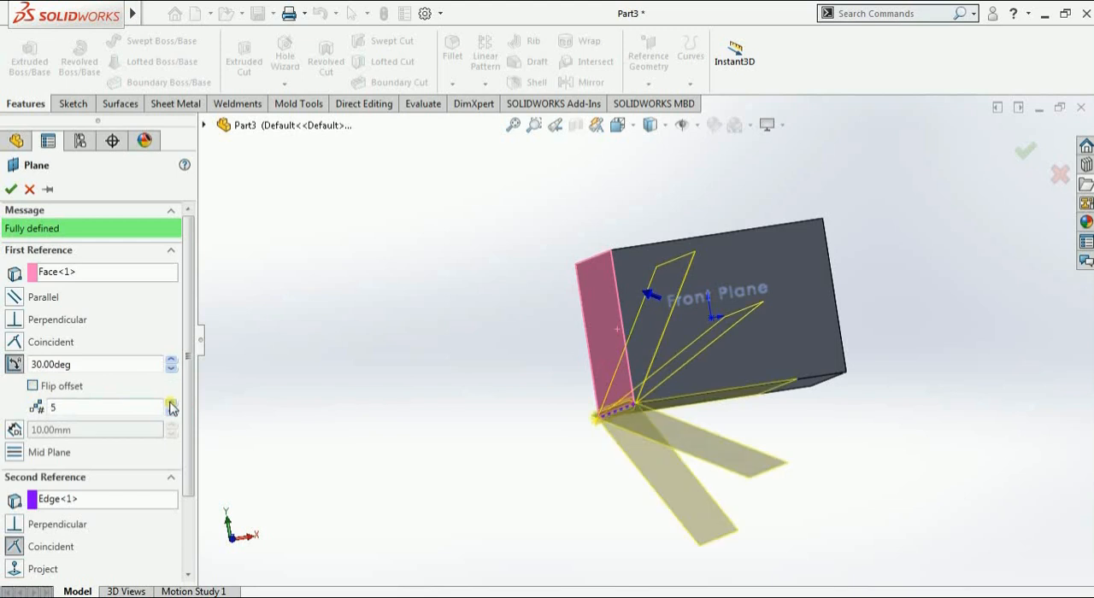
{"action": "left_click", "coordinate": [34, 388]}
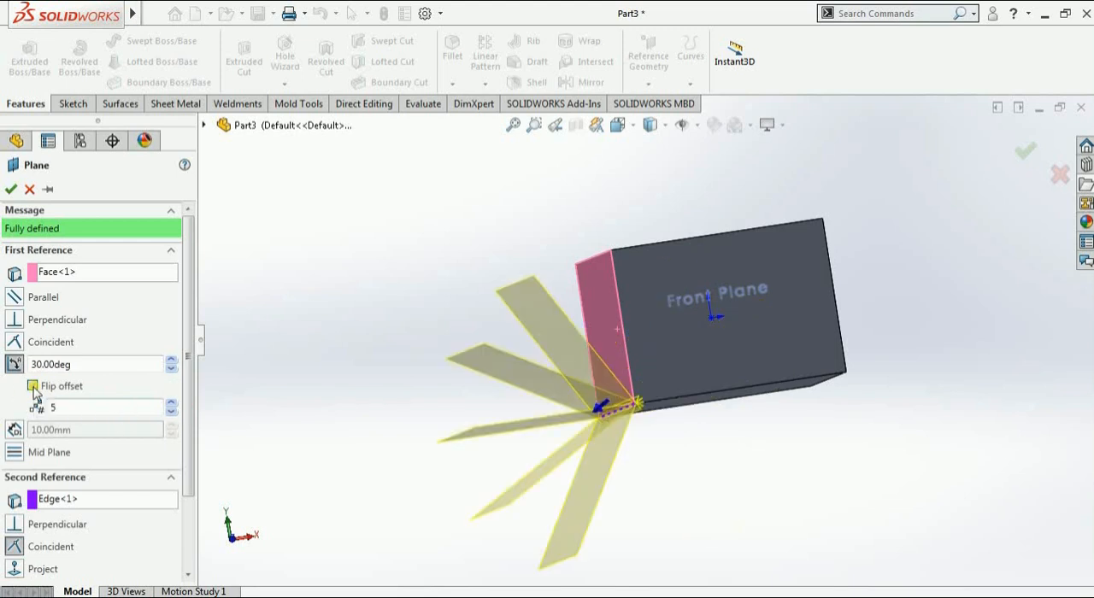
{"action": "left_click", "coordinate": [33, 387]}
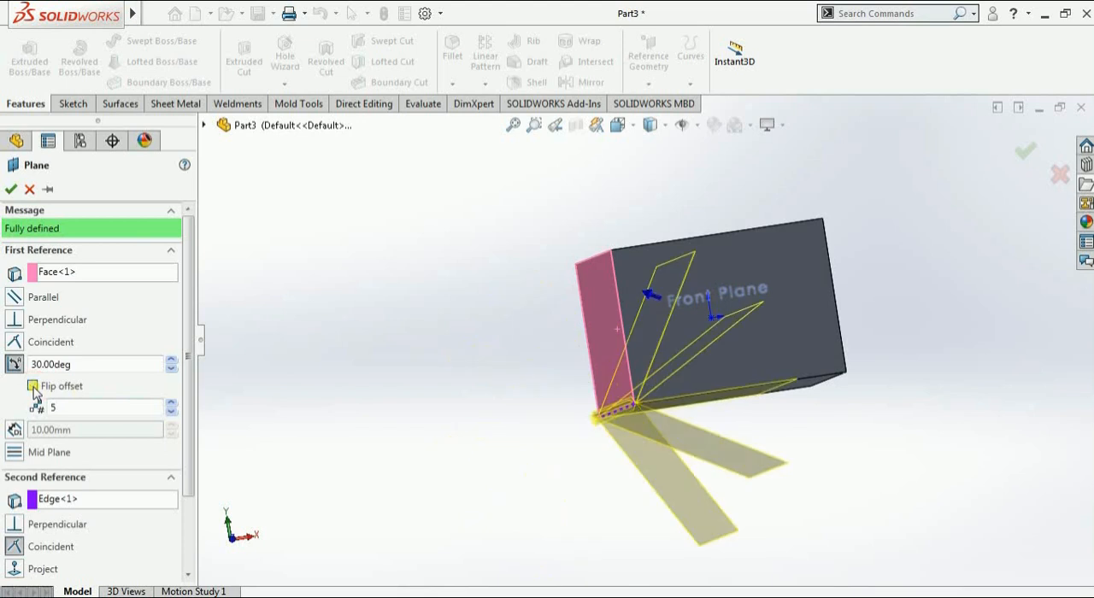
Set the number of planes to 12 at 30-degree spacing and create them around the long front edge
{"action": "left_click", "coordinate": [171, 403]}
{"action": "left_click", "coordinate": [171, 403]}
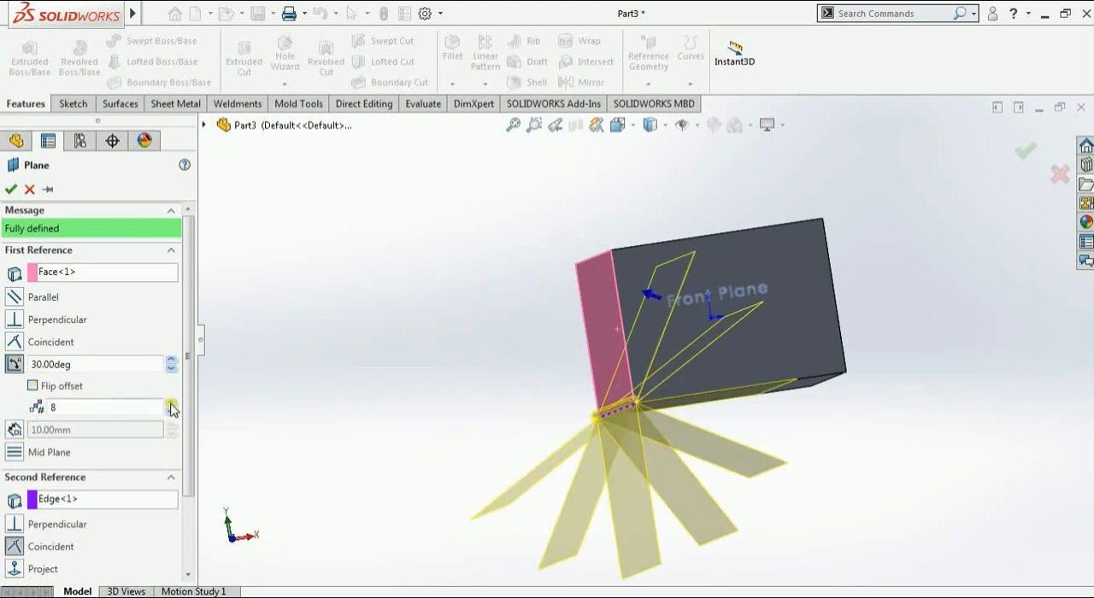
{"action": "left_click", "coordinate": [171, 405]}
{"action": "left_click", "coordinate": [171, 406]}
{"action": "left_click", "coordinate": [171, 406]}
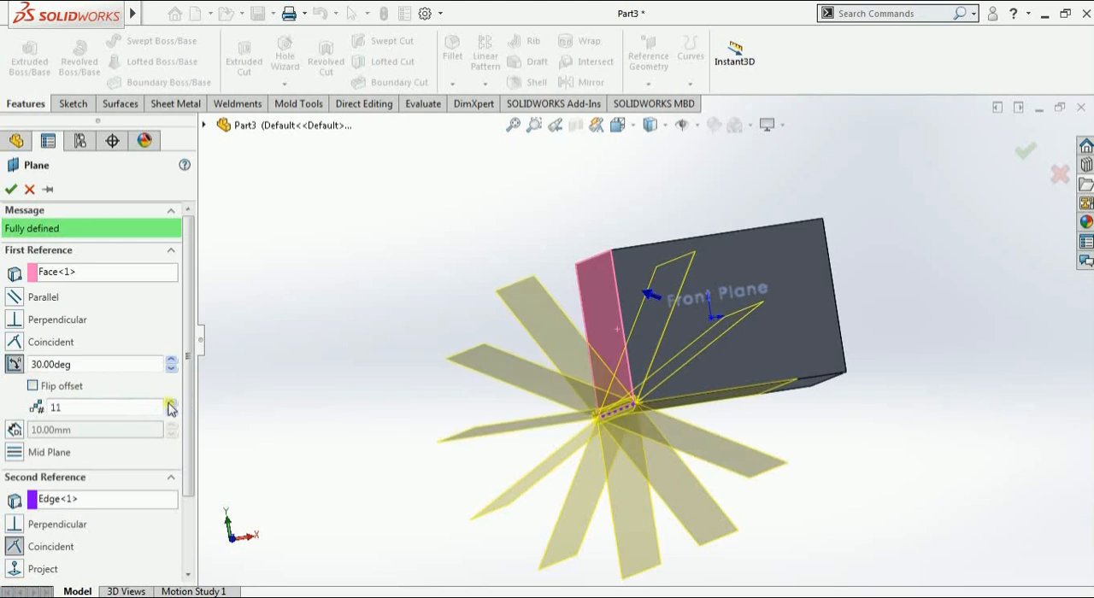
{"action": "mouse_move", "coordinate": [456, 298]}
{"action": "middle_mouse_down"}
{"action": "mouse_move", "coordinate": [430, 302]}
{"action": "mouse_move", "coordinate": [456, 311]}
{"action": "mouse_move", "coordinate": [463, 285]}
{"action": "middle_mouse_up"}
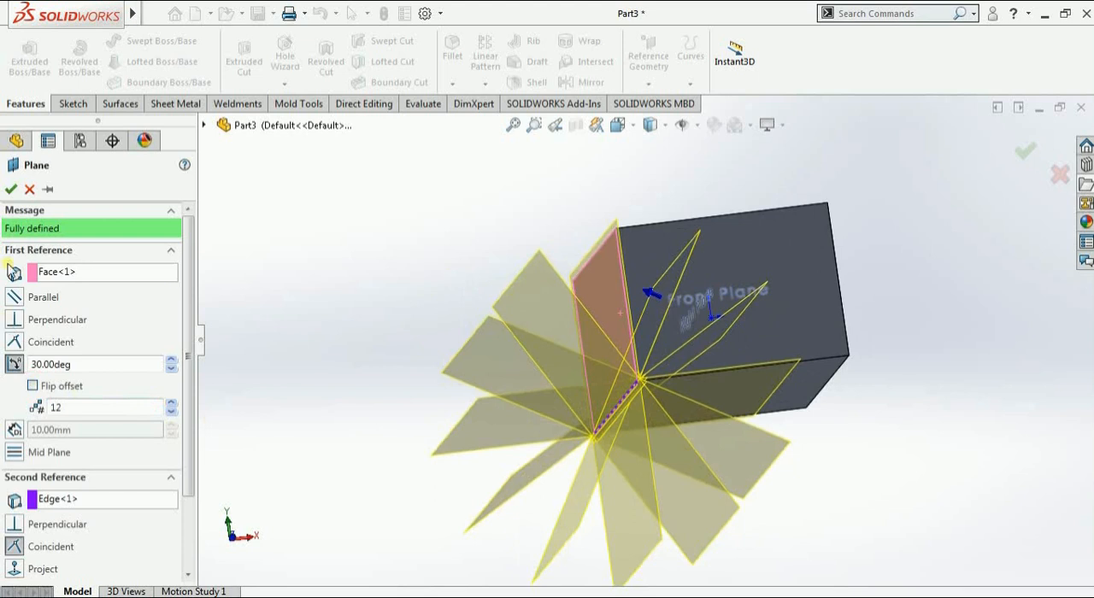
{"action": "left_click", "coordinate": [10, 189]}
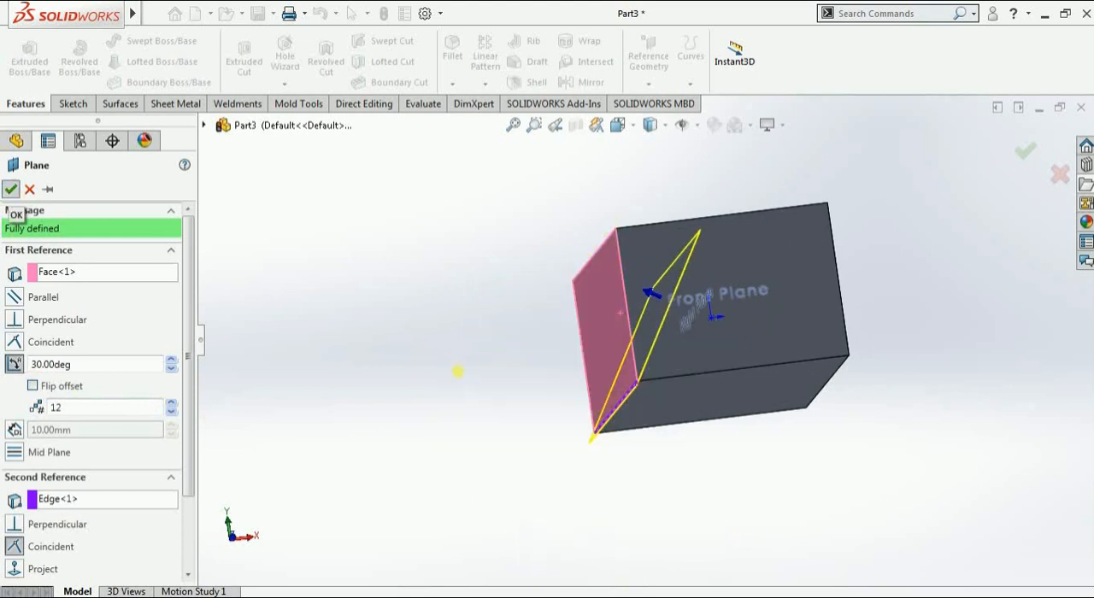
Delete the angled planes Plane4 through Plane15 together
{"action": "middle_click_drag", "start_coordinate": [452, 379], "coordinate": [506, 241]}
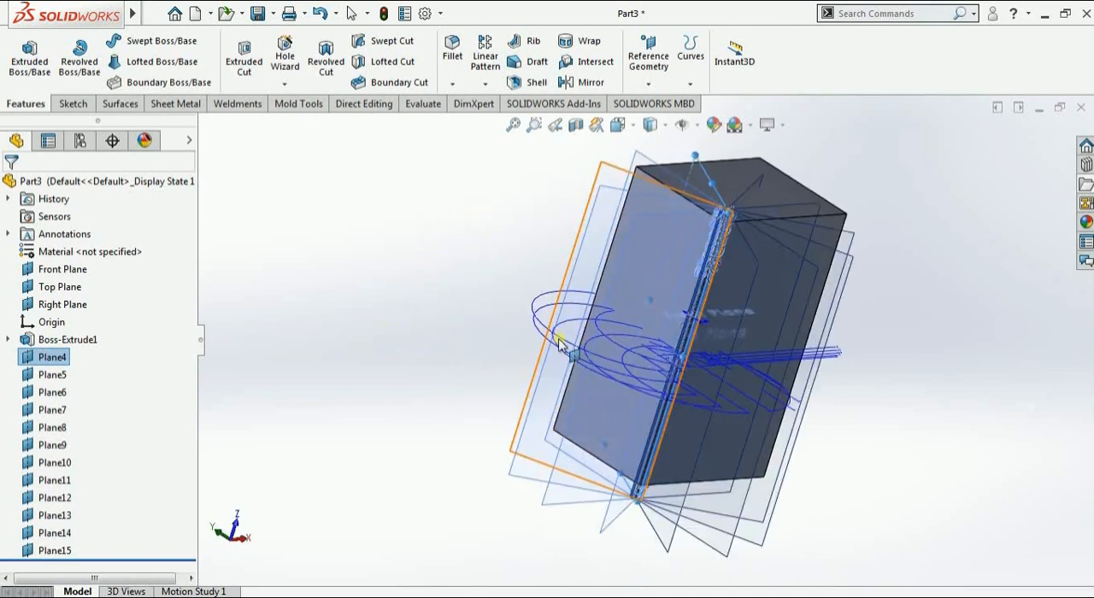
{"action": "middle_click_drag", "start_coordinate": [559, 342], "coordinate": [244, 430]}
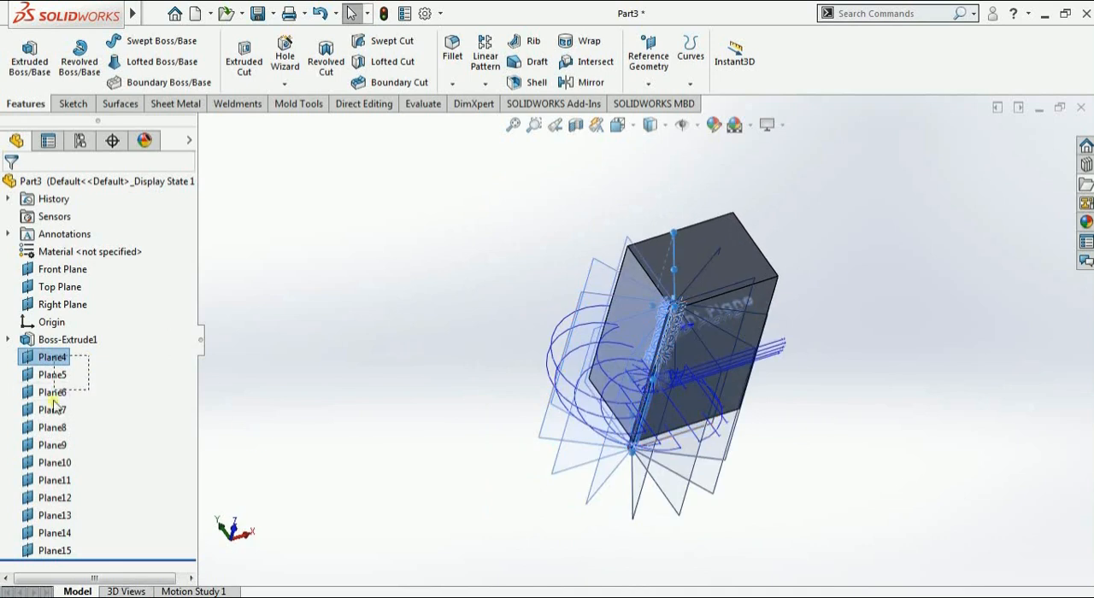
{"action": "left_click_drag", "start_coordinate": [53, 400], "coordinate": [36, 556]}
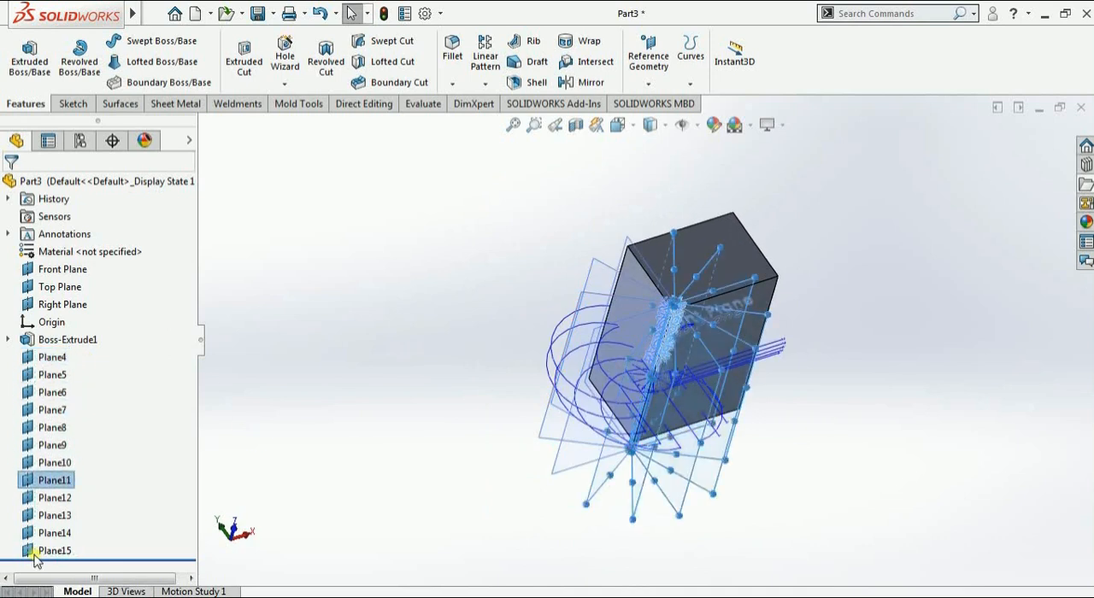
{"action": "right_click", "coordinate": [59, 540]}
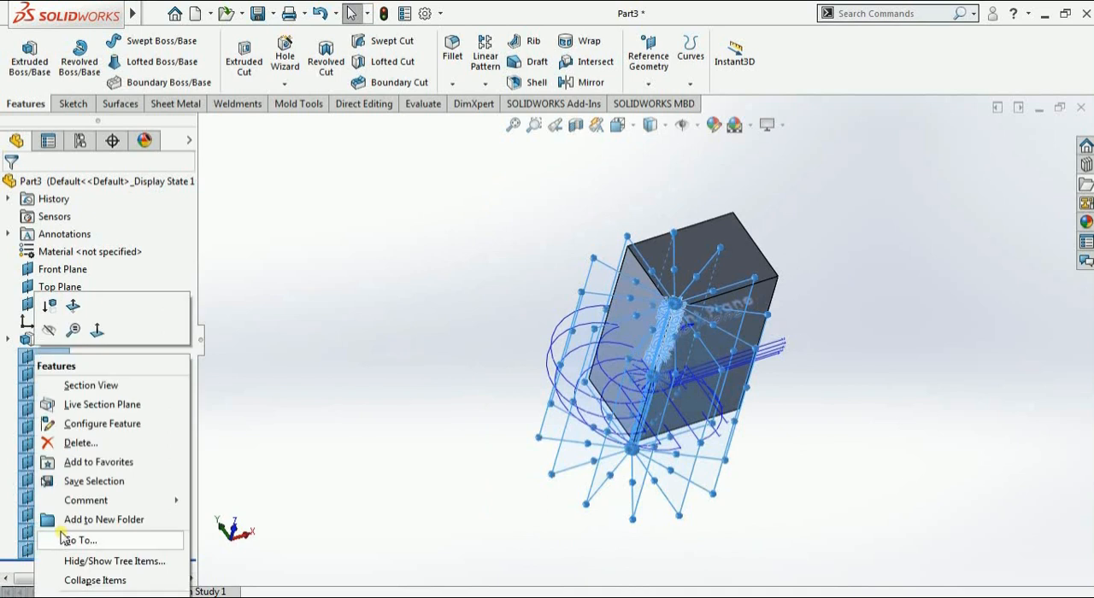
{"action": "left_click", "coordinate": [78, 443]}
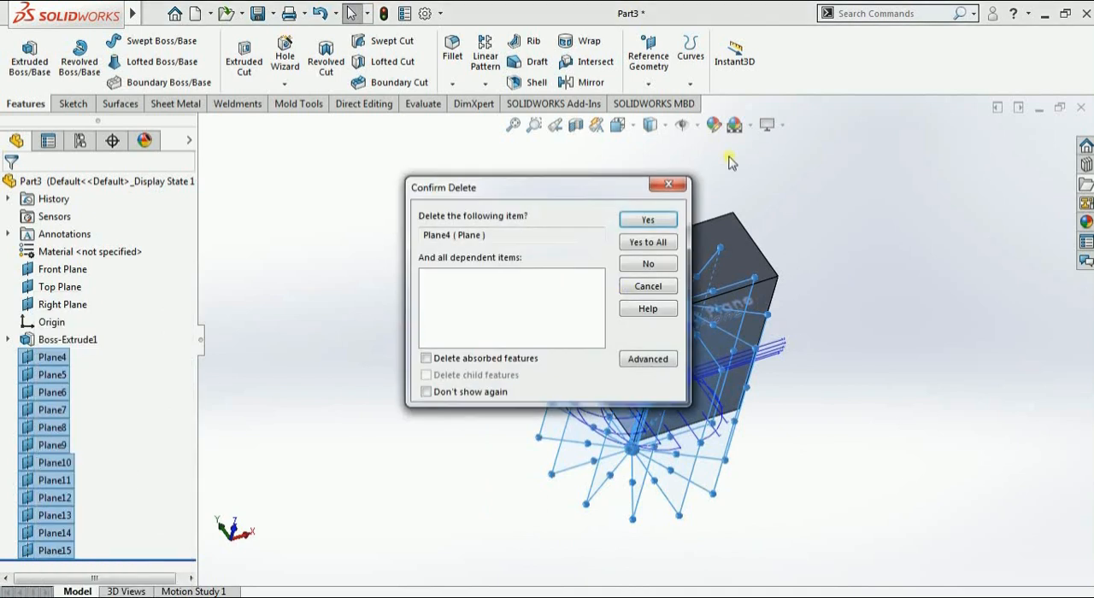
{"action": "left_click", "coordinate": [663, 242]}
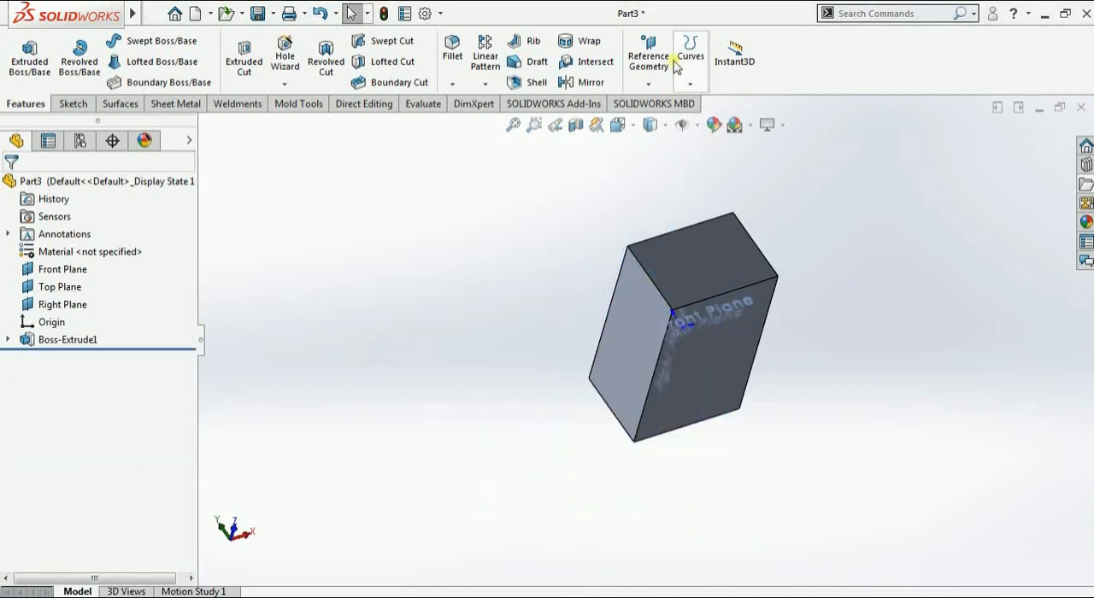
Start a new reference plane offset 10 mm from the block's long side face
{"action": "left_click", "coordinate": [656, 83]}
{"action": "left_click", "coordinate": [659, 104]}
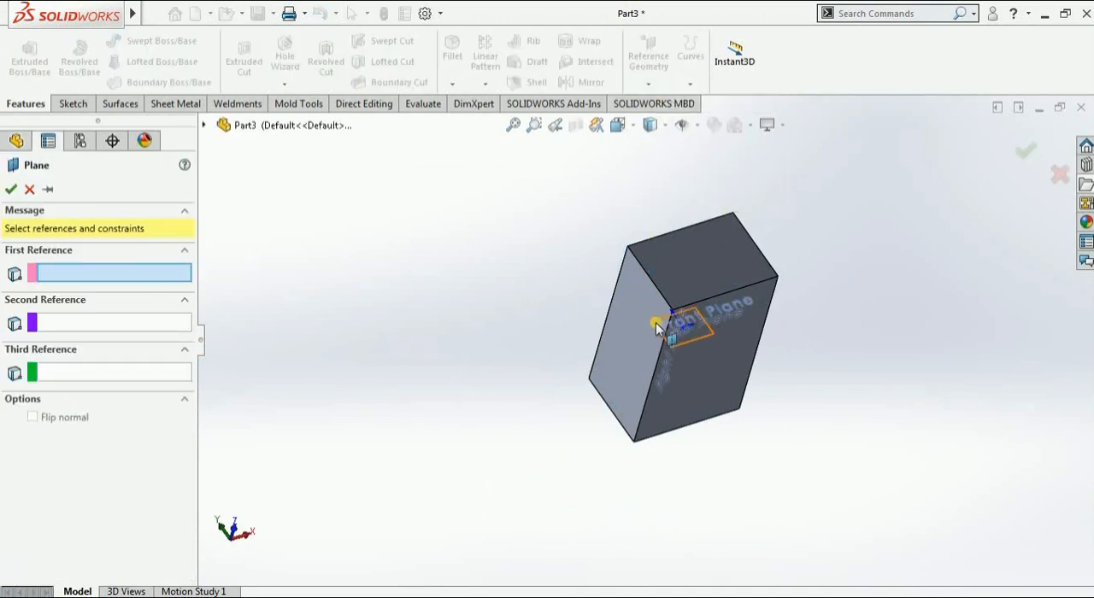
{"action": "left_click", "coordinate": [640, 303]}
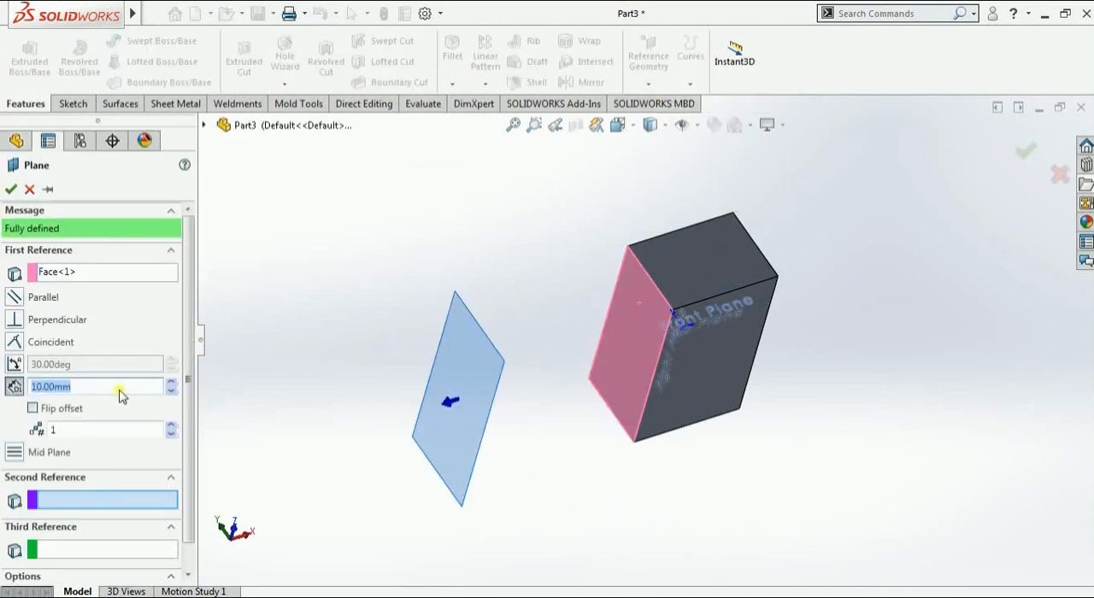
{"action": "middle_click_drag", "start_coordinate": [565, 359], "coordinate": [595, 354]}
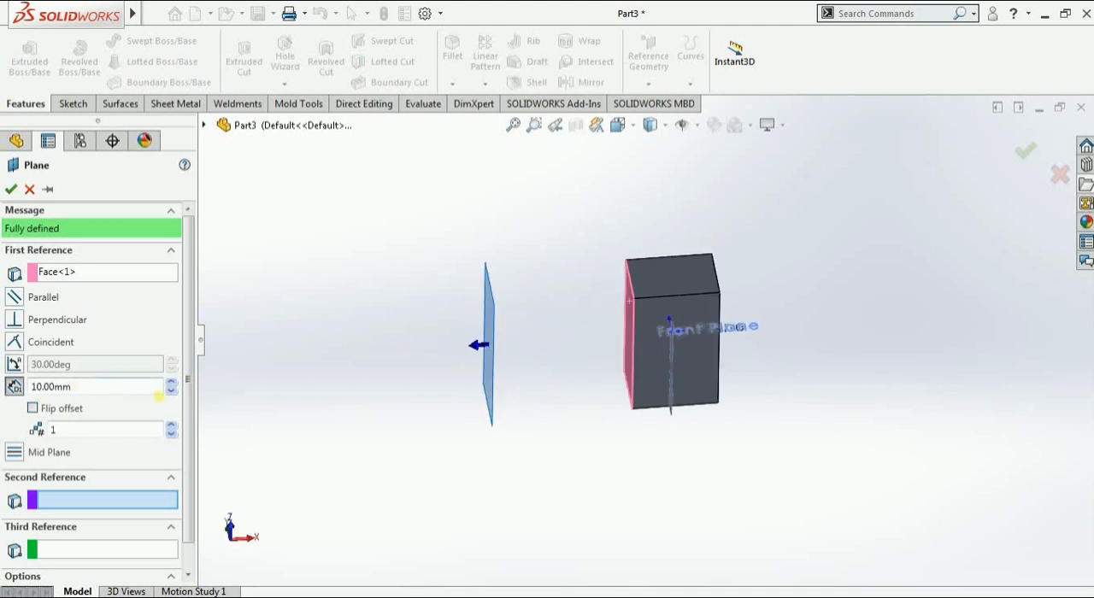
Try offset distances of 20 mm and 0 mm for the plane, and return the distance to 10 mm
{"action": "left_click", "coordinate": [171, 383]}
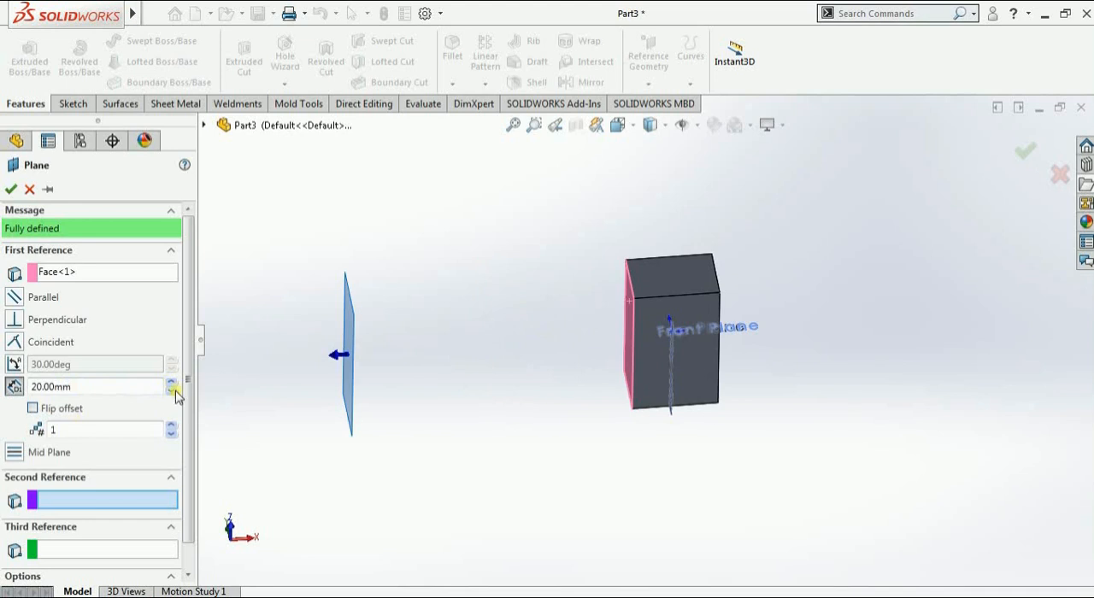
{"action": "left_click", "coordinate": [172, 392]}
{"action": "left_click", "coordinate": [171, 392]}
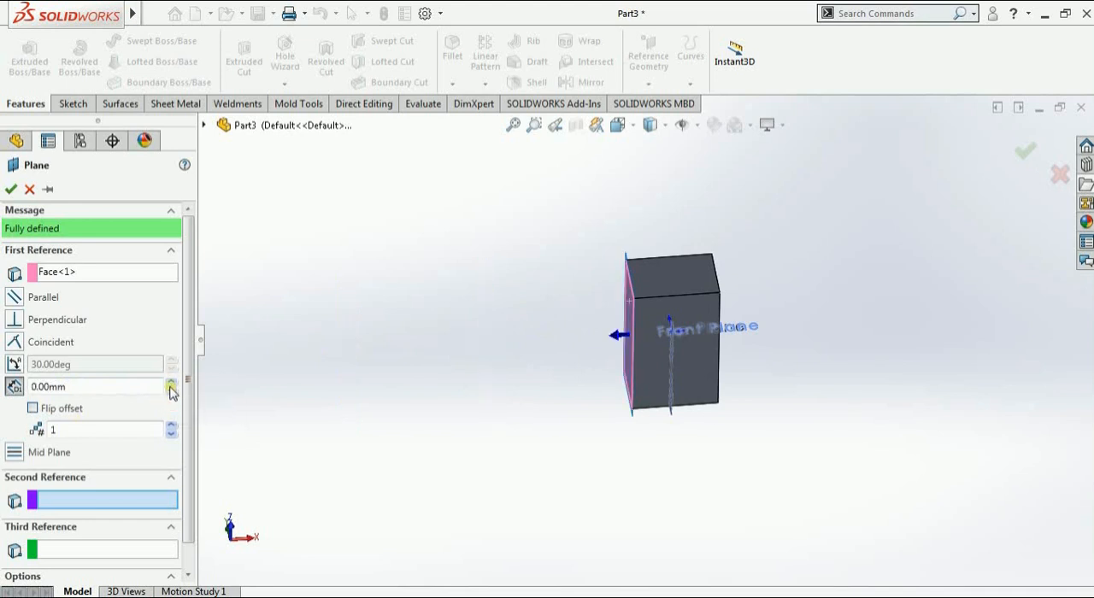
{"action": "left_click", "coordinate": [171, 383]}
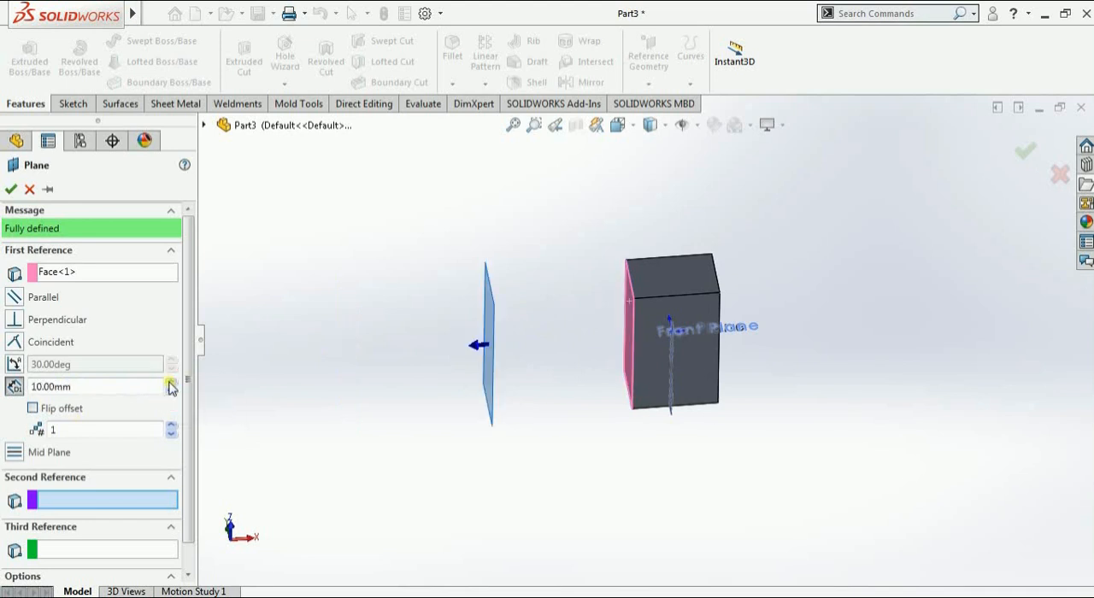
Flip the offset direction through the block and create 4 parallel planes spaced 10 mm apart
{"action": "left_click", "coordinate": [32, 409]}
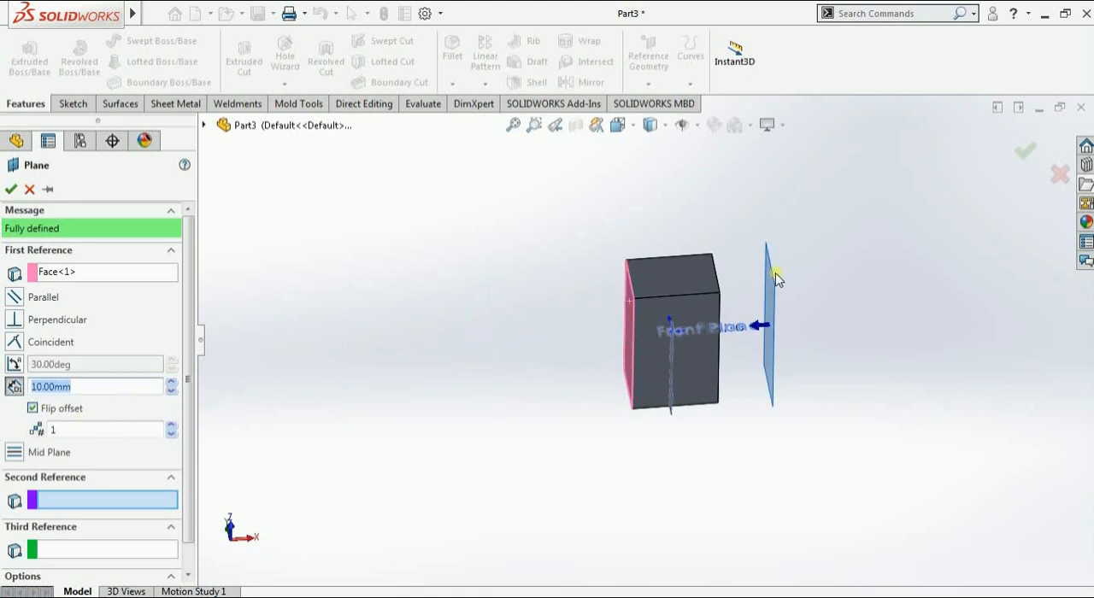
{"action": "left_click", "coordinate": [171, 426]}
{"action": "left_click", "coordinate": [171, 426]}
{"action": "scroll", "coordinate": [807, 425], "scroll_direction": "up", "scroll_amount": 2}
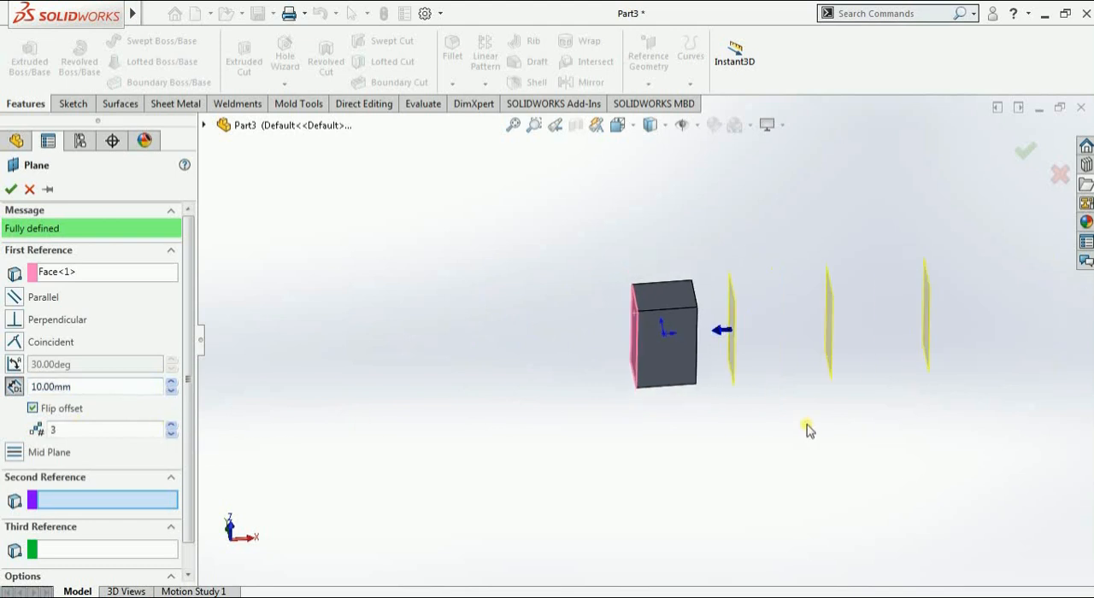
{"action": "scroll", "coordinate": [807, 425], "scroll_direction": "up", "scroll_amount": 1}
{"action": "left_click", "coordinate": [171, 425]}
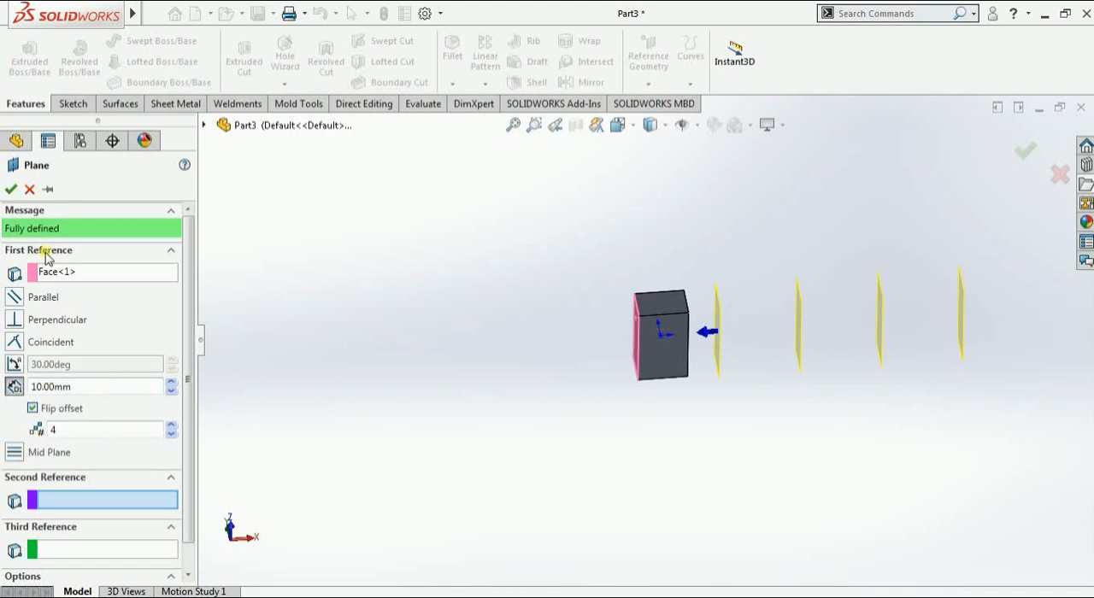
{"action": "left_click", "coordinate": [9, 191]}
{"action": "left_click", "coordinate": [521, 427]}
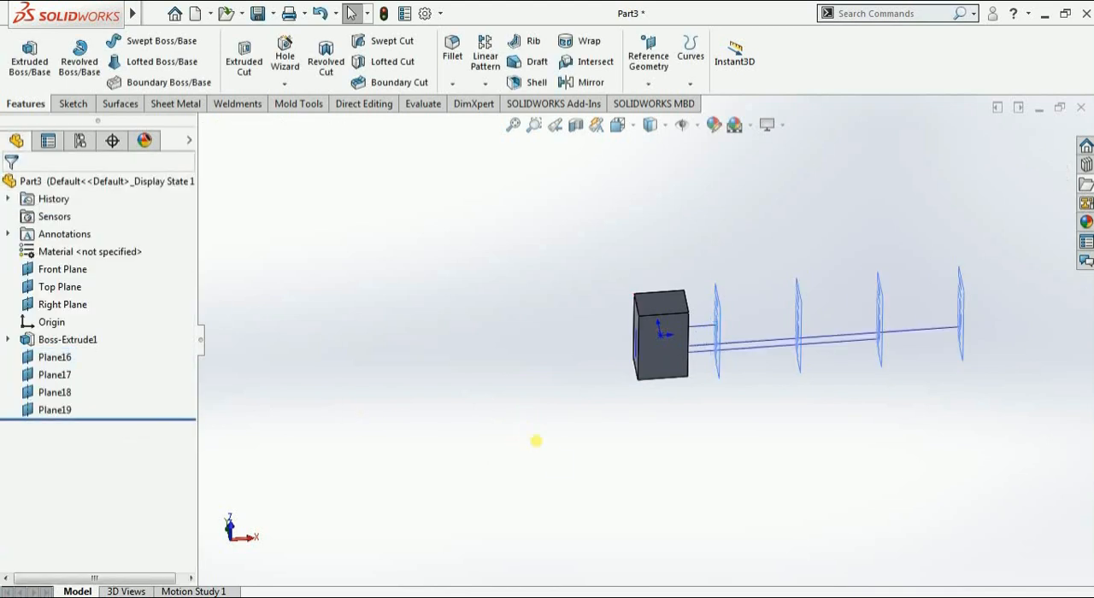
Start a new reference plane on one of the block's long side faces with the Mid Plane constraint
{"action": "middle_click_drag", "start_coordinate": [536, 441], "coordinate": [510, 388]}
{"action": "scroll", "coordinate": [691, 326], "scroll_direction": "down", "scroll_amount": 4}
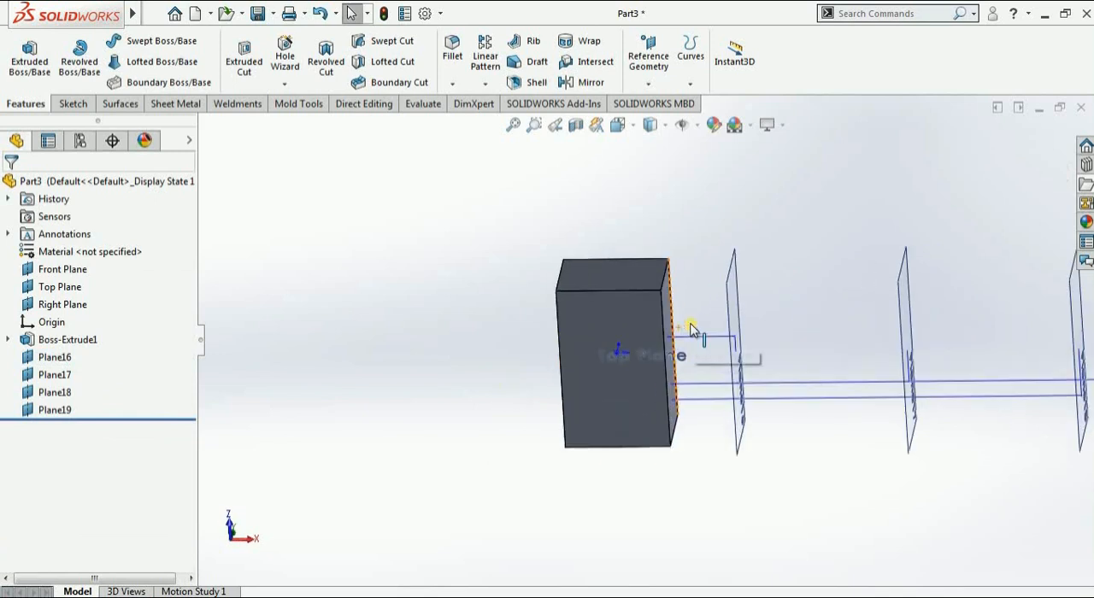
{"action": "middle_click_drag", "start_coordinate": [690, 329], "coordinate": [576, 339]}
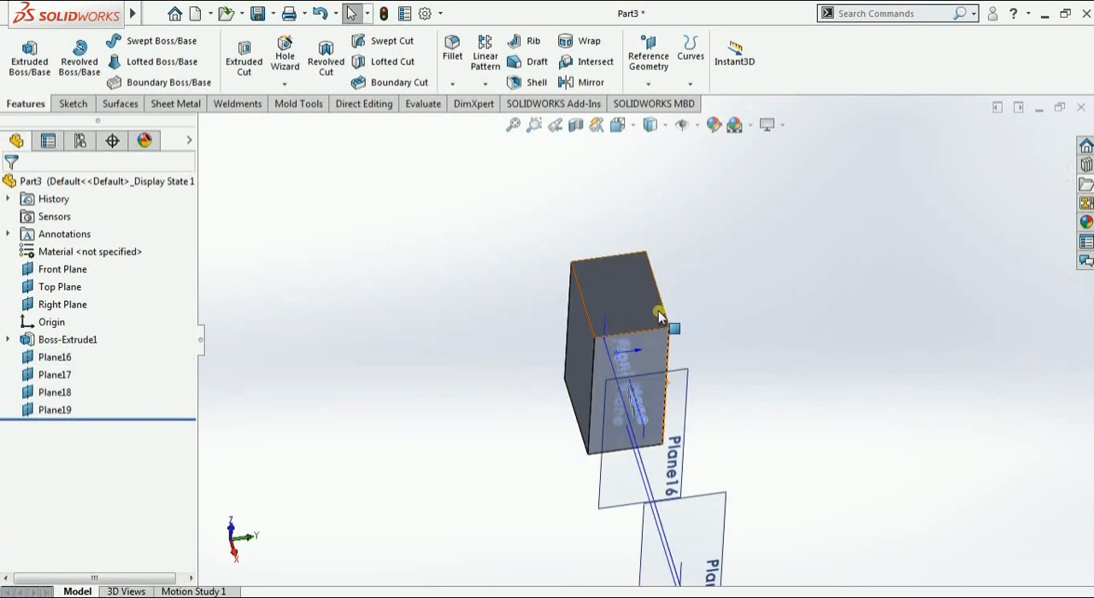
{"action": "middle_click_drag", "start_coordinate": [670, 308], "coordinate": [525, 344]}
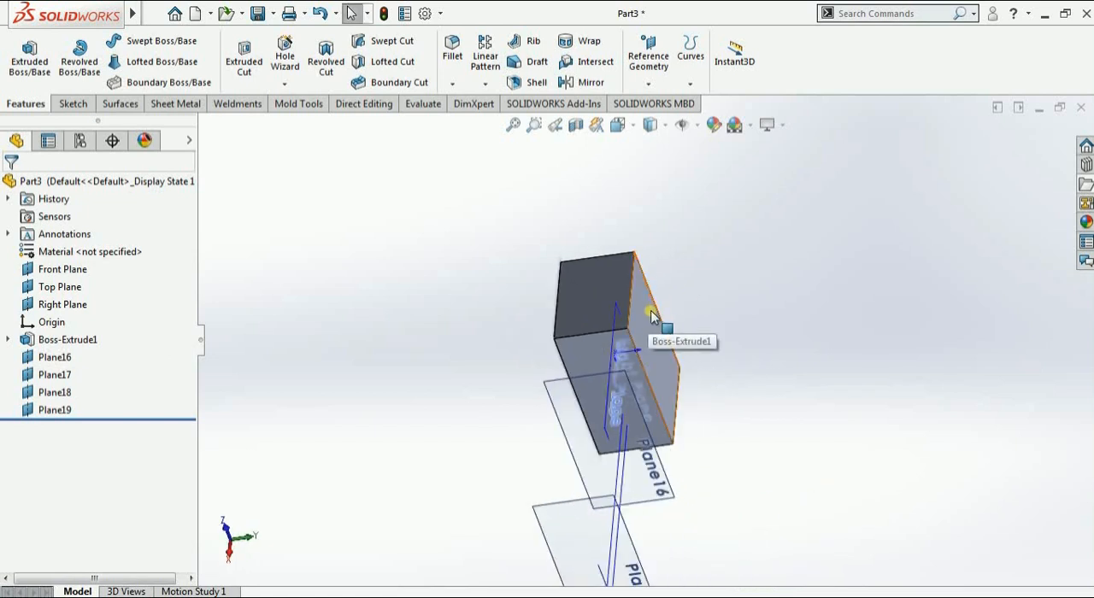
{"action": "left_click", "coordinate": [648, 58]}
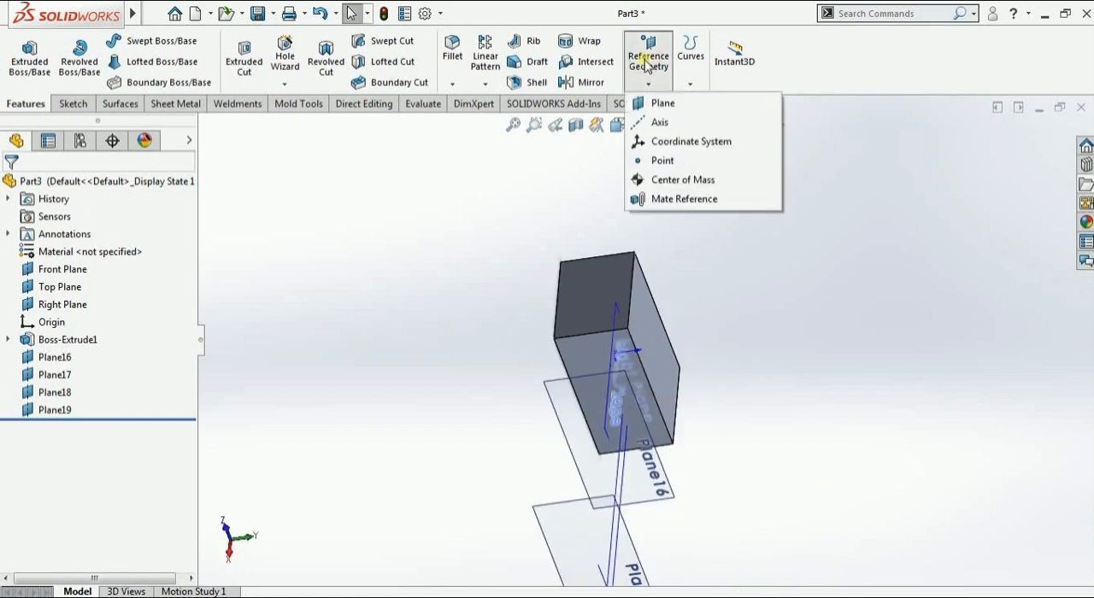
{"action": "left_click", "coordinate": [661, 104]}
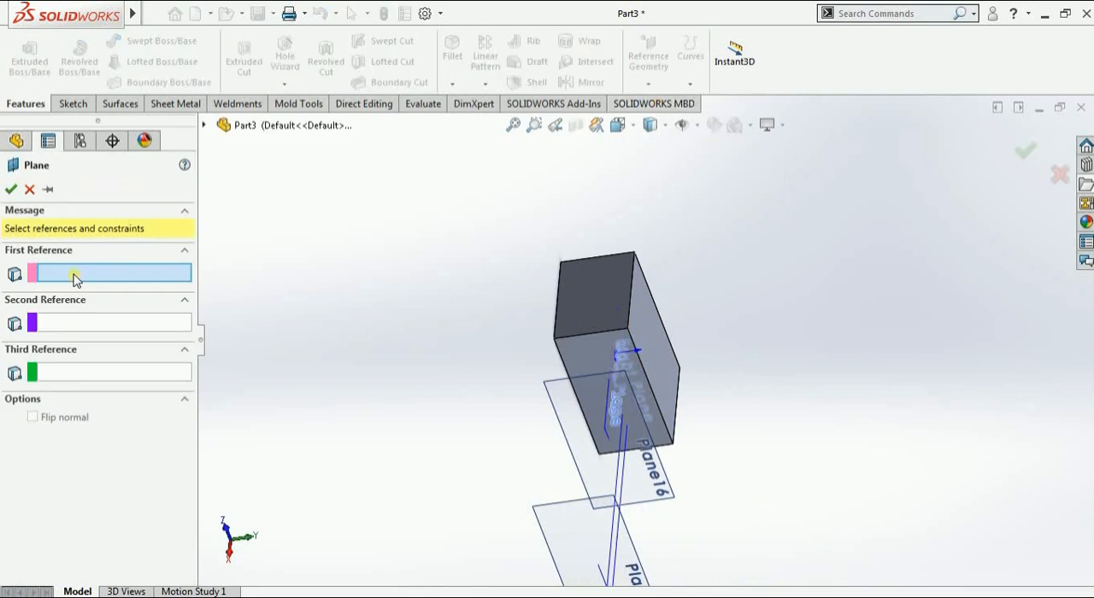
{"action": "middle_click_drag", "start_coordinate": [377, 314], "coordinate": [564, 357]}
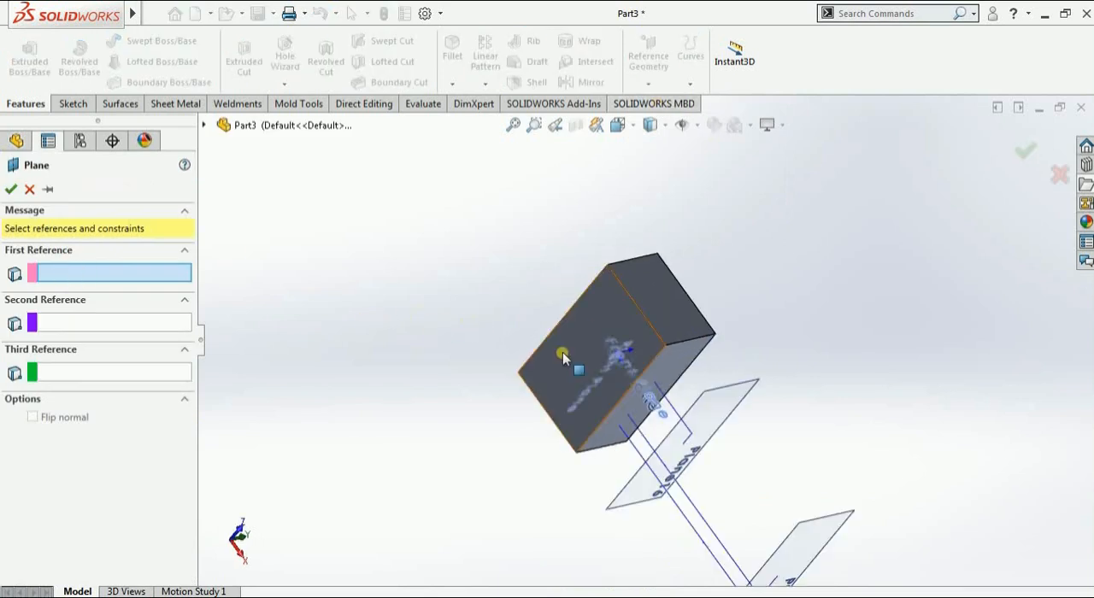
{"action": "left_click", "coordinate": [564, 357]}
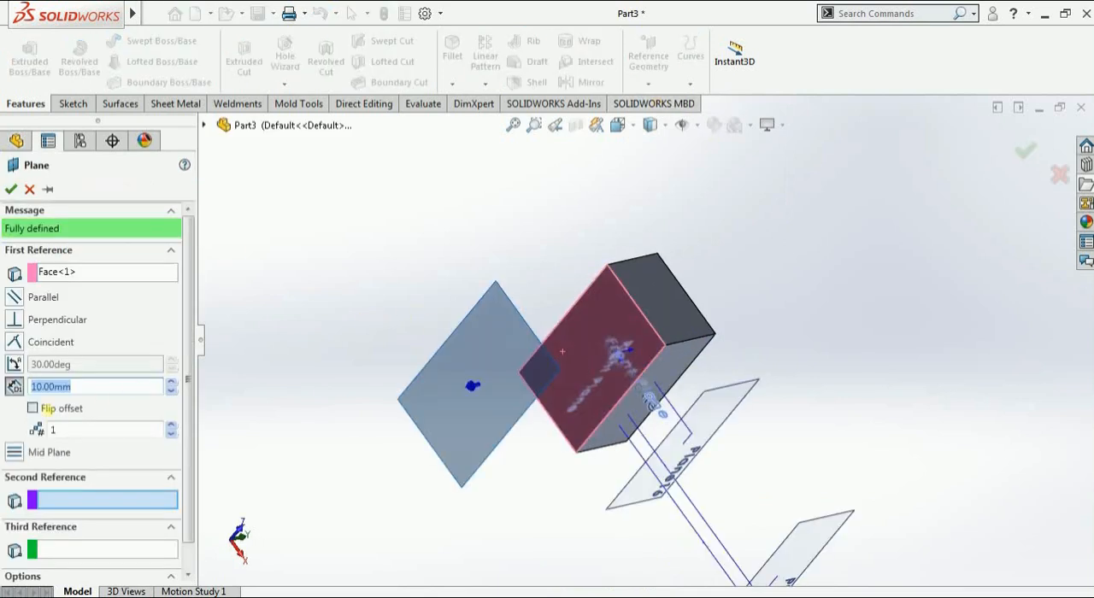
{"action": "left_click", "coordinate": [17, 453]}
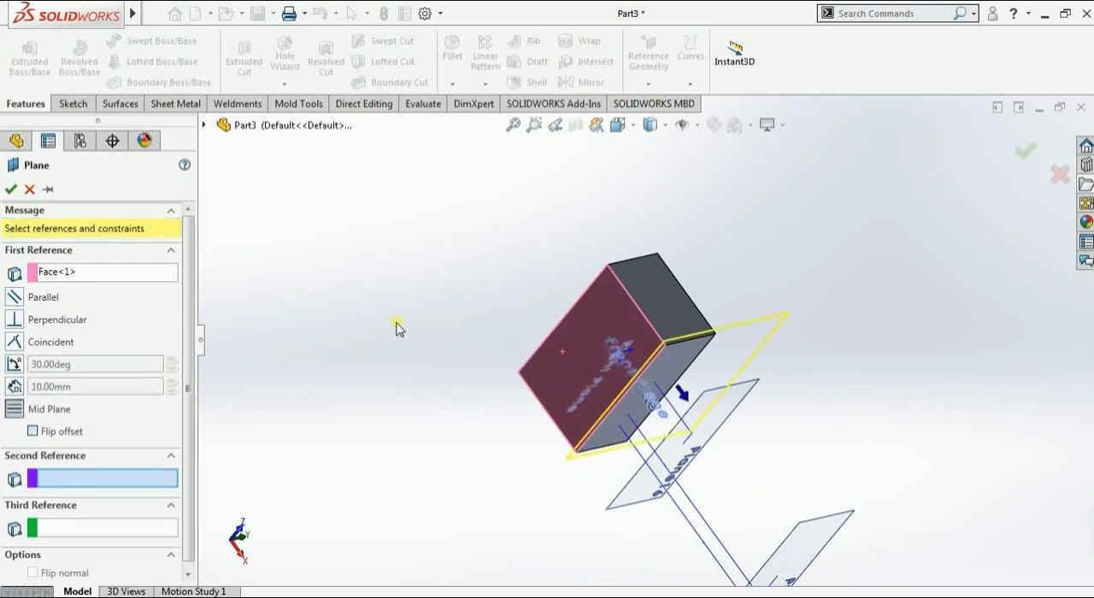
Use the opposite parallel side face as the second reference and create the plane midway through the block
{"action": "middle_click_drag", "start_coordinate": [397, 329], "coordinate": [308, 364]}
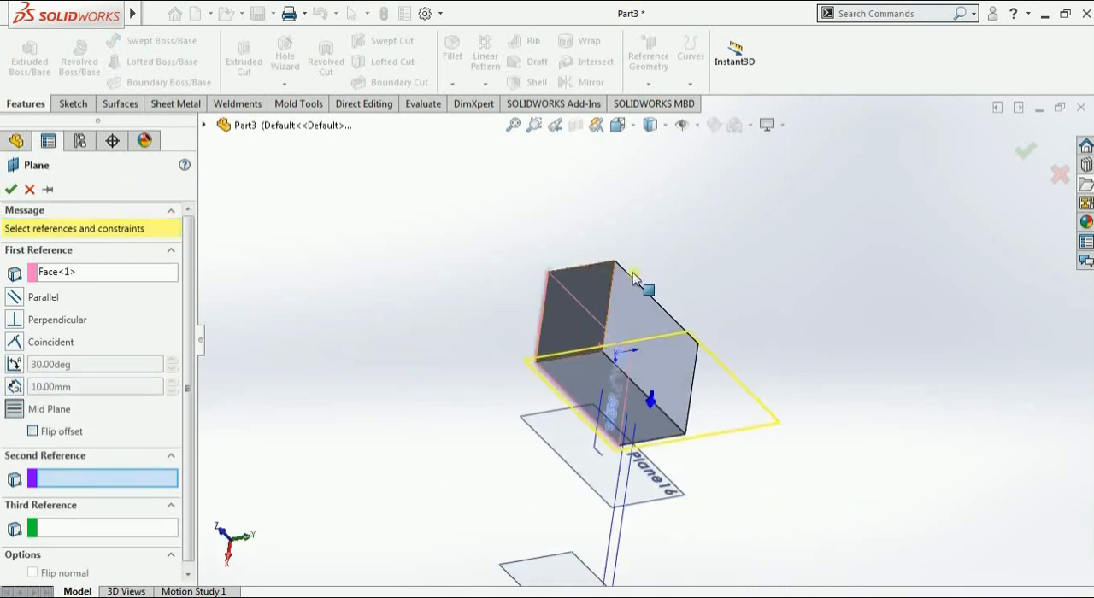
{"action": "left_click", "coordinate": [625, 297]}
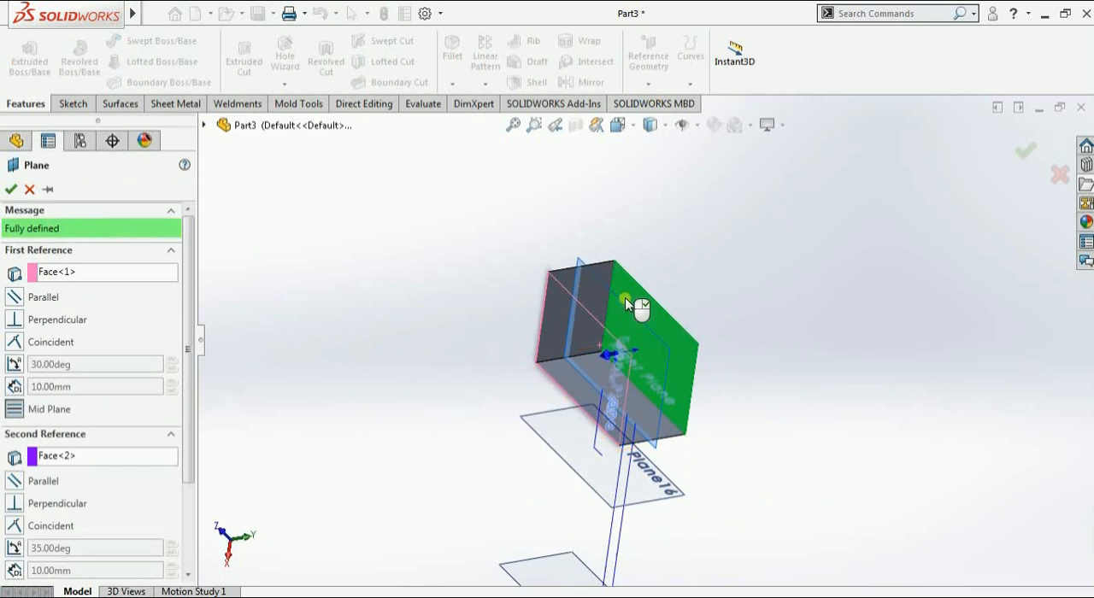
{"action": "middle_click_drag", "start_coordinate": [481, 226], "coordinate": [659, 267]}
{"action": "middle_click_drag", "start_coordinate": [702, 296], "coordinate": [598, 315]}
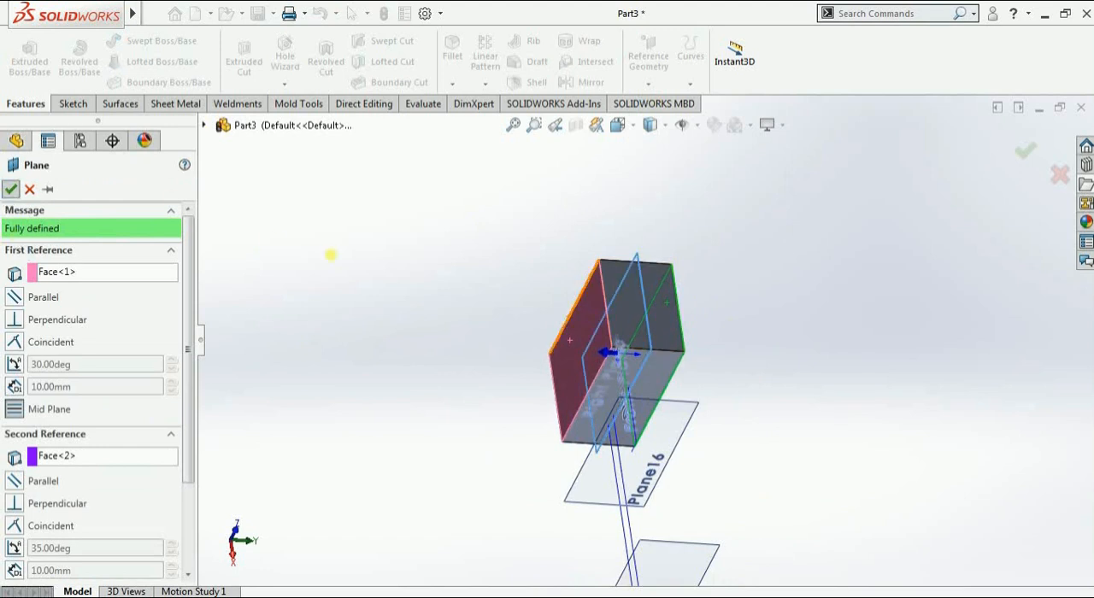
{"action": "scroll", "coordinate": [612, 260], "scroll_direction": "down", "scroll_amount": 1}
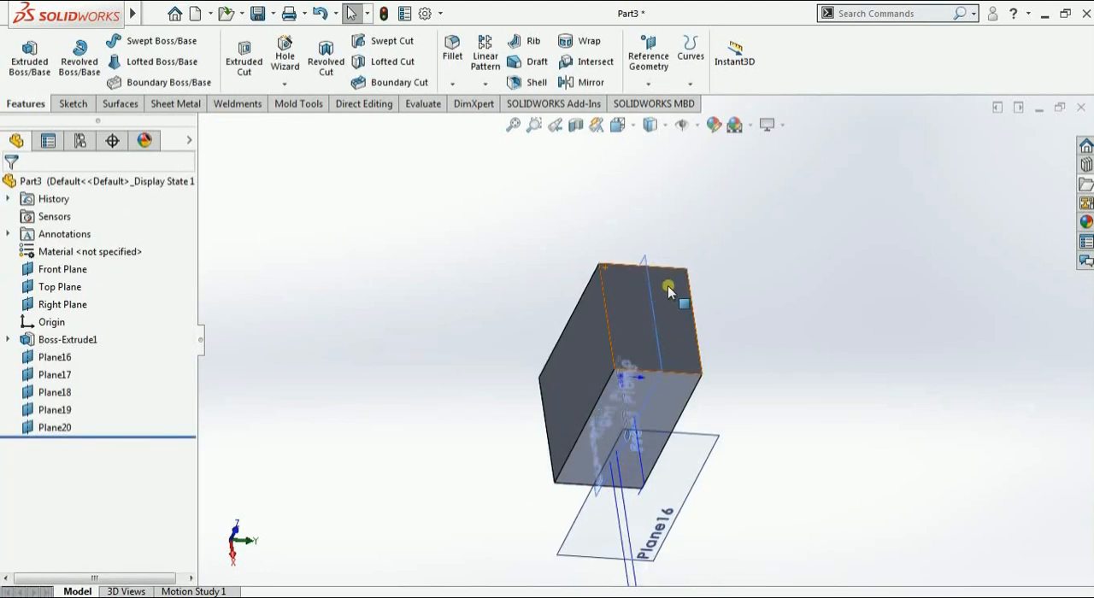
{"action": "left_click", "coordinate": [638, 84]}
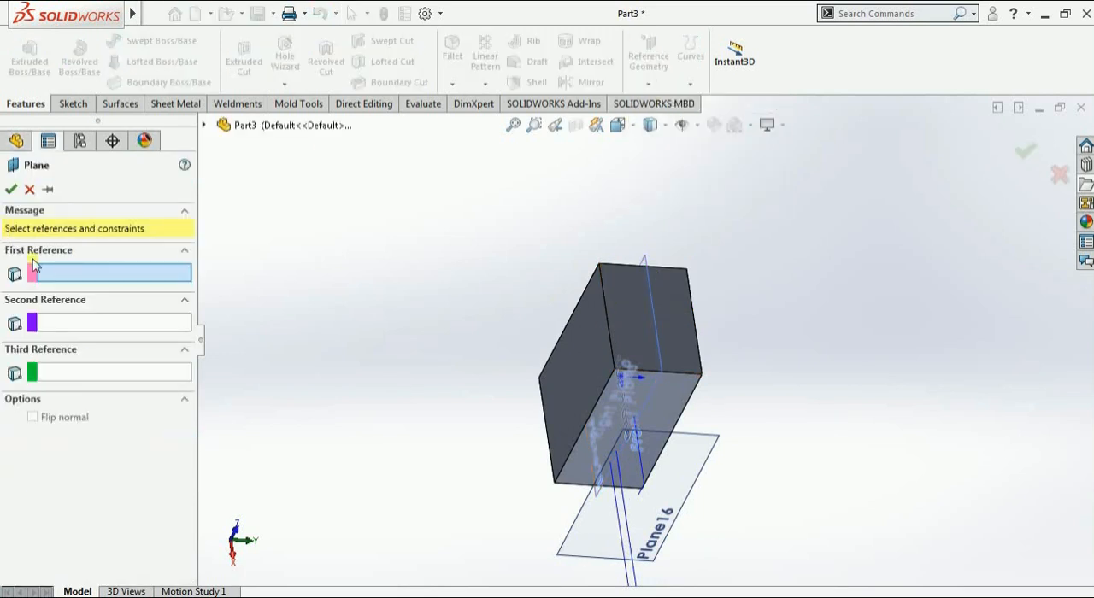
{"action": "left_click", "coordinate": [592, 302]}
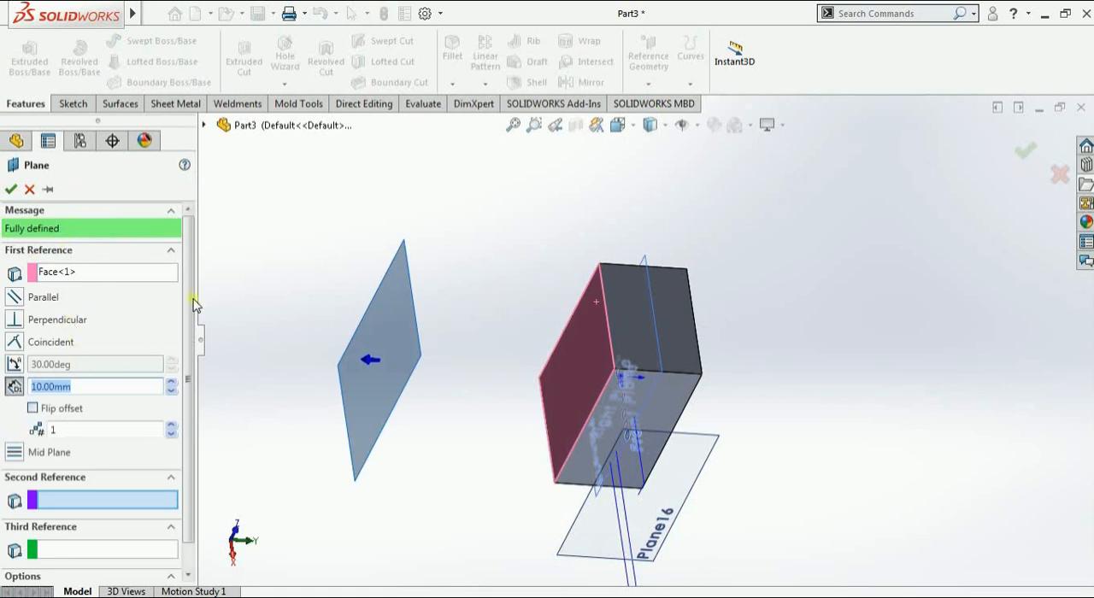
{"action": "scroll", "coordinate": [189, 334], "scroll_direction": "down", "scroll_amount": 1}
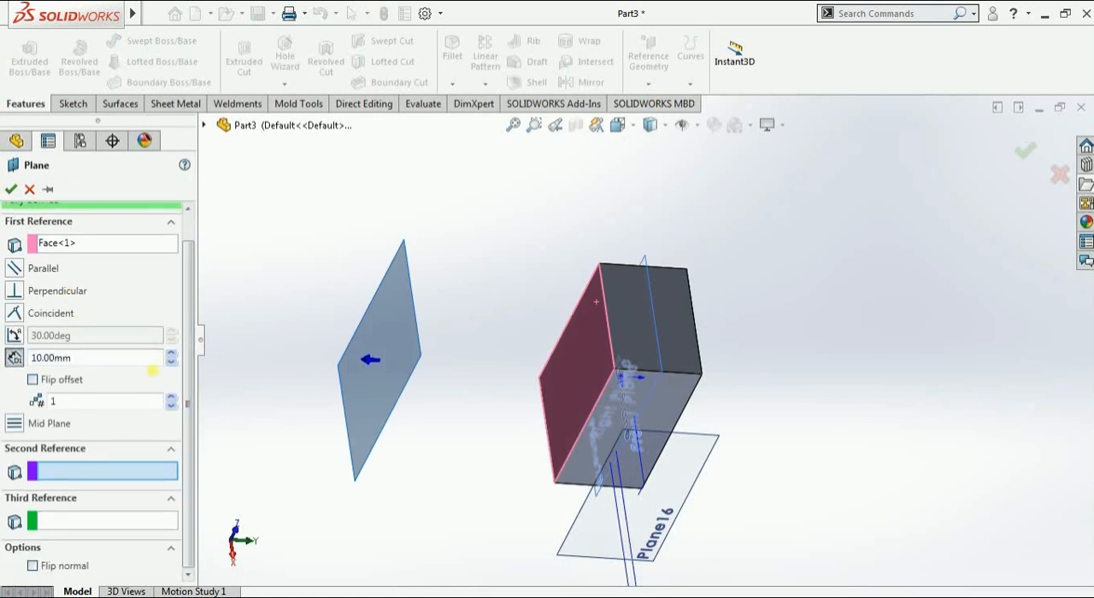
{"action": "left_click", "coordinate": [30, 189]}
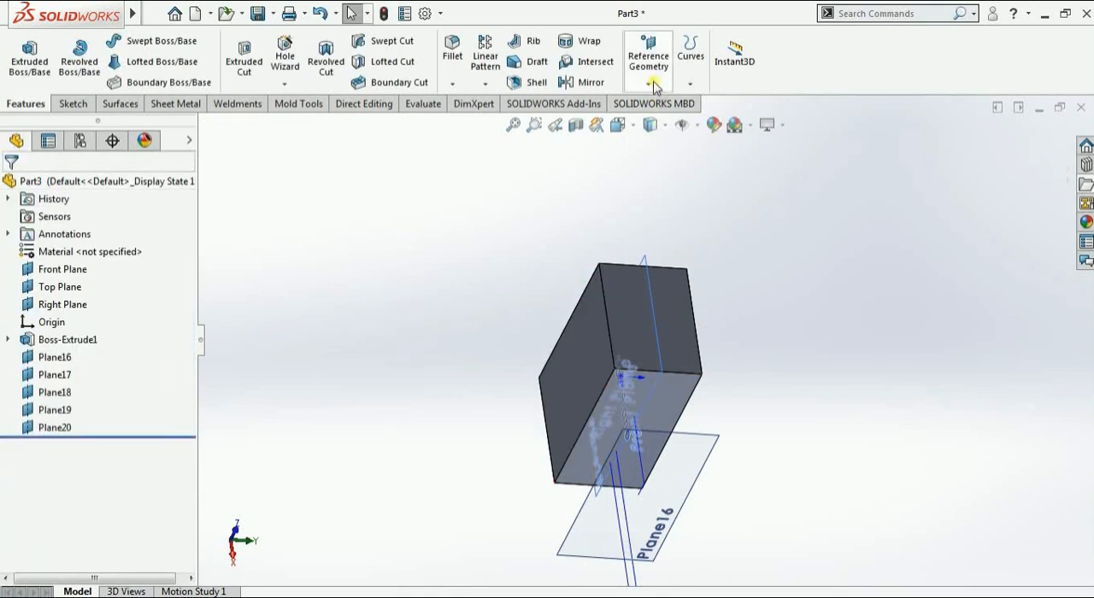
{"action": "left_click", "coordinate": [649, 84]}
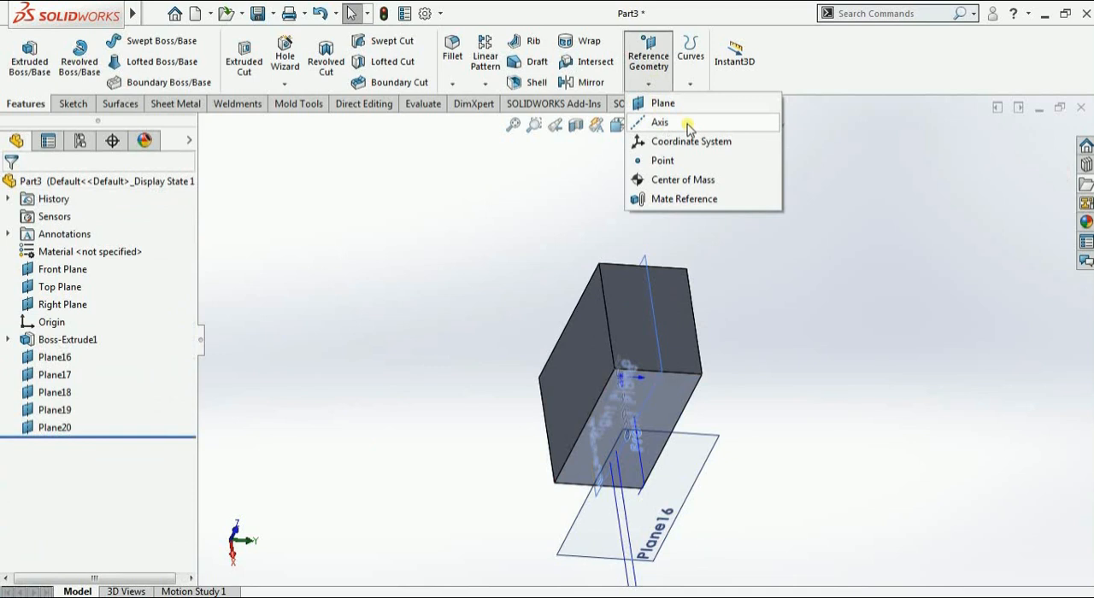
{"action": "left_click", "coordinate": [660, 122]}
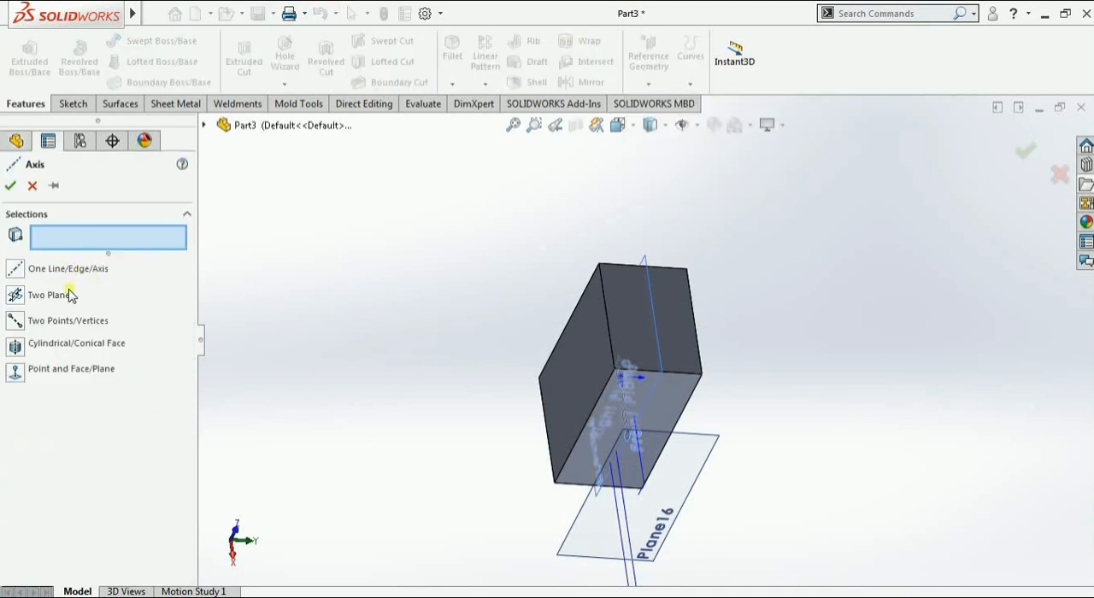
{"action": "left_click", "coordinate": [33, 185]}
Try to delete the extruded block together with Plane16 through Plane20, choosing to stop and repair Plane16
{"action": "scroll", "coordinate": [541, 324], "scroll_direction": "up", "scroll_amount": 5}
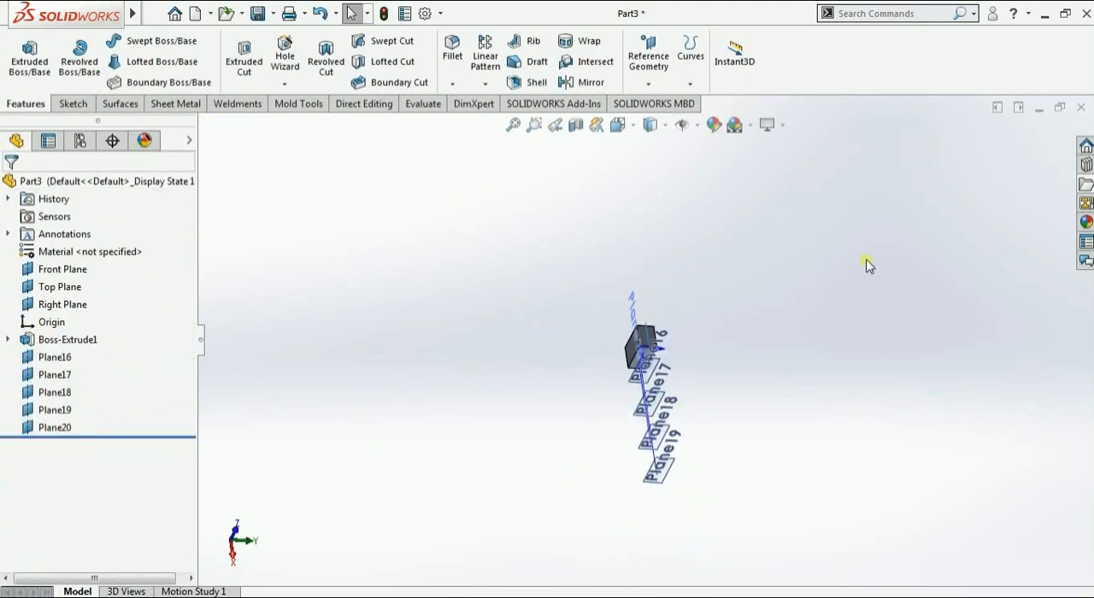
{"action": "left_click_drag", "start_coordinate": [110, 342], "coordinate": [53, 428]}
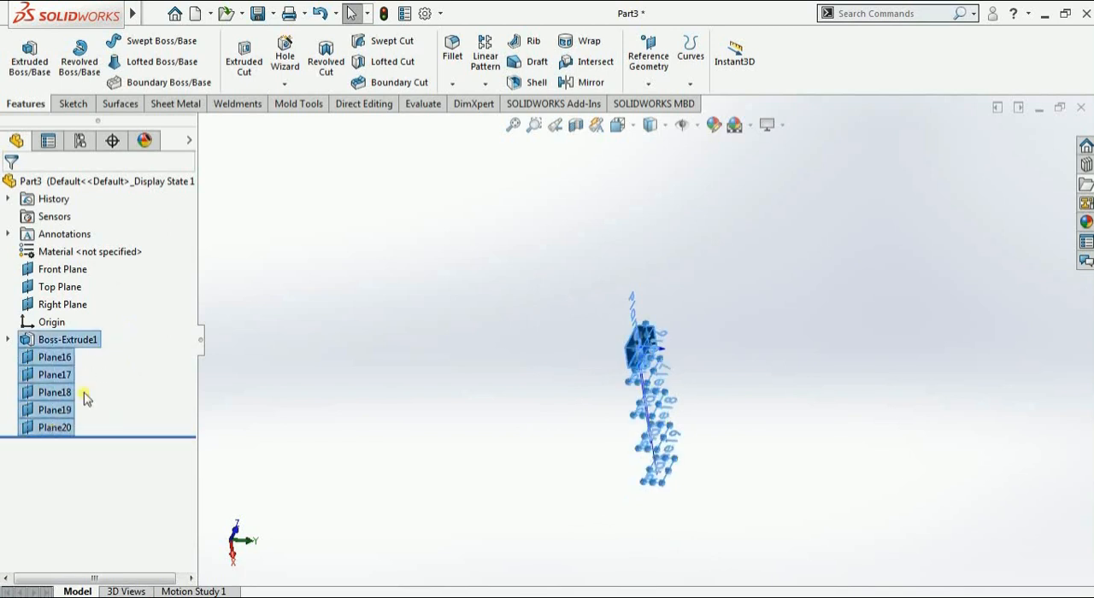
{"action": "right_click", "coordinate": [86, 397]}
{"action": "left_click", "coordinate": [99, 384]}
{"action": "left_click", "coordinate": [661, 246]}
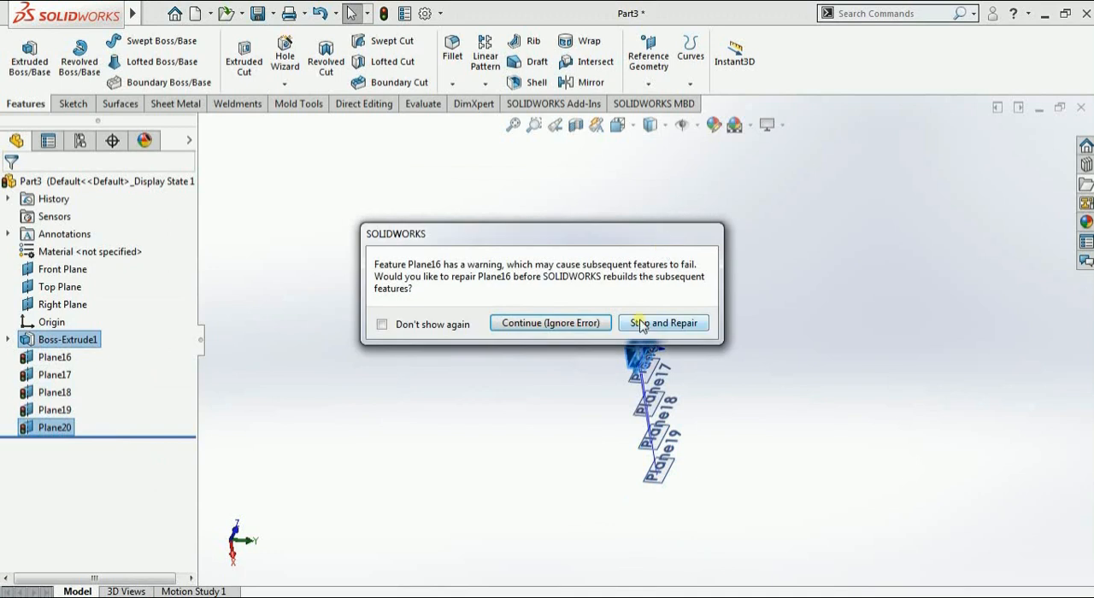
{"action": "left_click", "coordinate": [641, 324]}
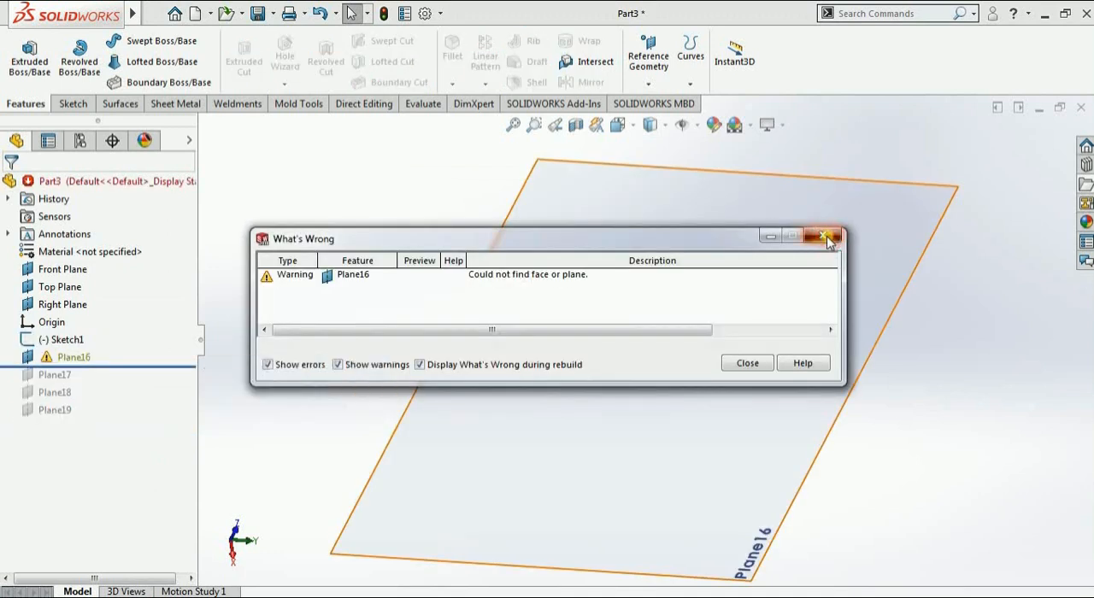
{"action": "left_click", "coordinate": [826, 237]}
Close the current part and create a new part document
{"action": "left_click", "coordinate": [1080, 108]}
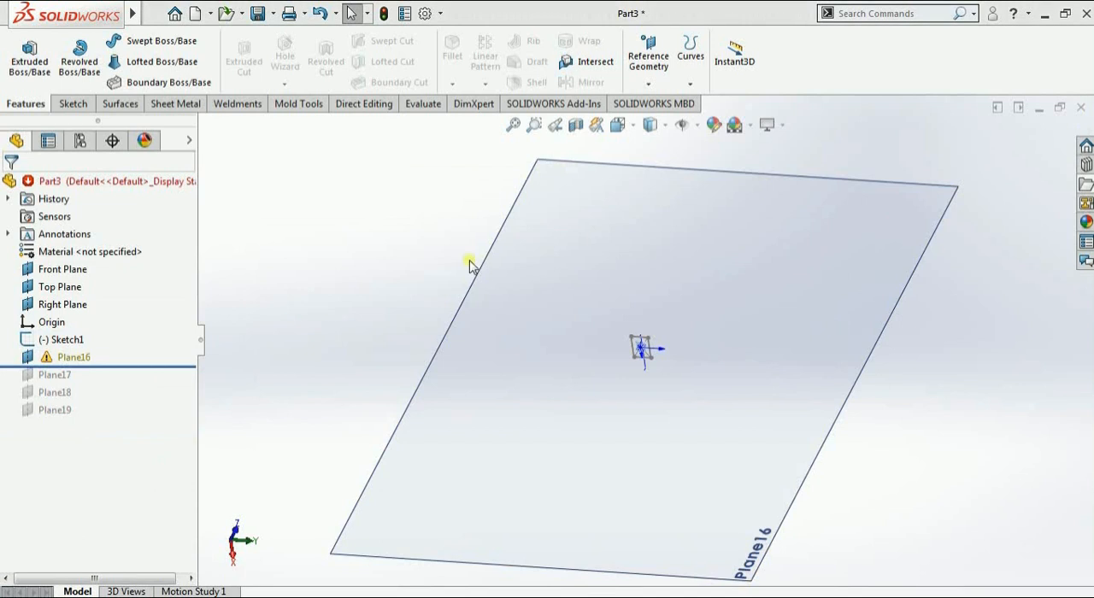
{"action": "left_click", "coordinate": [469, 329]}
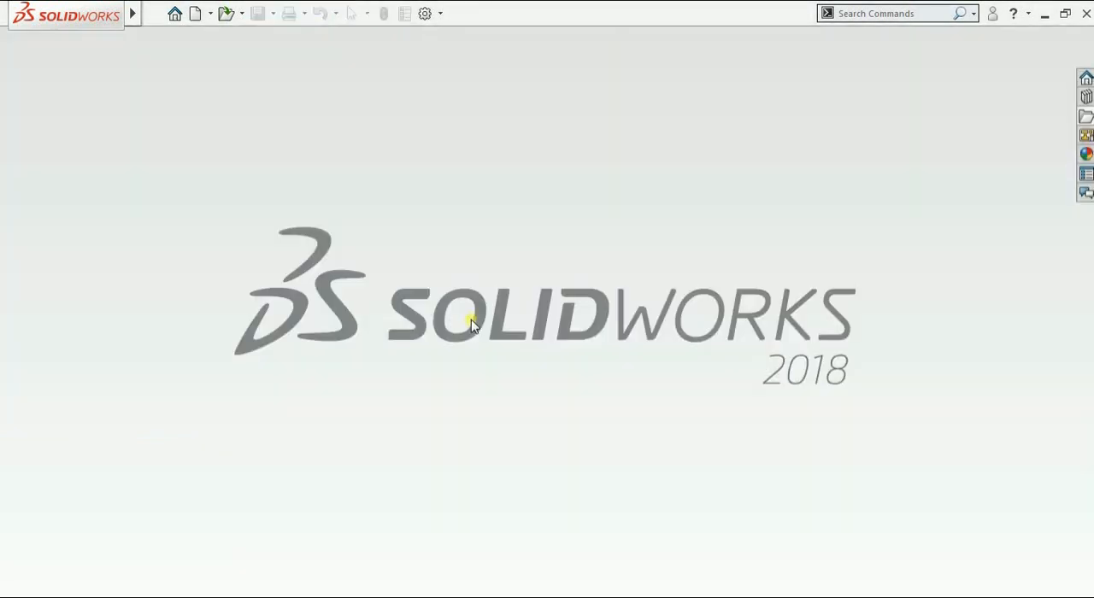
{"action": "key", "text": "ctrl+n"}
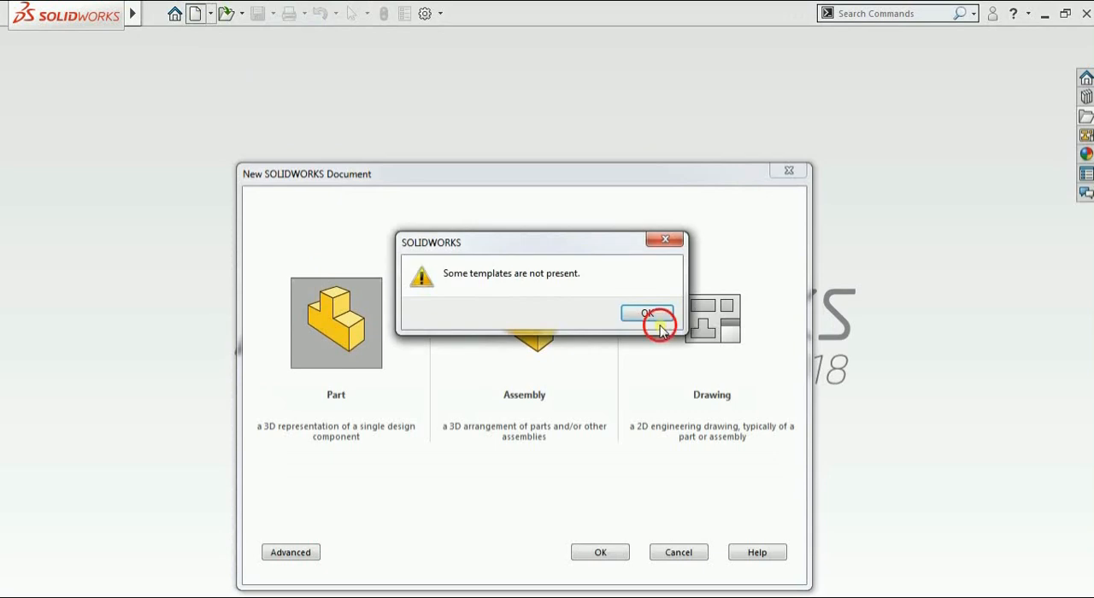
{"action": "left_click", "coordinate": [649, 313]}
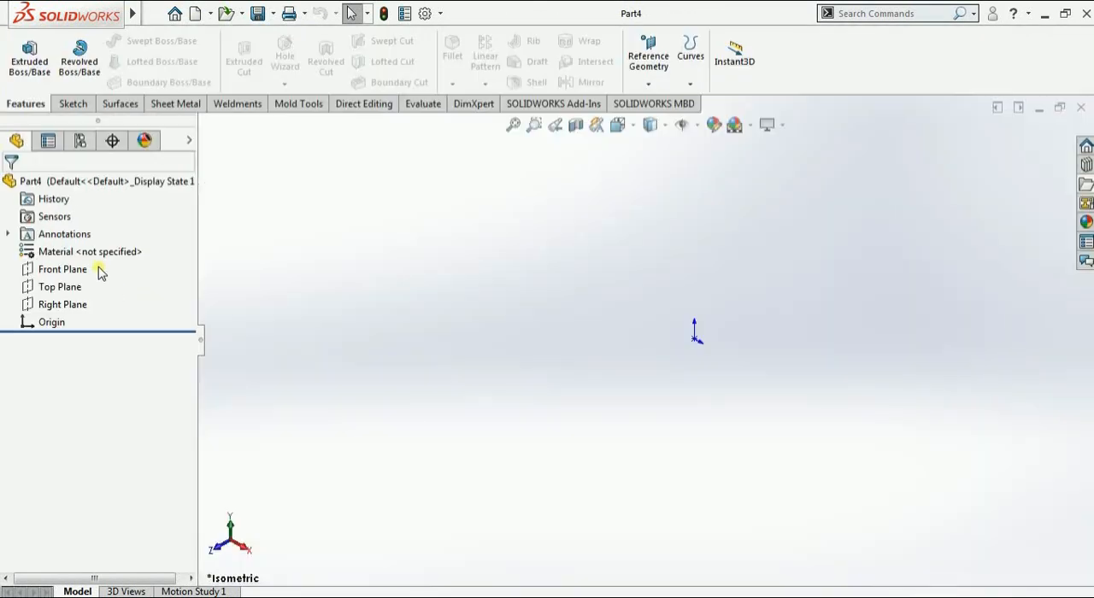
Show the Front, Top and Right planes in the new part
{"action": "mouse_move", "coordinate": [77, 306]}
{"action": "left_mouse_down"}
{"action": "mouse_move", "coordinate": [38, 307]}
{"action": "mouse_move", "coordinate": [75, 304]}
{"action": "left_mouse_up"}
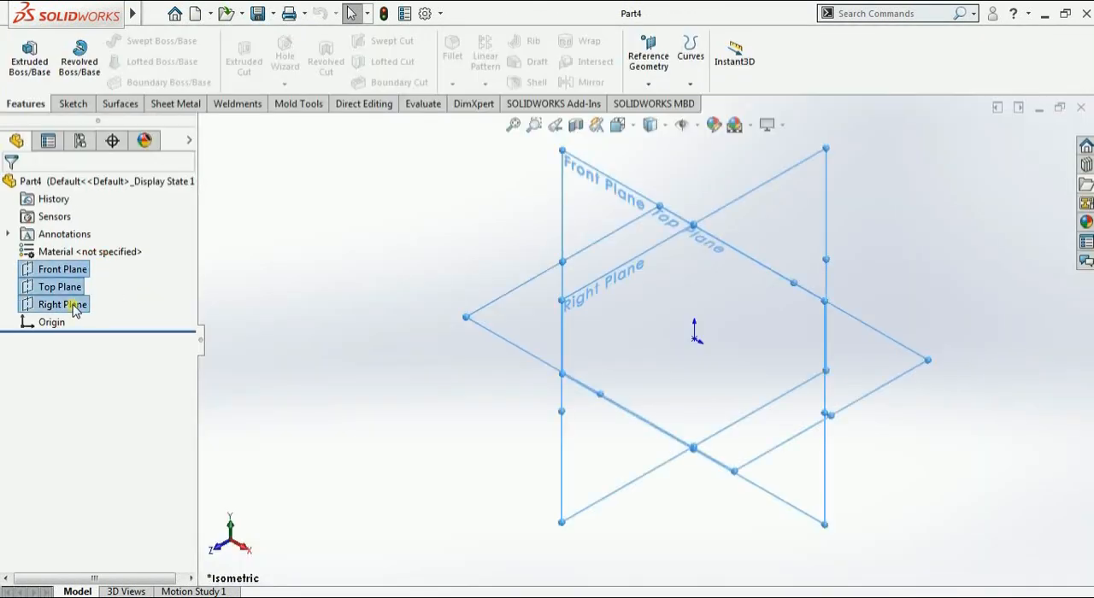
{"action": "left_click", "coordinate": [349, 256]}
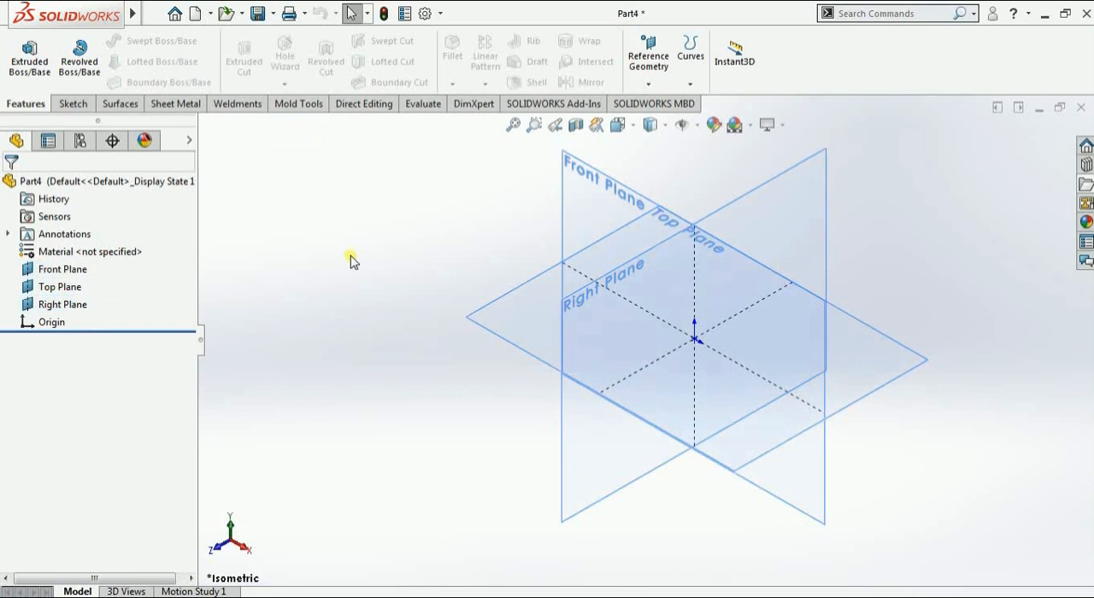
{"action": "middle_click_drag", "start_coordinate": [349, 256], "coordinate": [420, 313]}
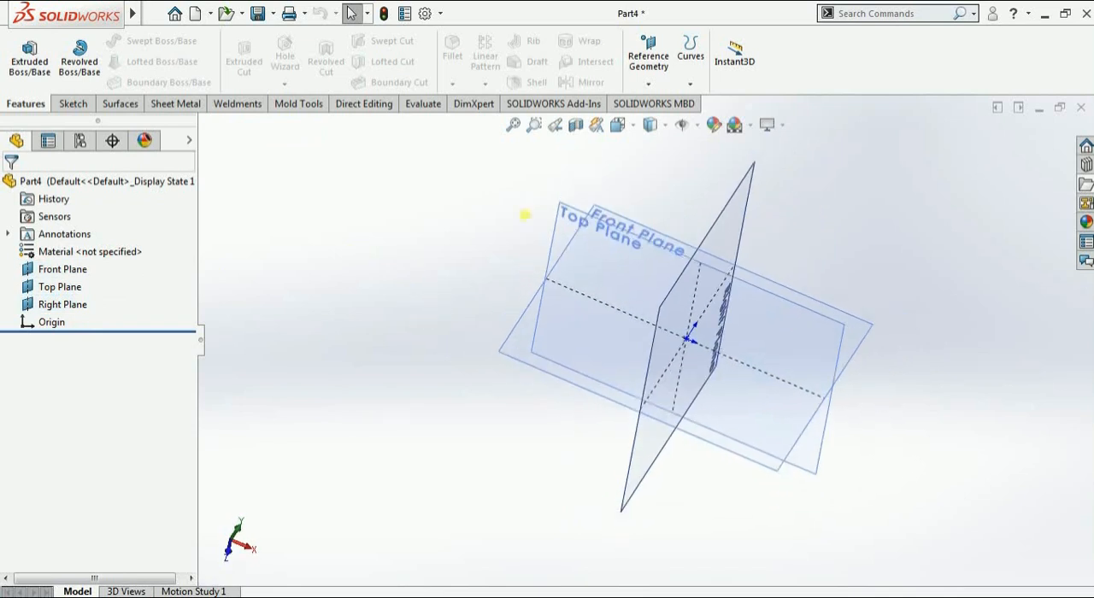
{"action": "left_click", "coordinate": [651, 83]}
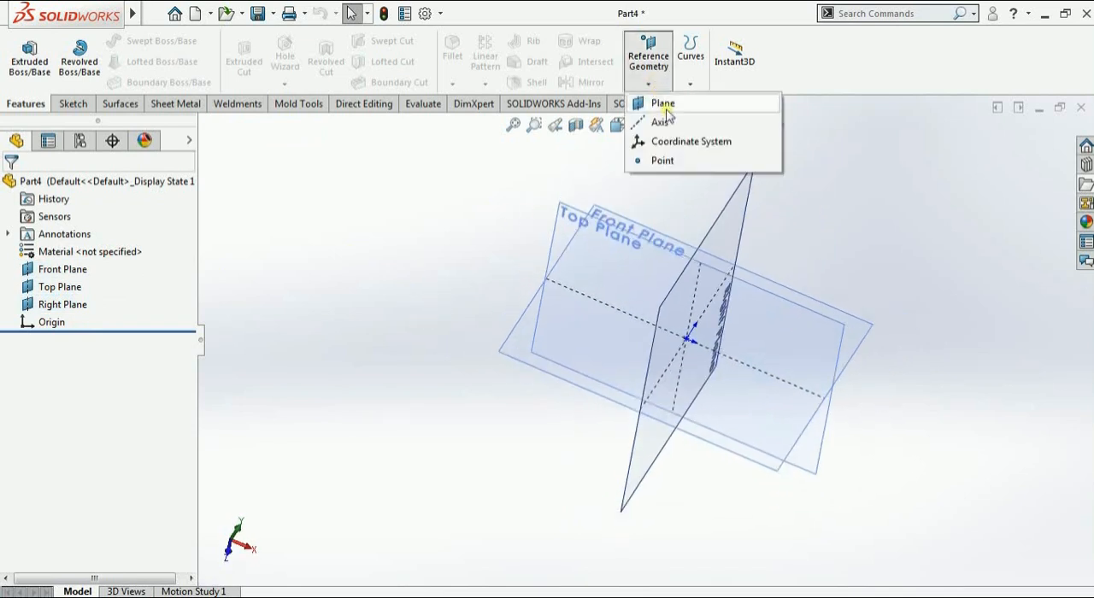
{"action": "left_click", "coordinate": [777, 123]}
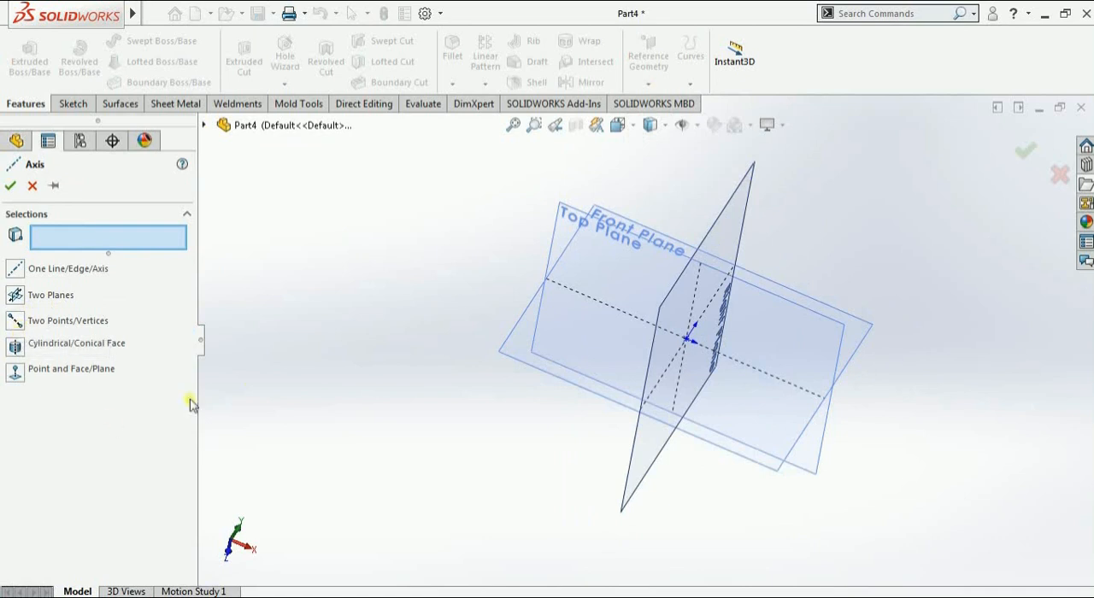
{"action": "middle_click_drag", "start_coordinate": [492, 331], "coordinate": [820, 420]}
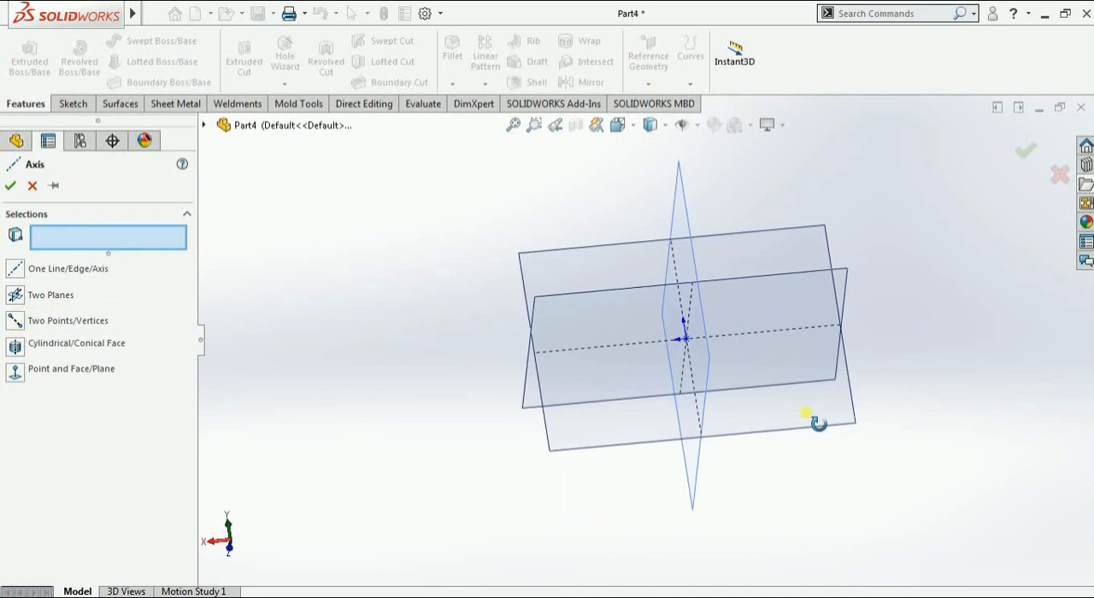
{"action": "middle_click_drag", "start_coordinate": [496, 374], "coordinate": [612, 344]}
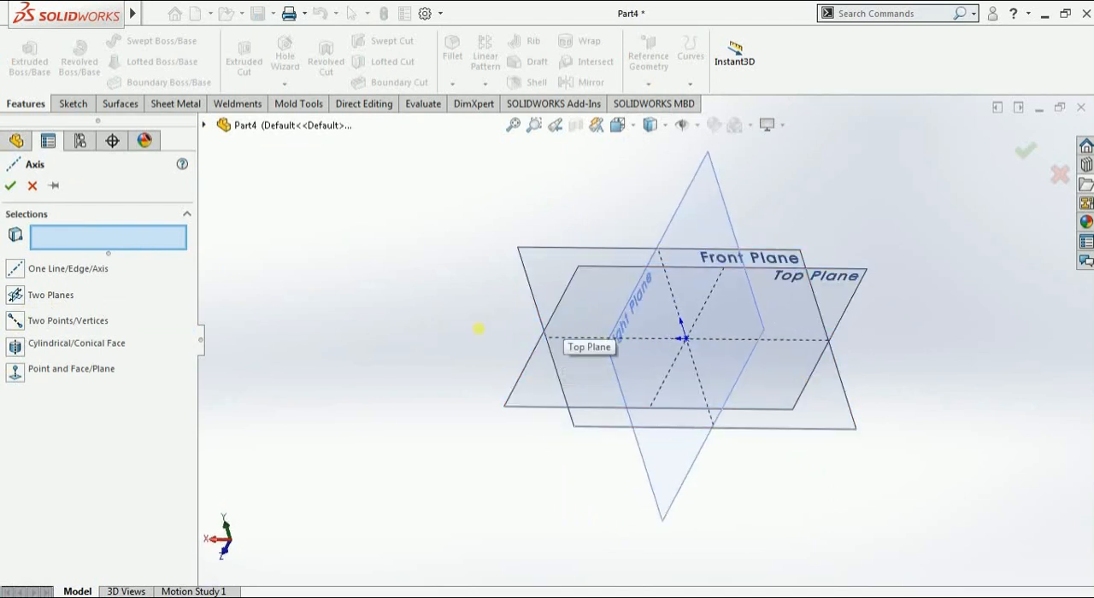
{"action": "mouse_move", "coordinate": [479, 325]}
{"action": "middle_mouse_down"}
{"action": "mouse_move", "coordinate": [462, 305]}
{"action": "mouse_move", "coordinate": [474, 318]}
{"action": "middle_mouse_up"}
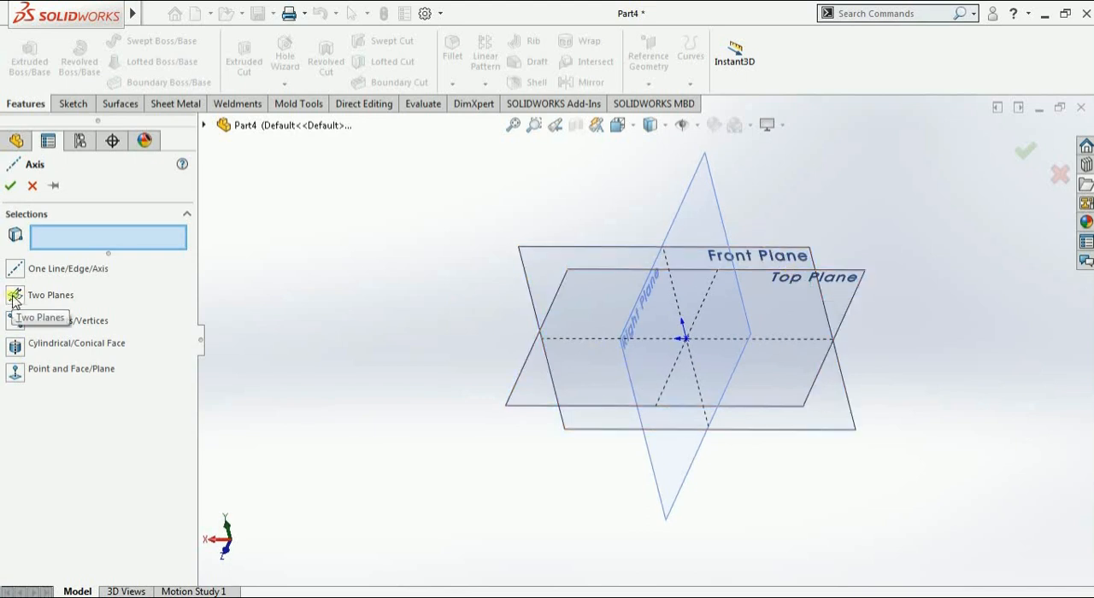
{"action": "left_click", "coordinate": [33, 186]}
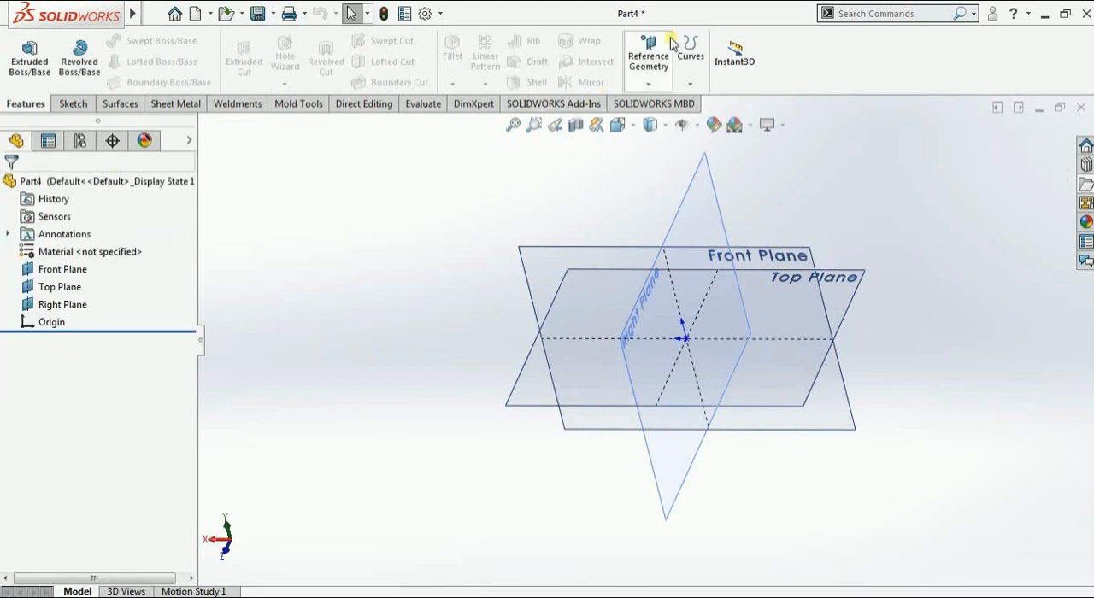
Create a reference axis from two planes, using the Front Plane and the Top Plane
{"action": "left_click", "coordinate": [654, 81]}
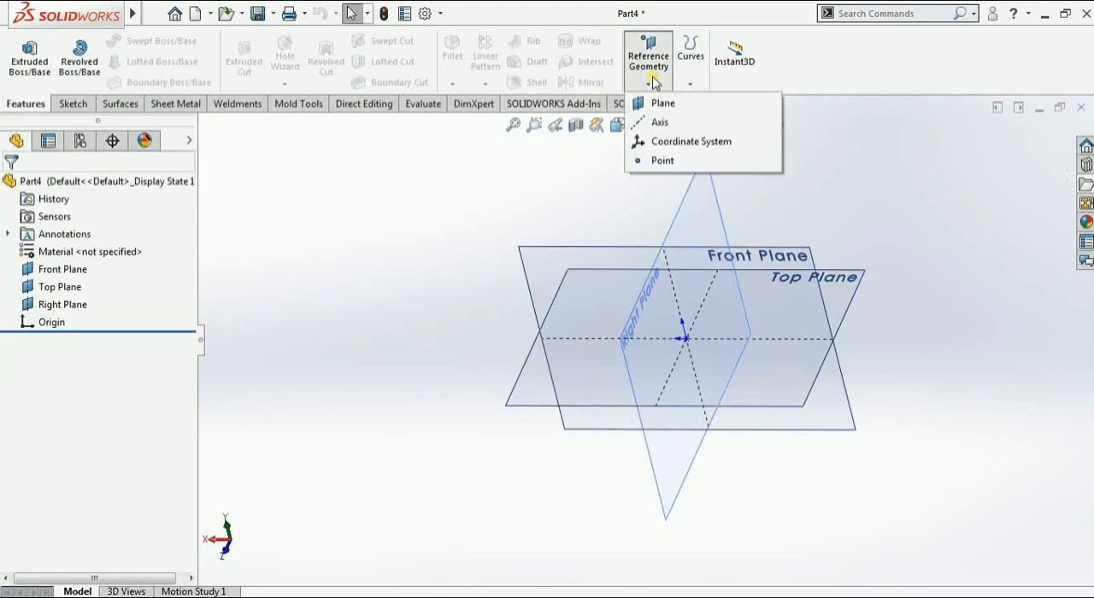
{"action": "left_click", "coordinate": [660, 123]}
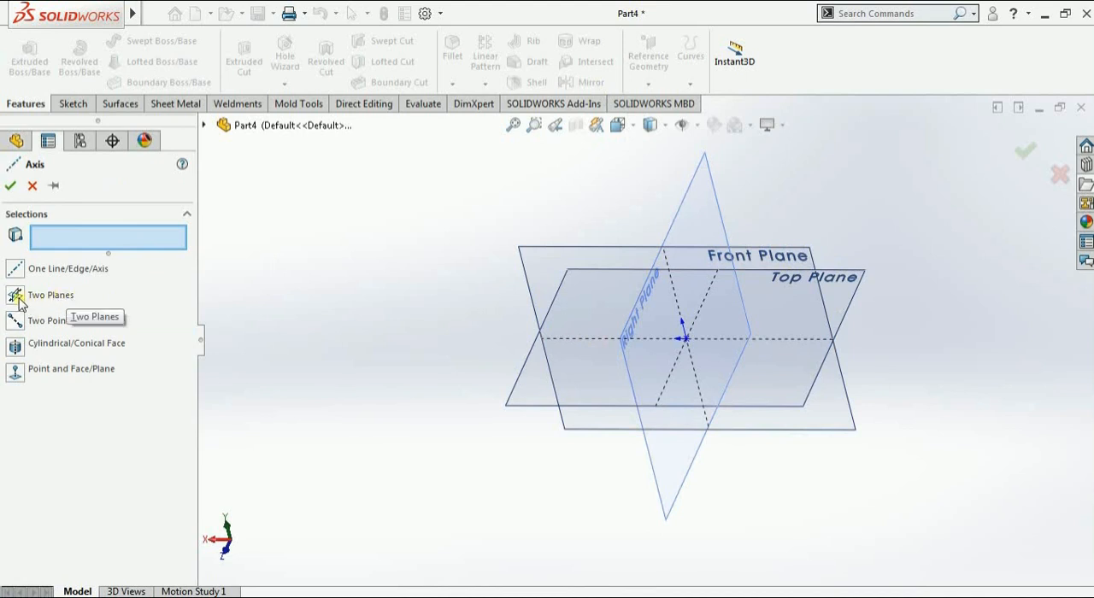
{"action": "left_click", "coordinate": [20, 301]}
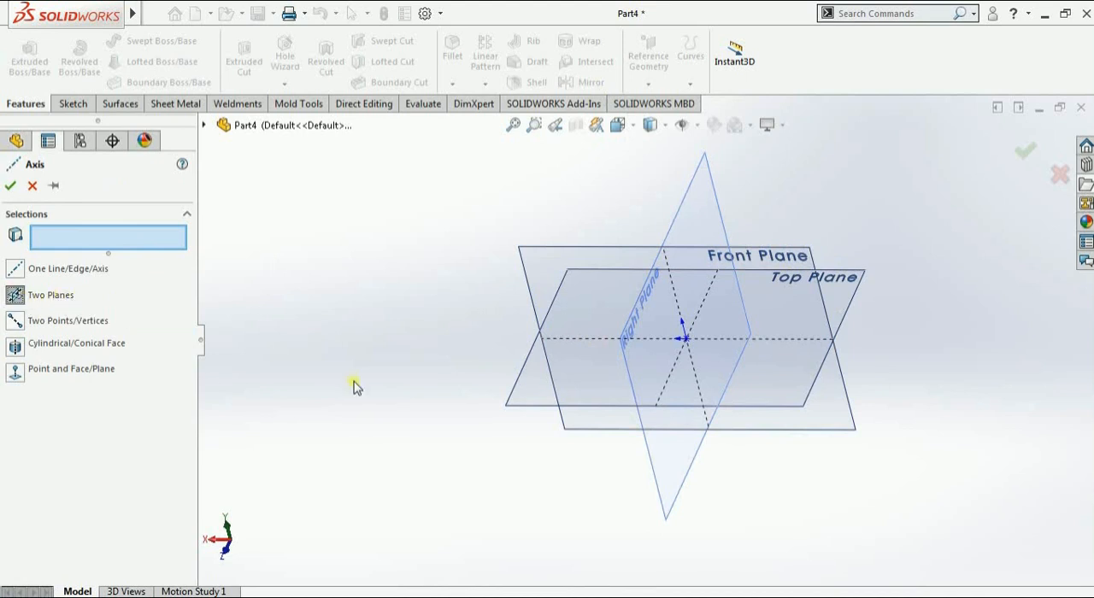
{"action": "left_click", "coordinate": [531, 272]}
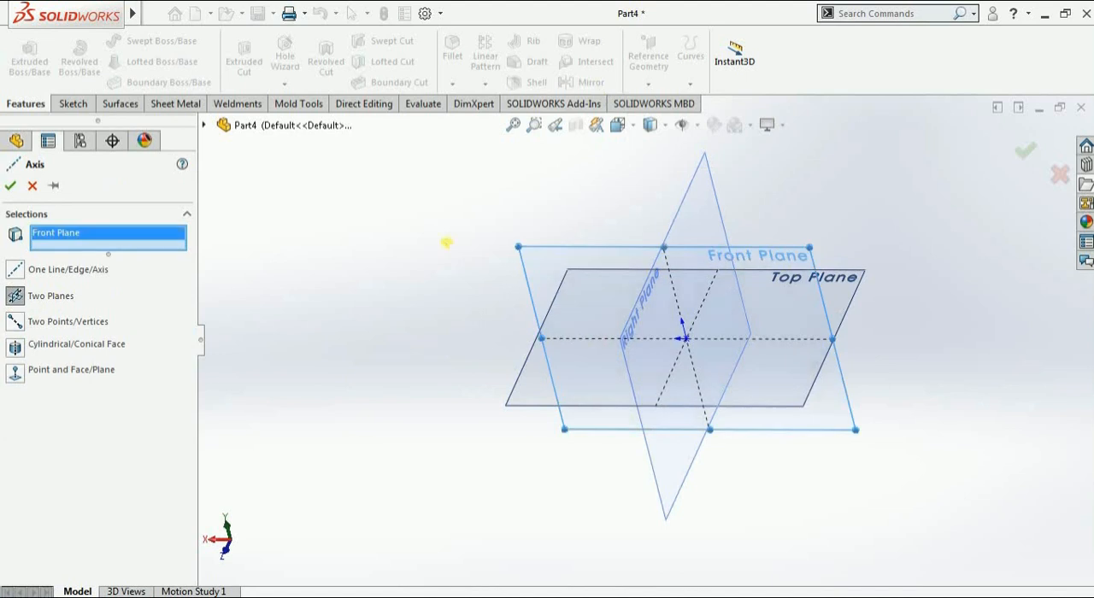
{"action": "middle_click_drag", "start_coordinate": [447, 242], "coordinate": [598, 314]}
{"action": "middle_click_drag", "start_coordinate": [814, 352], "coordinate": [709, 347]}
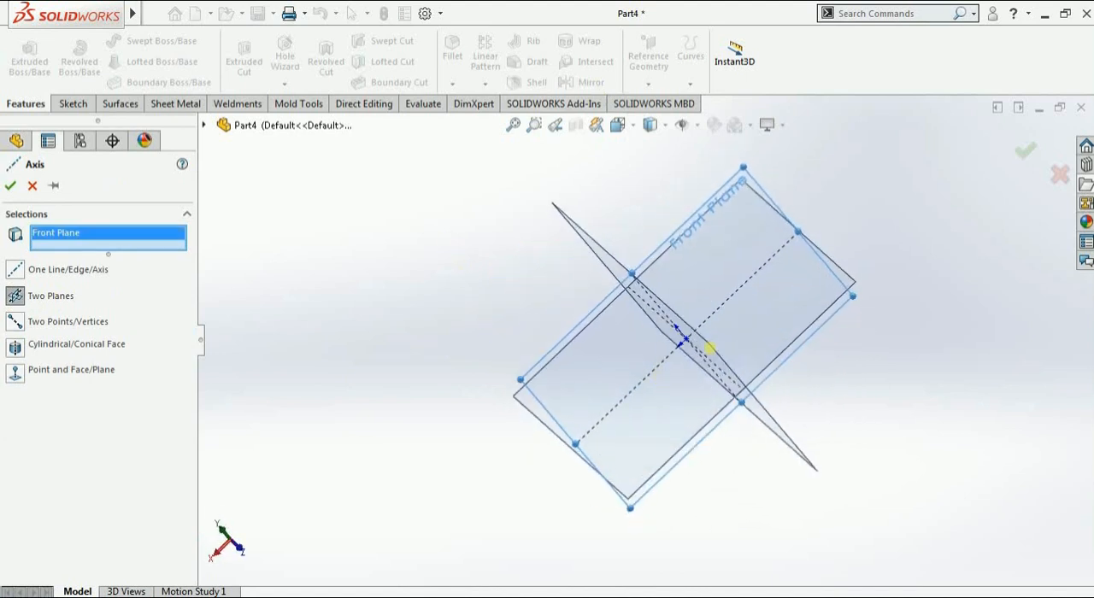
{"action": "left_click", "coordinate": [521, 395]}
{"action": "middle_click_drag", "start_coordinate": [410, 465], "coordinate": [405, 353]}
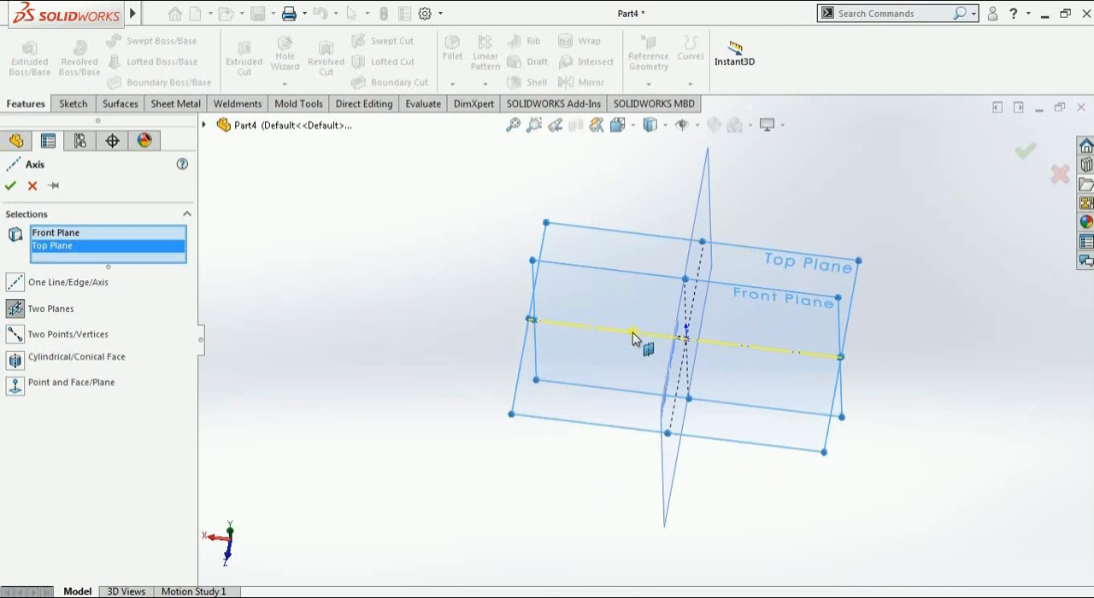
{"action": "left_click", "coordinate": [11, 186]}
{"action": "middle_click_drag", "start_coordinate": [418, 340], "coordinate": [464, 396]}
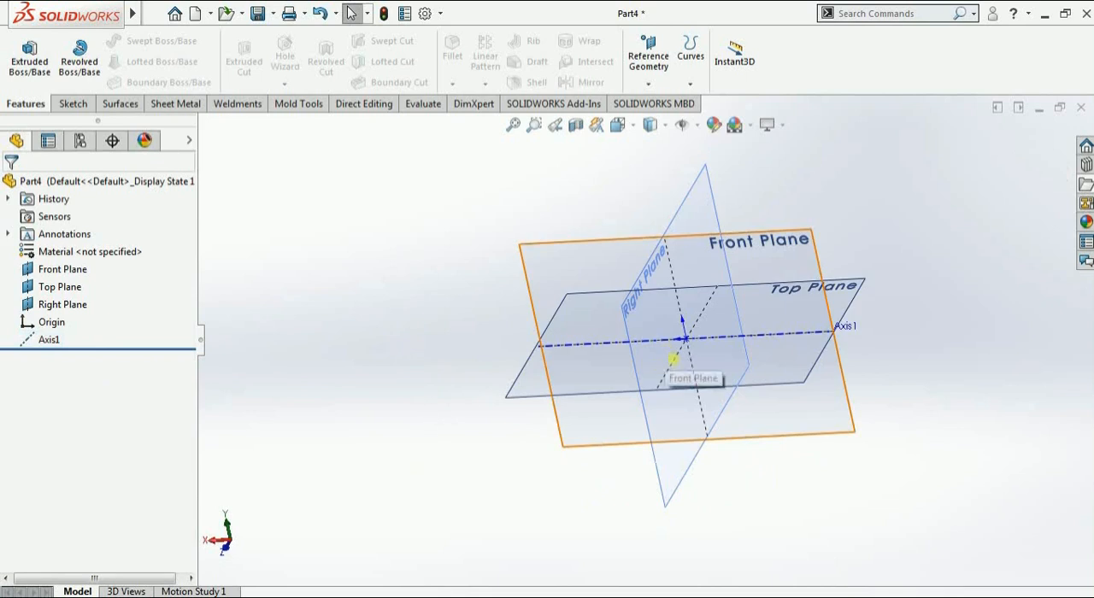
{"action": "middle_click_drag", "start_coordinate": [673, 360], "coordinate": [622, 373]}
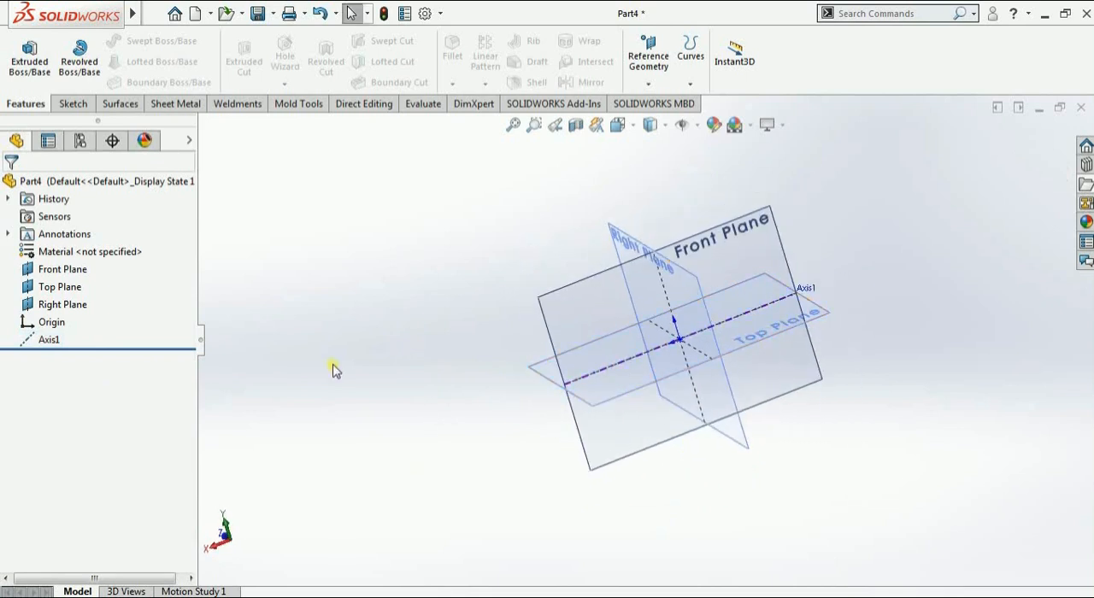
{"action": "middle_click_drag", "start_coordinate": [471, 346], "coordinate": [508, 354]}
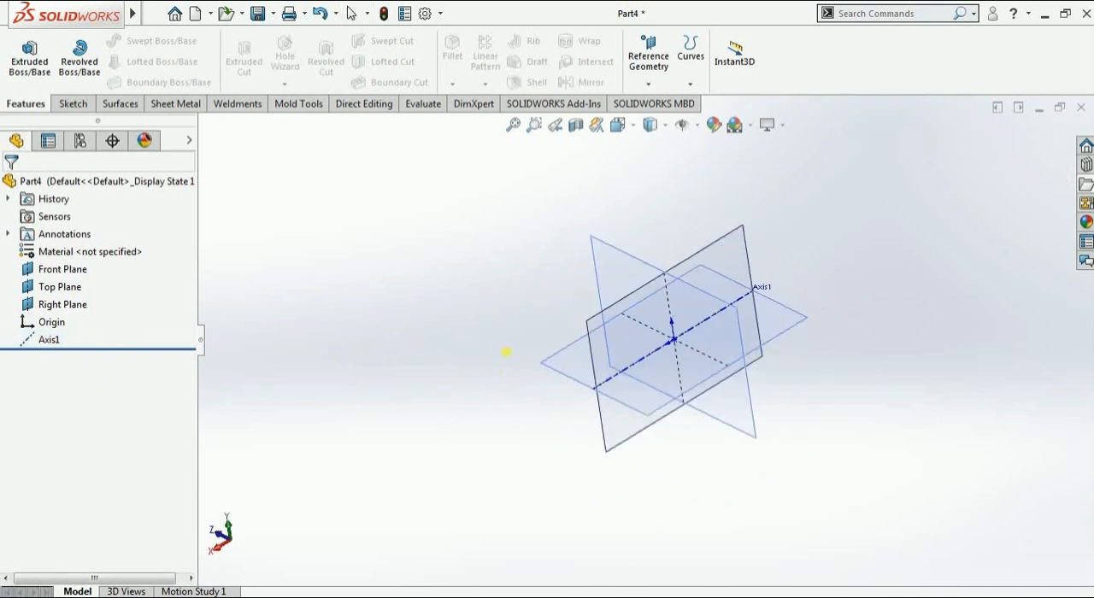
{"action": "left_click", "coordinate": [652, 86]}
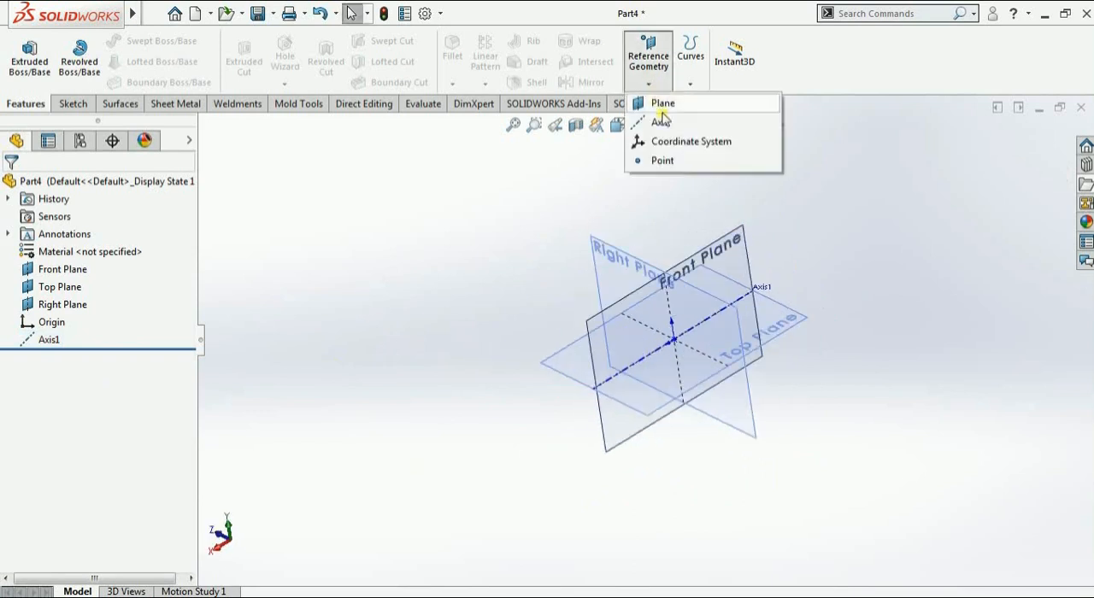
{"action": "left_click", "coordinate": [659, 122]}
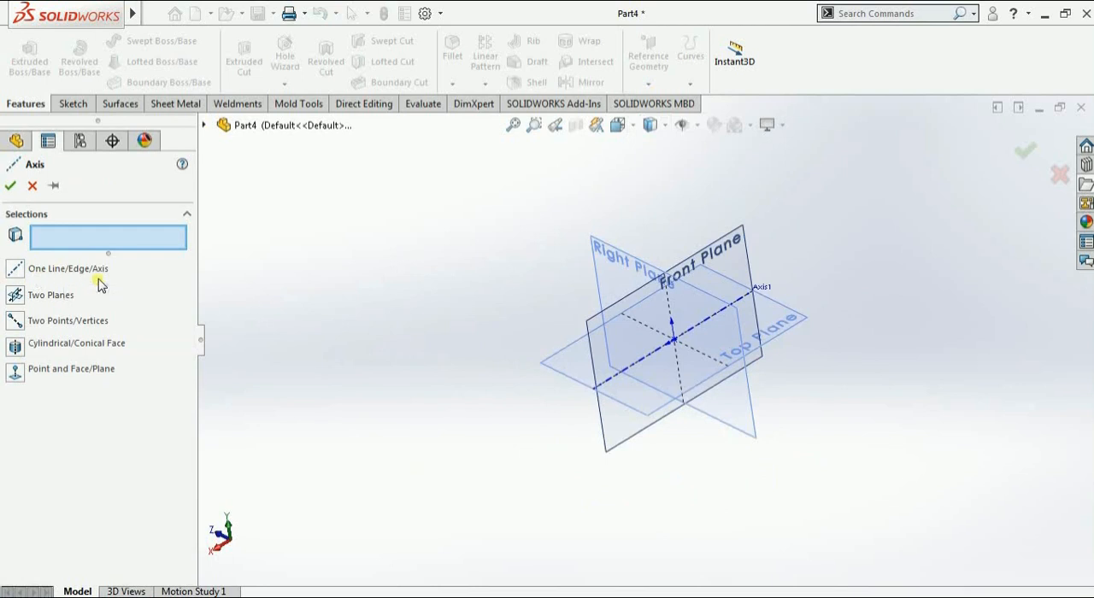
{"action": "left_click", "coordinate": [34, 186]}
Sketch a circle of about 0.95 mm radius on the Top Plane, clear of the origin, and exit the sketch
{"action": "mouse_move", "coordinate": [490, 398]}
{"action": "middle_mouse_down"}
{"action": "mouse_move", "coordinate": [468, 386]}
{"action": "mouse_move", "coordinate": [505, 477]}
{"action": "mouse_move", "coordinate": [559, 362]}
{"action": "middle_mouse_up"}
{"action": "left_click", "coordinate": [583, 368]}
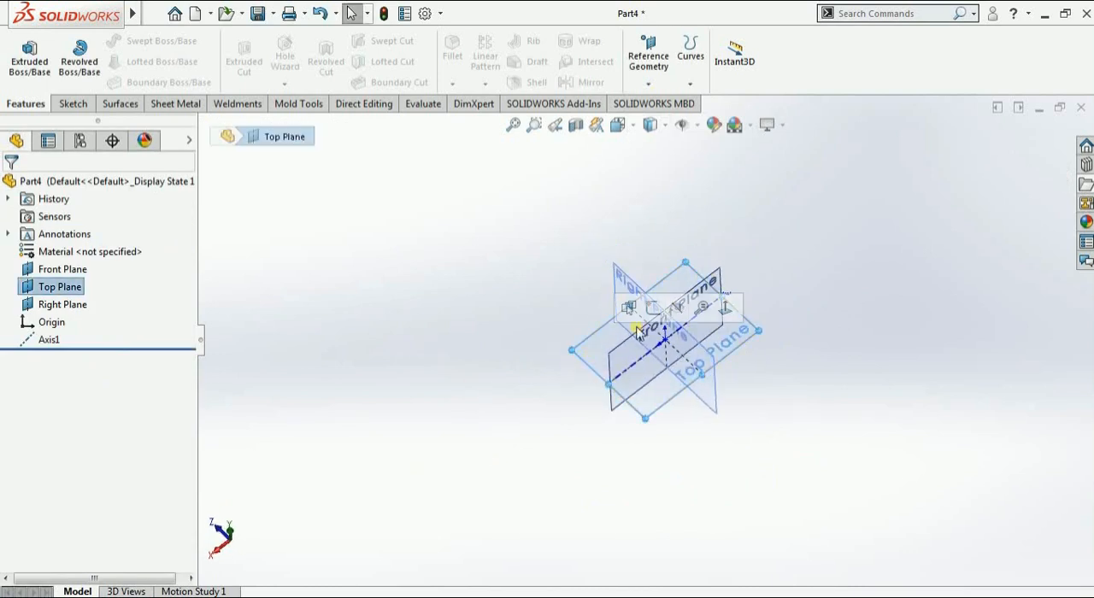
{"action": "left_click", "coordinate": [654, 308]}
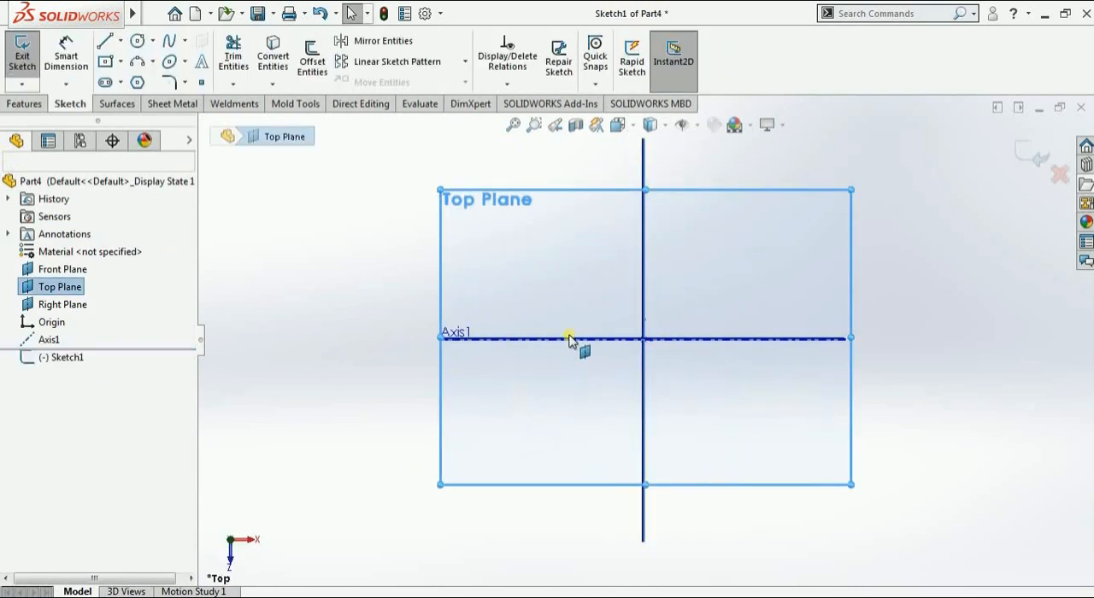
{"action": "left_click", "coordinate": [137, 62]}
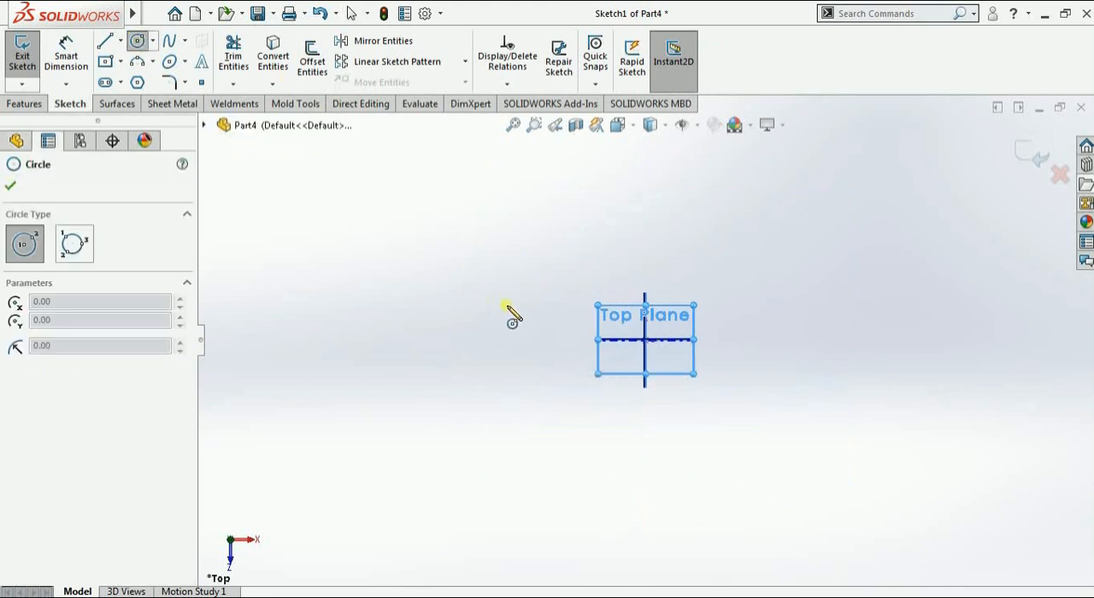
{"action": "left_click", "coordinate": [528, 334]}
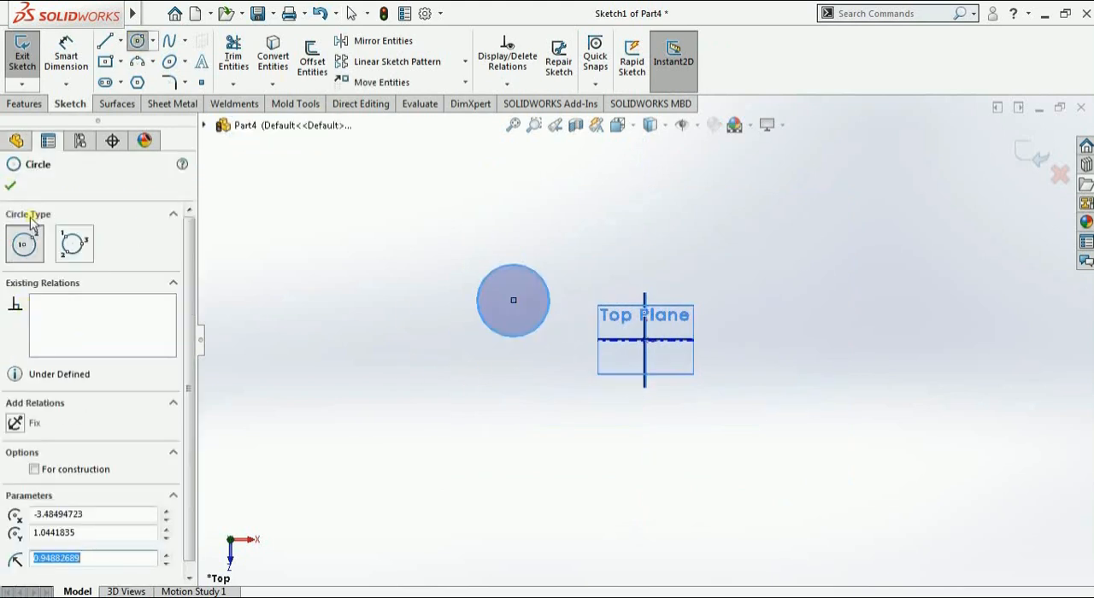
{"action": "left_click", "coordinate": [22, 53]}
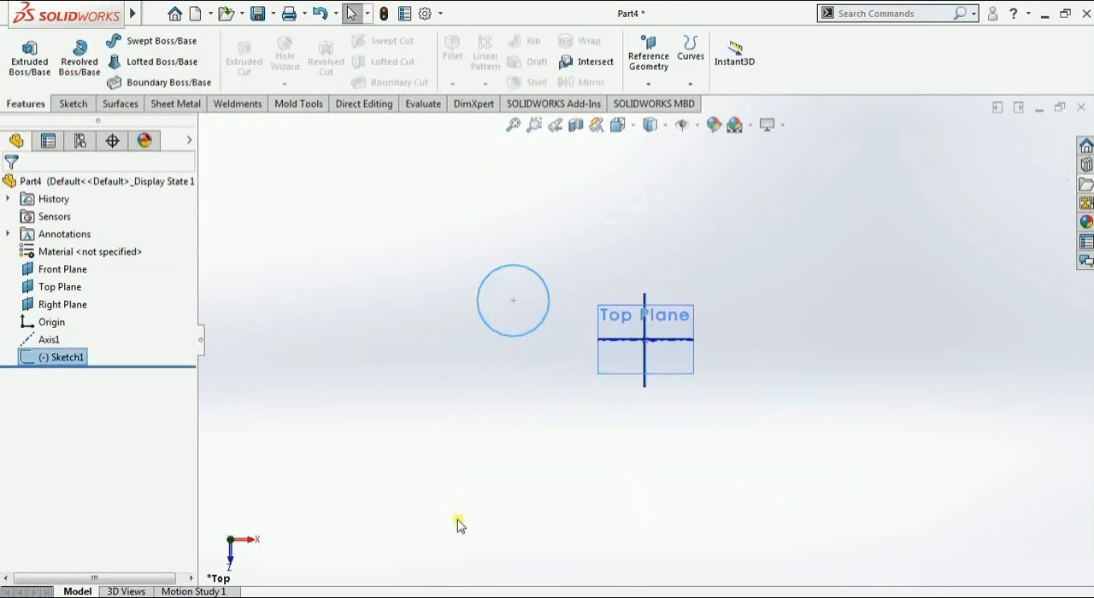
Extrude the circle upward as a 3 mm blind boss to form a solid cylinder
{"action": "middle_click_drag", "start_coordinate": [495, 423], "coordinate": [576, 272]}
{"action": "scroll", "coordinate": [589, 253], "scroll_direction": "down", "scroll_amount": 1}
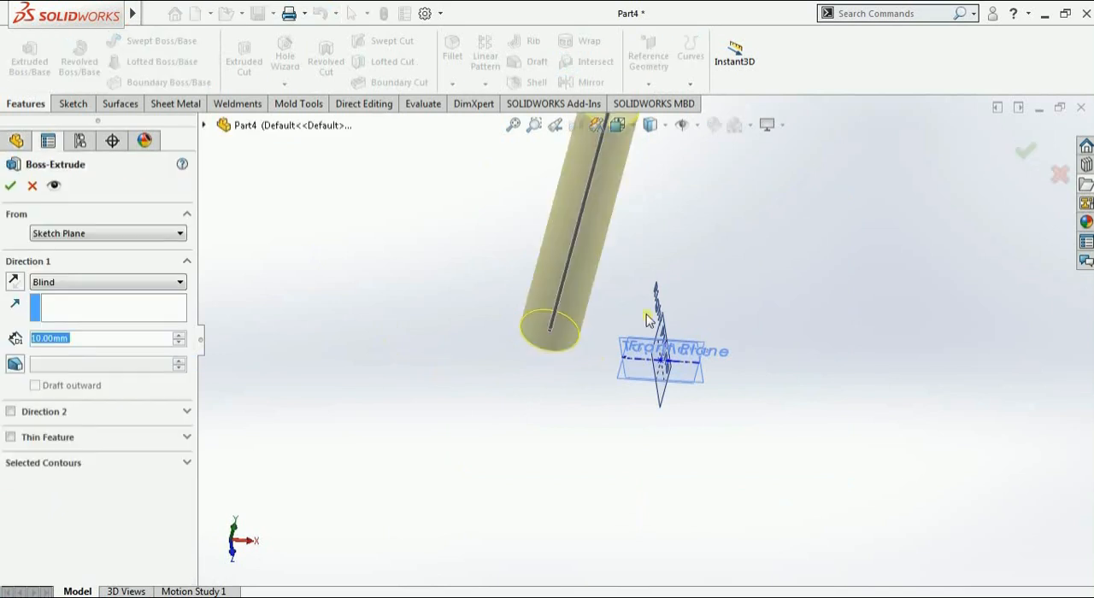
{"action": "left_click_drag", "start_coordinate": [629, 177], "coordinate": [593, 312]}
{"action": "scroll", "coordinate": [591, 312], "scroll_direction": "down", "scroll_amount": 4}
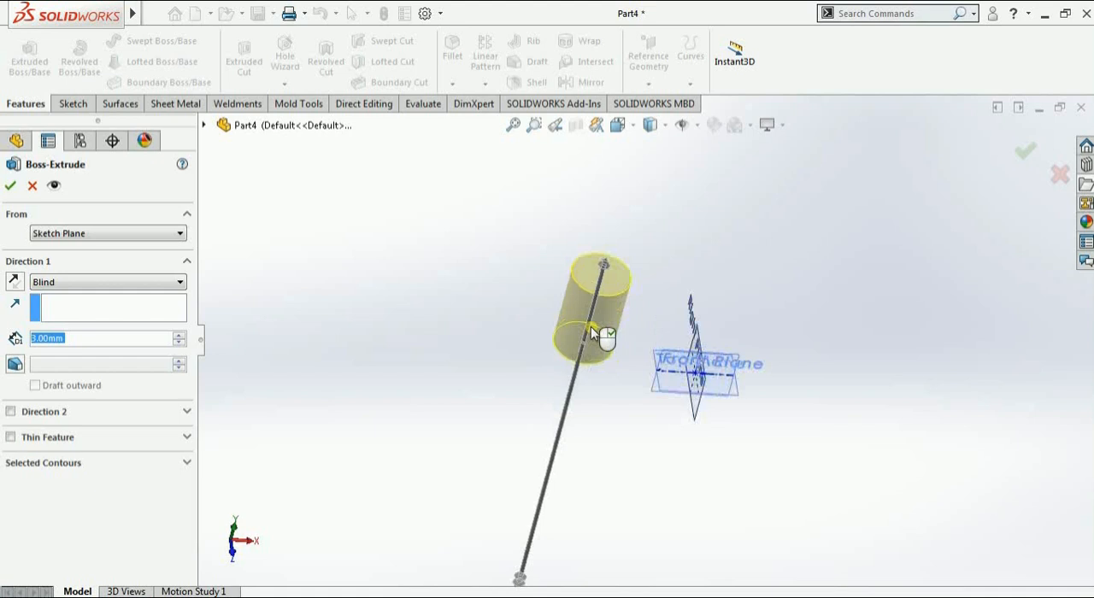
{"action": "left_click", "coordinate": [10, 186]}
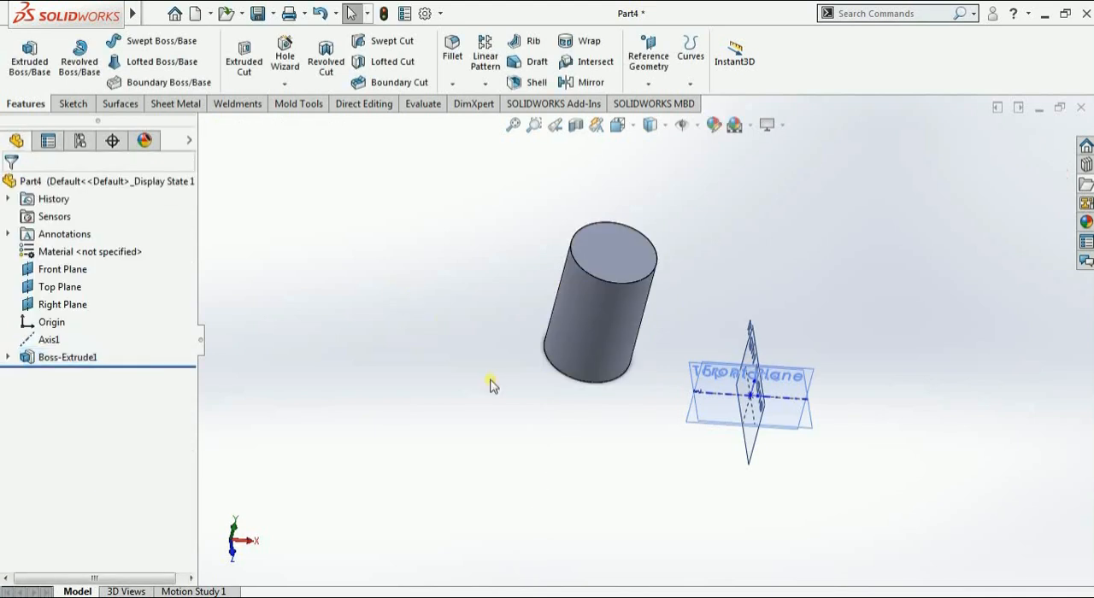
Create a reference axis through the center of the cylinder from its cylindrical face
{"action": "middle_click_drag", "start_coordinate": [491, 384], "coordinate": [594, 277]}
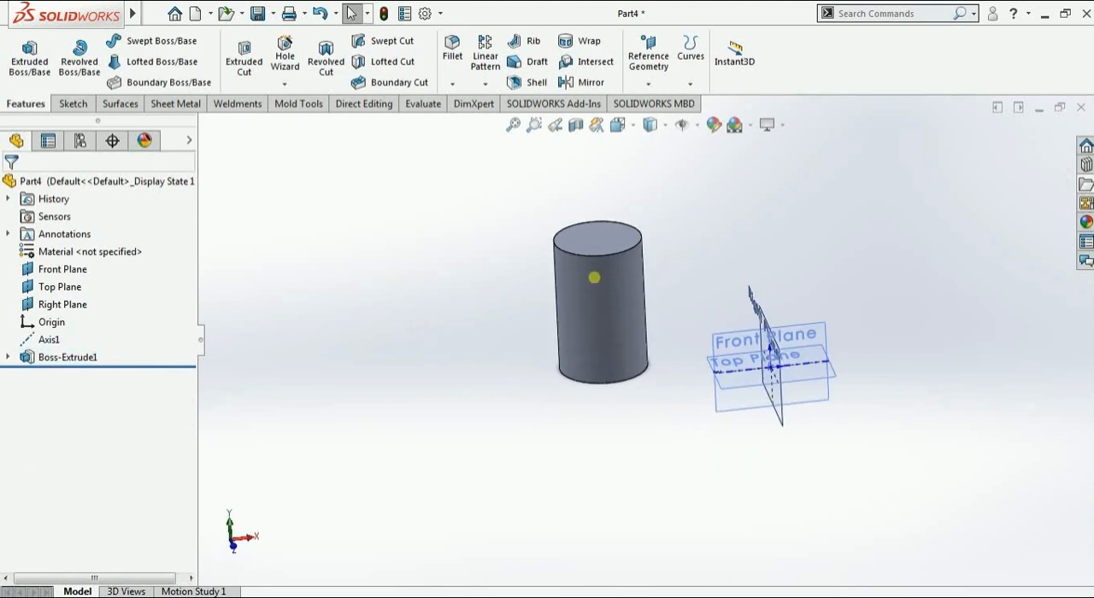
{"action": "left_click", "coordinate": [657, 82]}
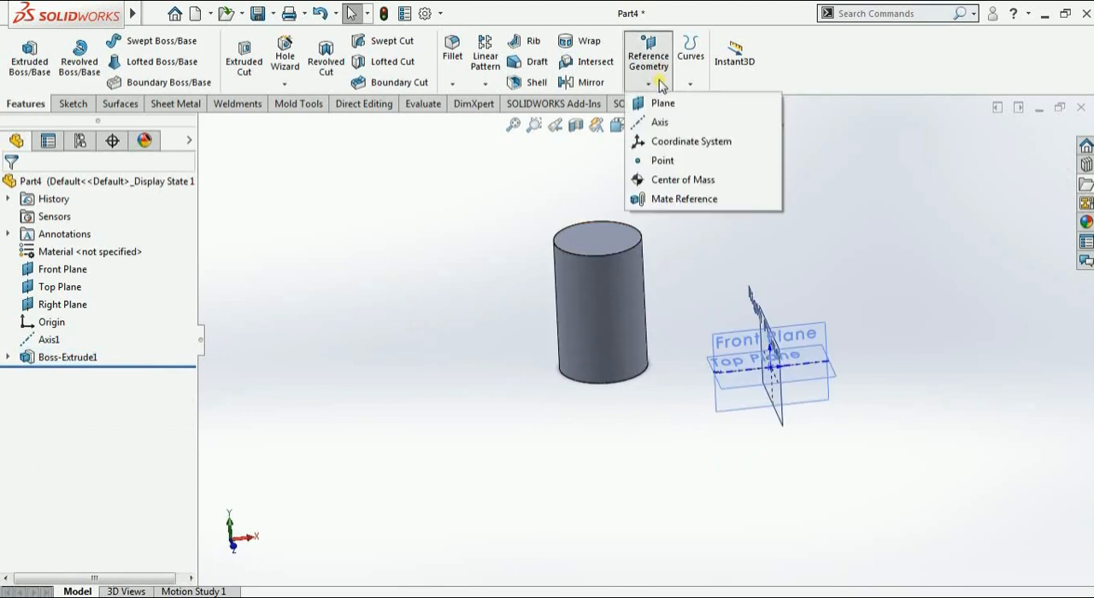
{"action": "left_click", "coordinate": [663, 122]}
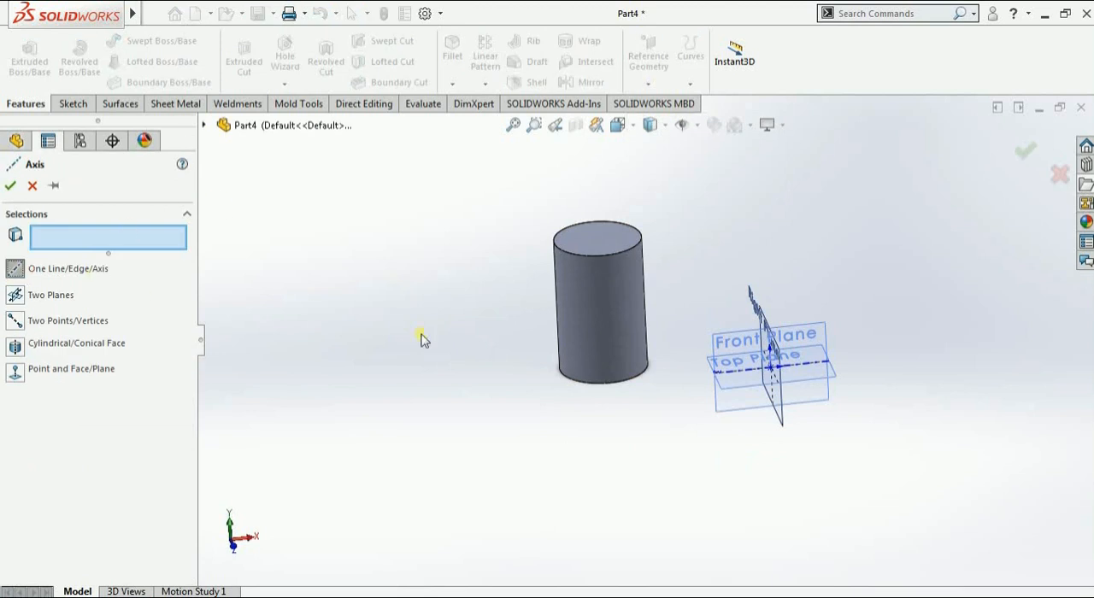
{"action": "left_click", "coordinate": [577, 317]}
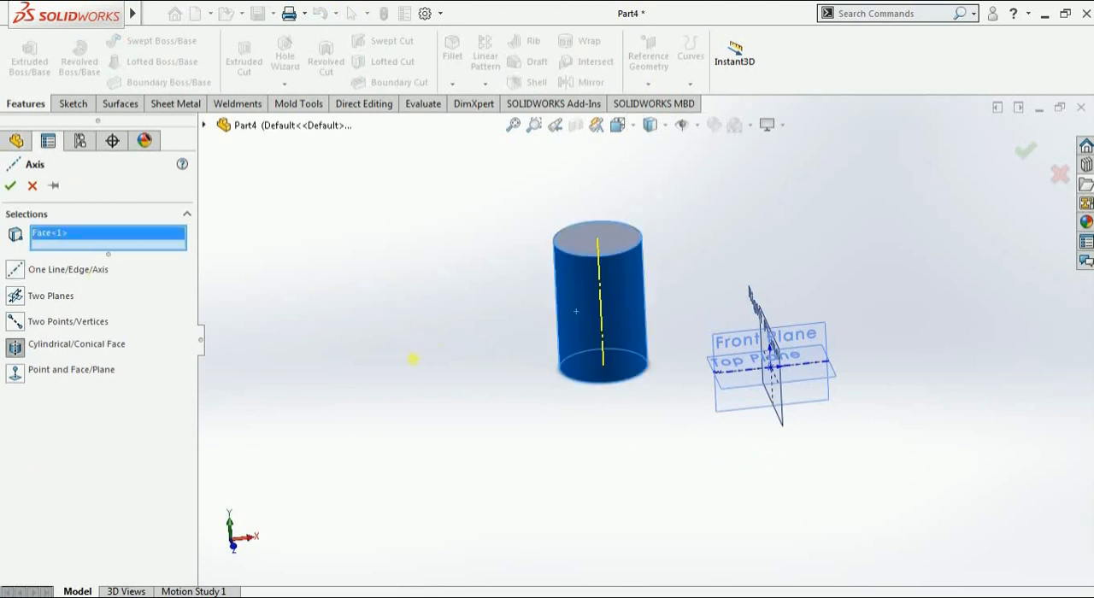
{"action": "middle_click_drag", "start_coordinate": [413, 359], "coordinate": [462, 382]}
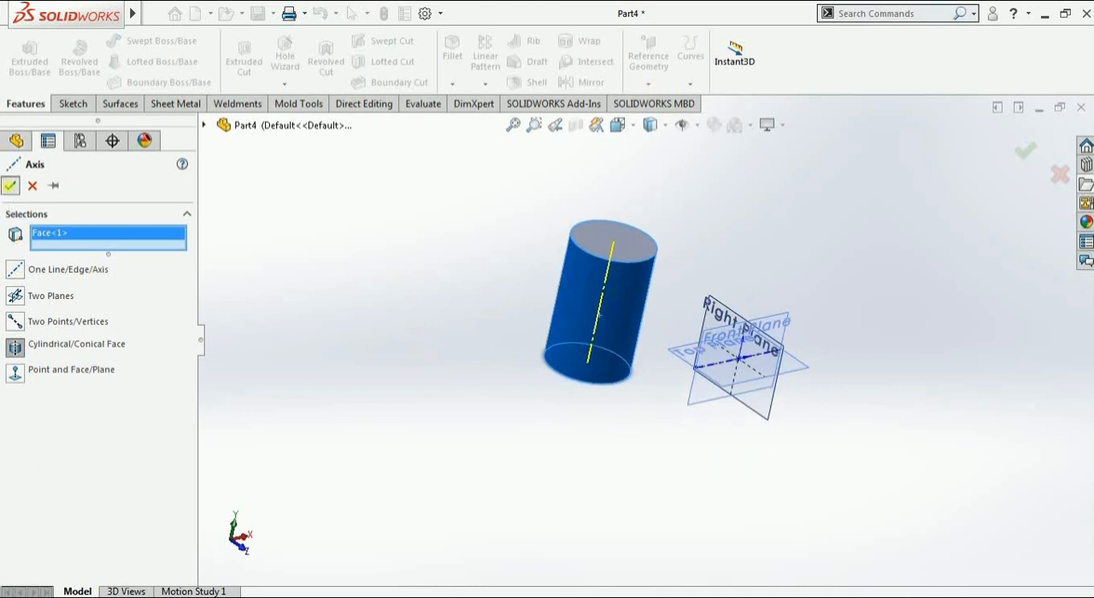
{"action": "left_click", "coordinate": [10, 187]}
{"action": "middle_click_drag", "start_coordinate": [534, 427], "coordinate": [610, 319]}
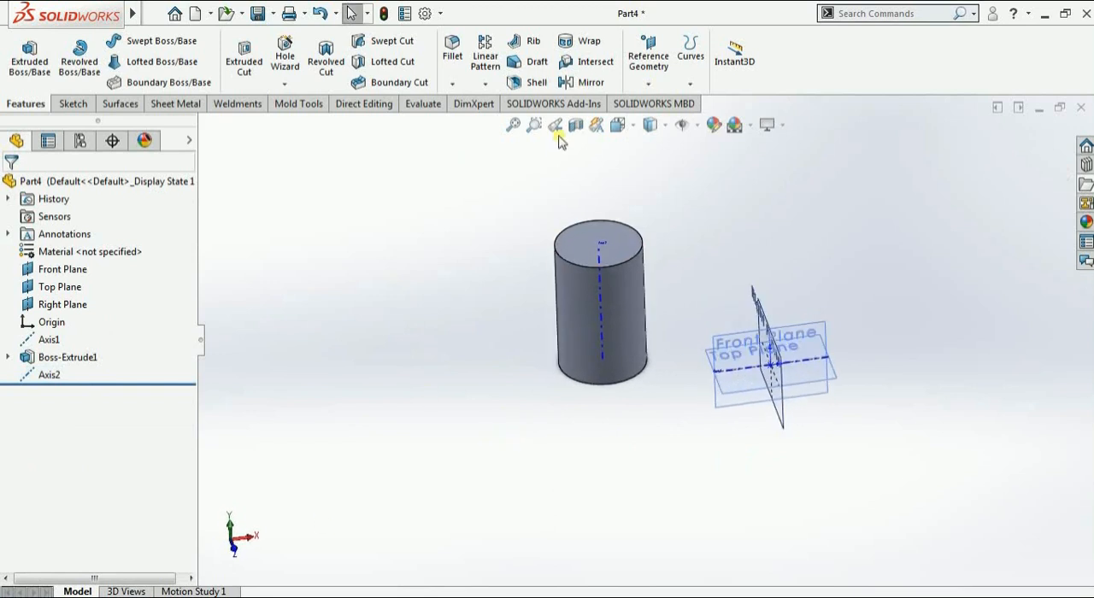
{"action": "left_click", "coordinate": [649, 68]}
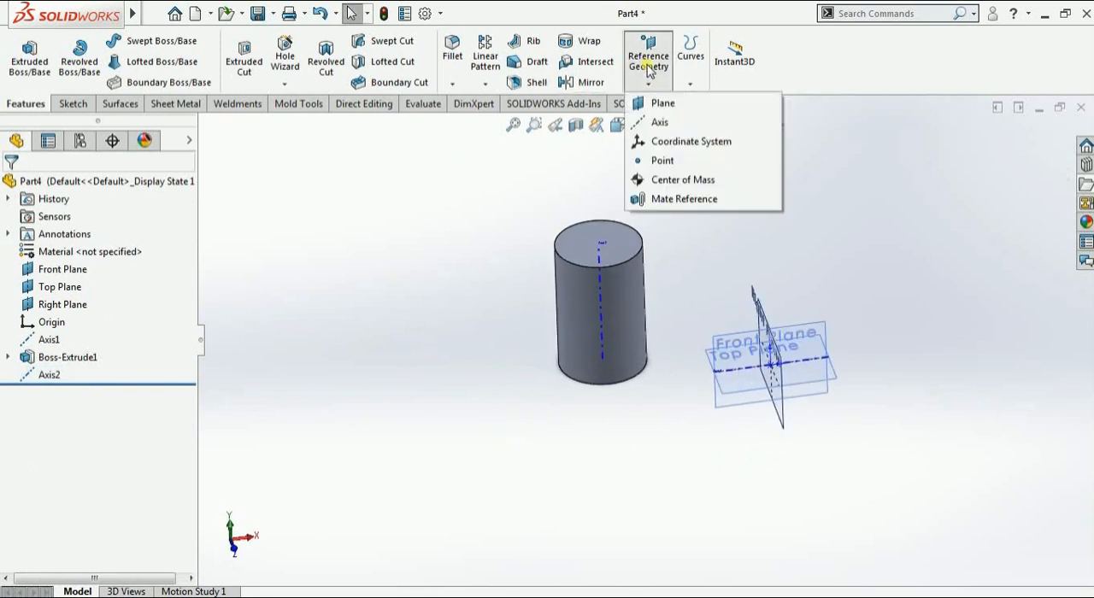
{"action": "left_click", "coordinate": [659, 123]}
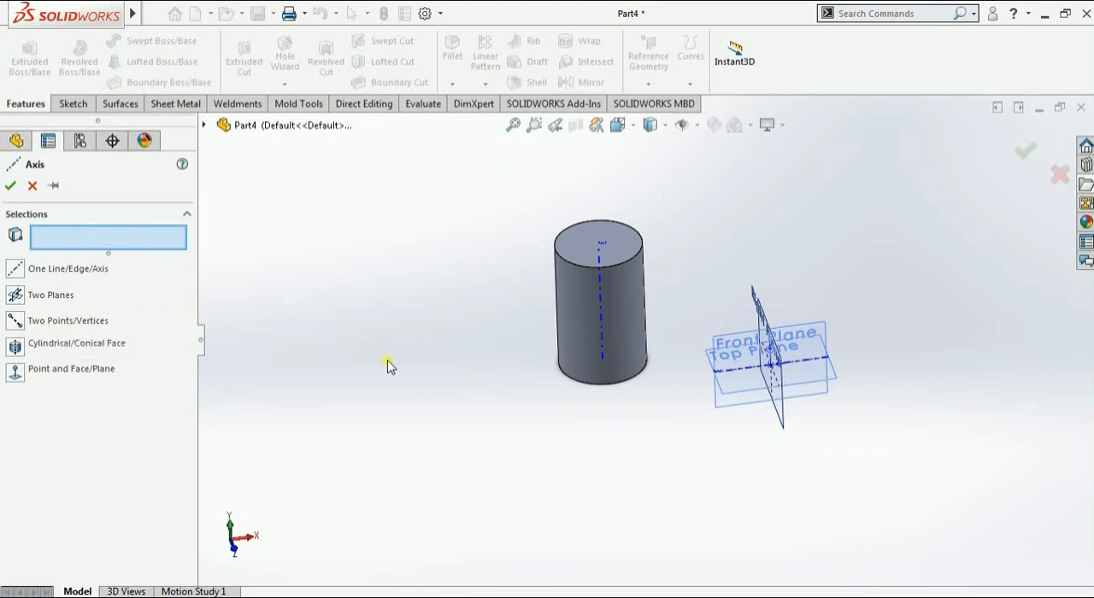
{"action": "scroll", "coordinate": [545, 370], "scroll_direction": "up", "scroll_amount": 2}
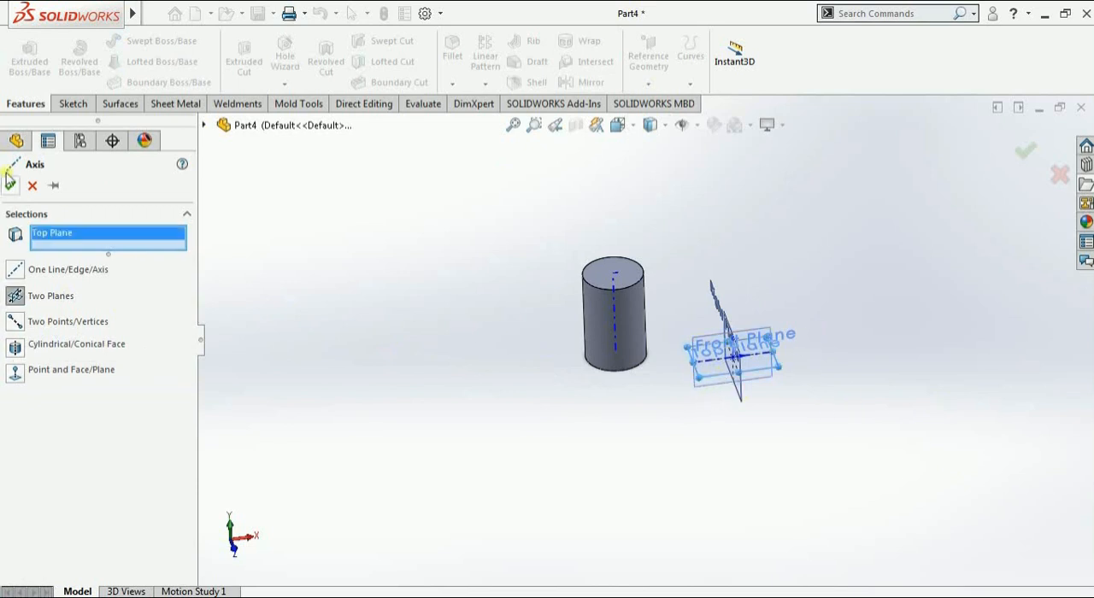
{"action": "left_click", "coordinate": [34, 187]}
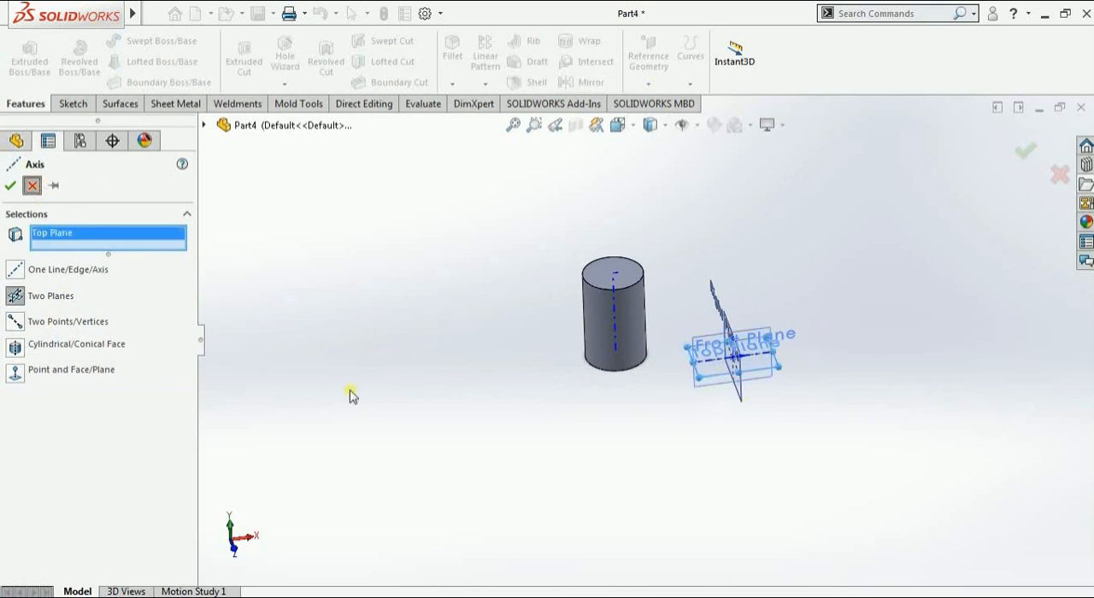
{"action": "left_click", "coordinate": [32, 186]}
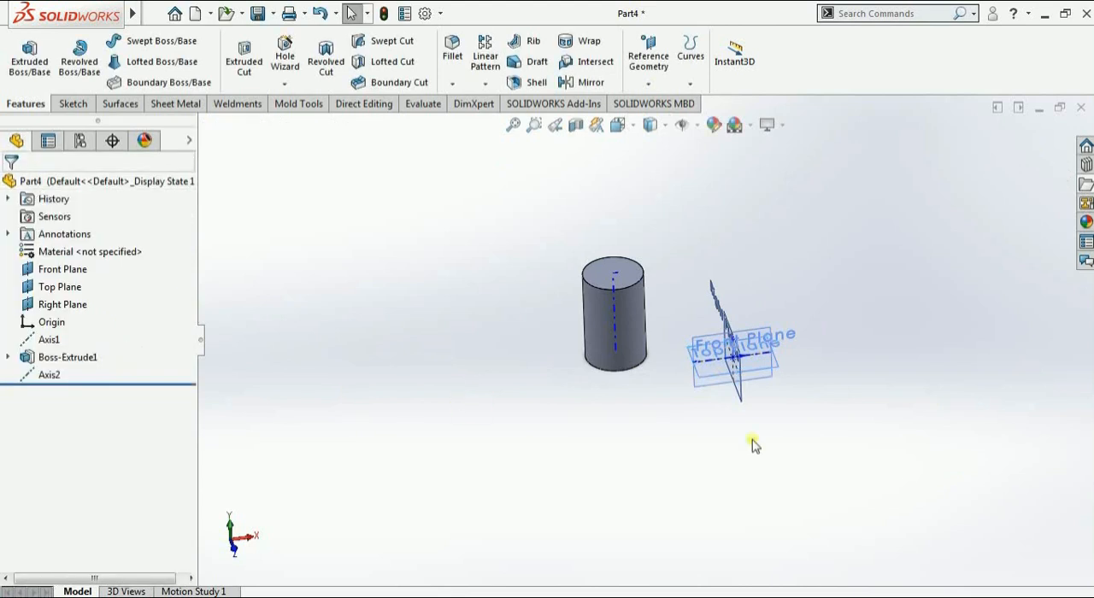
Sketch a center rectangle of about 2.4 by 2.3 mm on the Top Plane in front of the cylinder and exit the sketch
{"action": "left_click", "coordinate": [703, 369]}
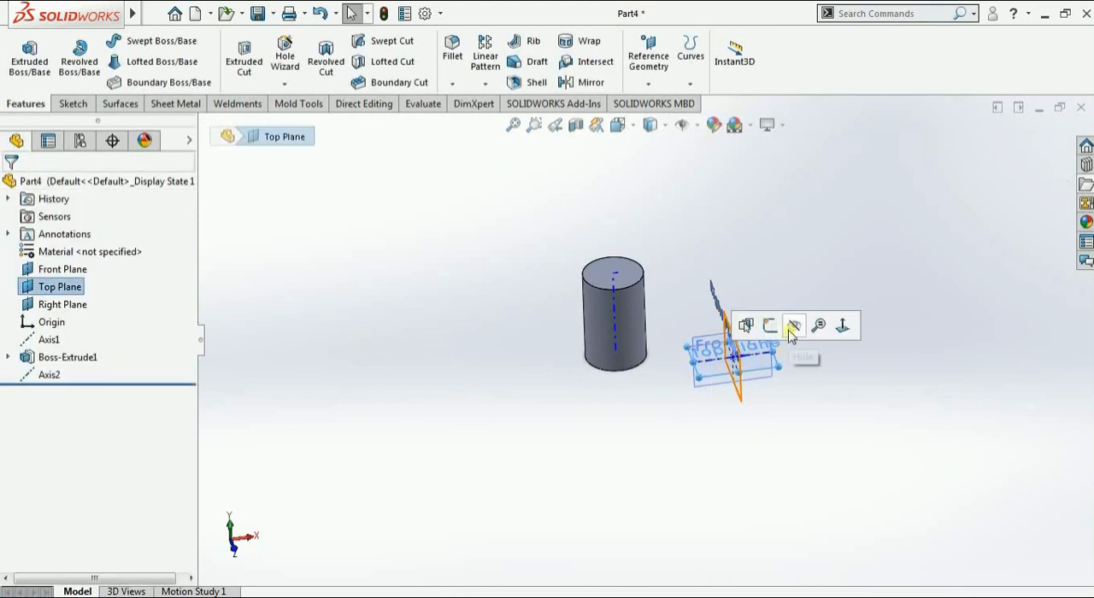
{"action": "left_click", "coordinate": [725, 324]}
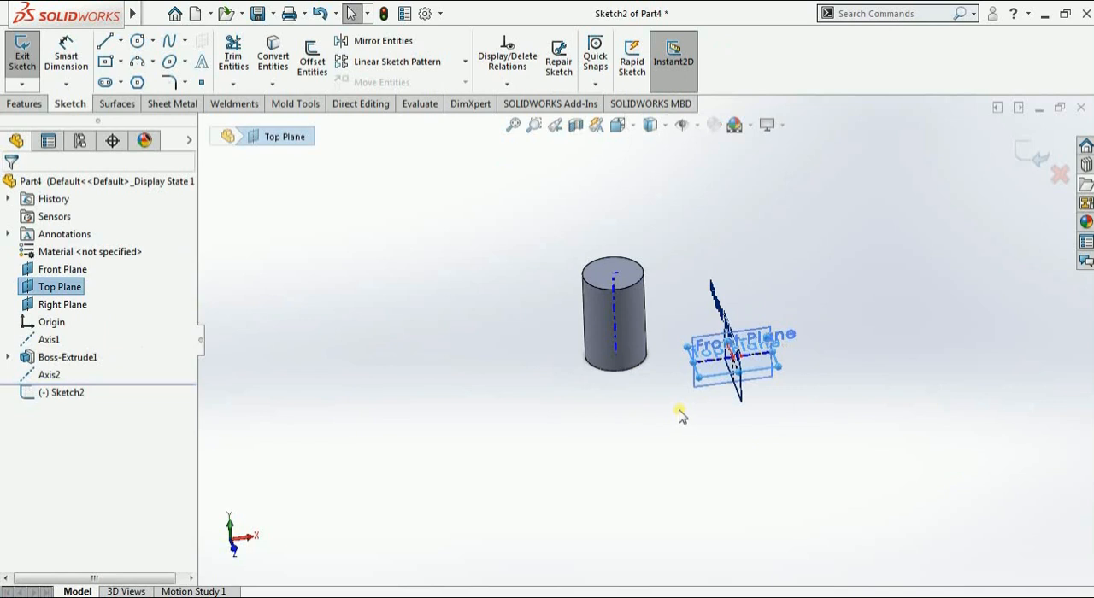
{"action": "left_click", "coordinate": [105, 62]}
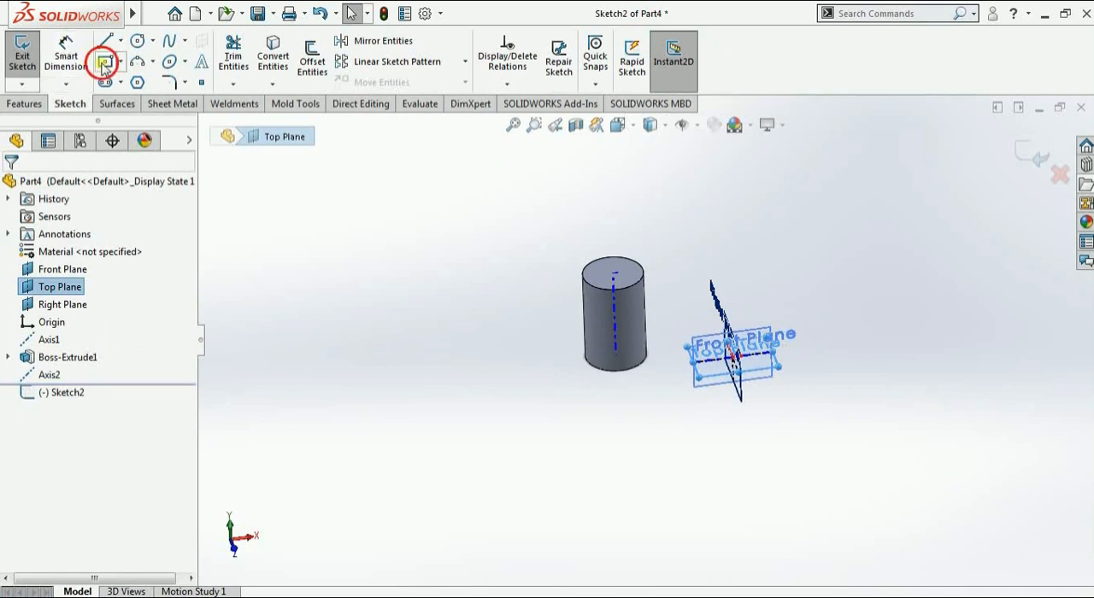
{"action": "left_click", "coordinate": [673, 438]}
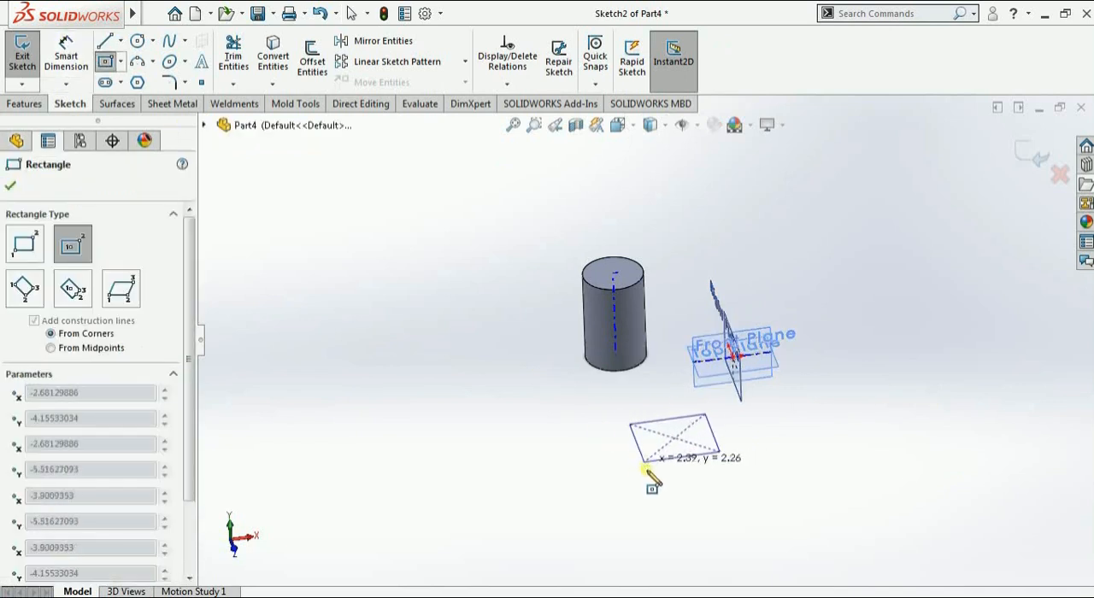
{"action": "left_click", "coordinate": [647, 472]}
{"action": "left_click", "coordinate": [31, 70]}
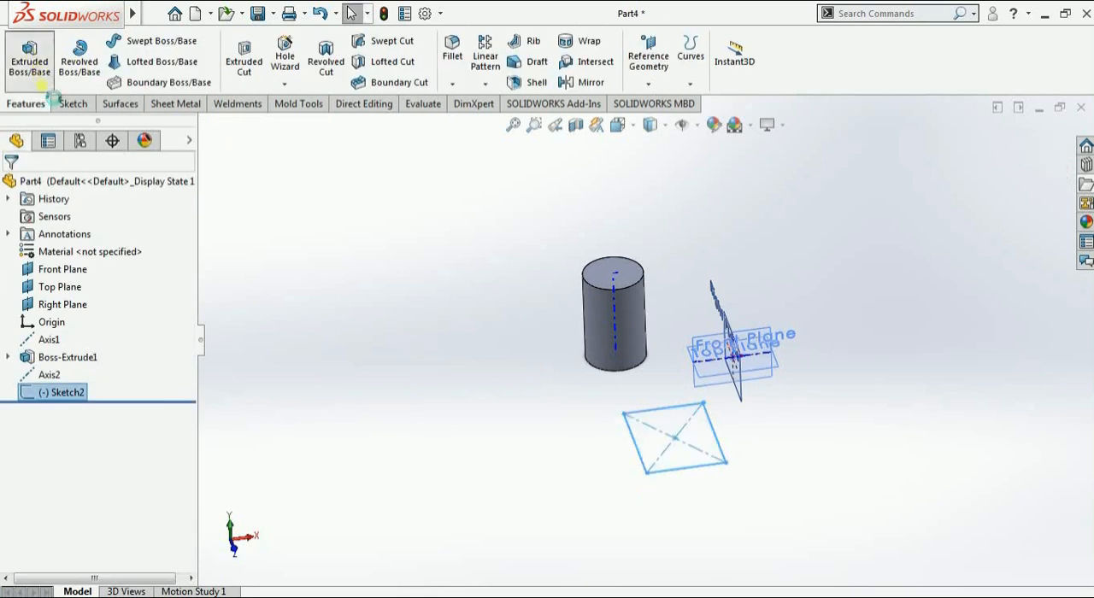
Extrude the rectangle sketch upward as a 3 mm blind boss to form a solid block
{"action": "left_click", "coordinate": [38, 69]}
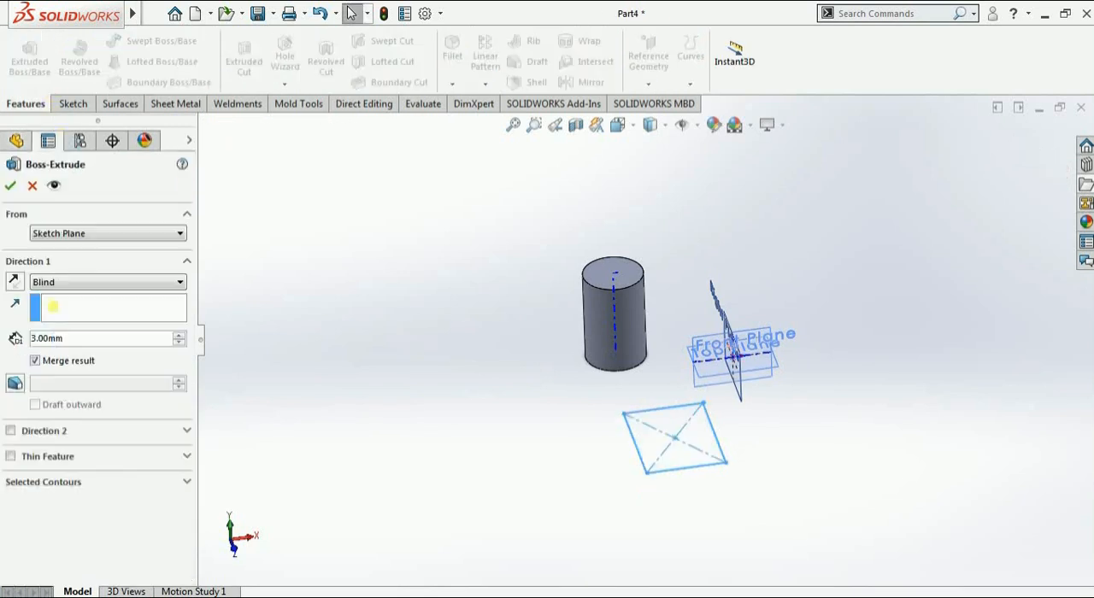
{"action": "left_click", "coordinate": [11, 186]}
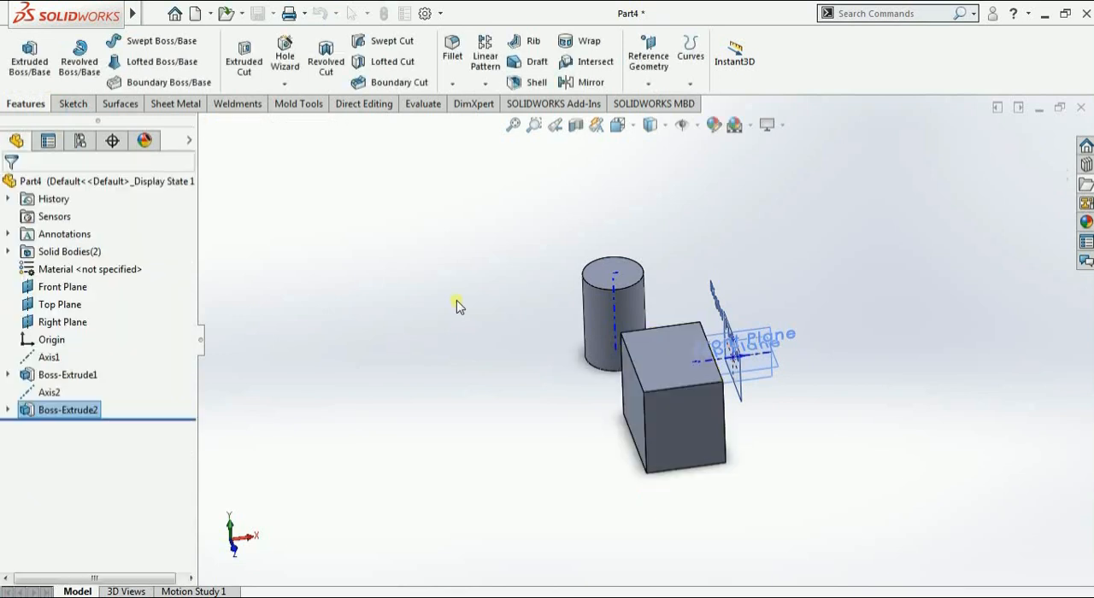
{"action": "middle_click_drag", "start_coordinate": [480, 340], "coordinate": [513, 402]}
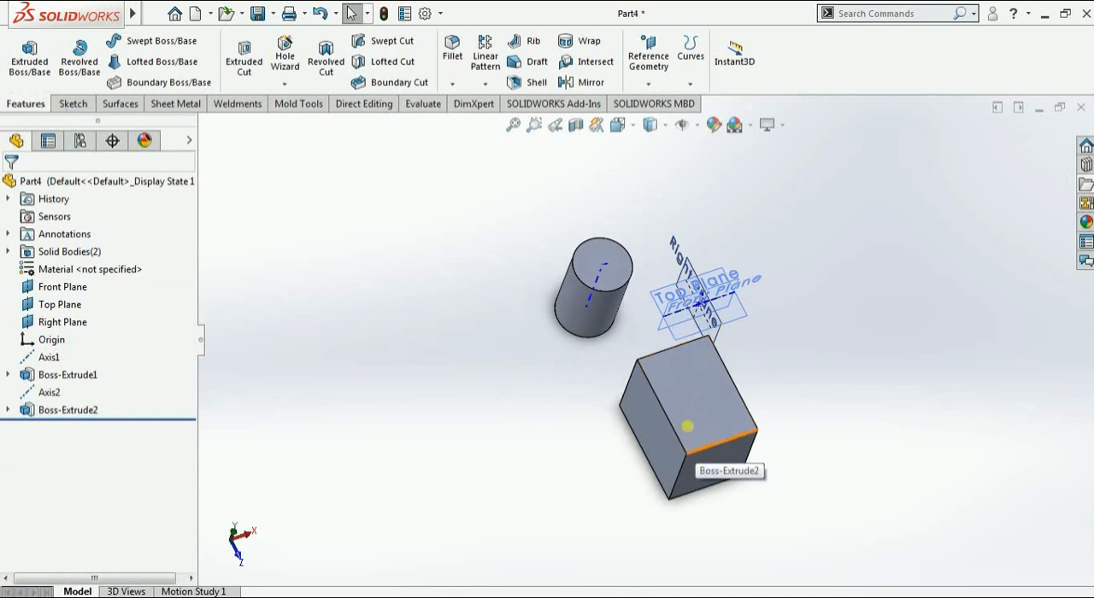
Create a reference axis through two diagonally opposite vertices of the block's top face using the Two Points/Vertices type
{"action": "left_click", "coordinate": [652, 84]}
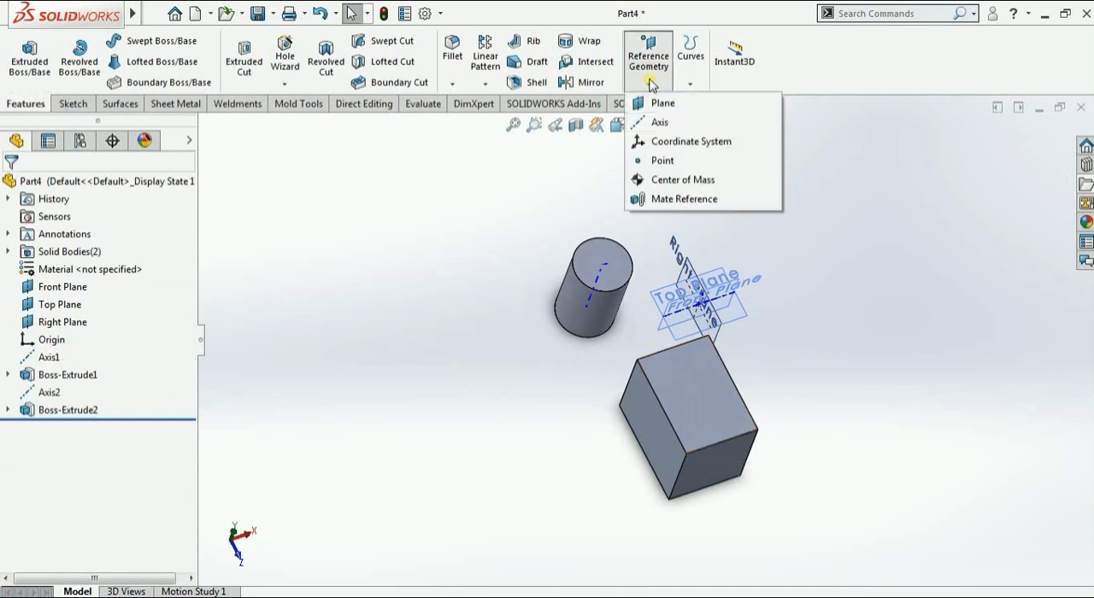
{"action": "left_click", "coordinate": [660, 119]}
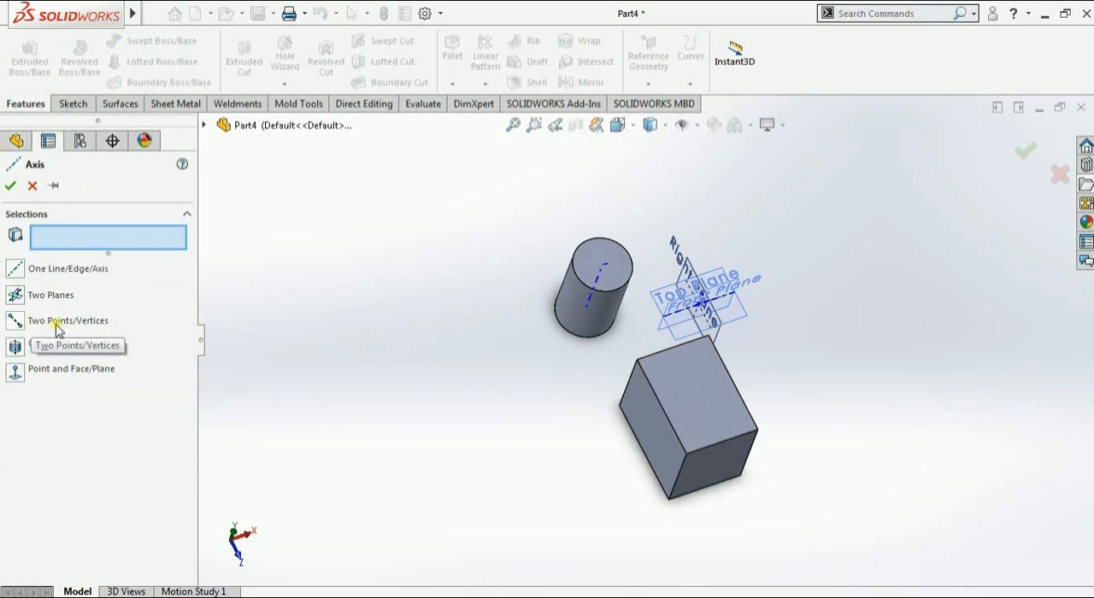
{"action": "left_click", "coordinate": [15, 320]}
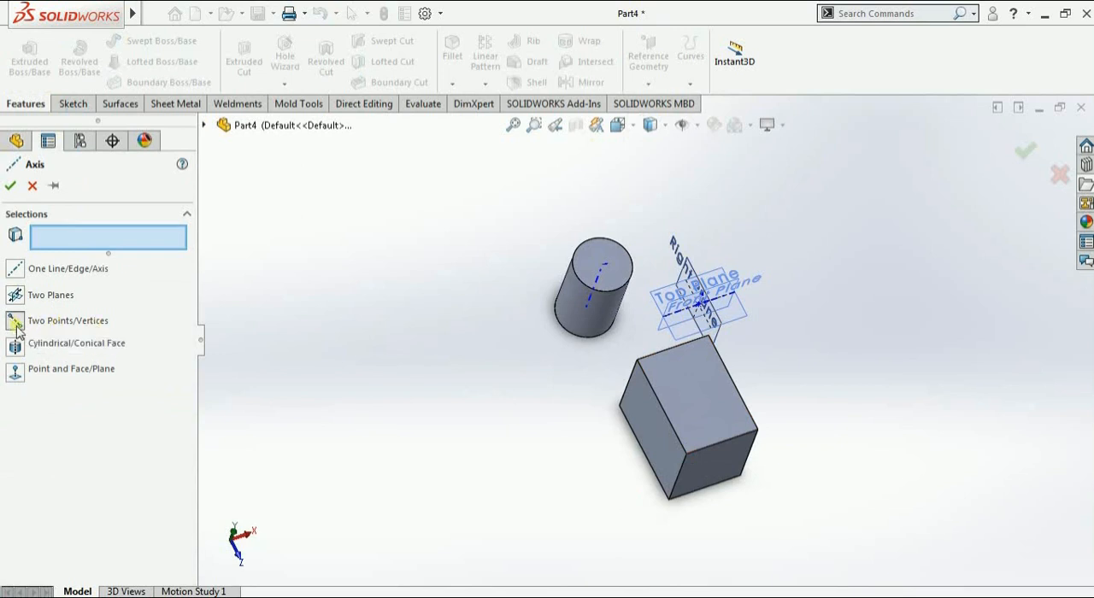
{"action": "left_click", "coordinate": [688, 454]}
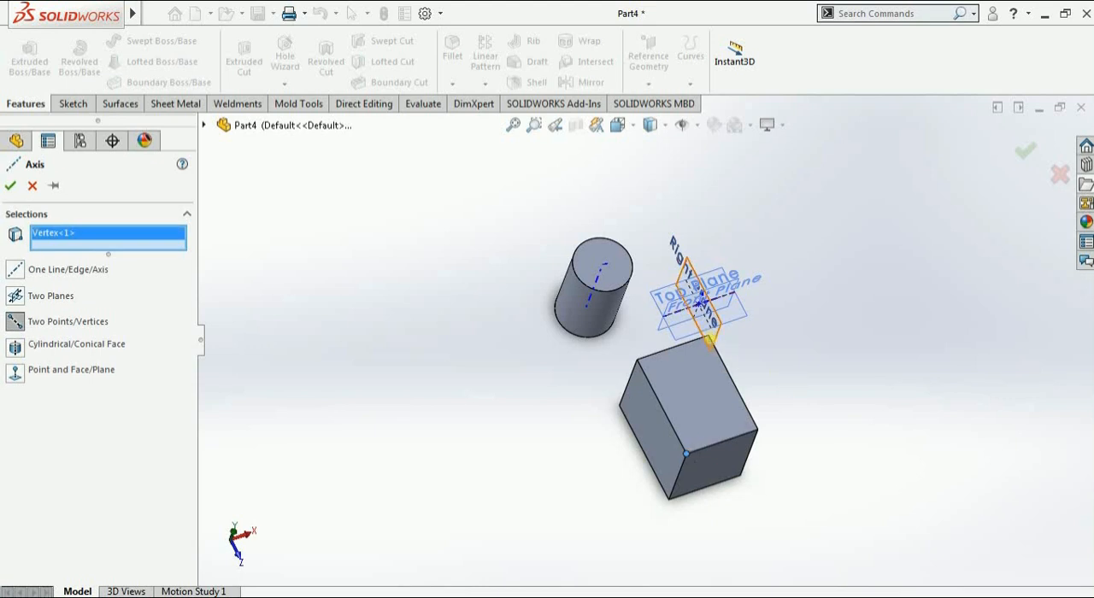
{"action": "middle_click_drag", "start_coordinate": [716, 345], "coordinate": [740, 350]}
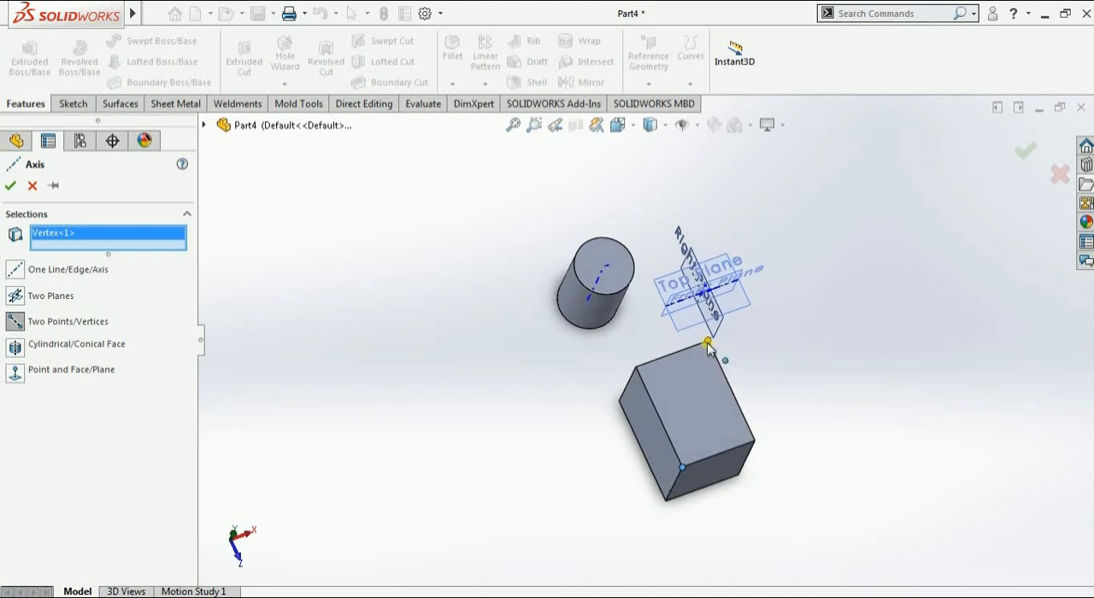
{"action": "left_click", "coordinate": [710, 344]}
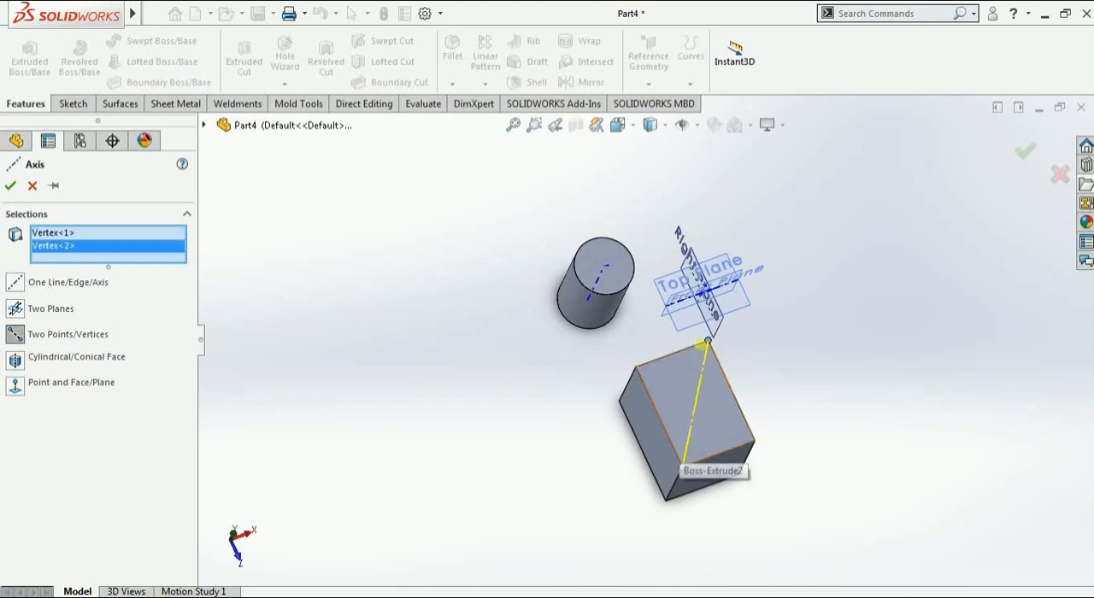
{"action": "middle_click_drag", "start_coordinate": [721, 494], "coordinate": [704, 382]}
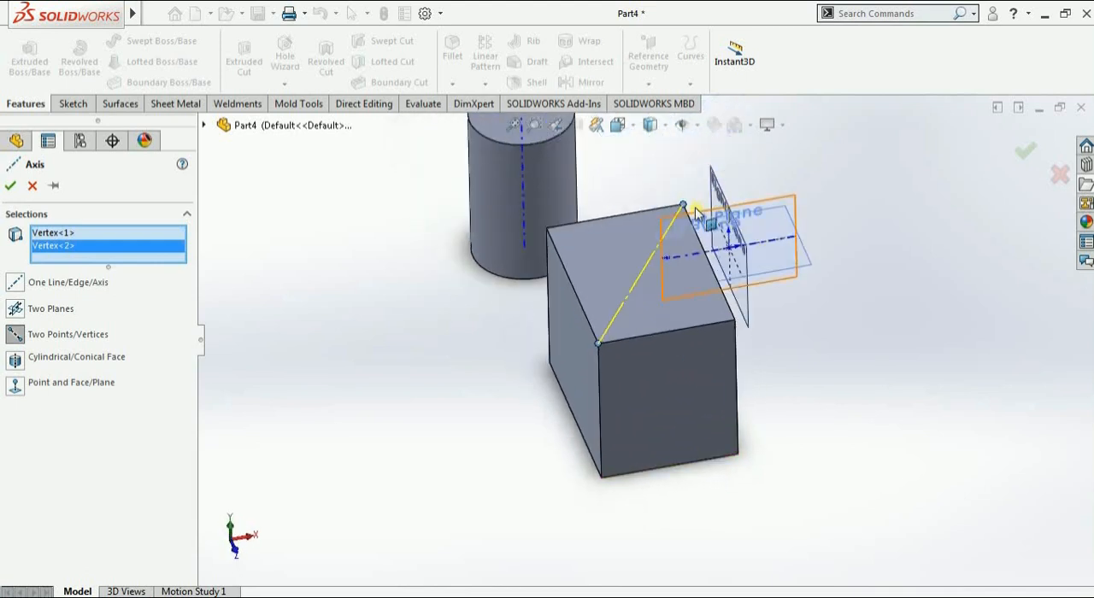
{"action": "left_click", "coordinate": [9, 187]}
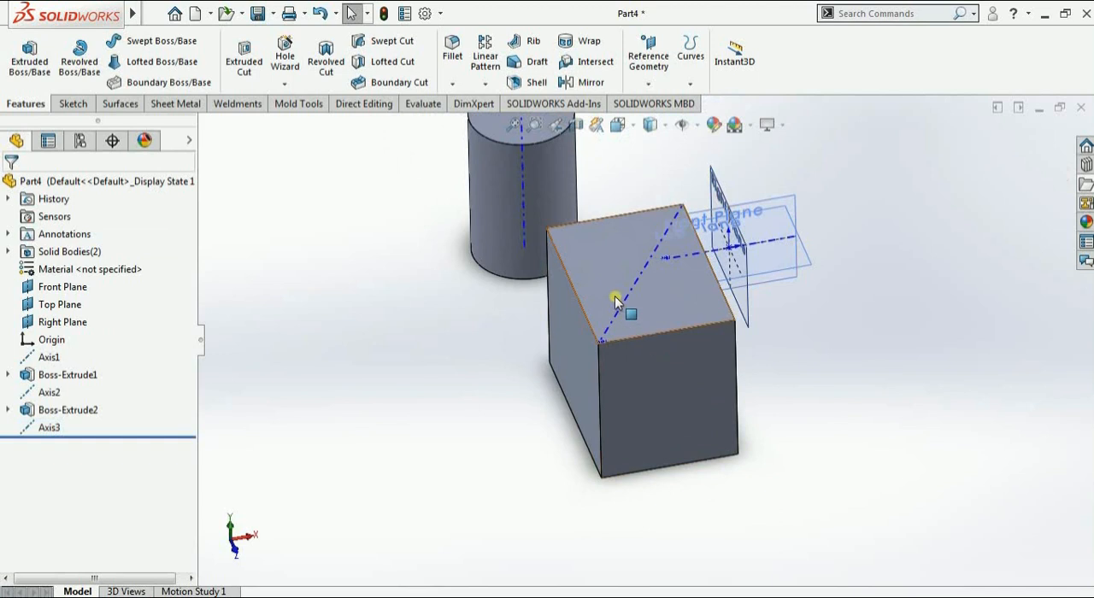
{"action": "left_click", "coordinate": [651, 84]}
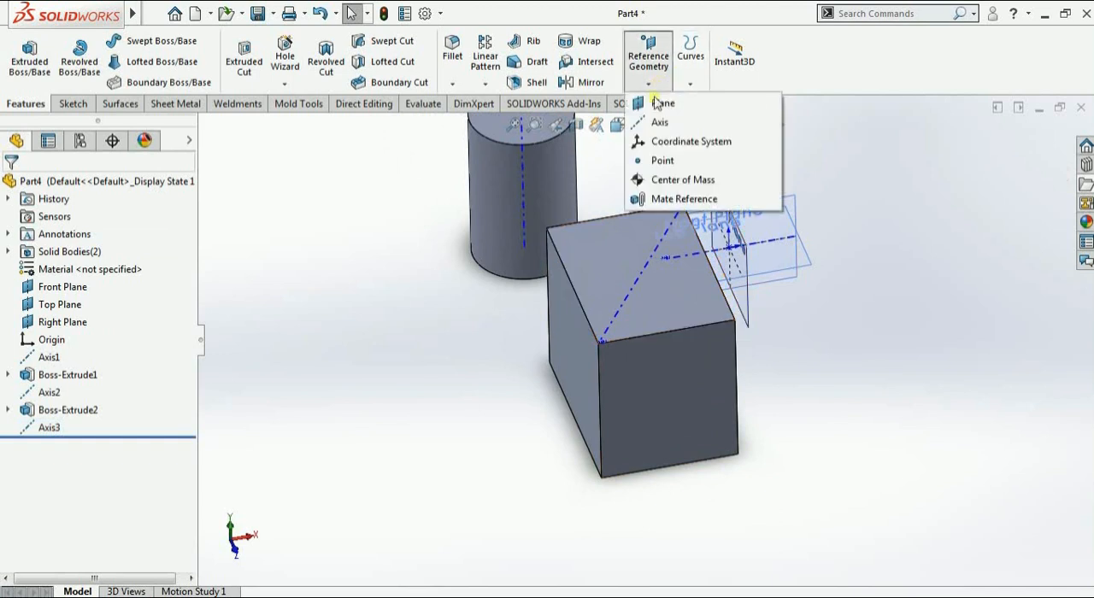
{"action": "left_click", "coordinate": [664, 138]}
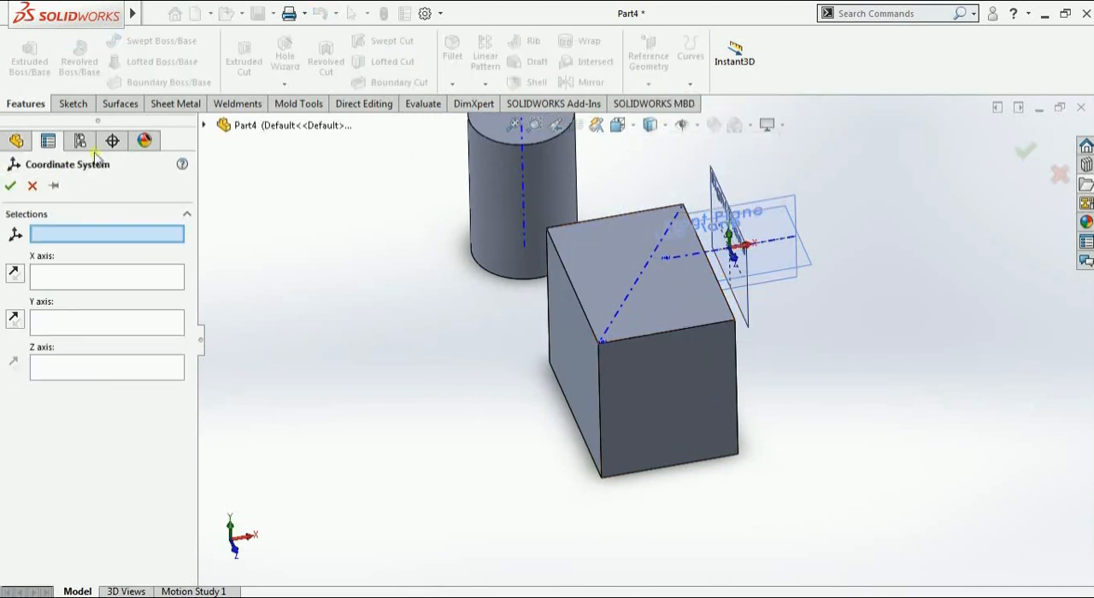
{"action": "left_click", "coordinate": [32, 186]}
{"action": "left_click", "coordinate": [649, 83]}
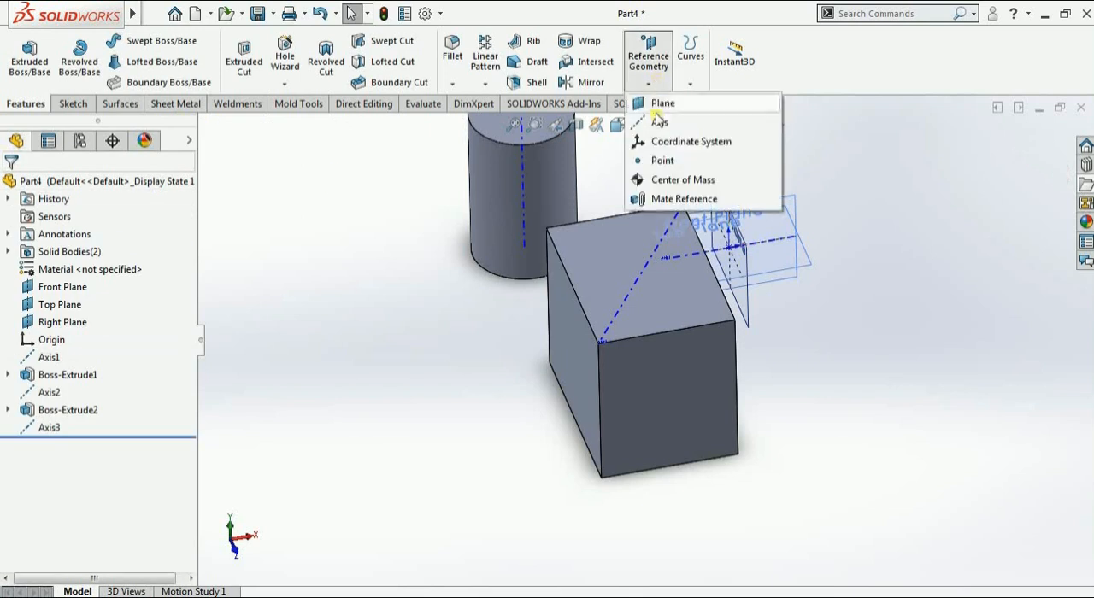
{"action": "left_click", "coordinate": [660, 122]}
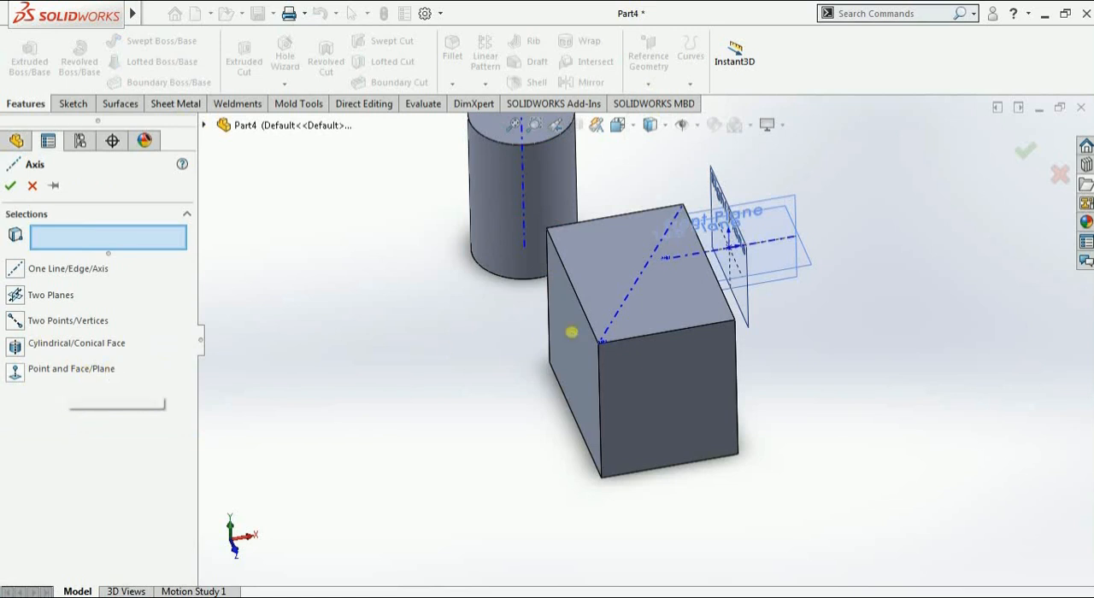
{"action": "middle_click_drag", "start_coordinate": [569, 330], "coordinate": [735, 354]}
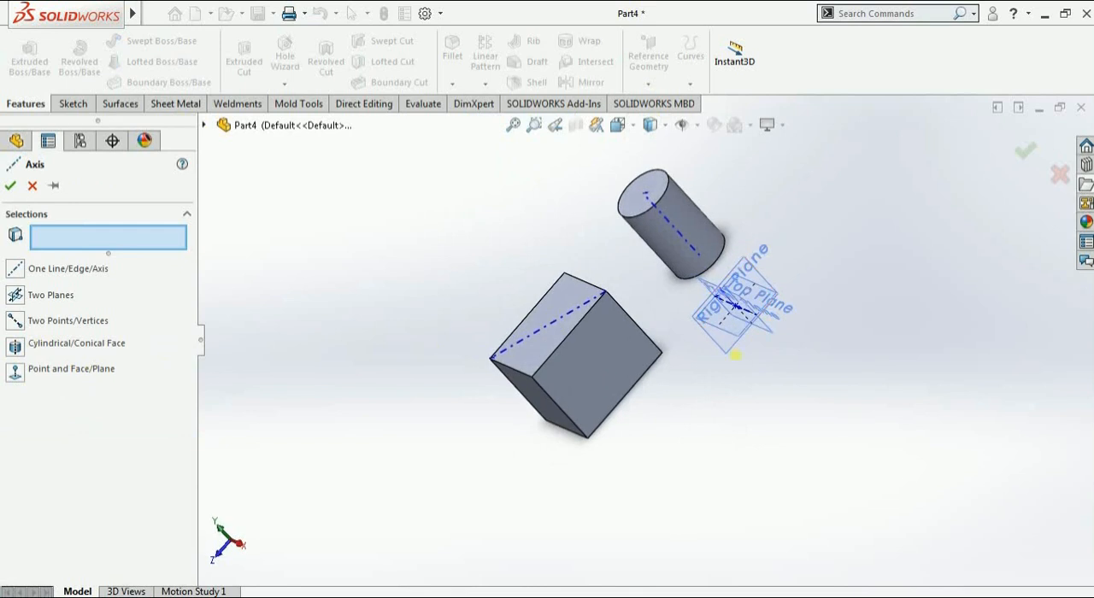
{"action": "left_click", "coordinate": [731, 357]}
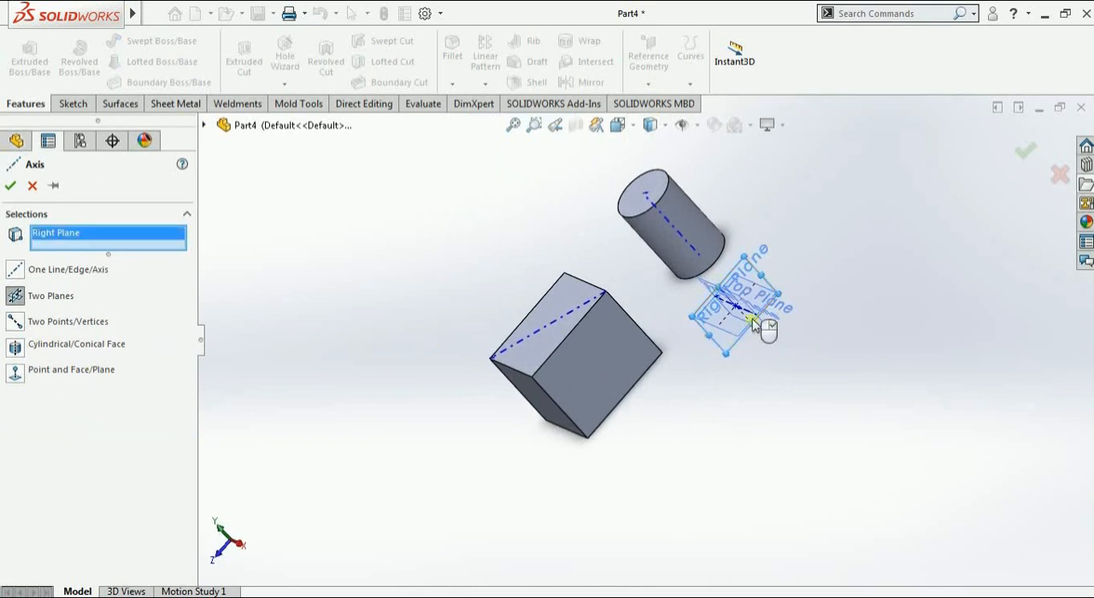
{"action": "left_click", "coordinate": [32, 185]}
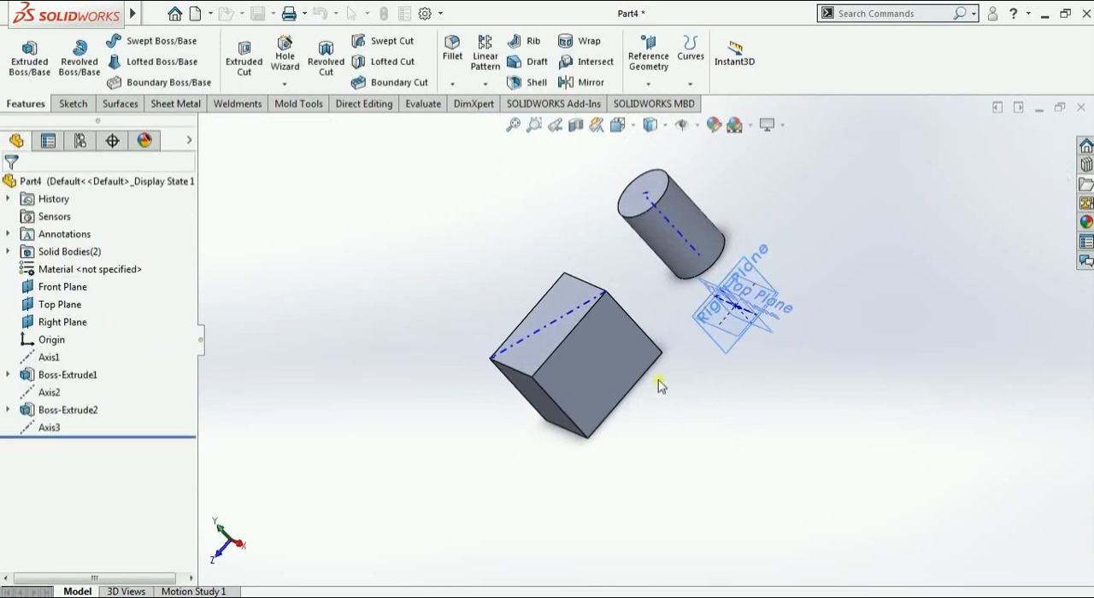
Sketch a horizontal line about 7.65 mm long on the Right Plane, running from the block's side past the cylinder, and exit the sketch
{"action": "left_click", "coordinate": [723, 336]}
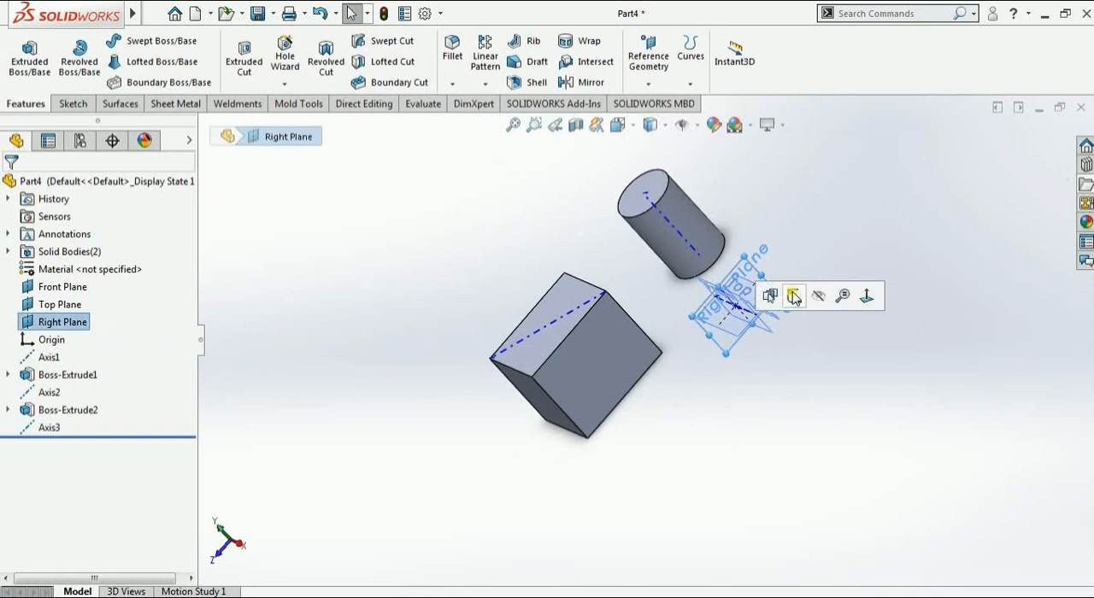
{"action": "left_click", "coordinate": [794, 296]}
{"action": "left_click", "coordinate": [108, 45]}
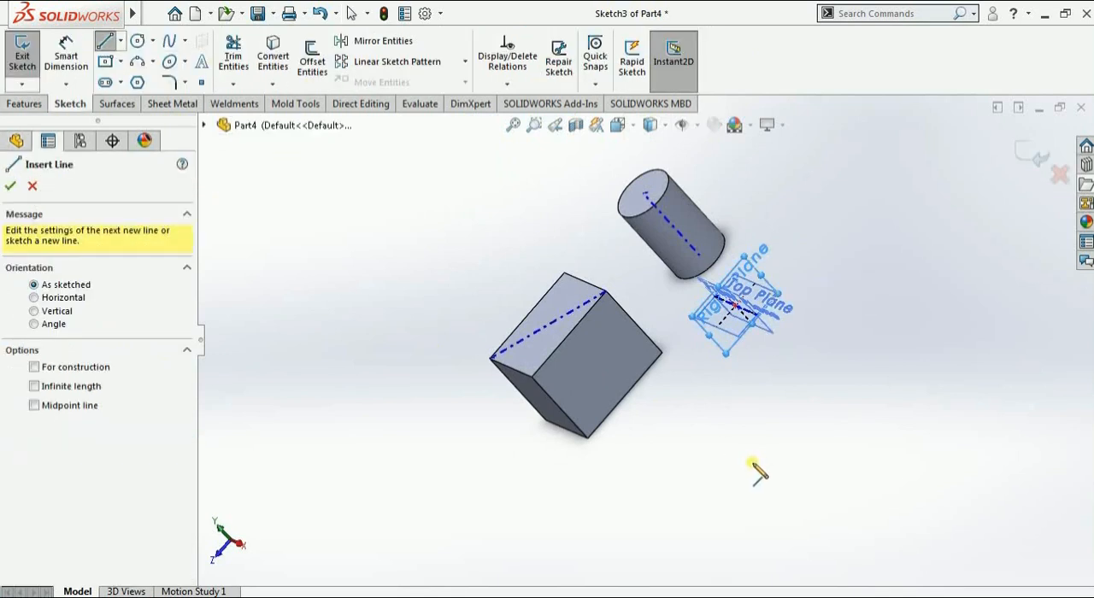
{"action": "key", "text": "ctrl+8"}
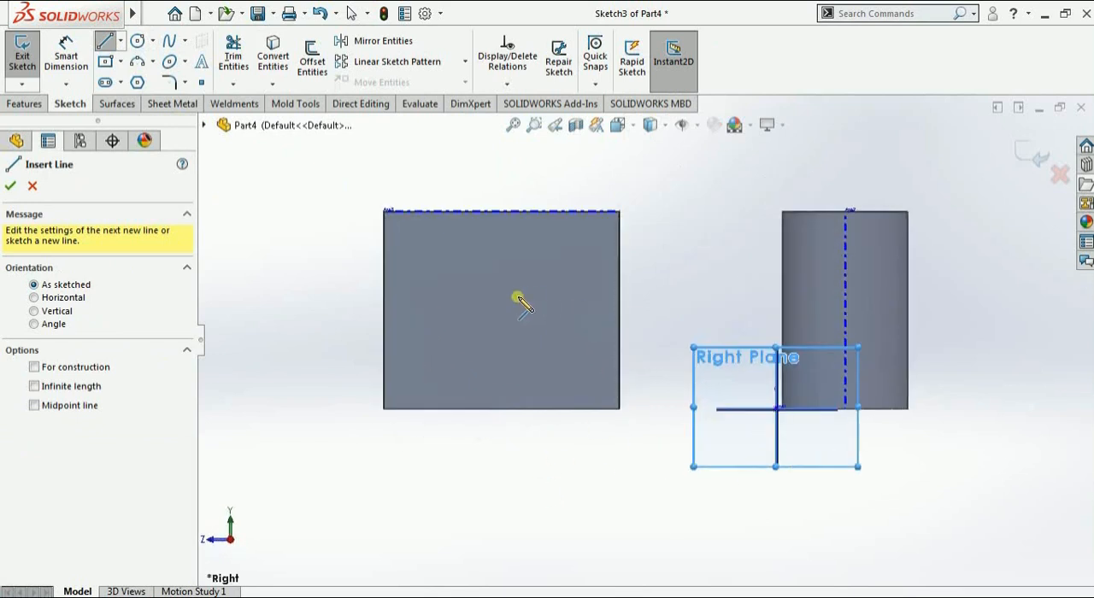
{"action": "left_click", "coordinate": [495, 317]}
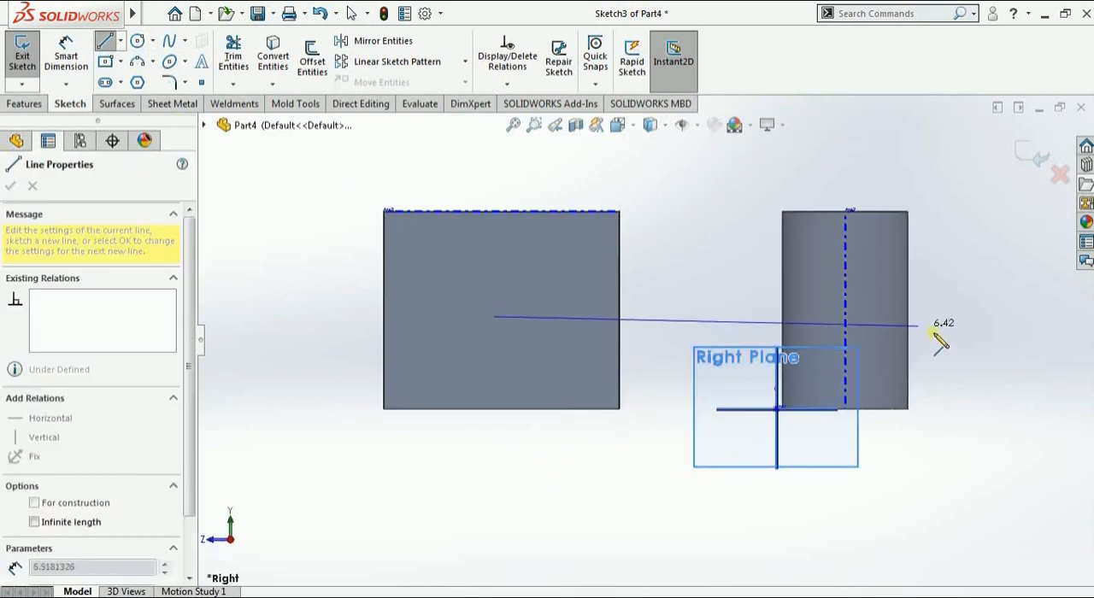
{"action": "left_click", "coordinate": [999, 317]}
{"action": "key", "text": "Escape"}
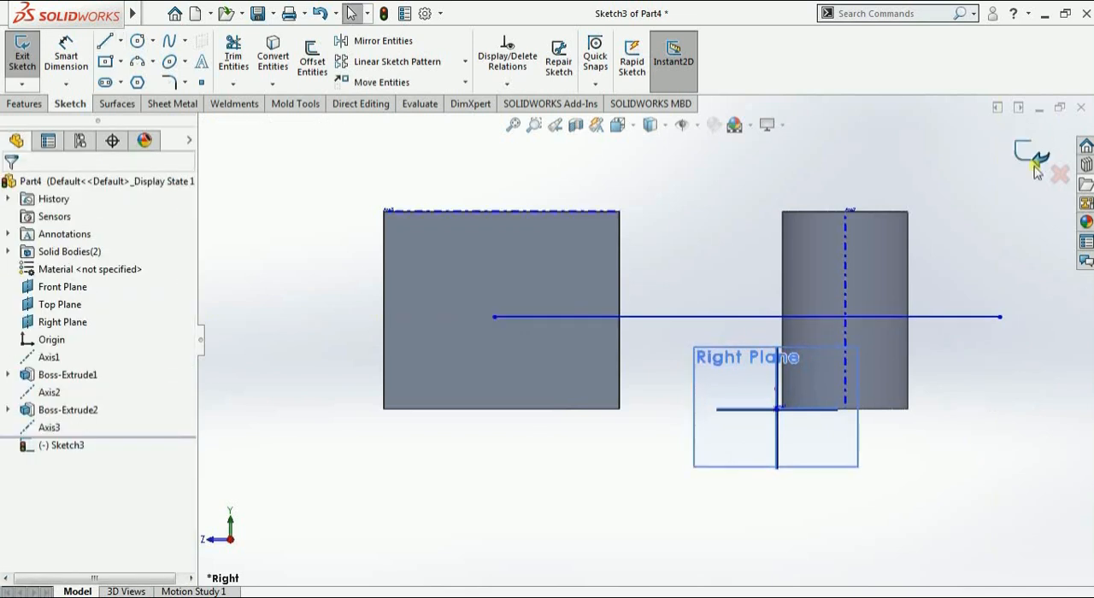
{"action": "scroll", "coordinate": [738, 270], "scroll_direction": "up", "scroll_amount": 3}
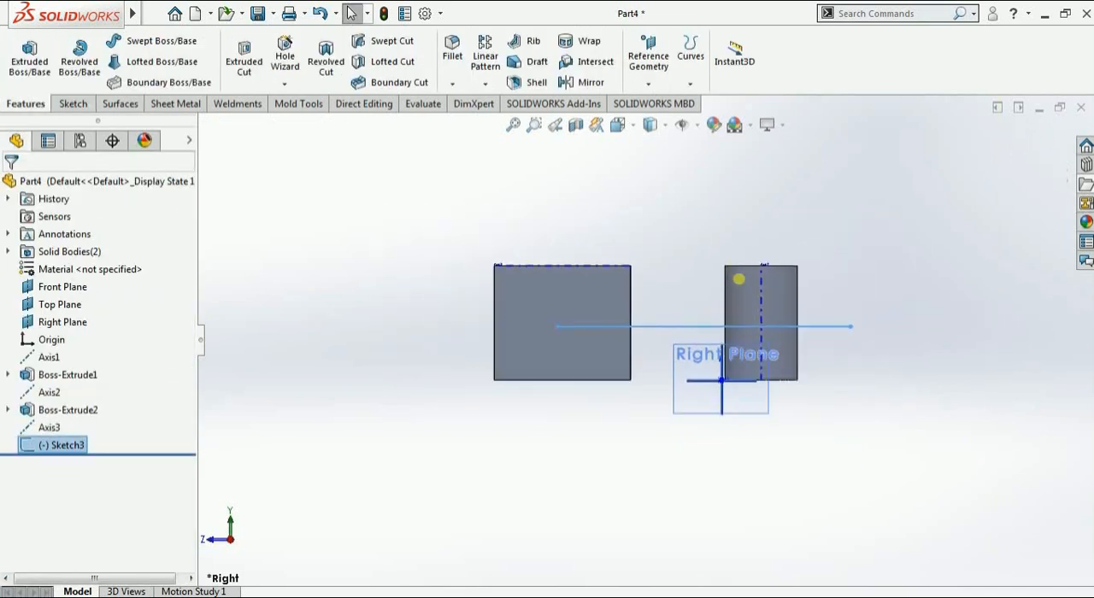
{"action": "mouse_move", "coordinate": [741, 277]}
{"action": "middle_mouse_down"}
{"action": "mouse_move", "coordinate": [752, 356]}
{"action": "mouse_move", "coordinate": [809, 373]}
{"action": "middle_mouse_up"}
{"action": "left_click", "coordinate": [911, 332]}
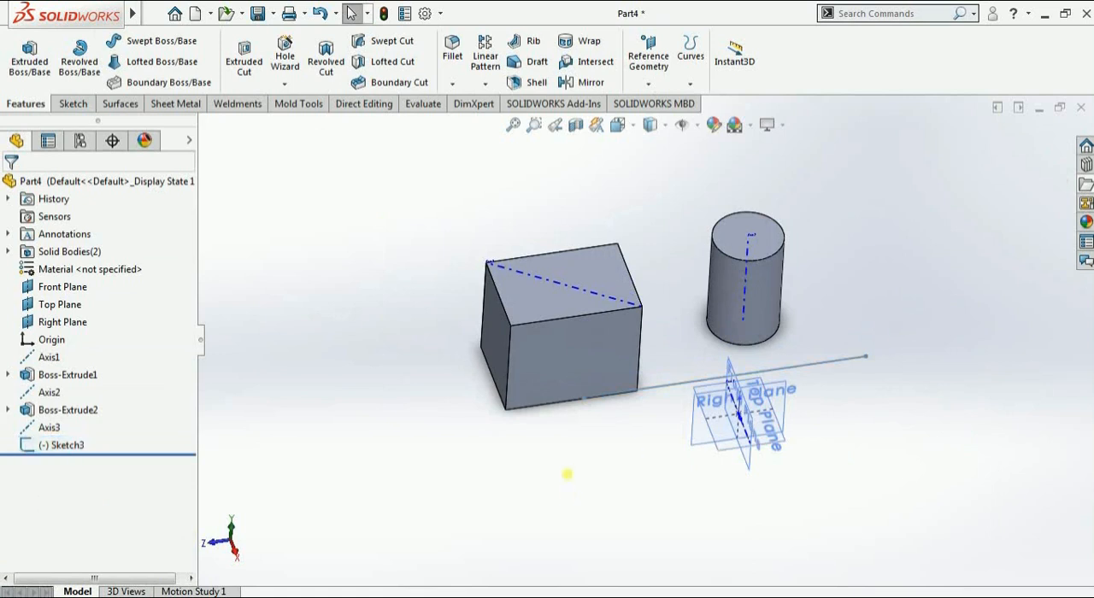
Create a Point and Face/Plane reference axis through the line's endpoint near the block, normal to the block's side face parallel to the Right Plane
{"action": "mouse_move", "coordinate": [567, 476]}
{"action": "middle_mouse_down"}
{"action": "mouse_move", "coordinate": [579, 503]}
{"action": "mouse_move", "coordinate": [571, 487]}
{"action": "middle_mouse_up"}
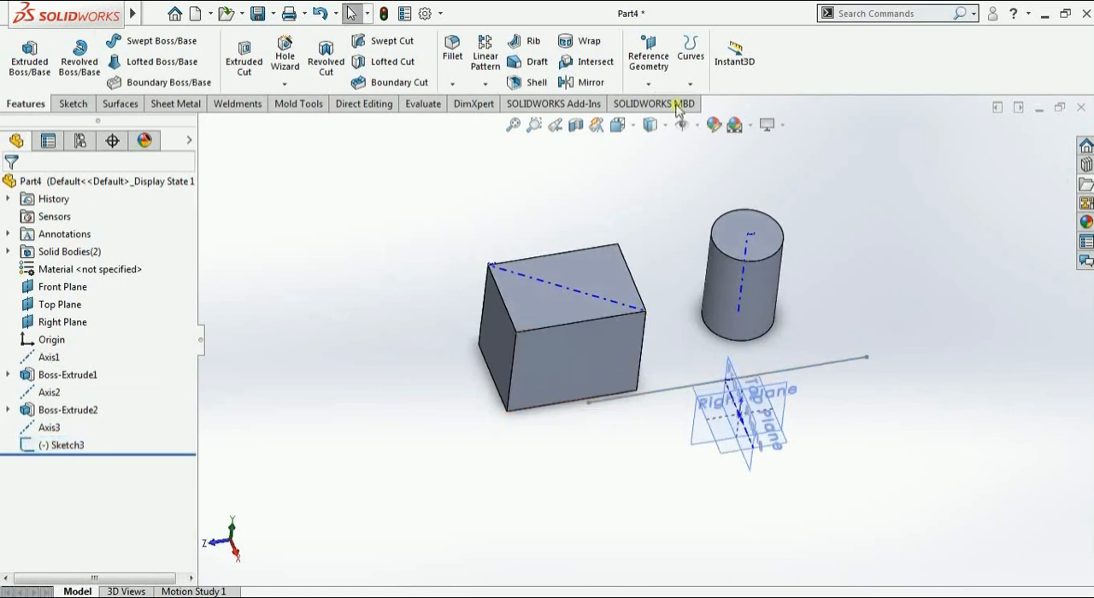
{"action": "left_click", "coordinate": [649, 83]}
{"action": "left_click", "coordinate": [659, 124]}
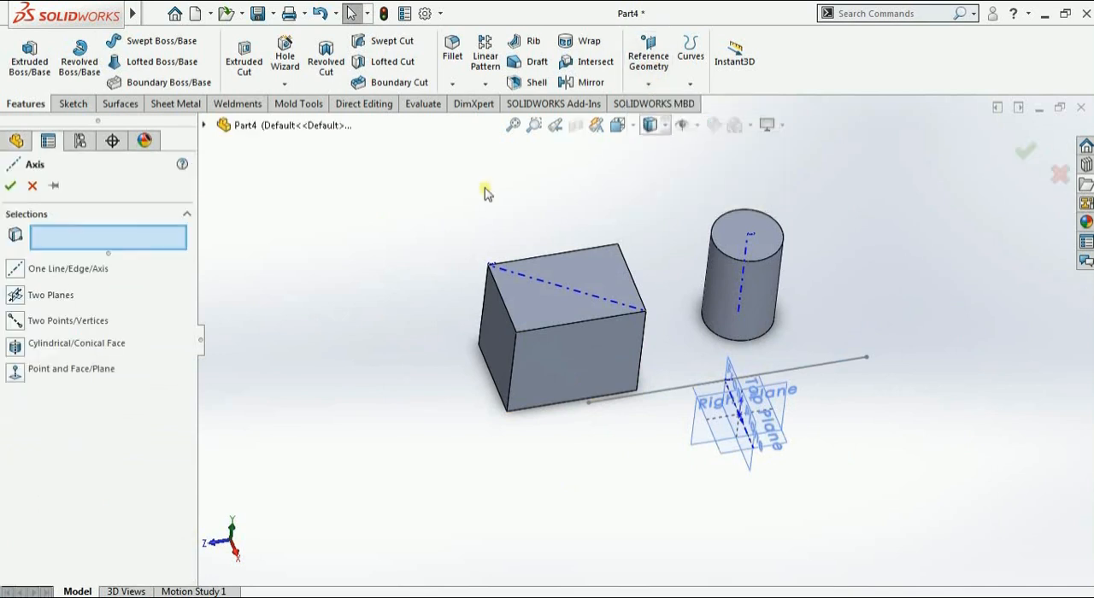
{"action": "left_click", "coordinate": [14, 374]}
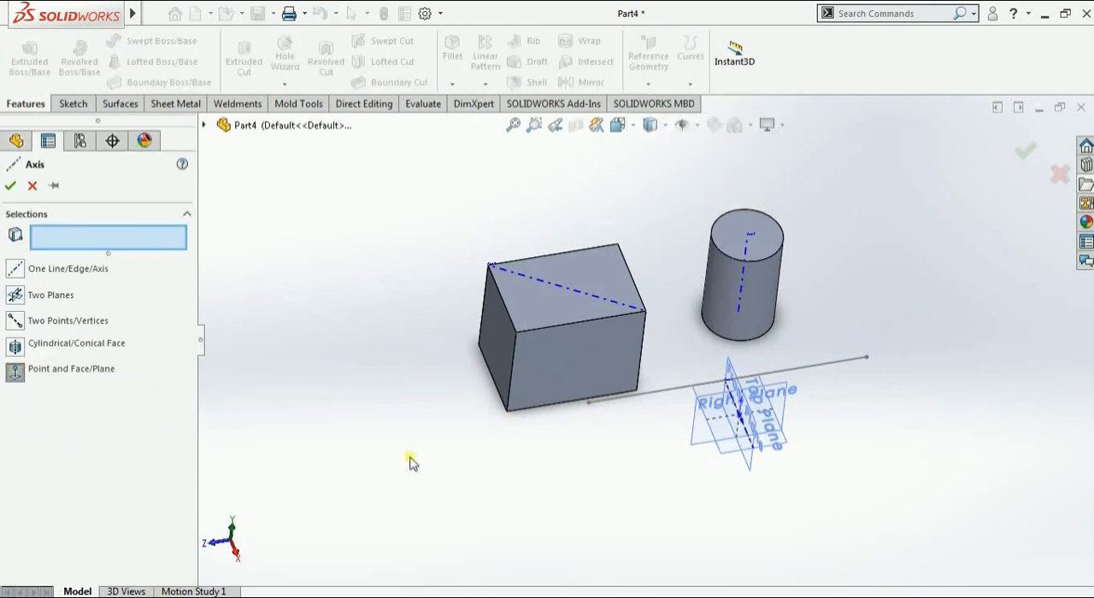
{"action": "left_click", "coordinate": [587, 403]}
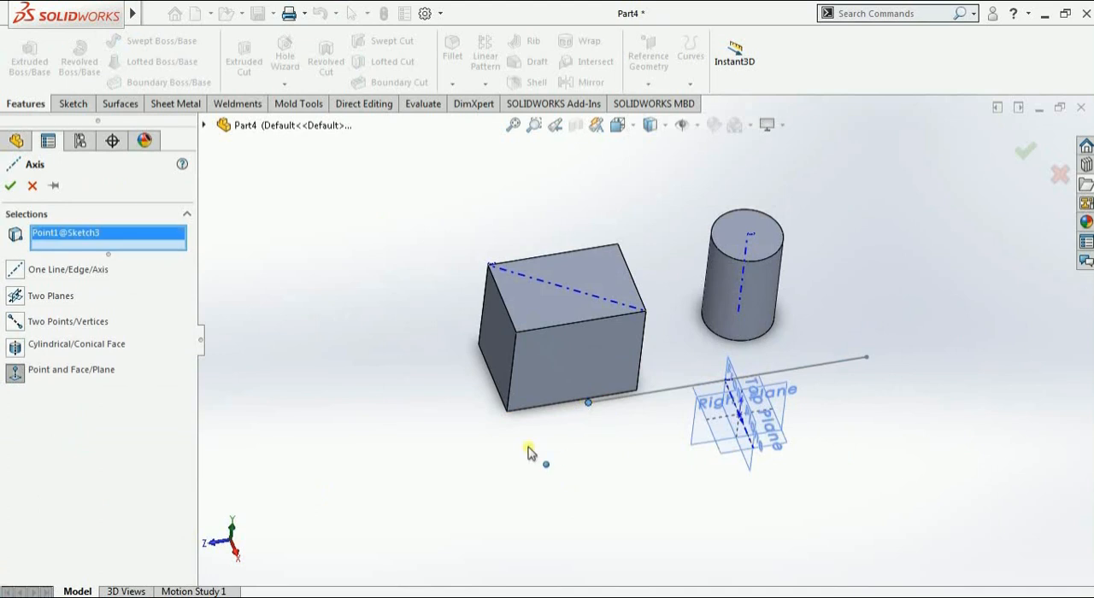
{"action": "left_click", "coordinate": [552, 358]}
{"action": "middle_click_drag", "start_coordinate": [483, 459], "coordinate": [579, 440]}
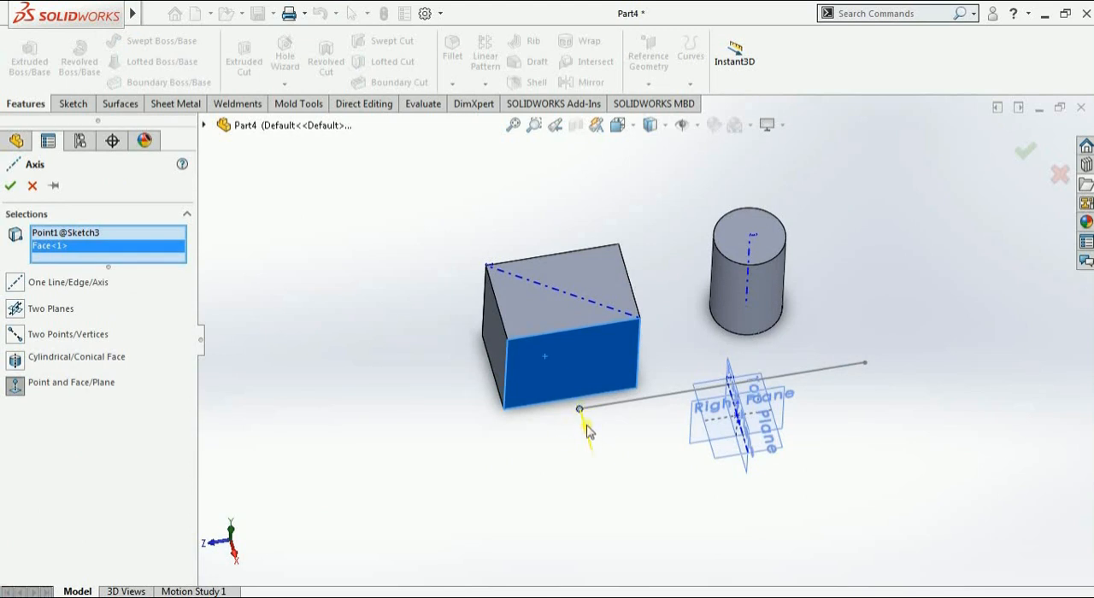
{"action": "left_click", "coordinate": [8, 186]}
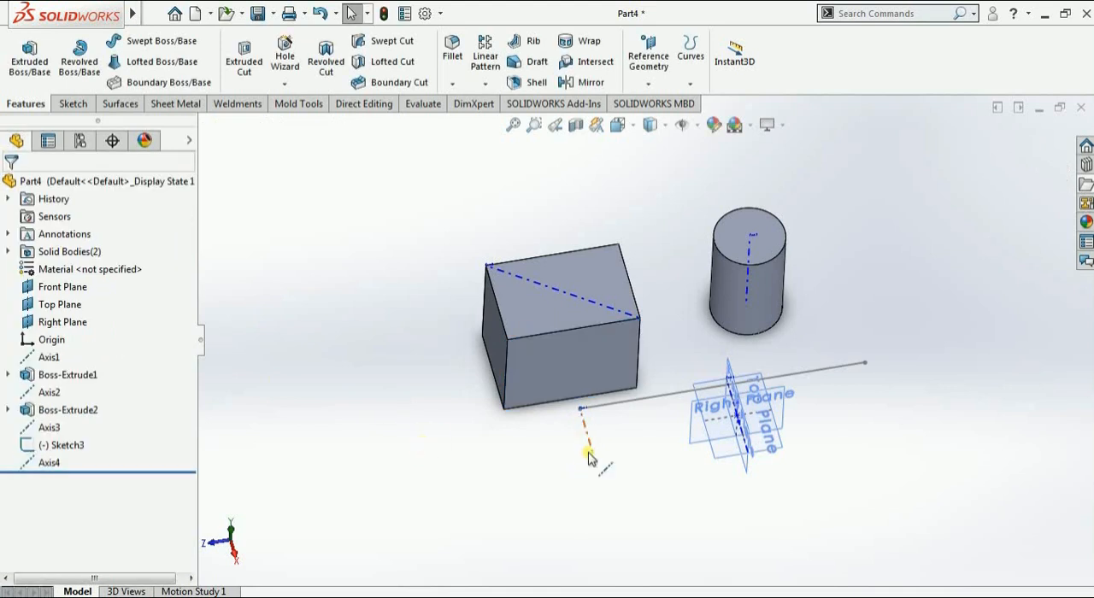
Set up a One Line/Edge/Axis reference axis with the horizontal sketch line beside the block as its reference
{"action": "scroll", "coordinate": [588, 457], "scroll_direction": "down", "scroll_amount": 3}
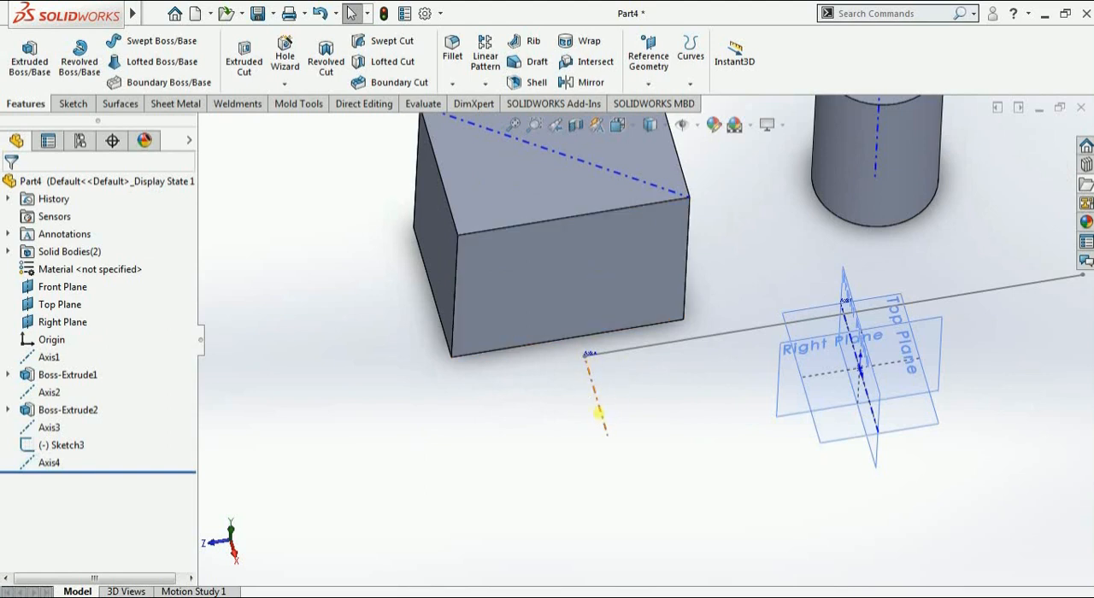
{"action": "scroll", "coordinate": [600, 405], "scroll_direction": "up", "scroll_amount": 3}
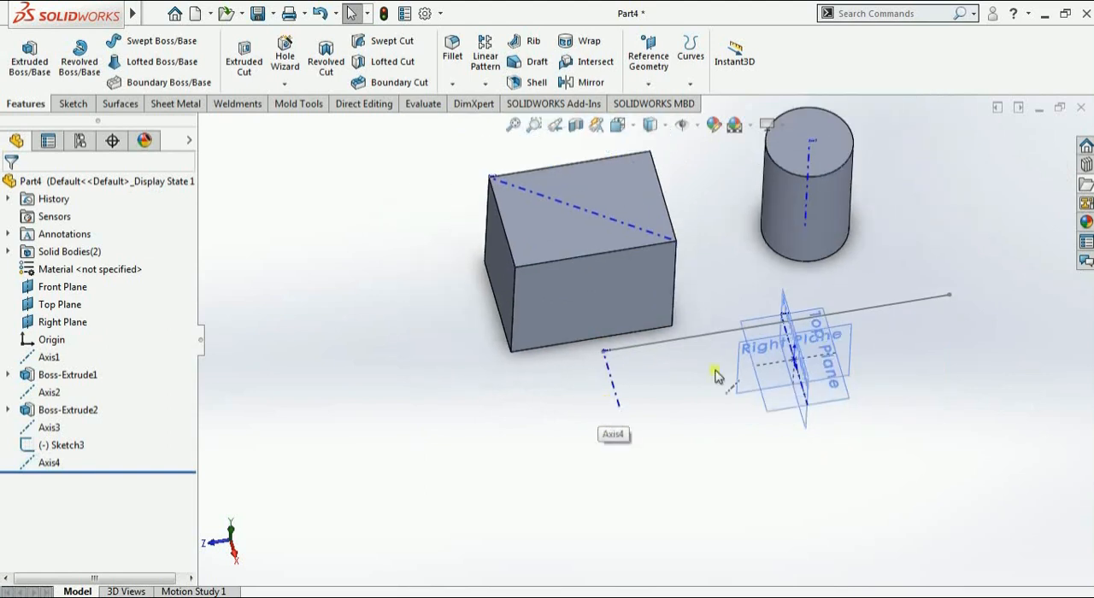
{"action": "left_click", "coordinate": [648, 84]}
{"action": "left_click", "coordinate": [664, 122]}
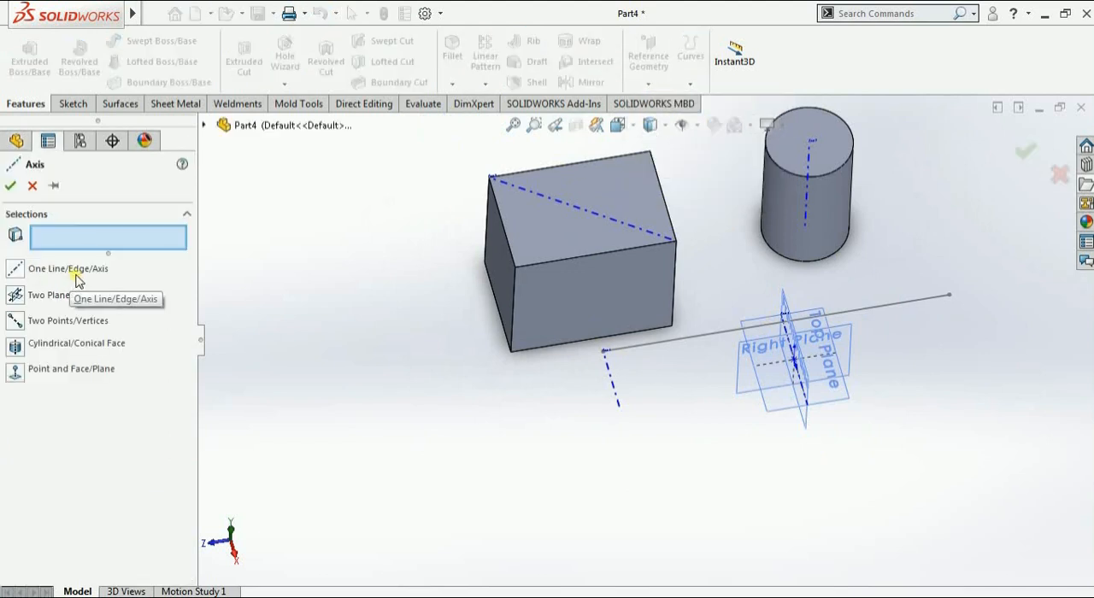
{"action": "left_click", "coordinate": [12, 273]}
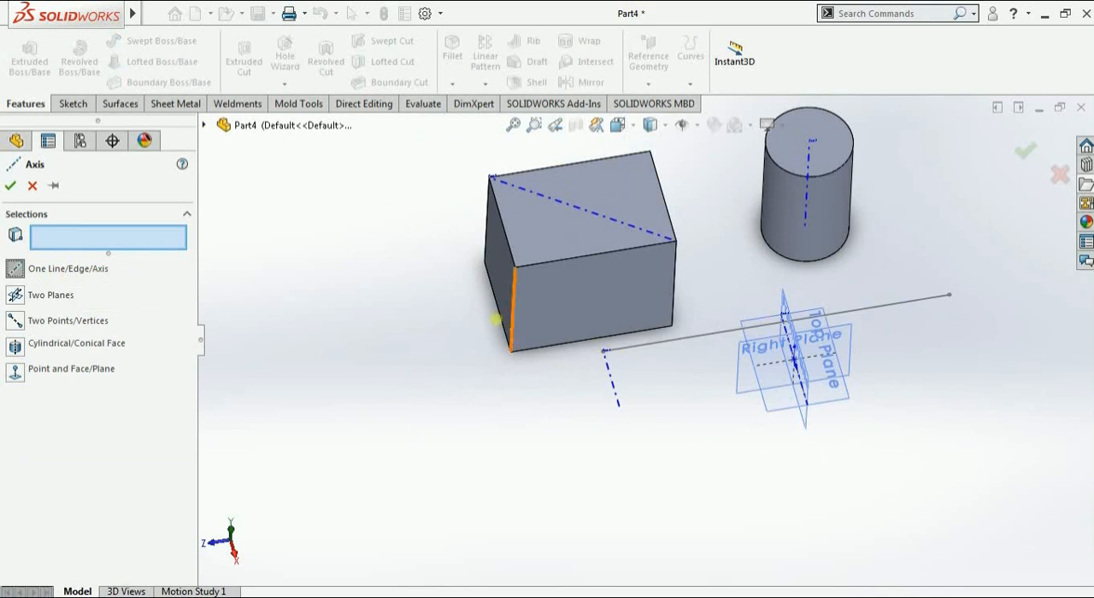
{"action": "left_click", "coordinate": [660, 347]}
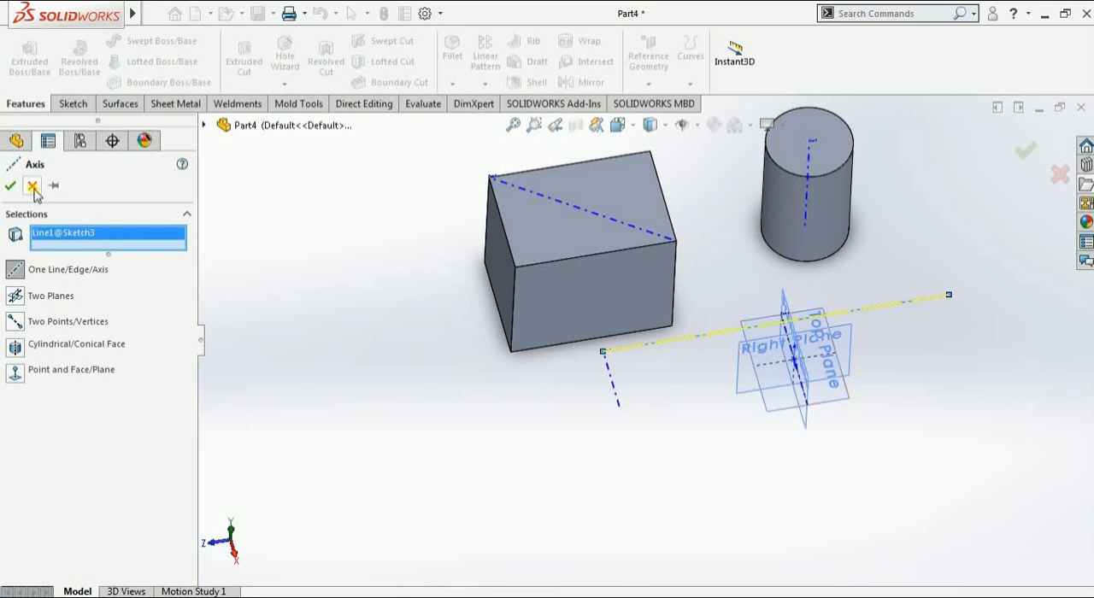
Try the block's nearest vertical edge, and after clearing it the sketch line's far endpoint, as the axis reference
{"action": "right_click", "coordinate": [66, 240]}
{"action": "left_click", "coordinate": [221, 266]}
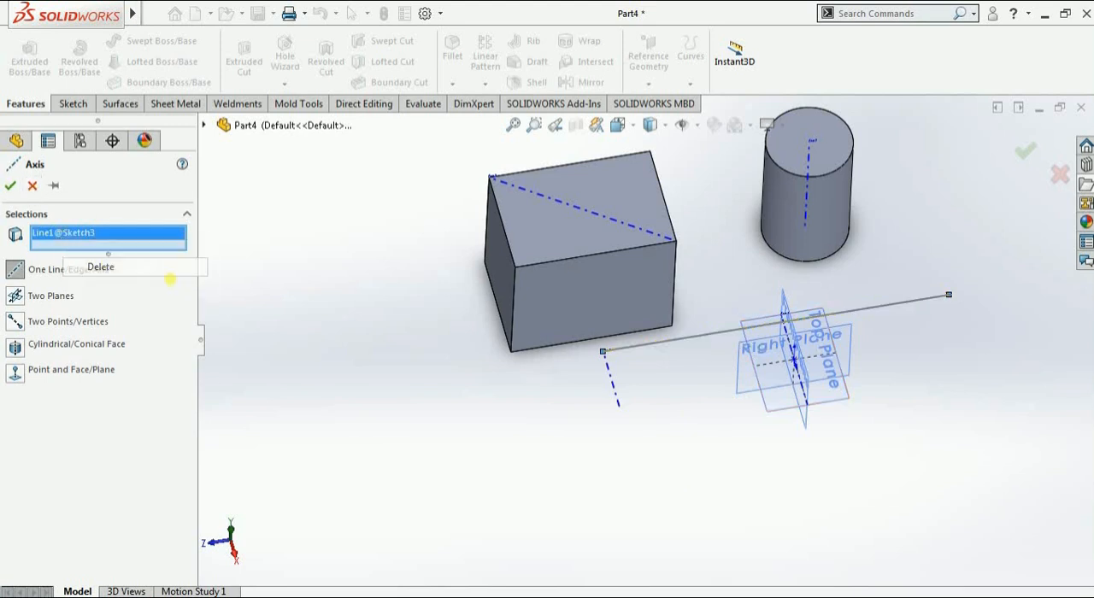
{"action": "left_click", "coordinate": [513, 295]}
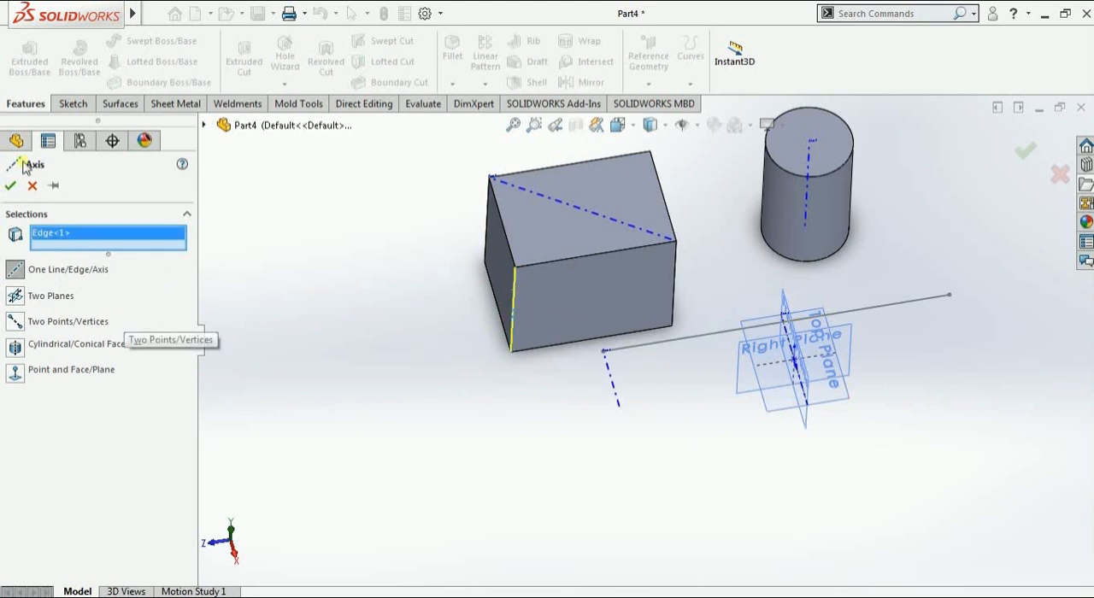
{"action": "left_click", "coordinate": [51, 242]}
{"action": "right_click", "coordinate": [51, 242]}
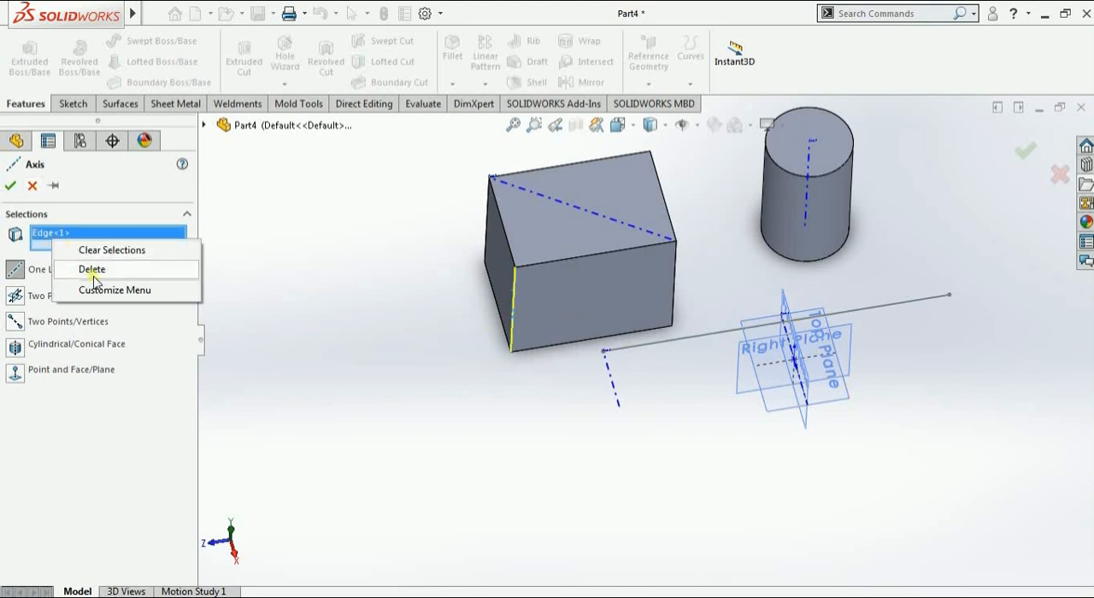
{"action": "left_click", "coordinate": [93, 270]}
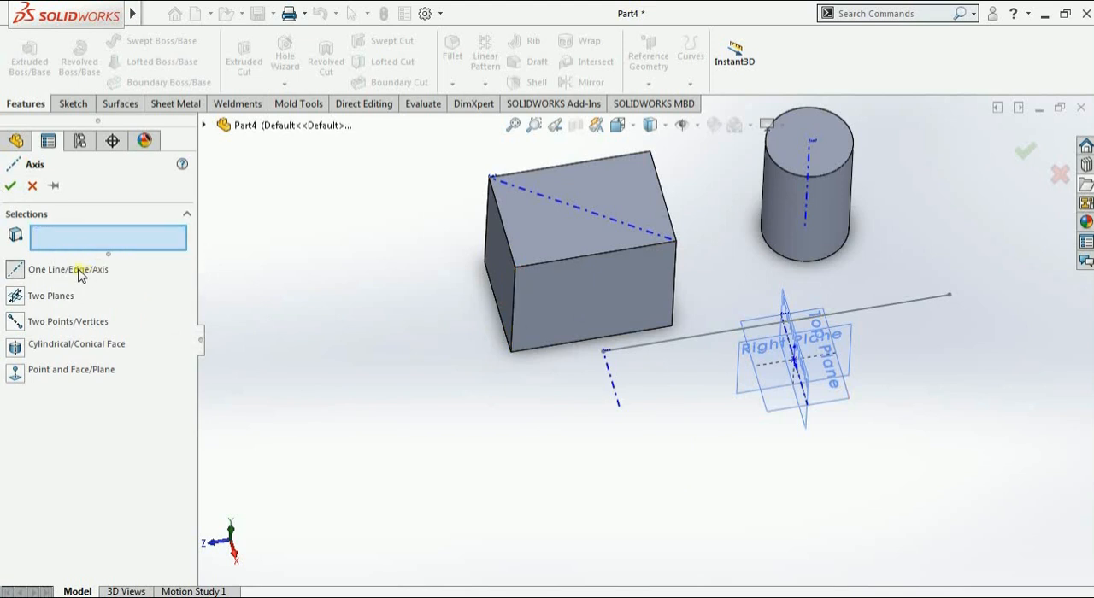
{"action": "left_click", "coordinate": [949, 296]}
{"action": "left_click", "coordinate": [11, 186]}
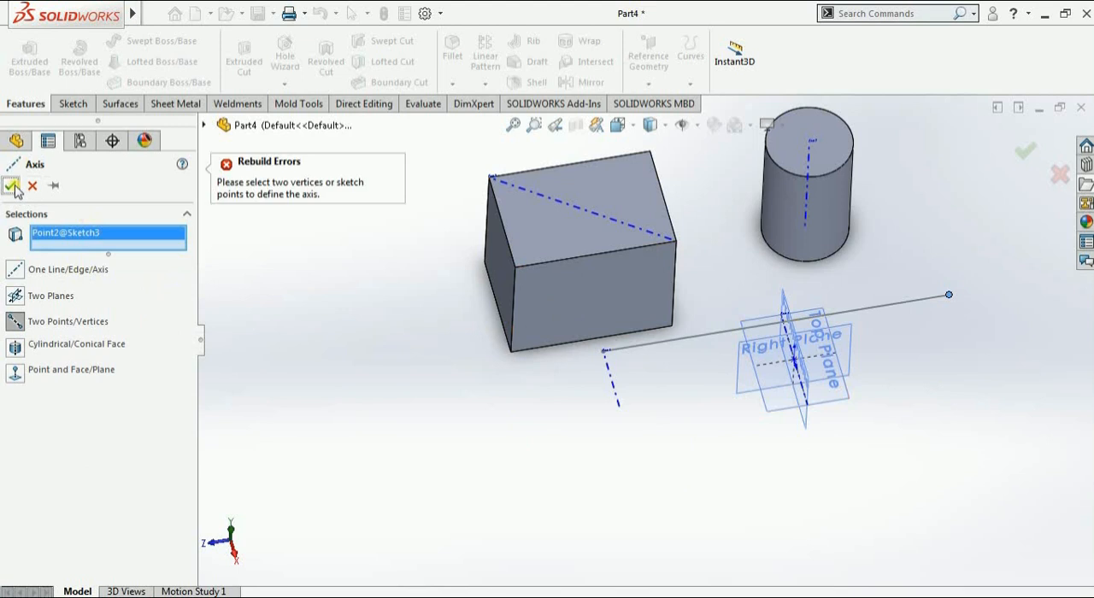
Create the One Line/Edge/Axis reference axis along the full horizontal sketch line
{"action": "left_click", "coordinate": [672, 345]}
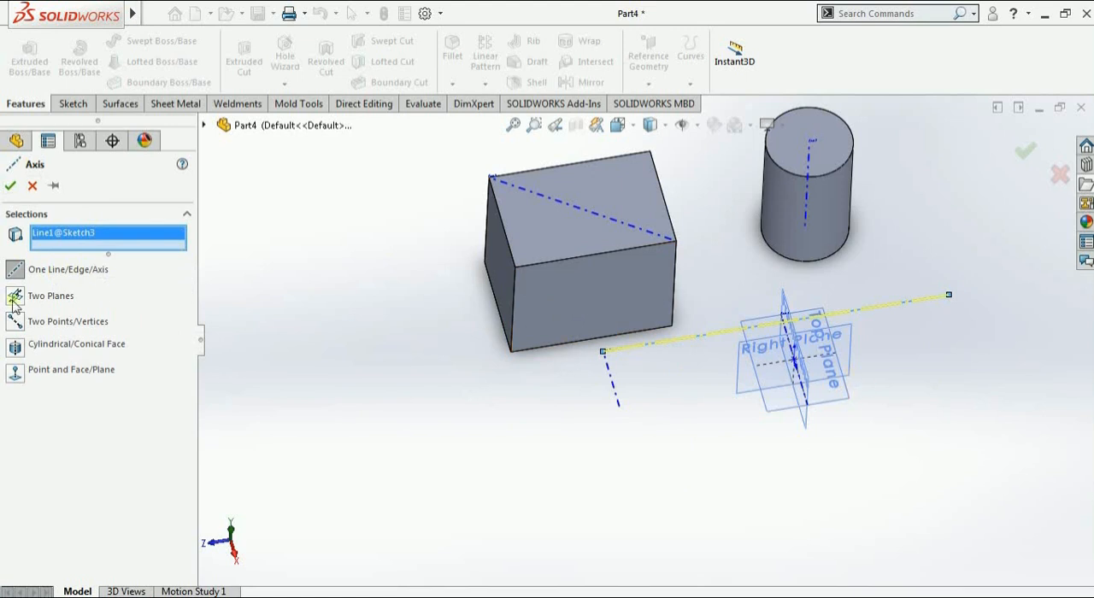
{"action": "left_click", "coordinate": [11, 185]}
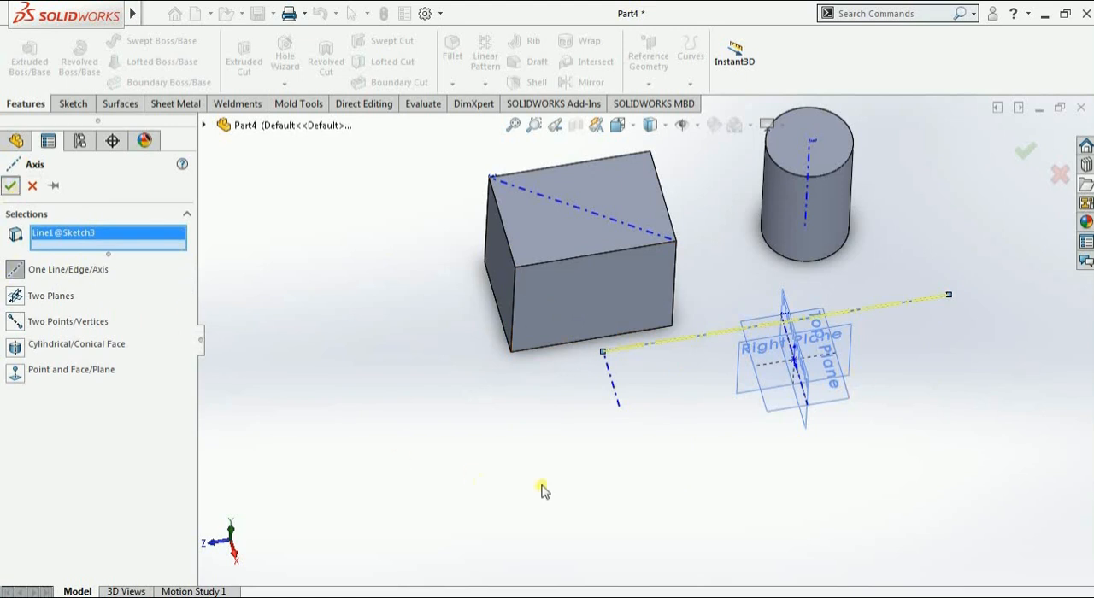
{"action": "left_click", "coordinate": [694, 409]}
{"action": "scroll", "coordinate": [712, 343], "scroll_direction": "down", "scroll_amount": 3}
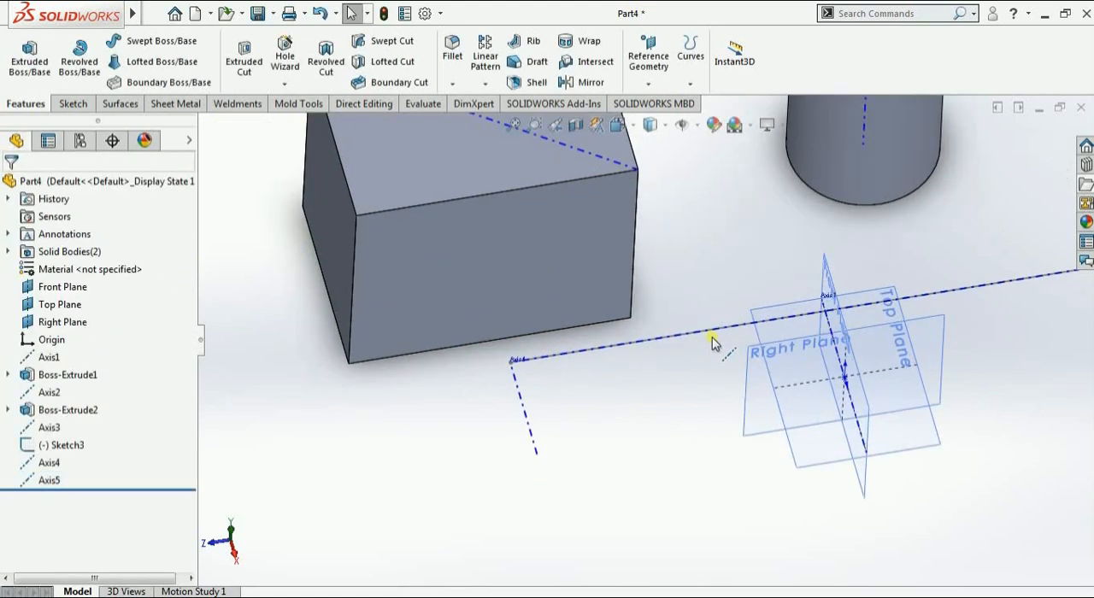
{"action": "scroll", "coordinate": [709, 342], "scroll_direction": "up", "scroll_amount": 1}
{"action": "scroll", "coordinate": [710, 342], "scroll_direction": "up", "scroll_amount": 4}
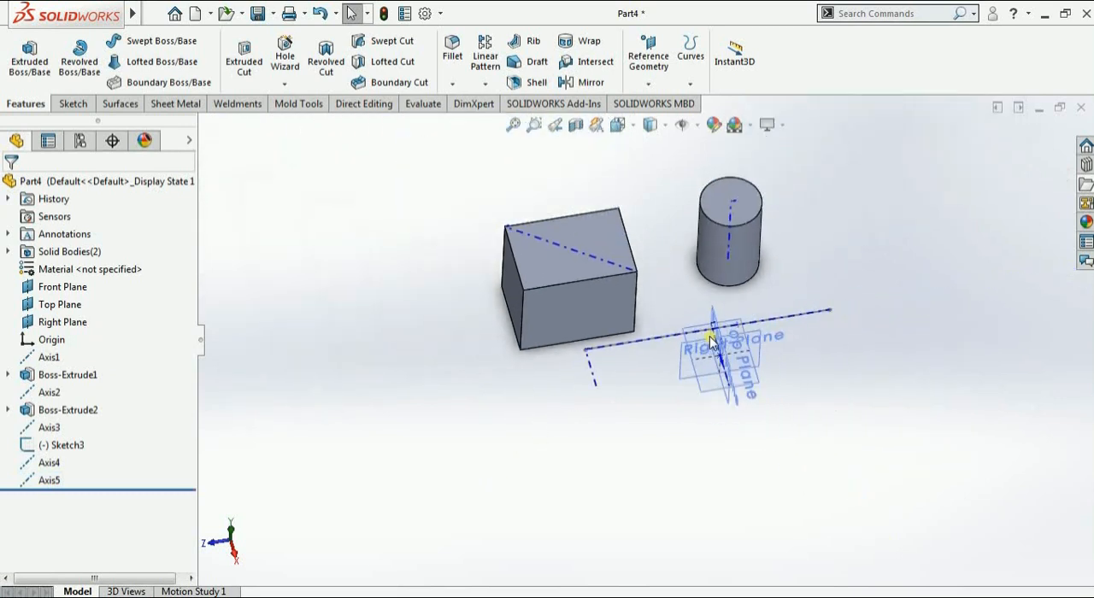
{"action": "left_click", "coordinate": [649, 80]}
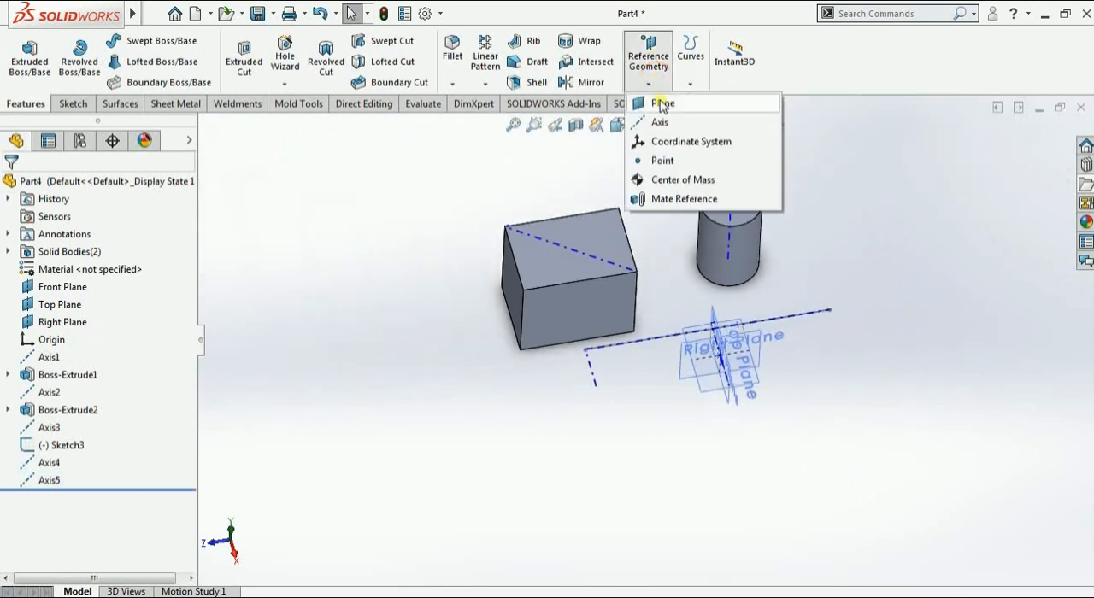
{"action": "left_click", "coordinate": [663, 123]}
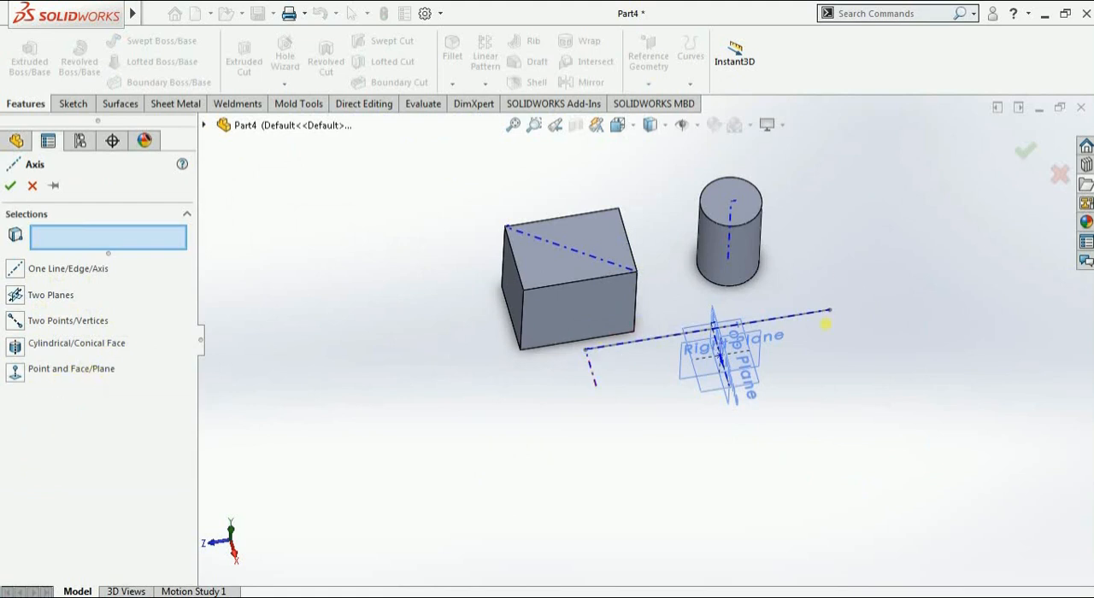
{"action": "left_click", "coordinate": [12, 186]}
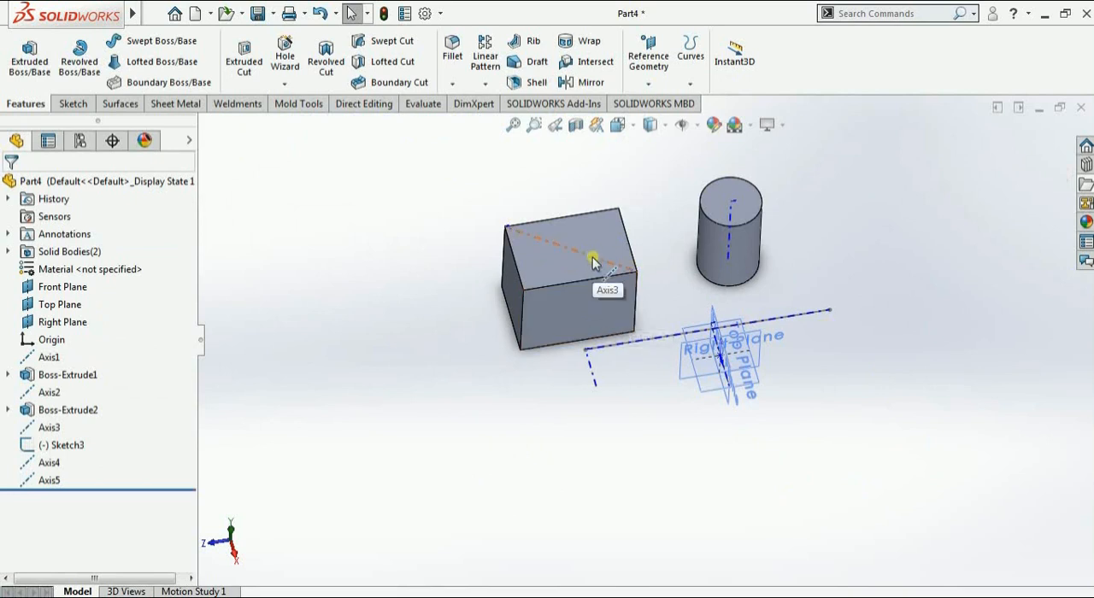
{"action": "left_click", "coordinate": [649, 84]}
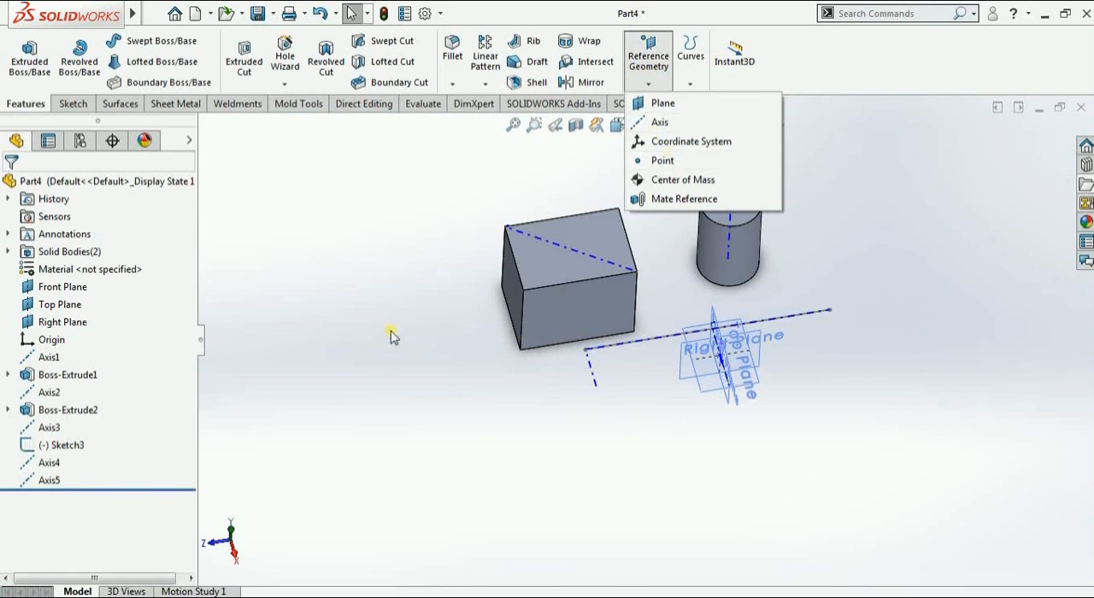
{"action": "left_click", "coordinate": [390, 336]}
Create a new Part document
{"action": "left_click", "coordinate": [154, 14]}
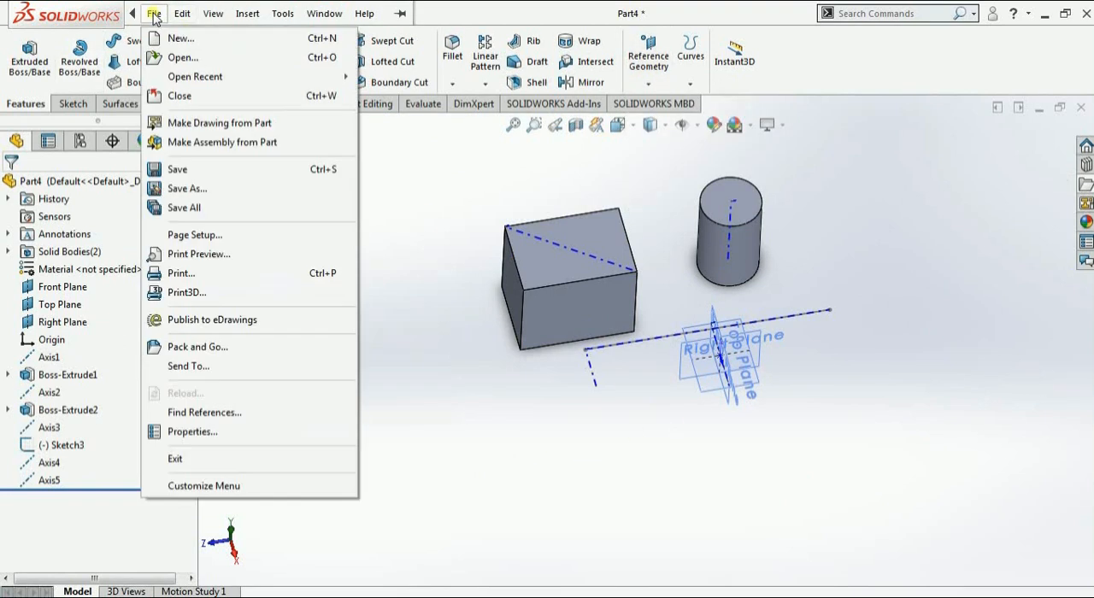
{"action": "left_click", "coordinate": [166, 39]}
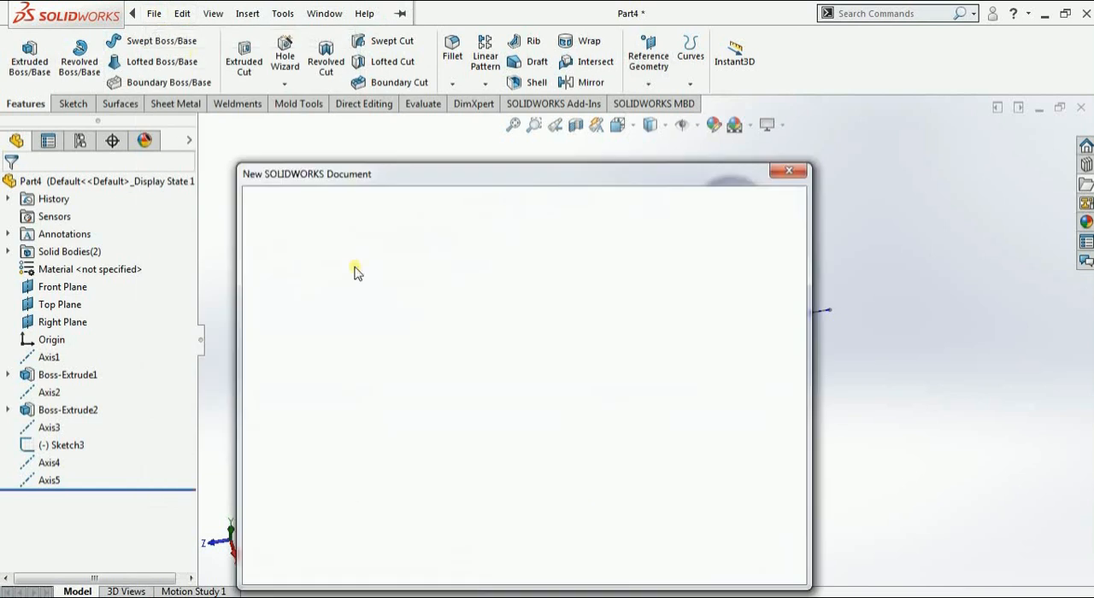
{"action": "left_click", "coordinate": [646, 313]}
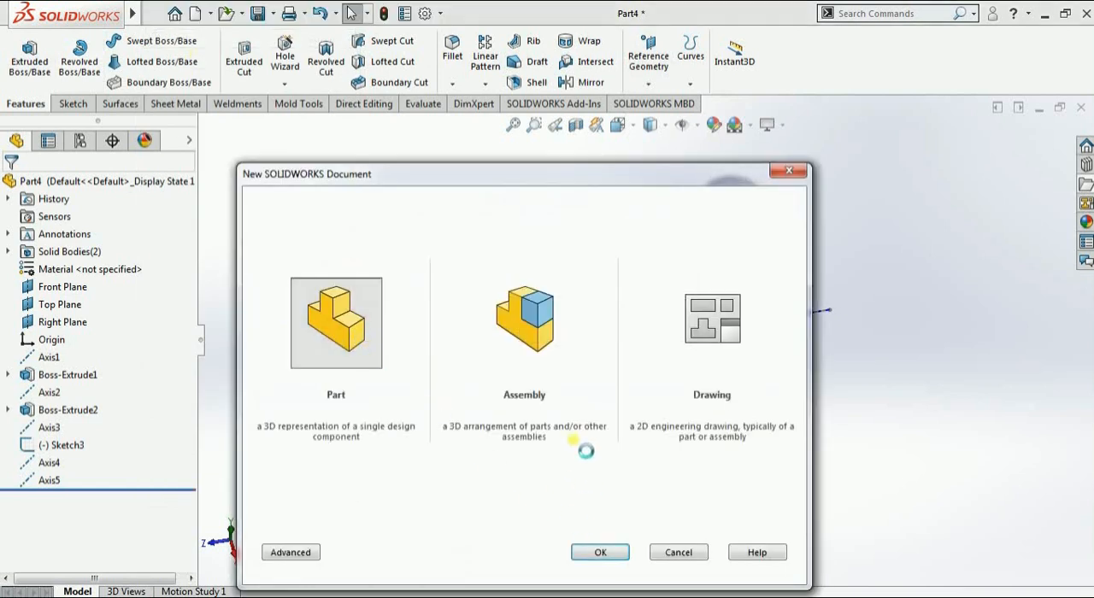
{"action": "left_click", "coordinate": [589, 551]}
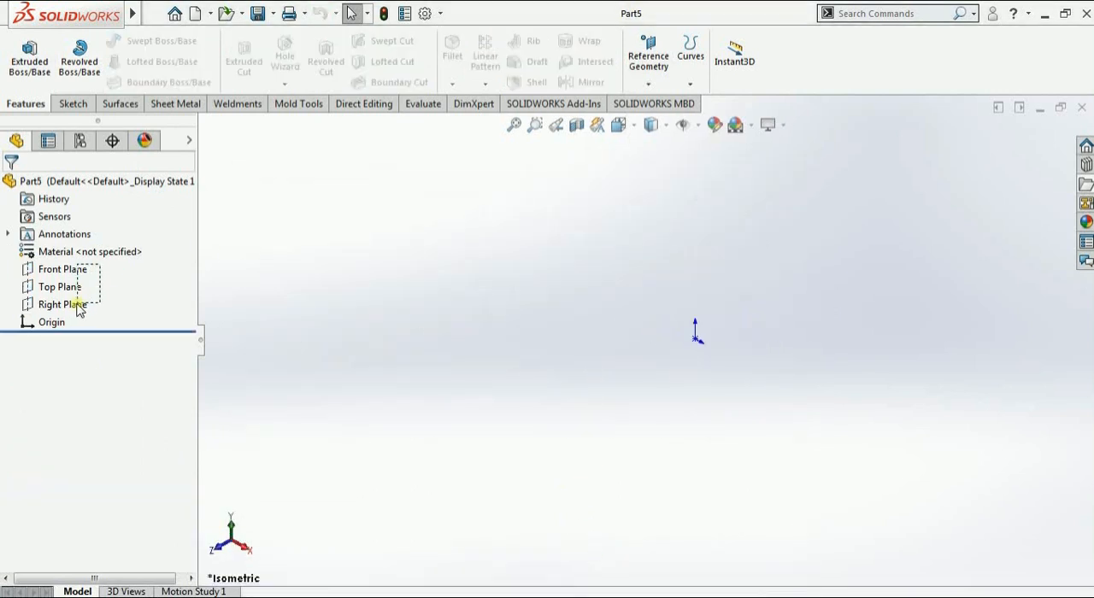
Show the Front, Top and Right planes together in the new part
{"action": "left_click", "coordinate": [75, 306], "text": "shift"}
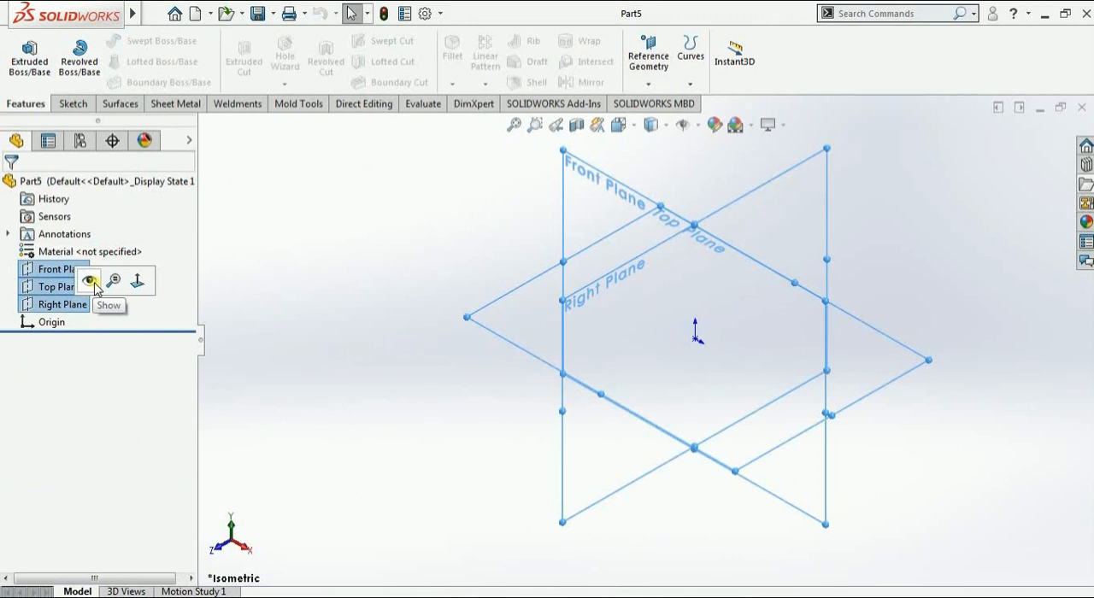
{"action": "left_click", "coordinate": [90, 281]}
{"action": "left_click", "coordinate": [389, 277]}
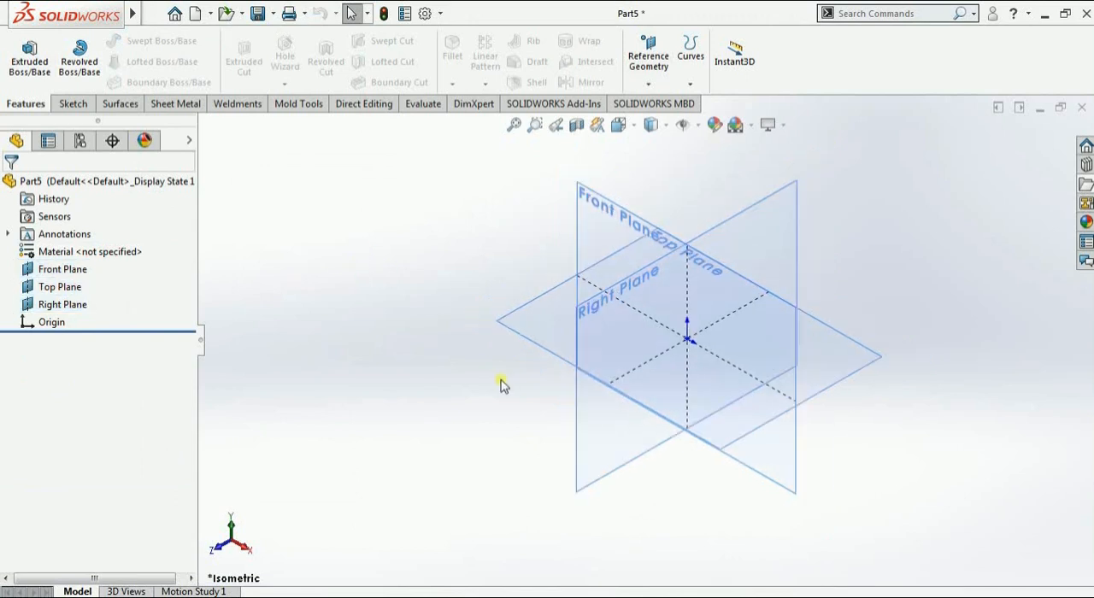
{"action": "middle_click_drag", "start_coordinate": [501, 383], "coordinate": [521, 376]}
{"action": "middle_click_drag", "start_coordinate": [329, 512], "coordinate": [262, 502]}
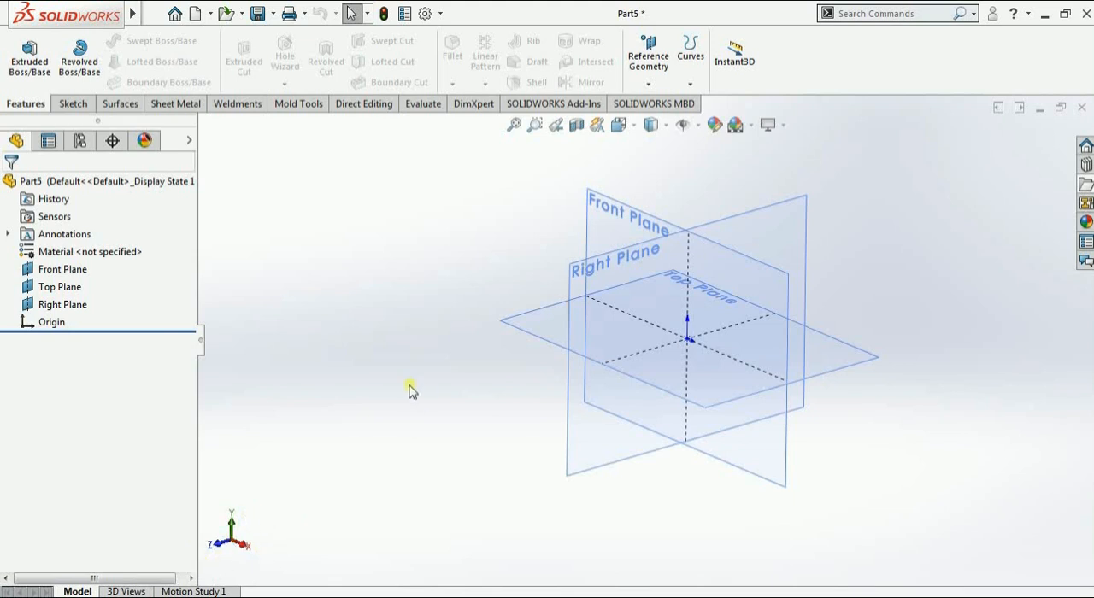
{"action": "left_click", "coordinate": [653, 84]}
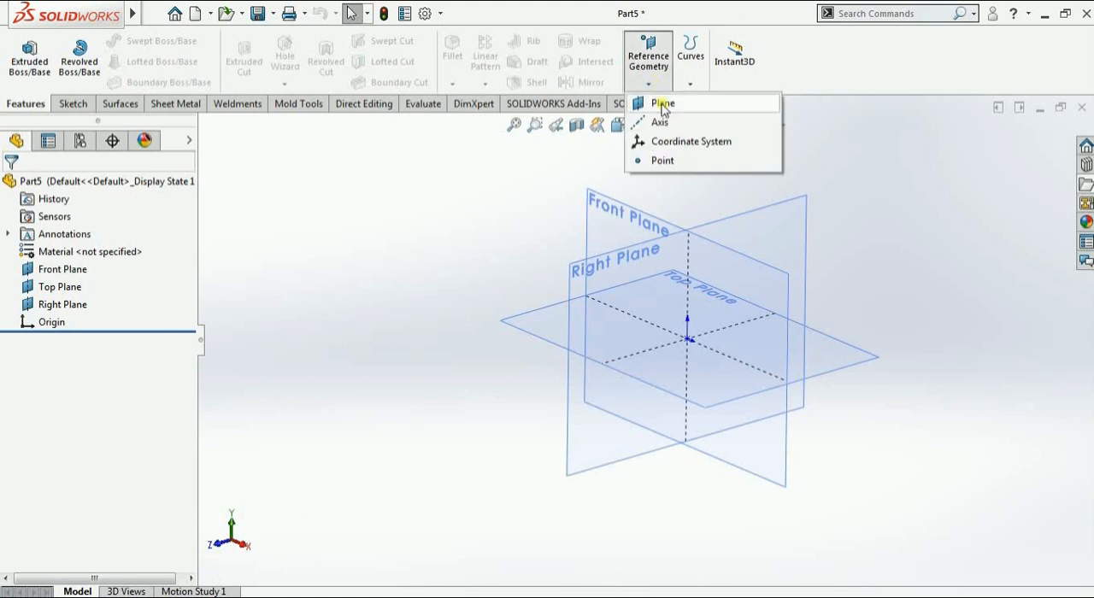
{"action": "left_click", "coordinate": [672, 143]}
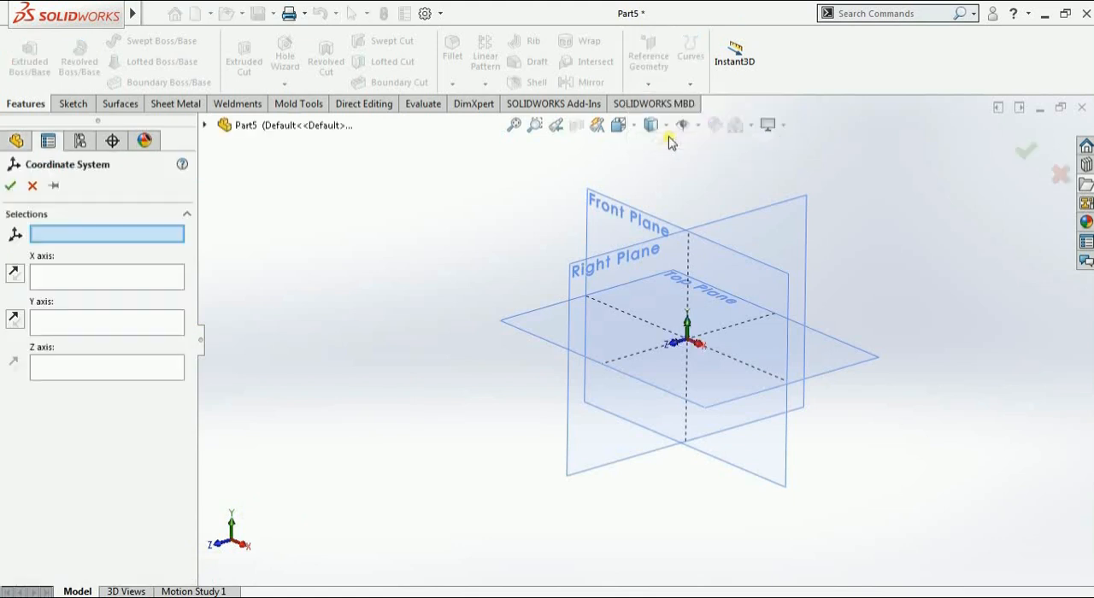
{"action": "scroll", "coordinate": [688, 338], "scroll_direction": "down", "scroll_amount": 2}
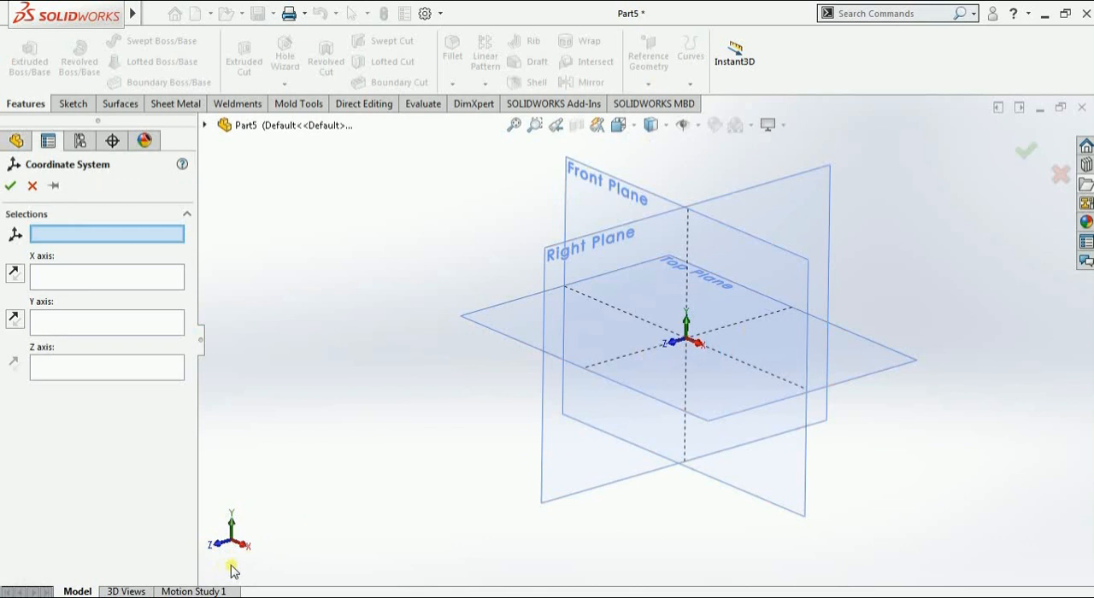
{"action": "left_click", "coordinate": [34, 186]}
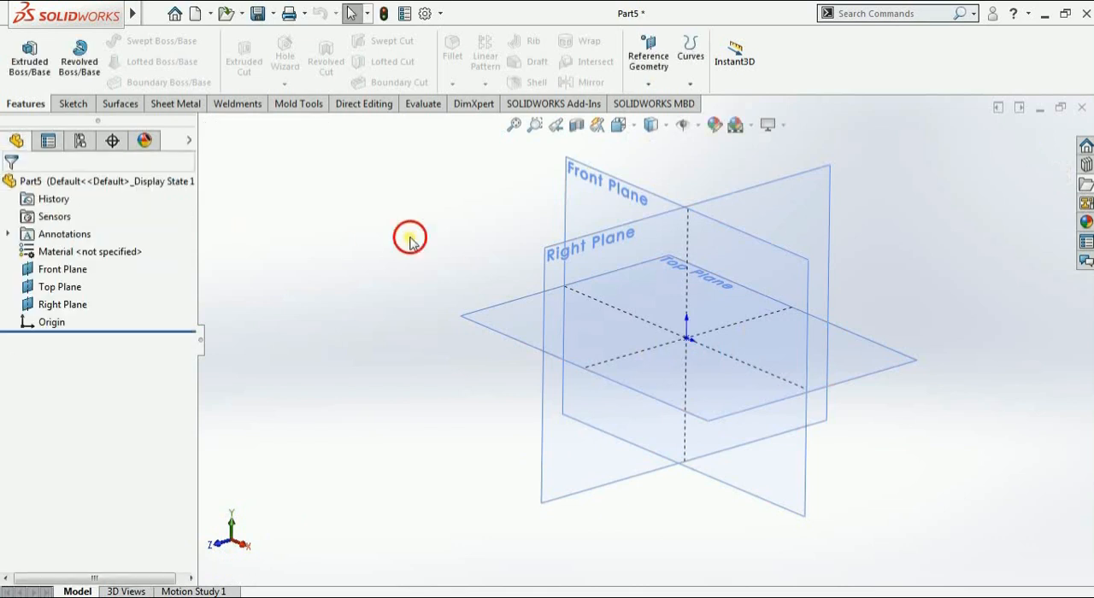
Sketch a center rectangle about 1.6 mm wide on the Top Plane, centered to the left of the origin, and exit the sketch
{"action": "left_click", "coordinate": [498, 330]}
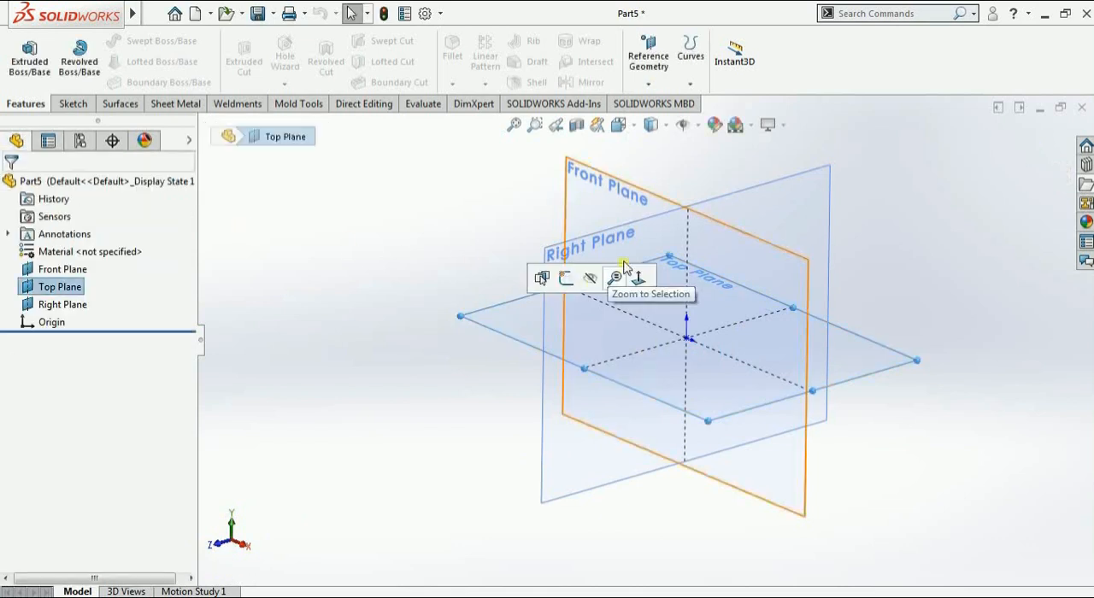
{"action": "left_click", "coordinate": [565, 277]}
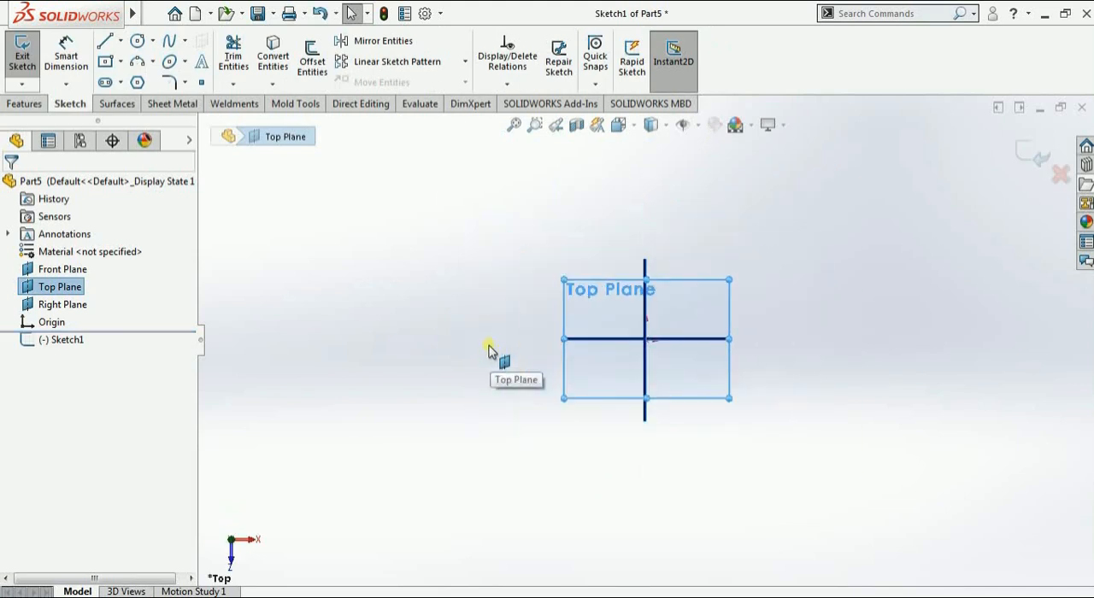
{"action": "left_click", "coordinate": [104, 61]}
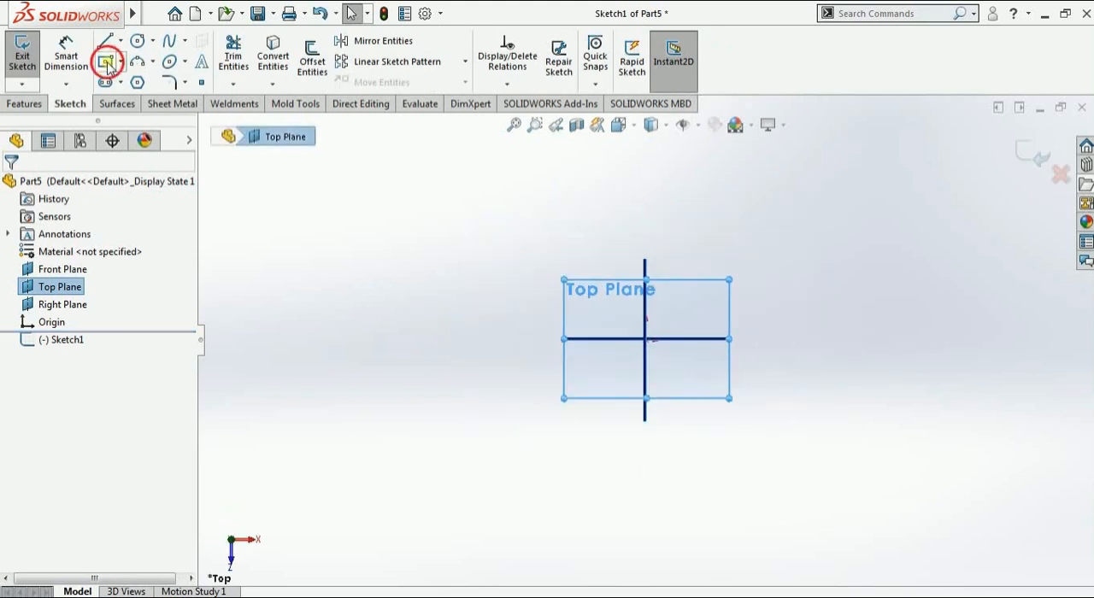
{"action": "left_click", "coordinate": [513, 339]}
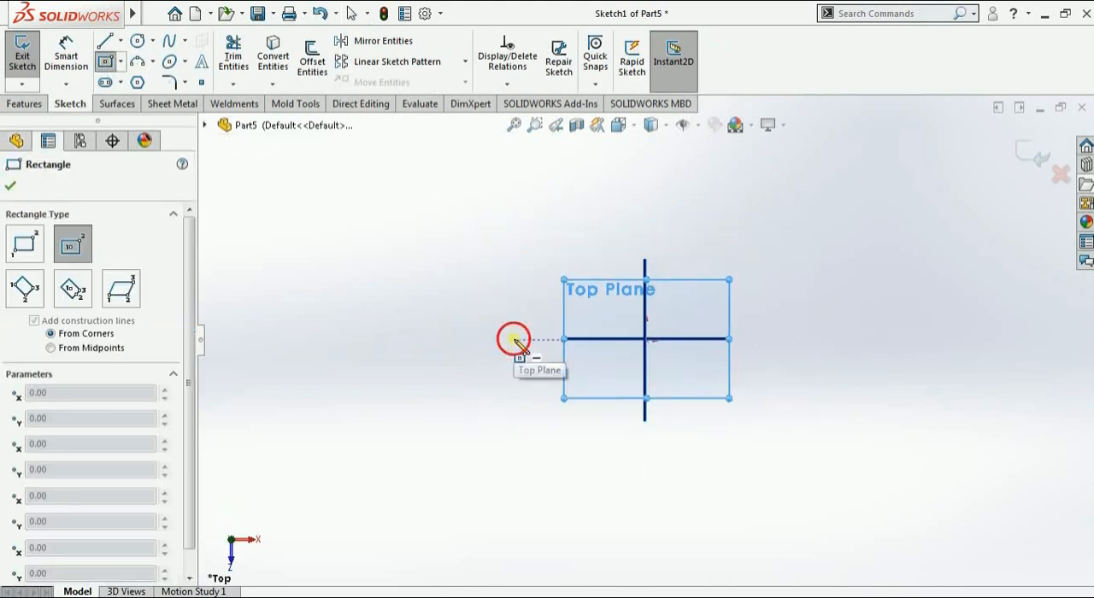
{"action": "left_click", "coordinate": [462, 395]}
{"action": "left_click", "coordinate": [10, 185]}
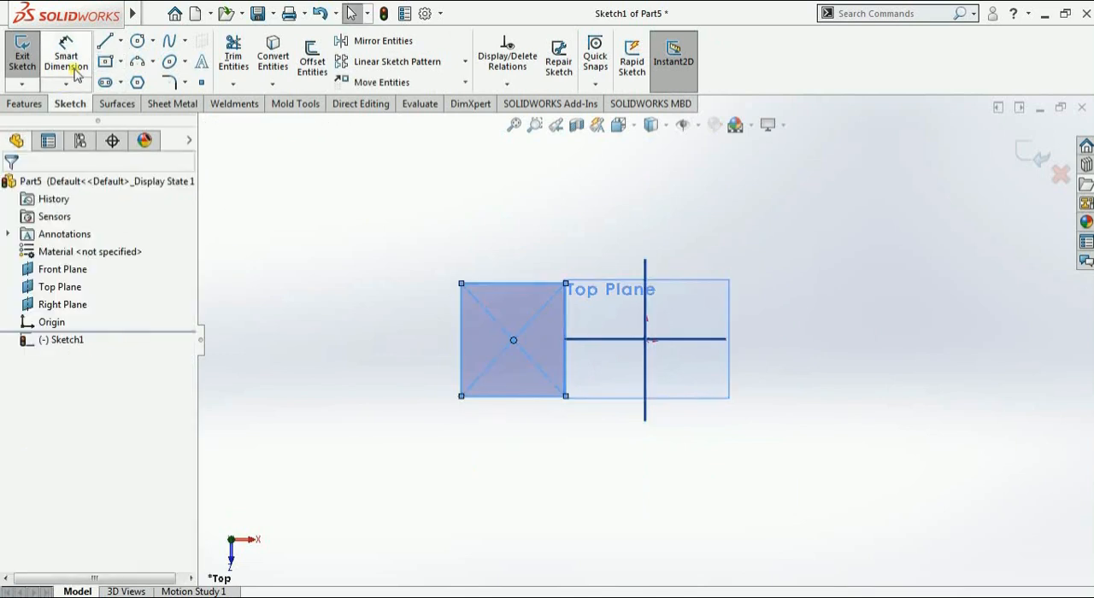
{"action": "left_click", "coordinate": [22, 53]}
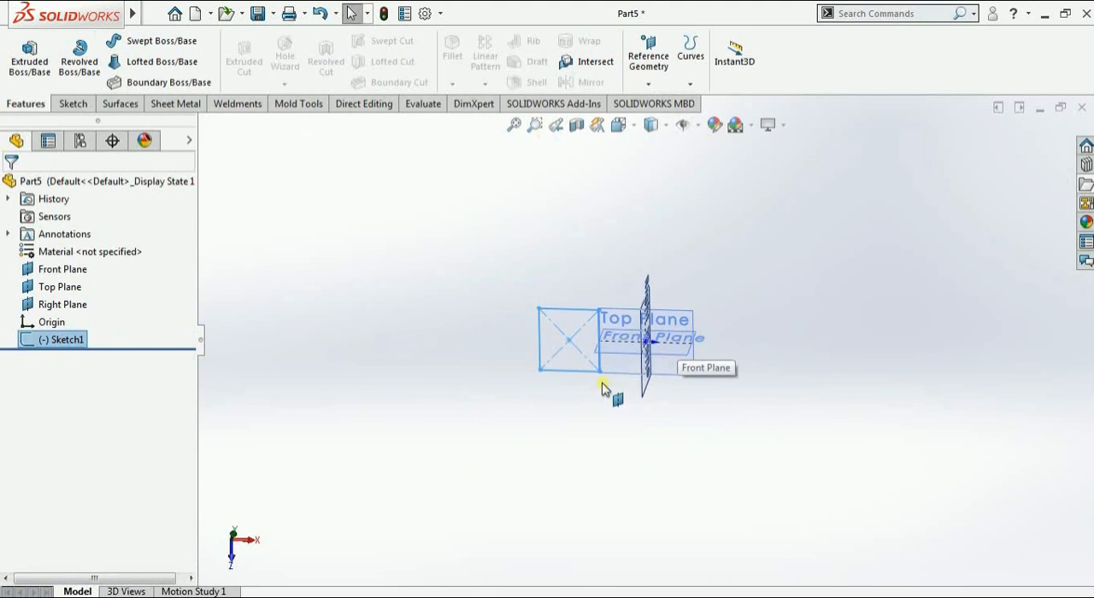
Extrude the rectangle as a blind boss 2 mm deep
{"action": "middle_click_drag", "start_coordinate": [606, 391], "coordinate": [469, 245]}
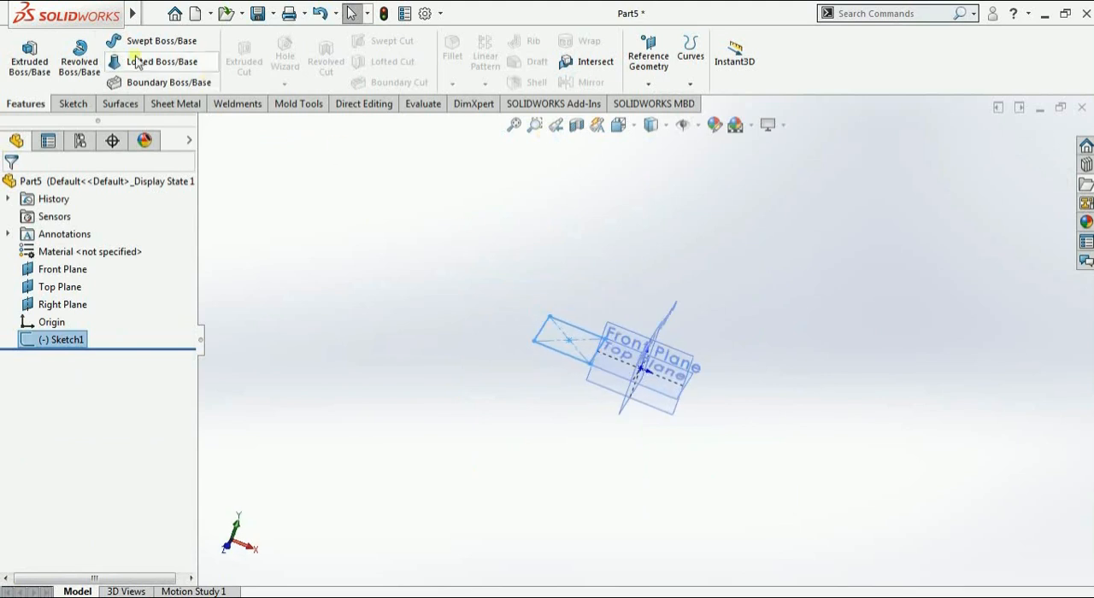
{"action": "left_click", "coordinate": [29, 57]}
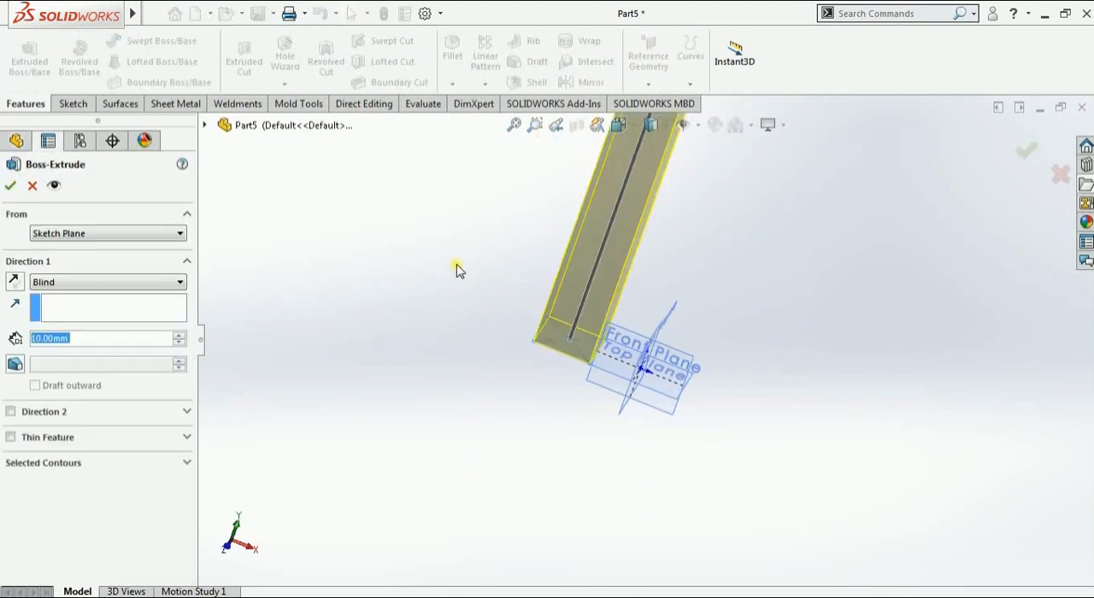
{"action": "type", "text": "2"}
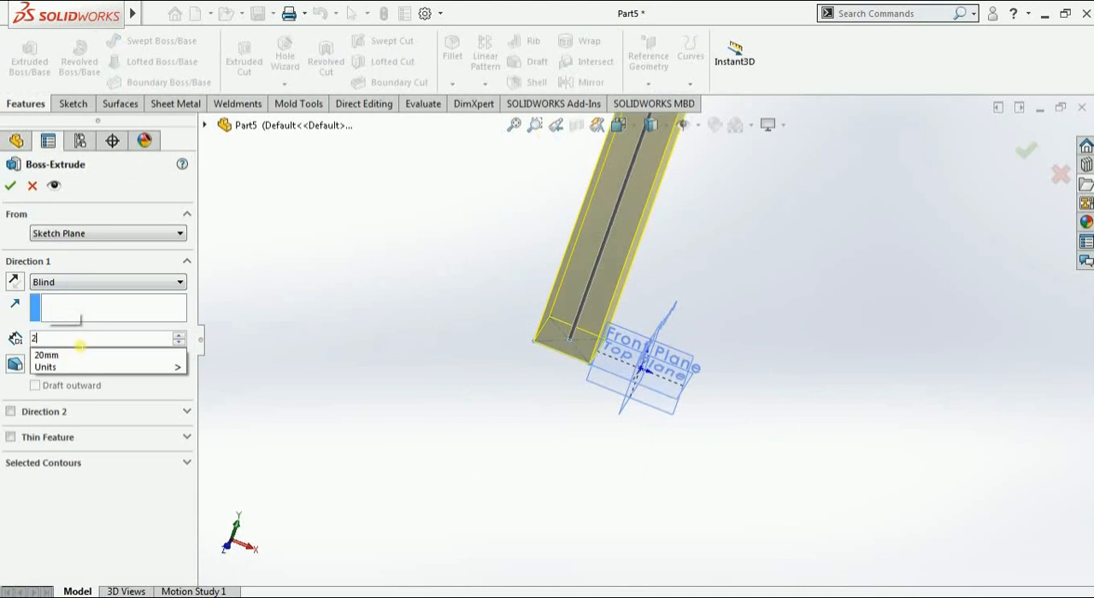
{"action": "key", "text": "Return"}
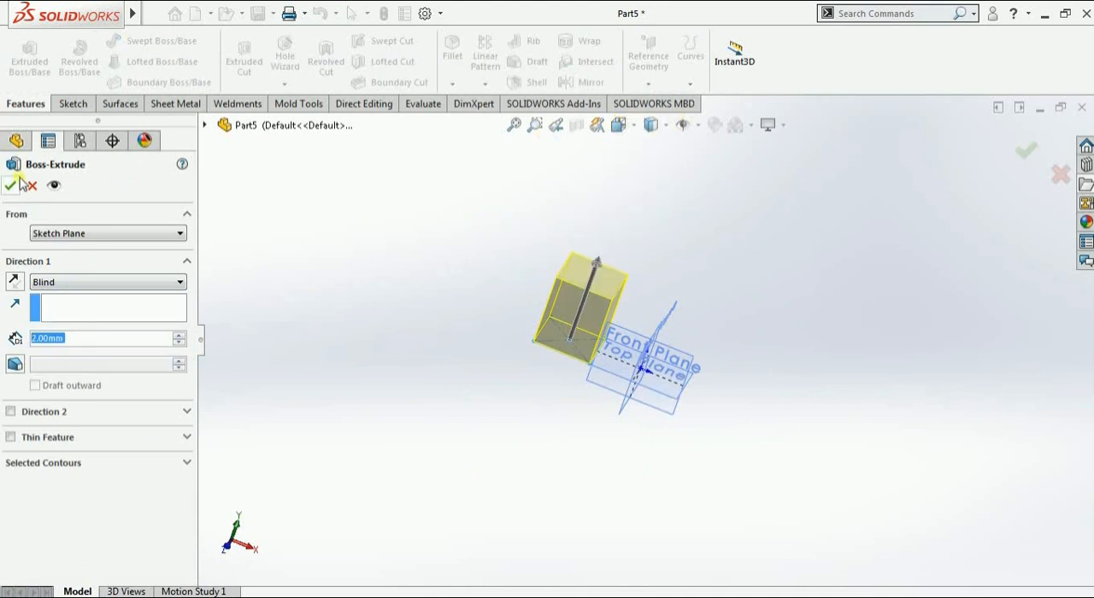
{"action": "left_click", "coordinate": [11, 185]}
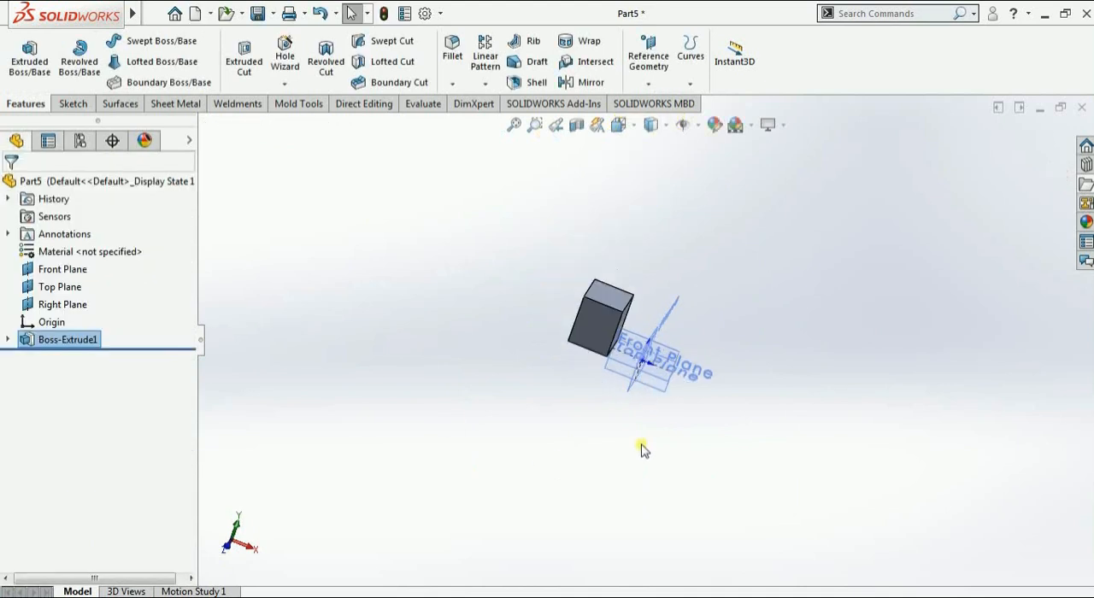
Start a coordinate system with its origin on the rear vertex of the block's top face and its X axis set by the front face
{"action": "scroll", "coordinate": [641, 445], "scroll_direction": "down", "scroll_amount": 3}
{"action": "middle_click_drag", "start_coordinate": [631, 446], "coordinate": [581, 404]}
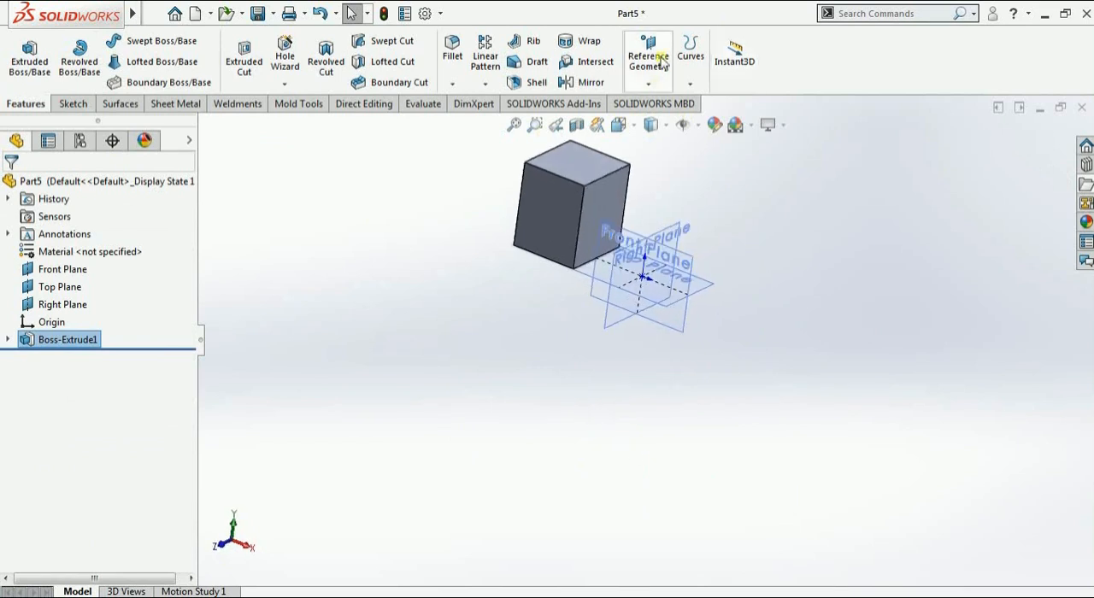
{"action": "left_click", "coordinate": [650, 85]}
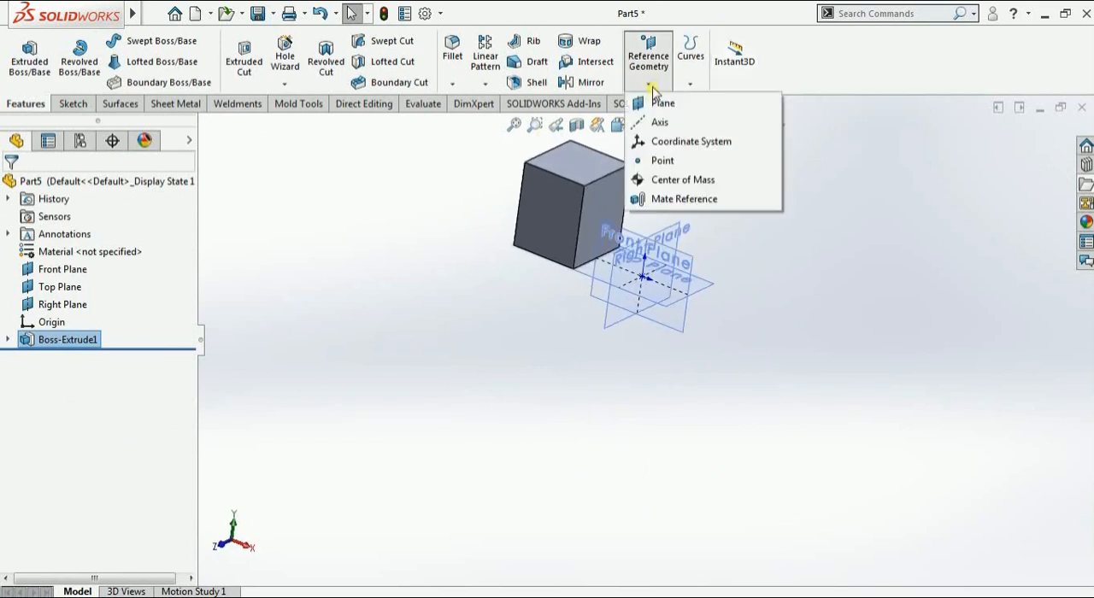
{"action": "left_click", "coordinate": [675, 141]}
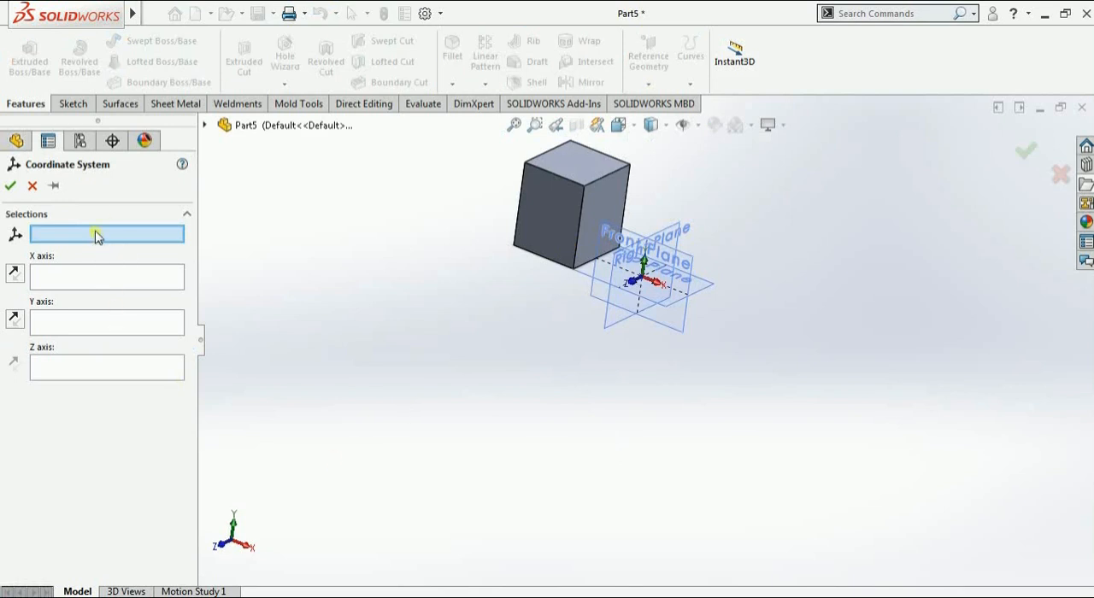
{"action": "scroll", "coordinate": [677, 327], "scroll_direction": "down", "scroll_amount": 2}
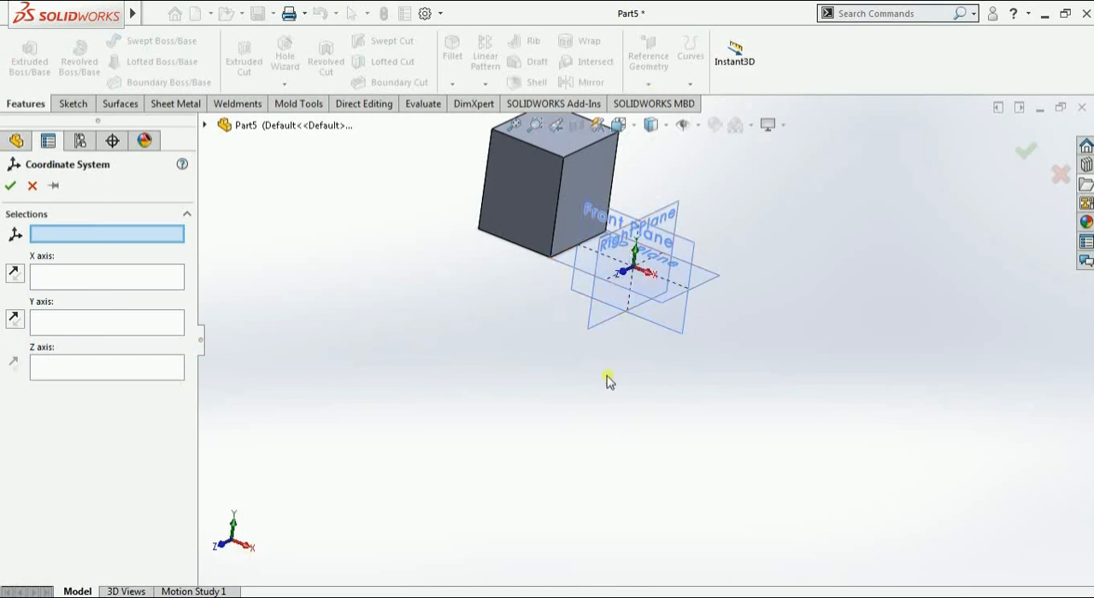
{"action": "scroll", "coordinate": [608, 379], "scroll_direction": "up", "scroll_amount": 1}
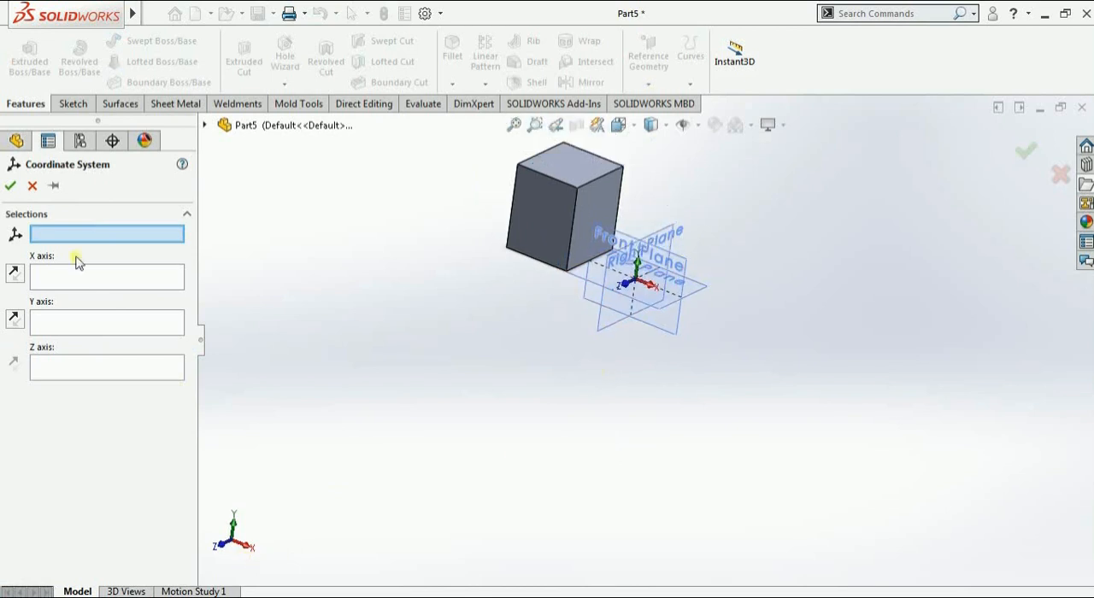
{"action": "left_click", "coordinate": [566, 144]}
{"action": "scroll", "coordinate": [581, 236], "scroll_direction": "up", "scroll_amount": 2}
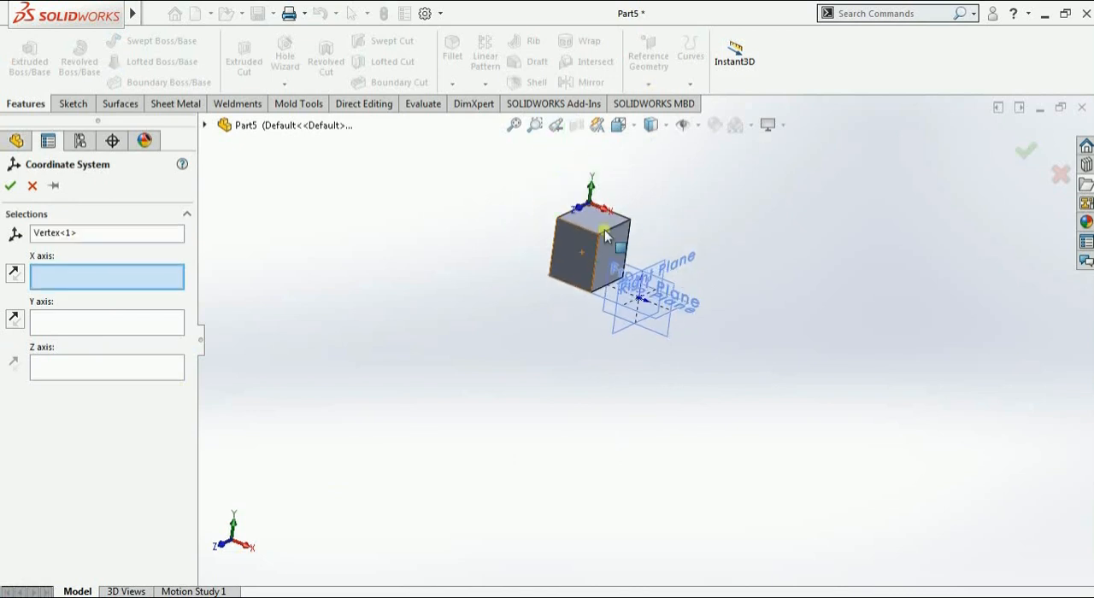
{"action": "scroll", "coordinate": [631, 216], "scroll_direction": "down", "scroll_amount": 3}
{"action": "scroll", "coordinate": [558, 372], "scroll_direction": "down", "scroll_amount": 1}
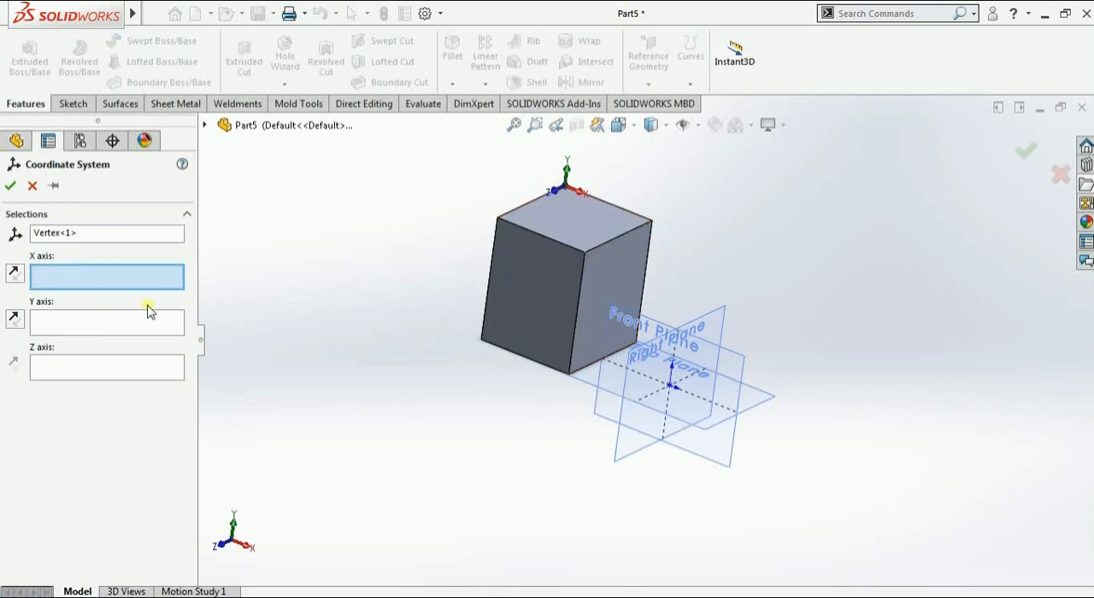
{"action": "left_click", "coordinate": [513, 275]}
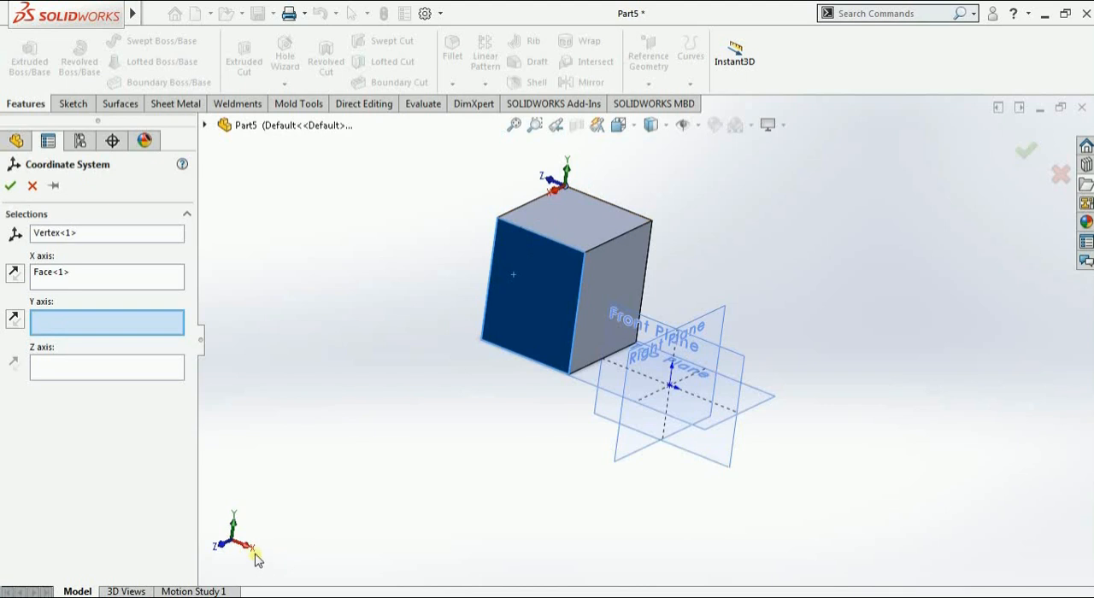
Try the block's right face for the Y axis, replace it with the bottom face, and create the coordinate system
{"action": "middle_click_drag", "start_coordinate": [316, 498], "coordinate": [368, 504]}
{"action": "middle_click_drag", "start_coordinate": [507, 214], "coordinate": [441, 251]}
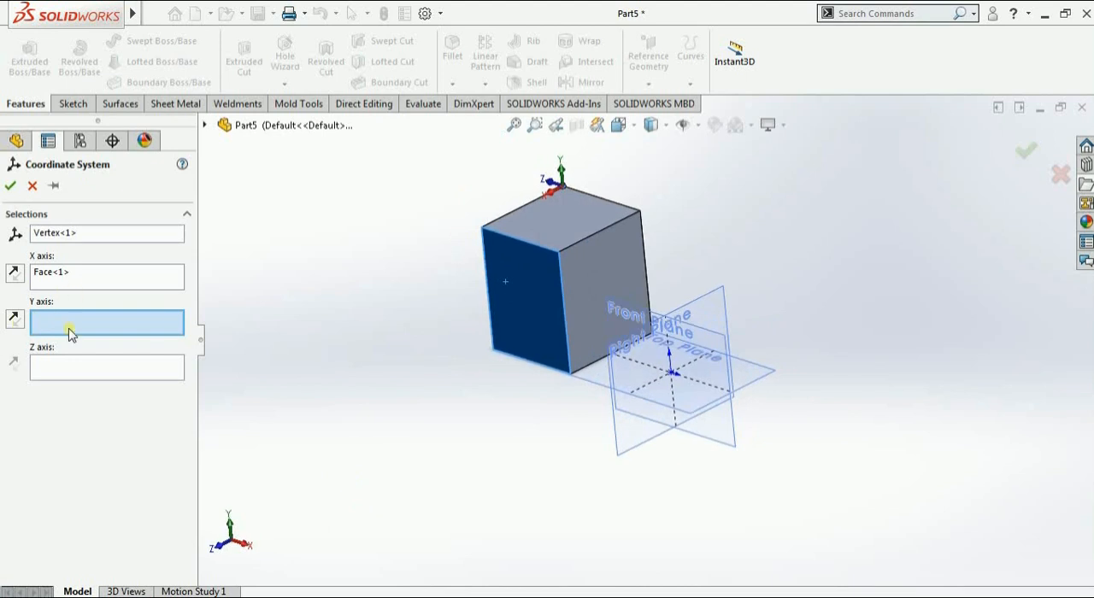
{"action": "left_click", "coordinate": [592, 255]}
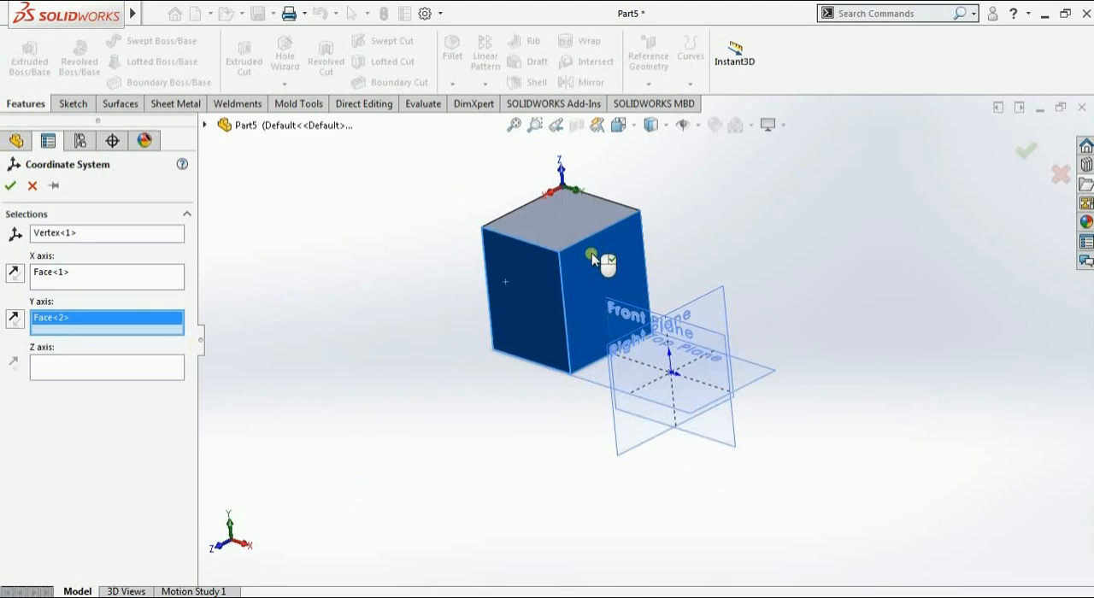
{"action": "middle_click_drag", "start_coordinate": [579, 286], "coordinate": [618, 117]}
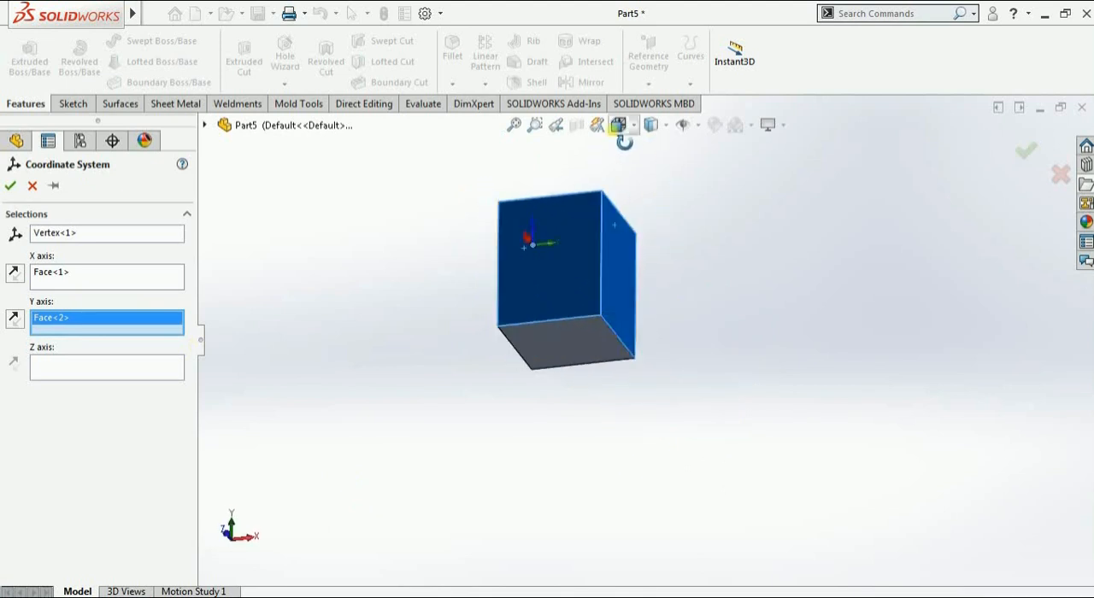
{"action": "left_click", "coordinate": [570, 350]}
{"action": "middle_click_drag", "start_coordinate": [542, 336], "coordinate": [494, 438]}
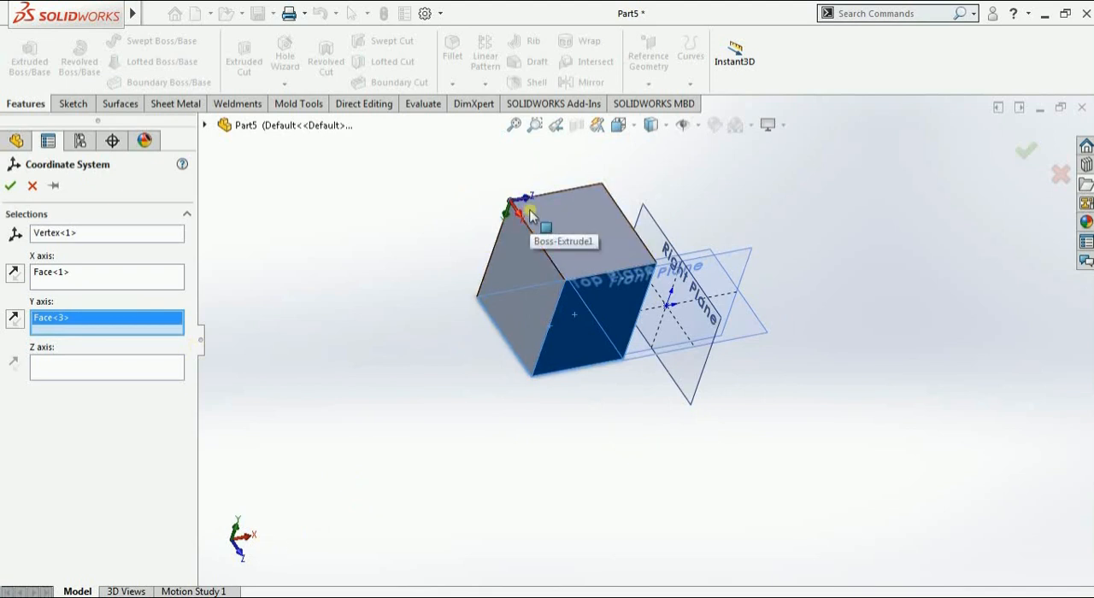
{"action": "middle_click_drag", "start_coordinate": [477, 280], "coordinate": [462, 279]}
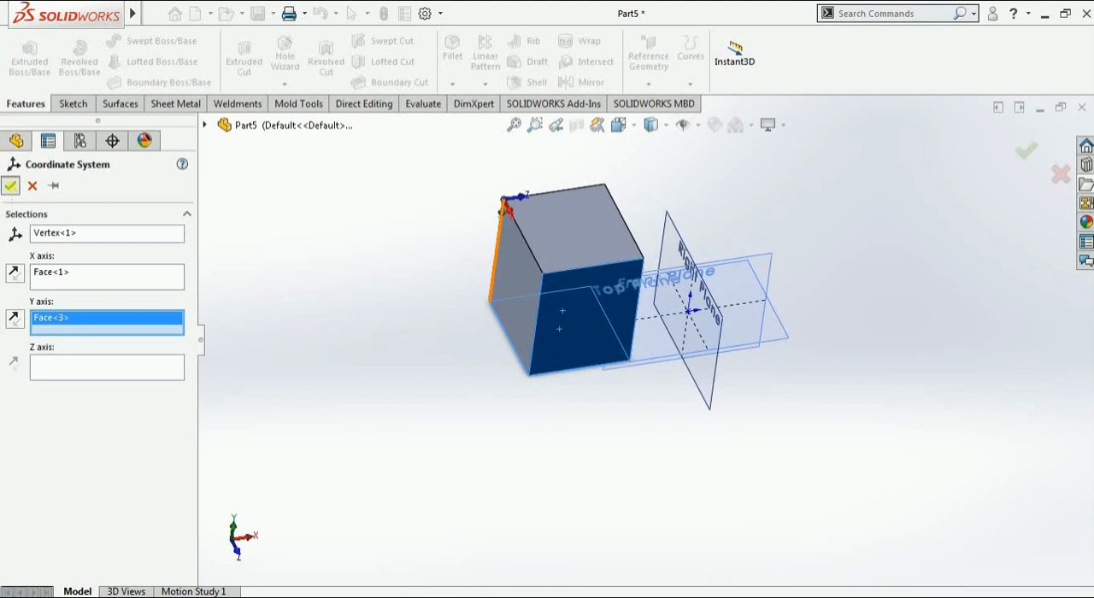
{"action": "left_click", "coordinate": [10, 185]}
Examine the new coordinate system's axis directions at the block's corner
{"action": "scroll", "coordinate": [541, 217], "scroll_direction": "down", "scroll_amount": 2}
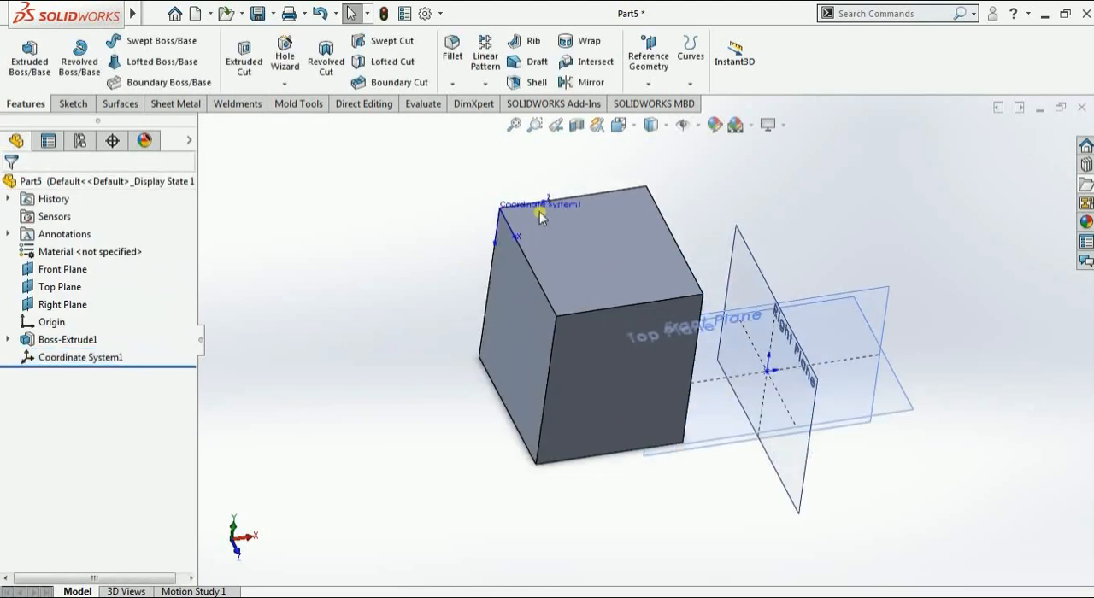
{"action": "scroll", "coordinate": [541, 217], "scroll_direction": "down", "scroll_amount": 3}
{"action": "middle_click_drag", "start_coordinate": [564, 205], "coordinate": [600, 275]}
{"action": "left_click", "coordinate": [599, 262]}
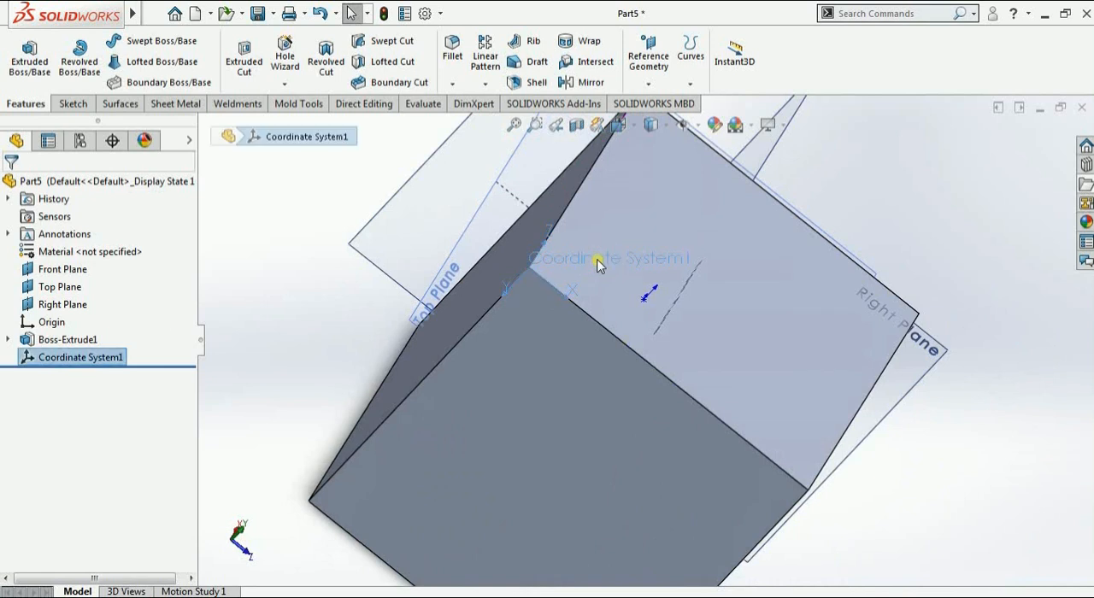
{"action": "left_click", "coordinate": [105, 358]}
{"action": "left_click", "coordinate": [256, 300]}
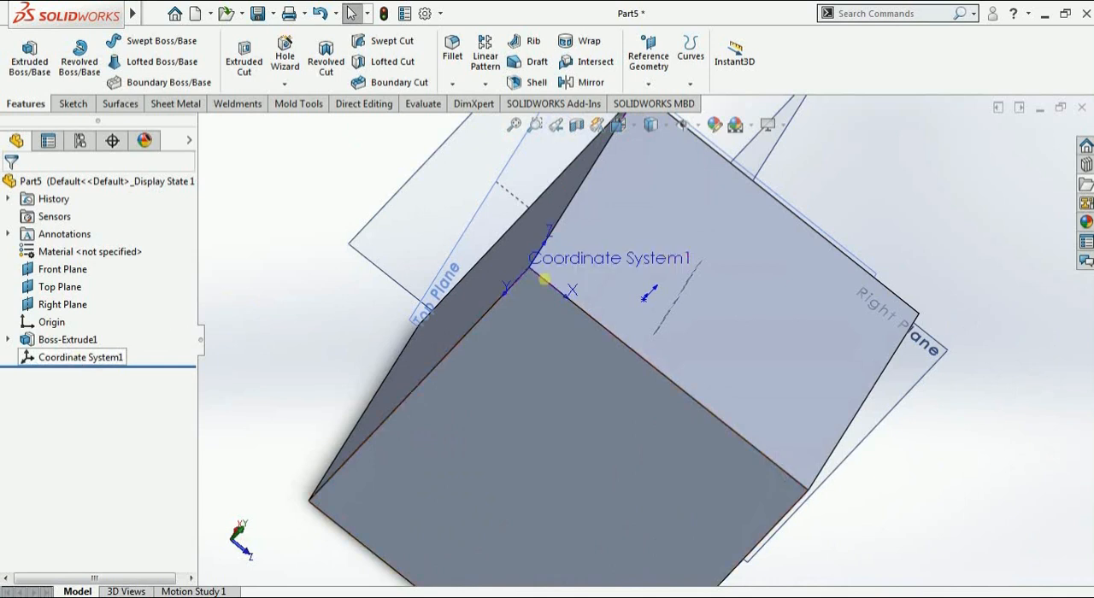
{"action": "middle_click_drag", "start_coordinate": [547, 300], "coordinate": [665, 346]}
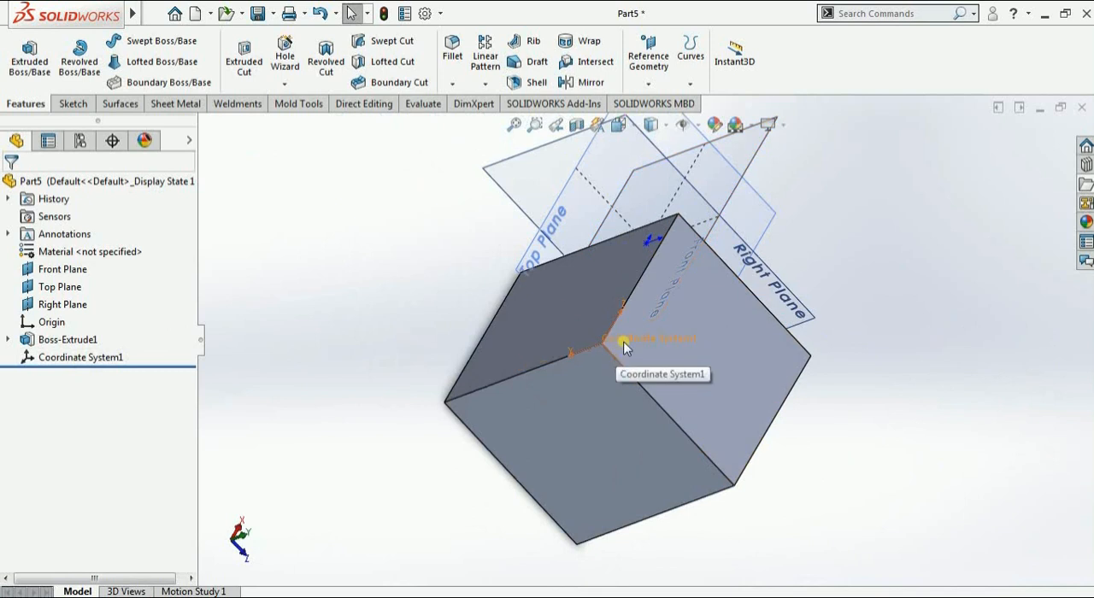
Create a reference point at the center of the block's left side face using Center of Face
{"action": "left_click", "coordinate": [648, 64]}
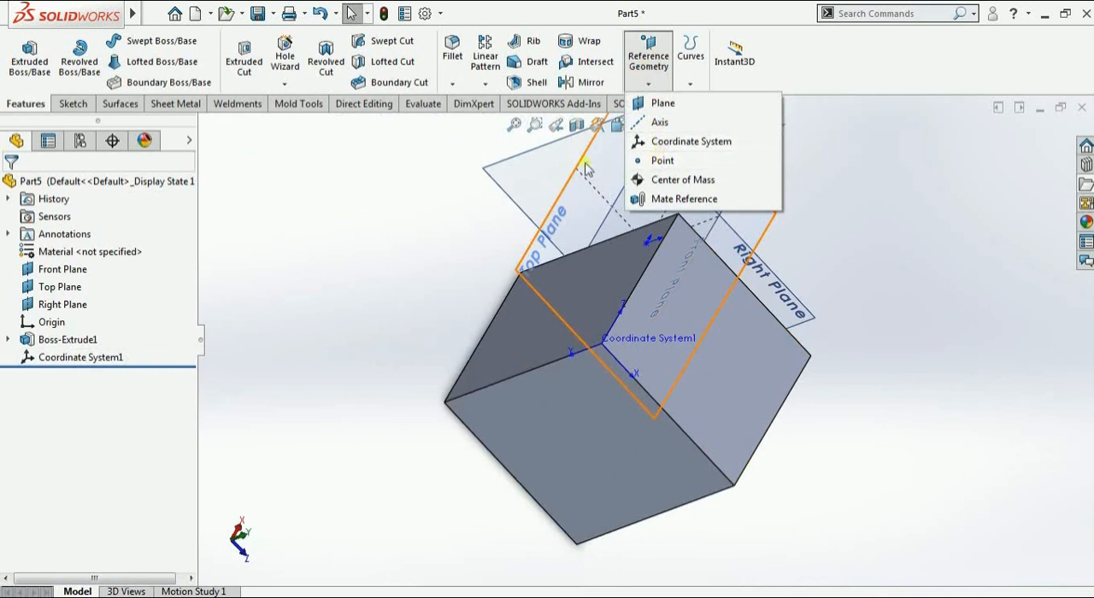
{"action": "left_click", "coordinate": [660, 161]}
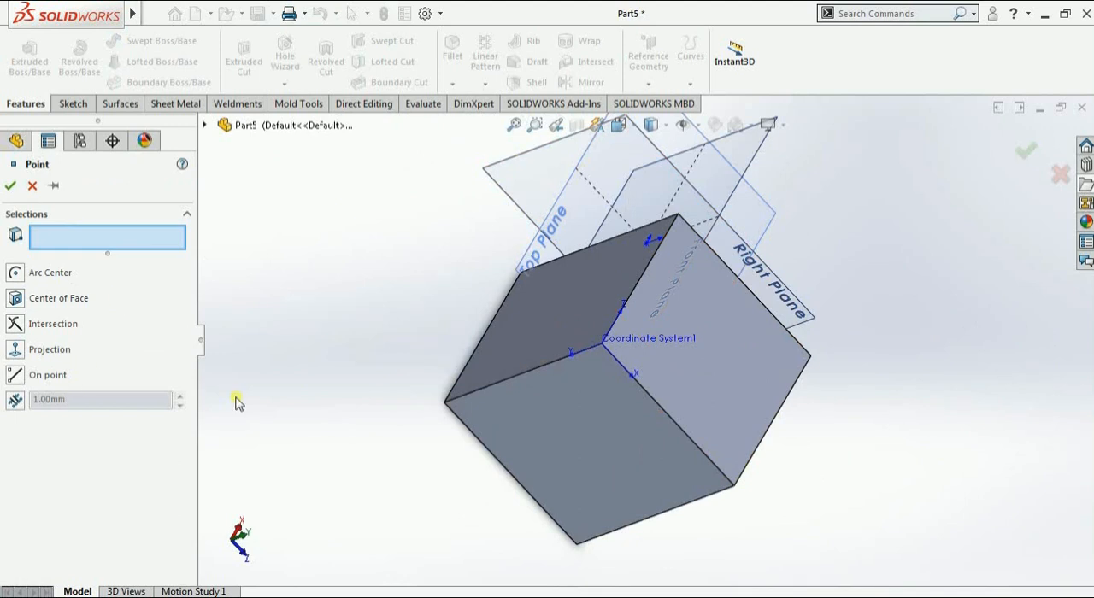
{"action": "middle_click_drag", "start_coordinate": [586, 420], "coordinate": [571, 296]}
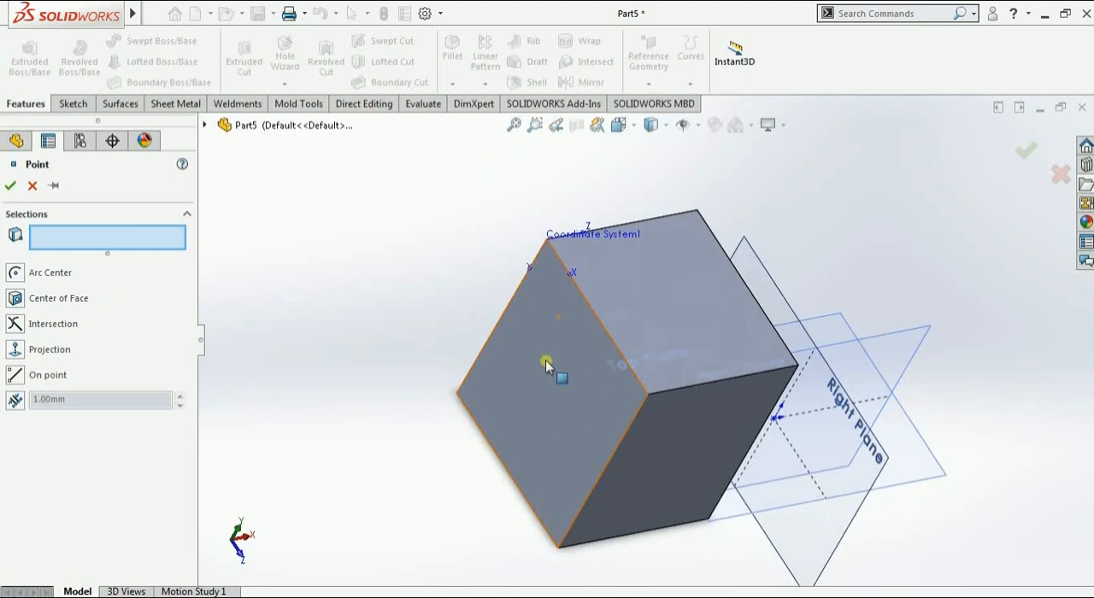
{"action": "left_click", "coordinate": [16, 301]}
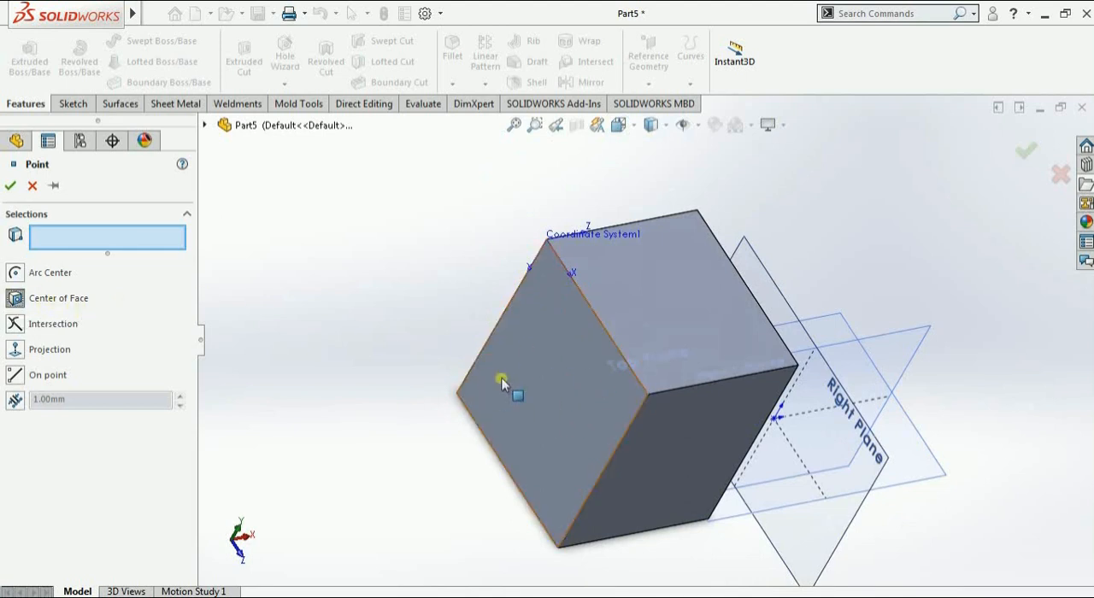
{"action": "left_click", "coordinate": [527, 379]}
{"action": "middle_click_drag", "start_coordinate": [481, 464], "coordinate": [585, 306]}
{"action": "middle_click_drag", "start_coordinate": [529, 430], "coordinate": [645, 415]}
{"action": "middle_click_drag", "start_coordinate": [782, 407], "coordinate": [229, 292]}
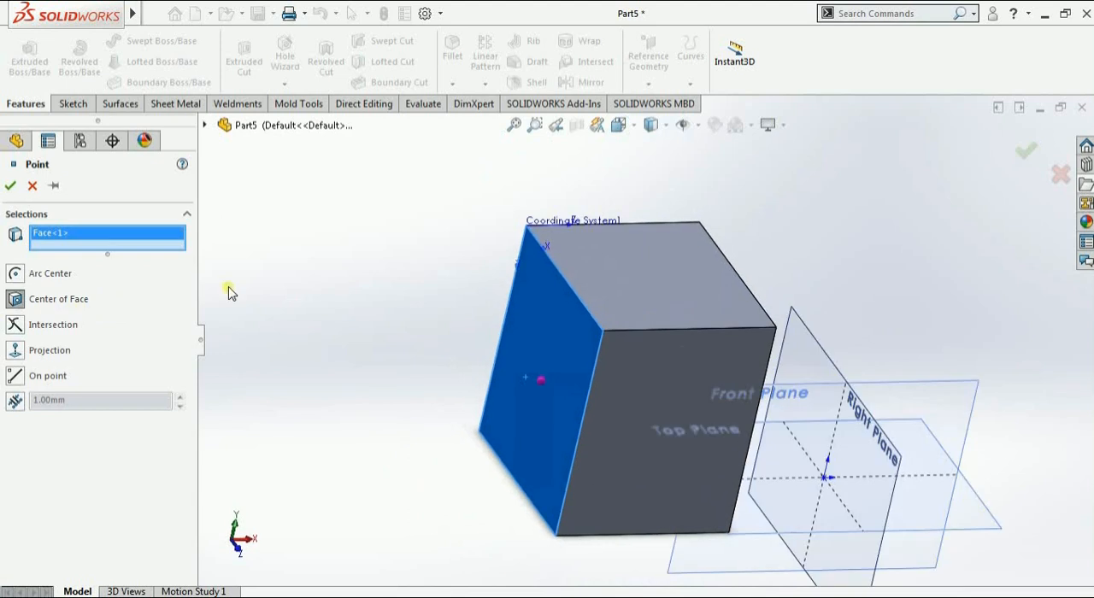
{"action": "left_click", "coordinate": [10, 186]}
{"action": "middle_click_drag", "start_coordinate": [403, 378], "coordinate": [453, 411]}
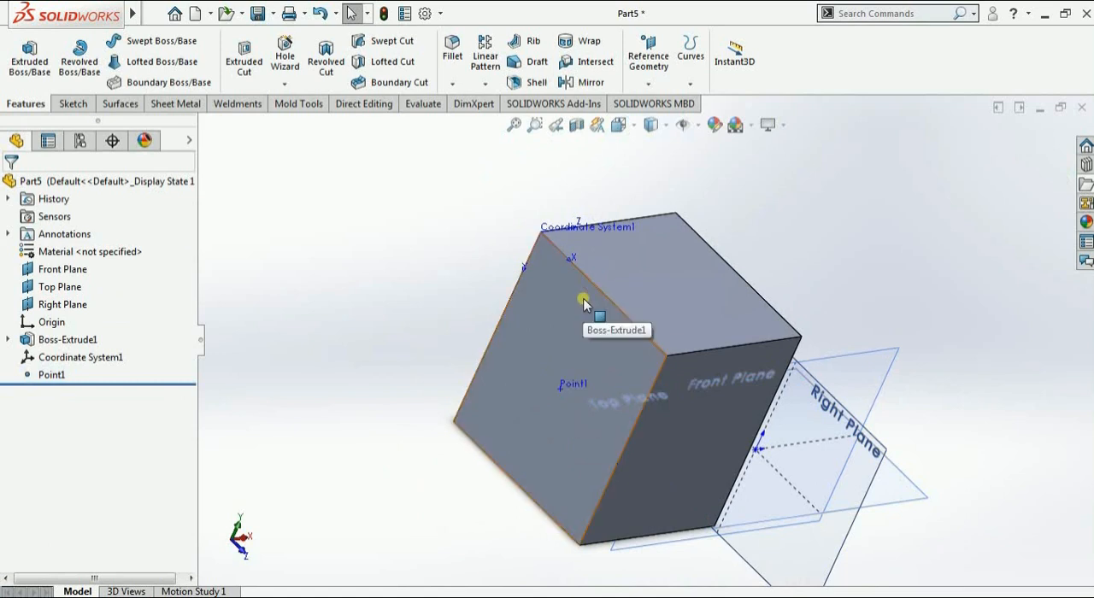
{"action": "scroll", "coordinate": [583, 303], "scroll_direction": "up", "scroll_amount": 5}
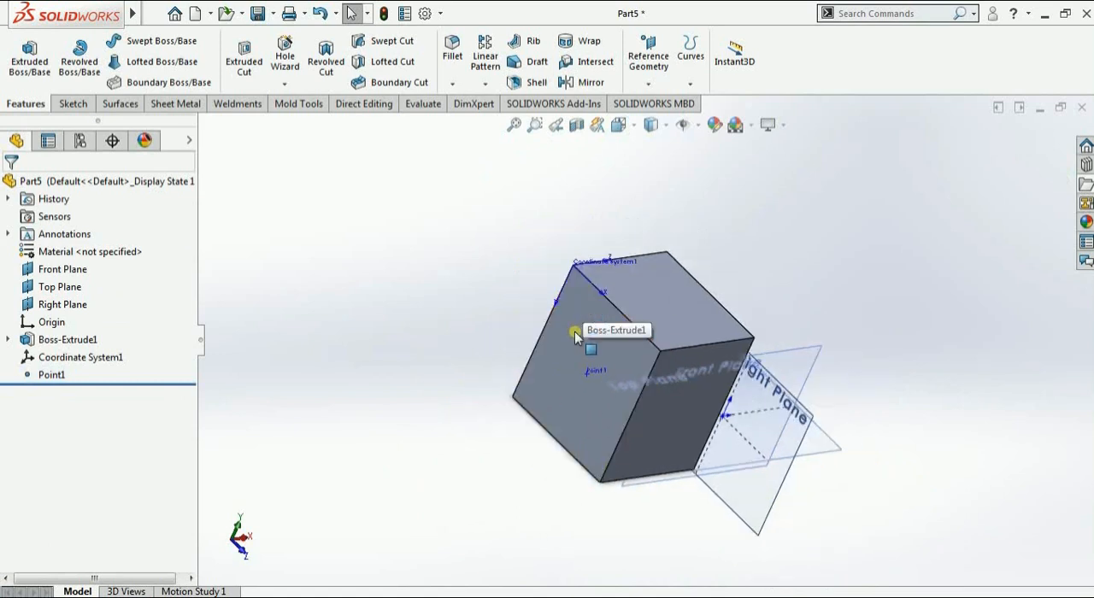
{"action": "left_click", "coordinate": [649, 85]}
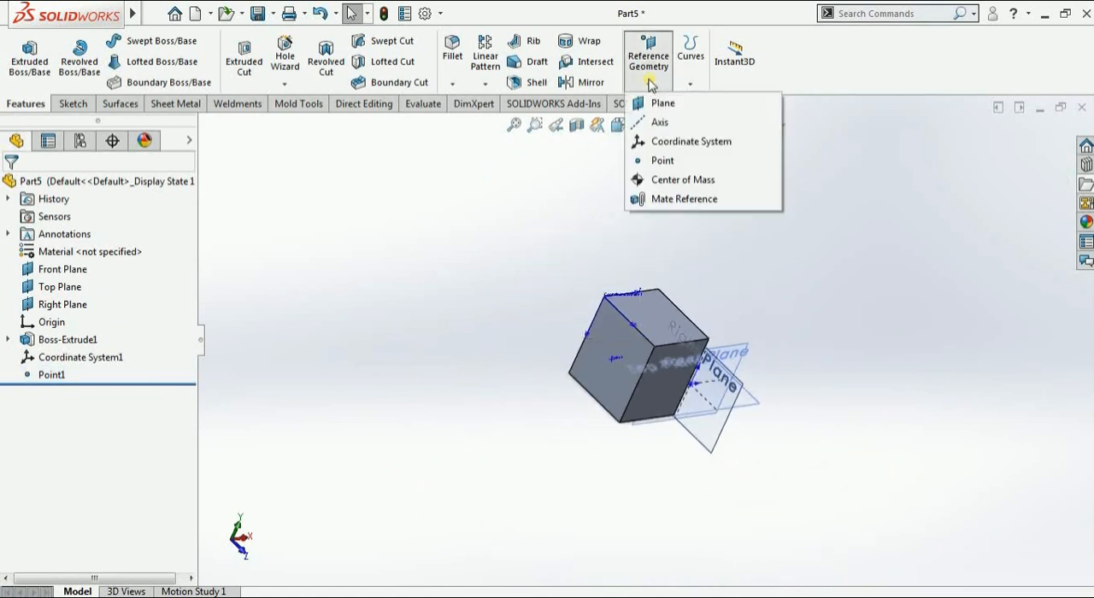
{"action": "left_click", "coordinate": [664, 162]}
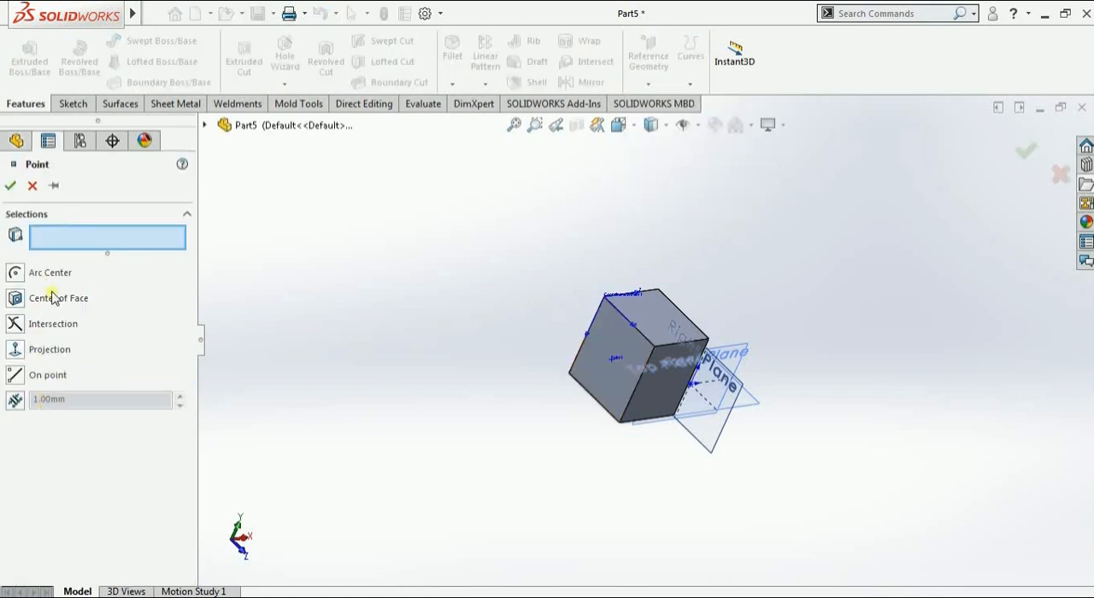
{"action": "mouse_move", "coordinate": [453, 364]}
{"action": "middle_mouse_down"}
{"action": "mouse_move", "coordinate": [459, 351]}
{"action": "mouse_move", "coordinate": [448, 383]}
{"action": "middle_mouse_up"}
{"action": "left_click", "coordinate": [32, 185]}
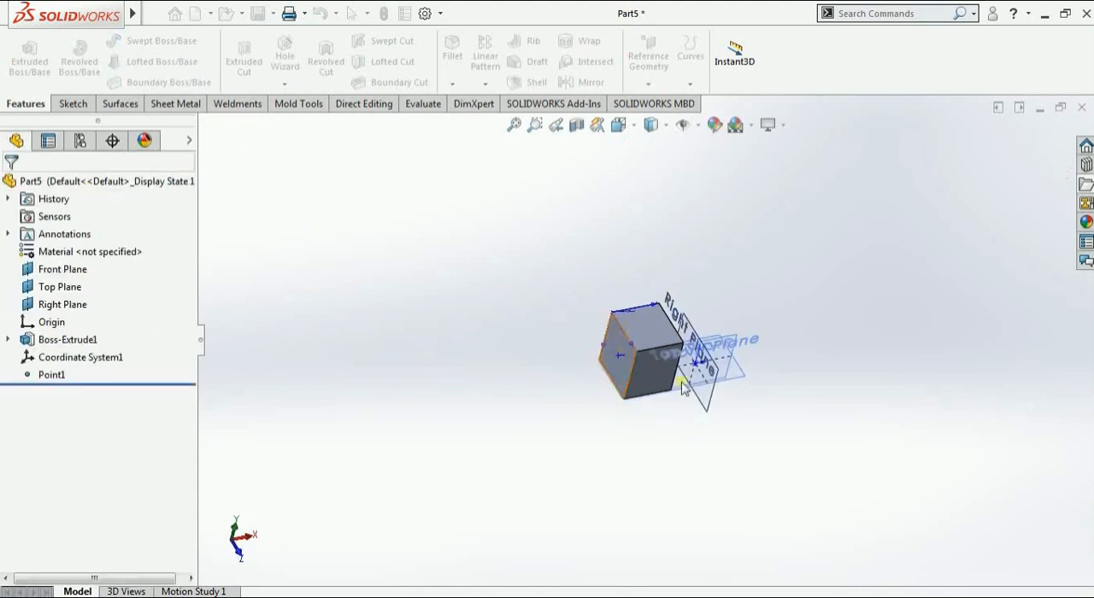
Sketch a three-point arc on the Top Plane, sweeping around behind the block, and exit the sketch
{"action": "left_click", "coordinate": [764, 366]}
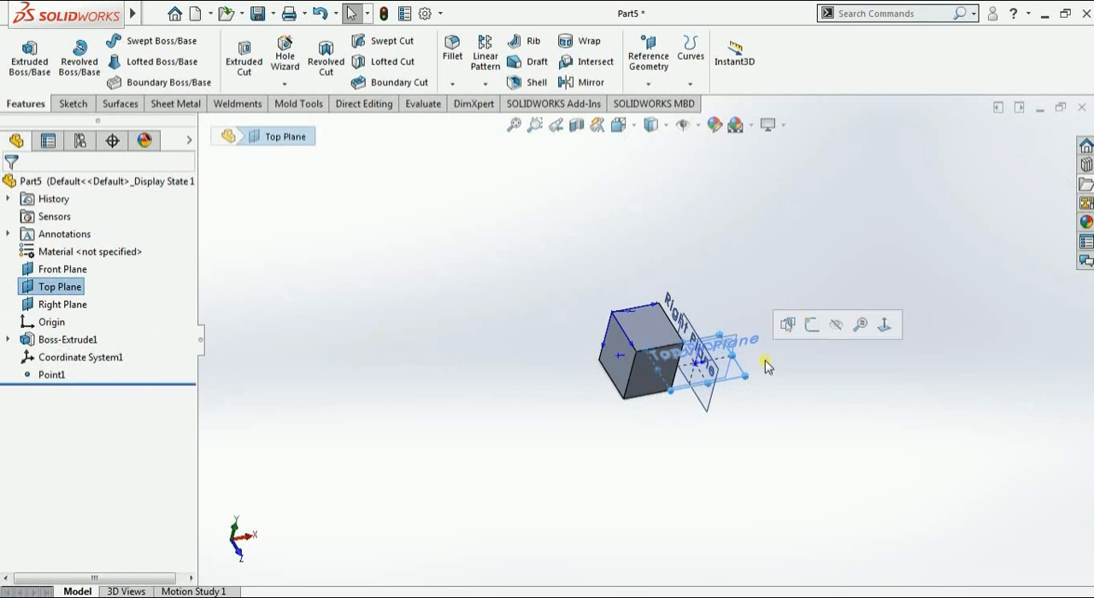
{"action": "left_click", "coordinate": [811, 326]}
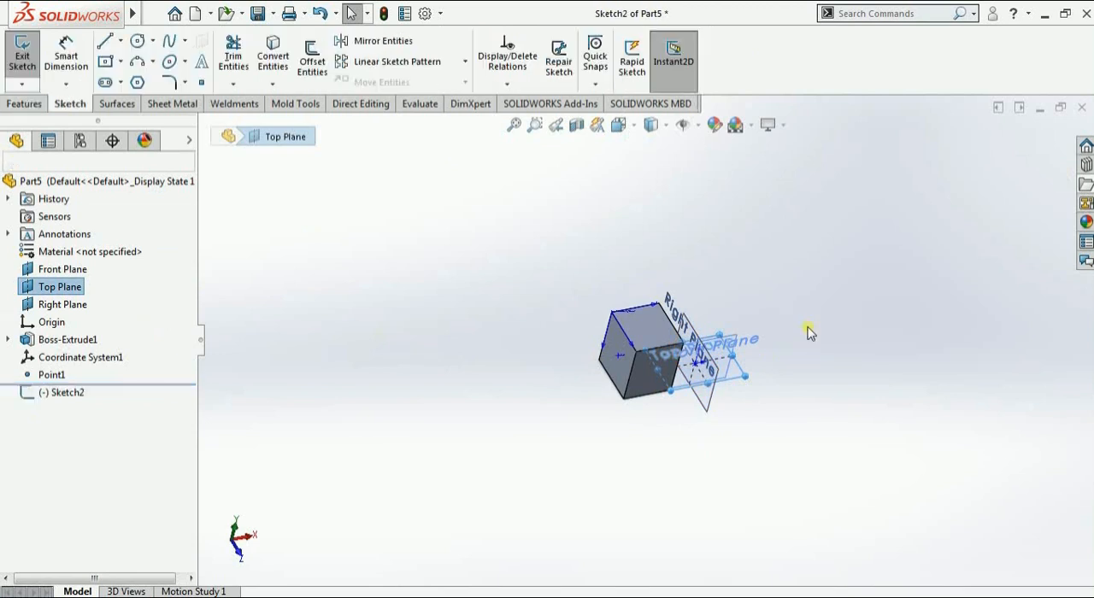
{"action": "left_click", "coordinate": [137, 65]}
{"action": "left_click", "coordinate": [348, 333]}
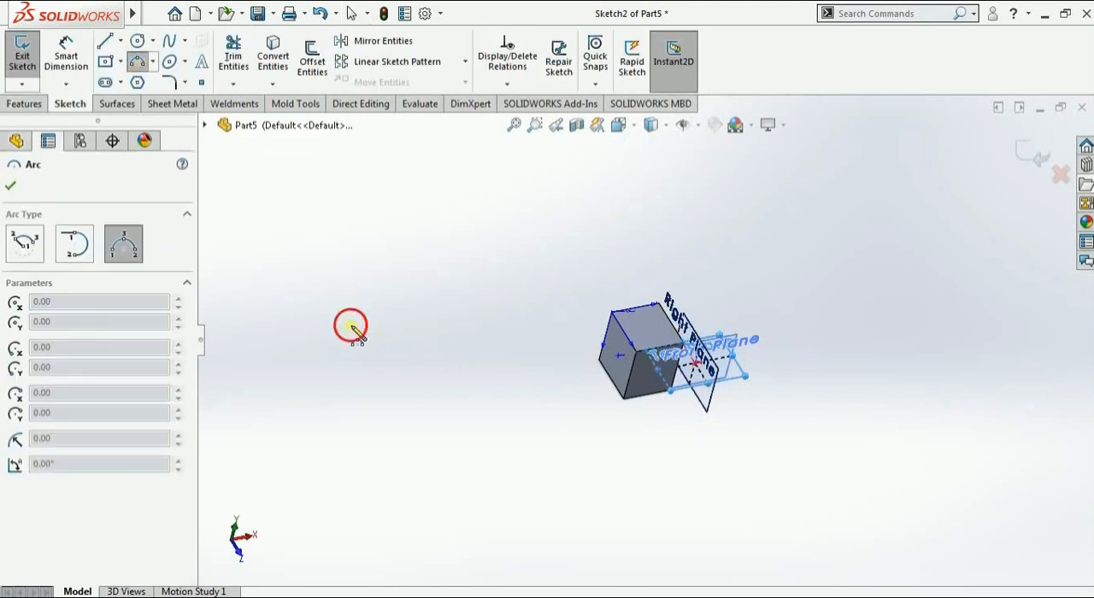
{"action": "left_click", "coordinate": [721, 235]}
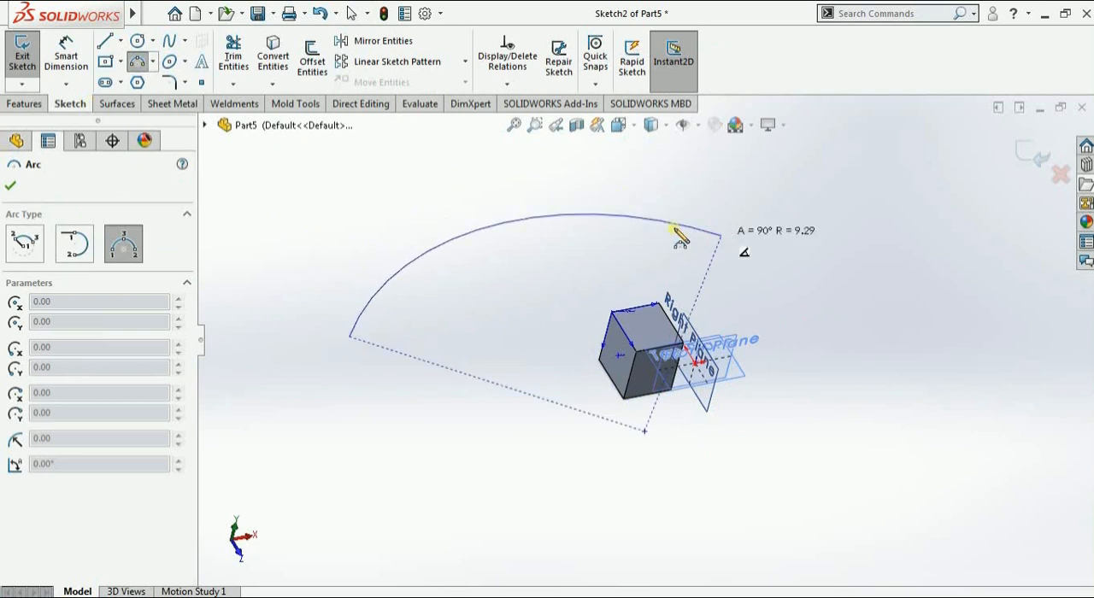
{"action": "left_click", "coordinate": [524, 230]}
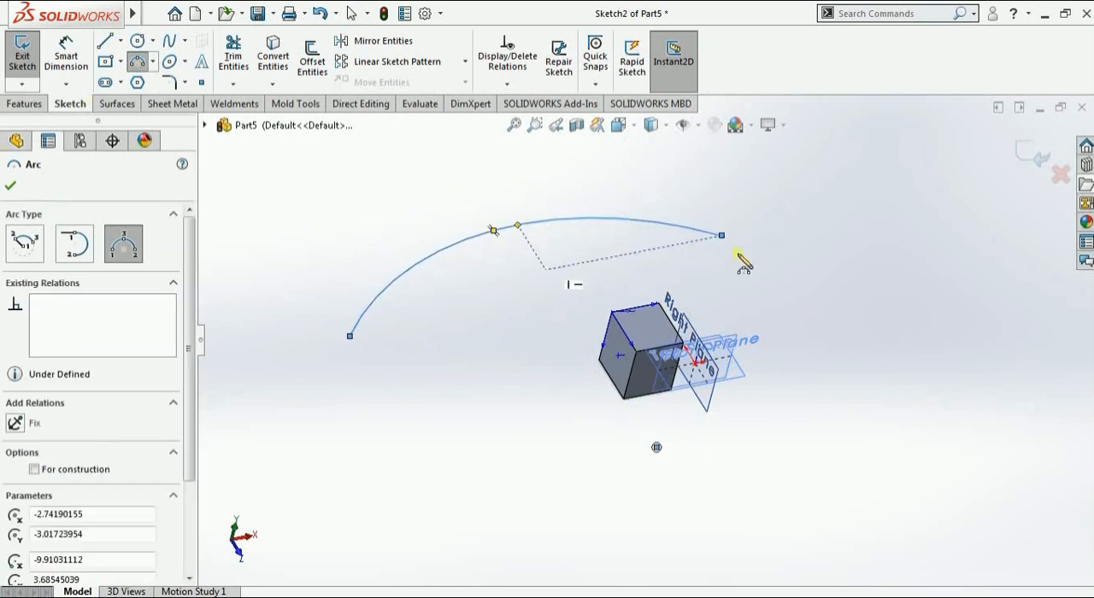
{"action": "left_click", "coordinate": [351, 13]}
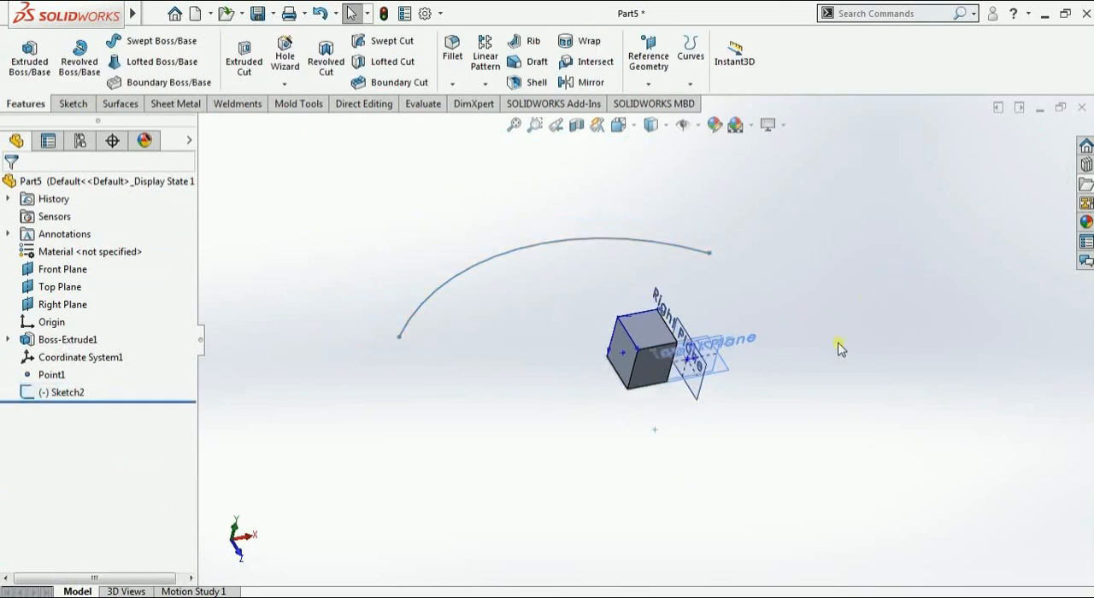
Start a reference point and try the Arc Center and On Point types
{"action": "middle_click_drag", "start_coordinate": [715, 419], "coordinate": [732, 535]}
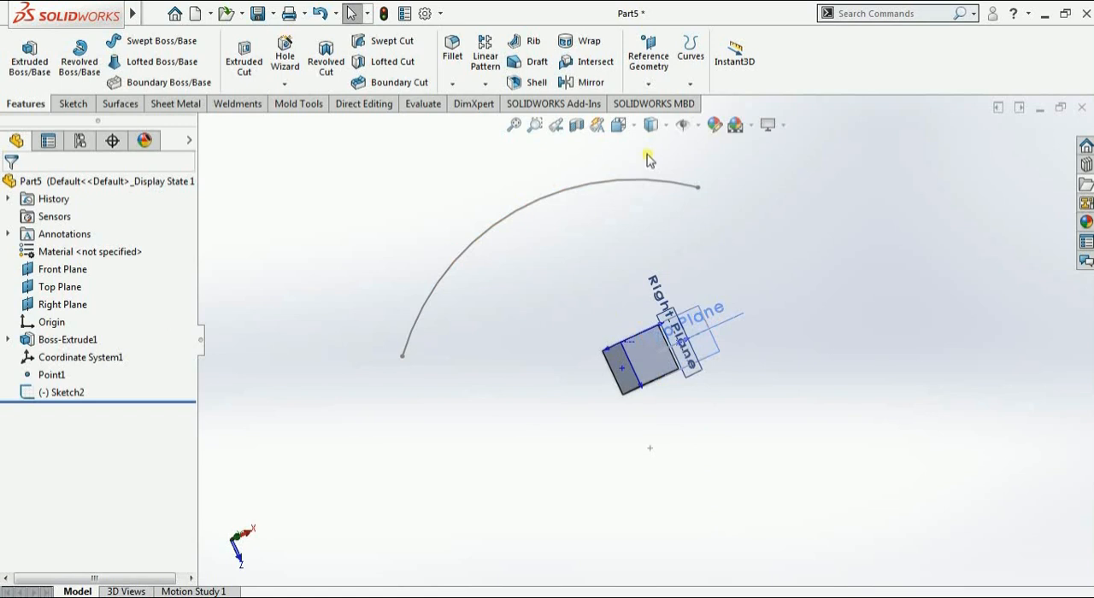
{"action": "left_click", "coordinate": [648, 83]}
{"action": "left_click", "coordinate": [665, 161]}
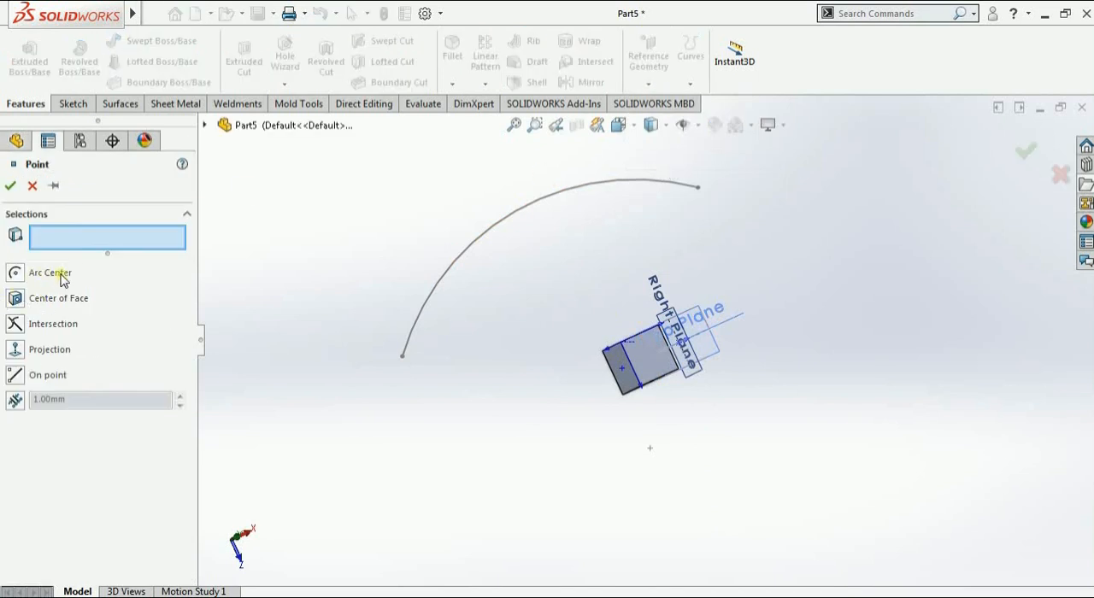
{"action": "left_click", "coordinate": [15, 275]}
{"action": "middle_click_drag", "start_coordinate": [429, 329], "coordinate": [414, 329]}
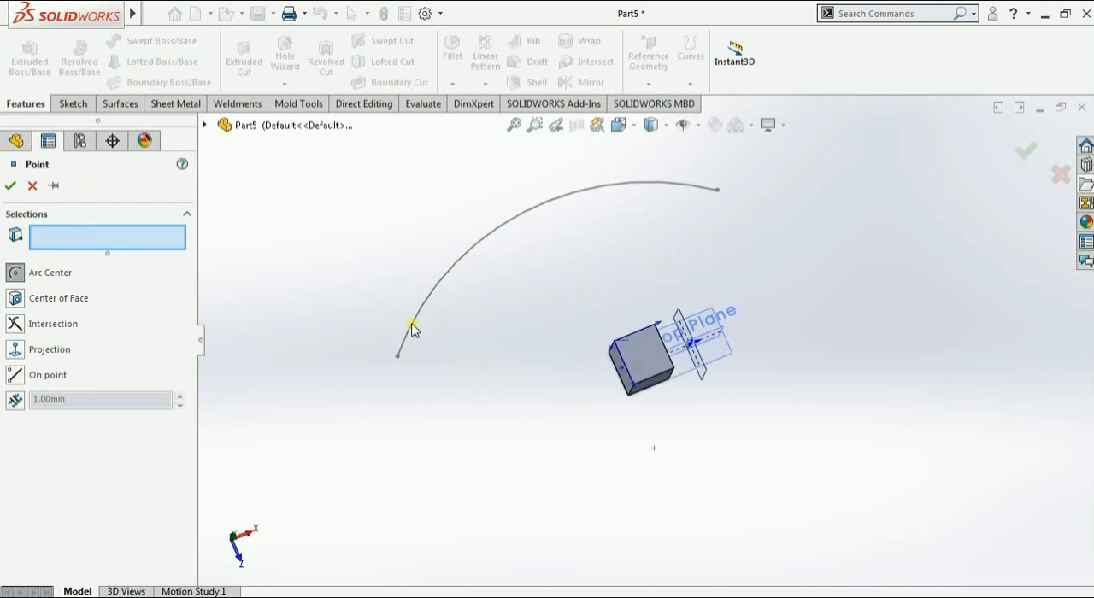
{"action": "left_click", "coordinate": [204, 125]}
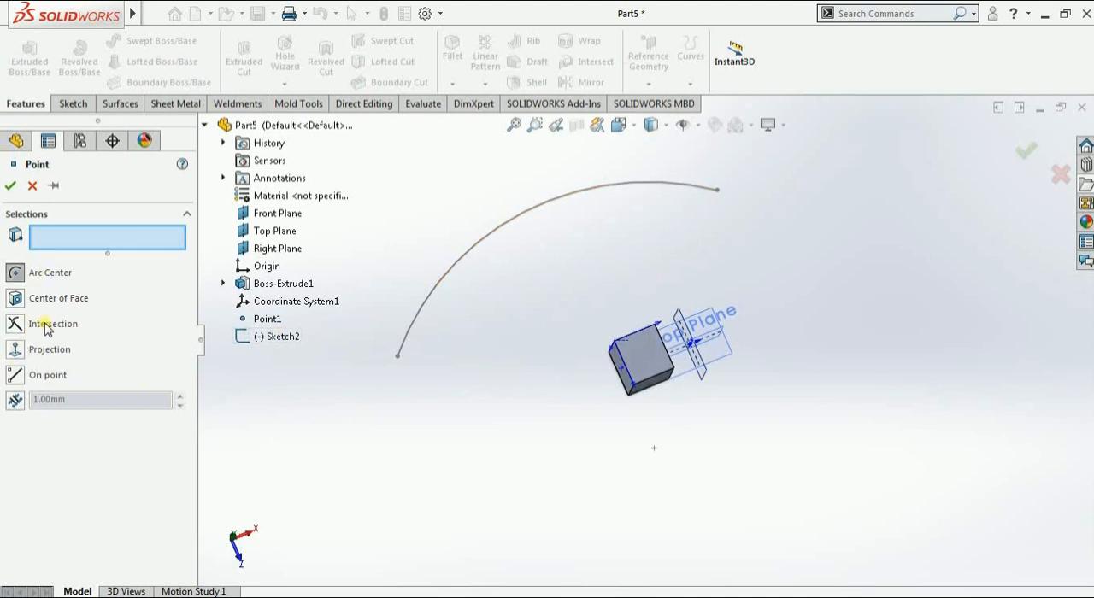
{"action": "left_click", "coordinate": [15, 376]}
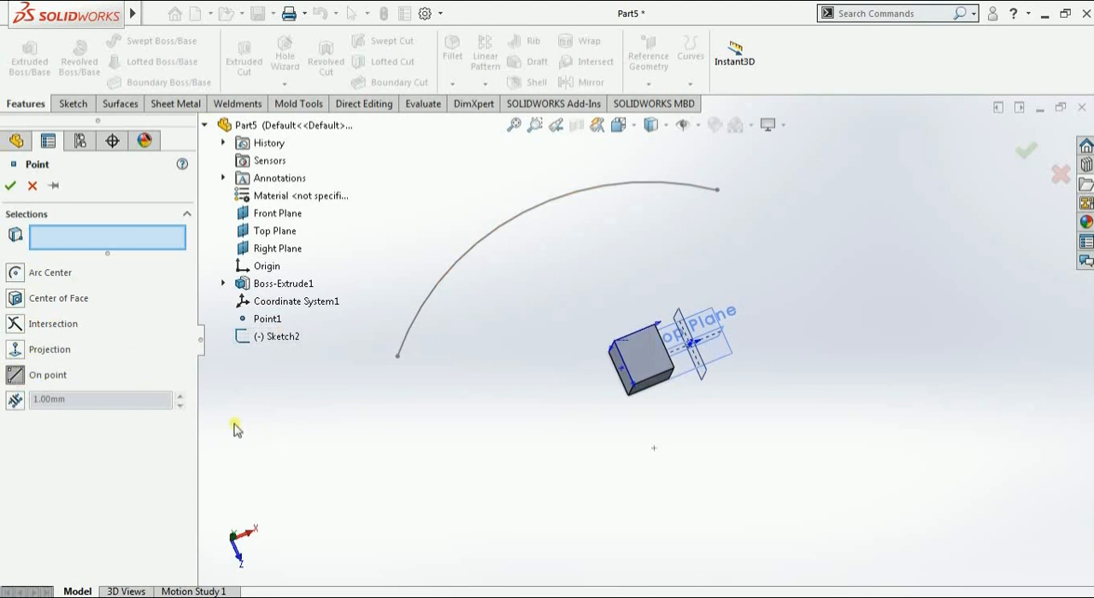
Switch to reference points spaced along a curve by a 1 mm distance and select the sketched arc
{"action": "left_click", "coordinate": [16, 402]}
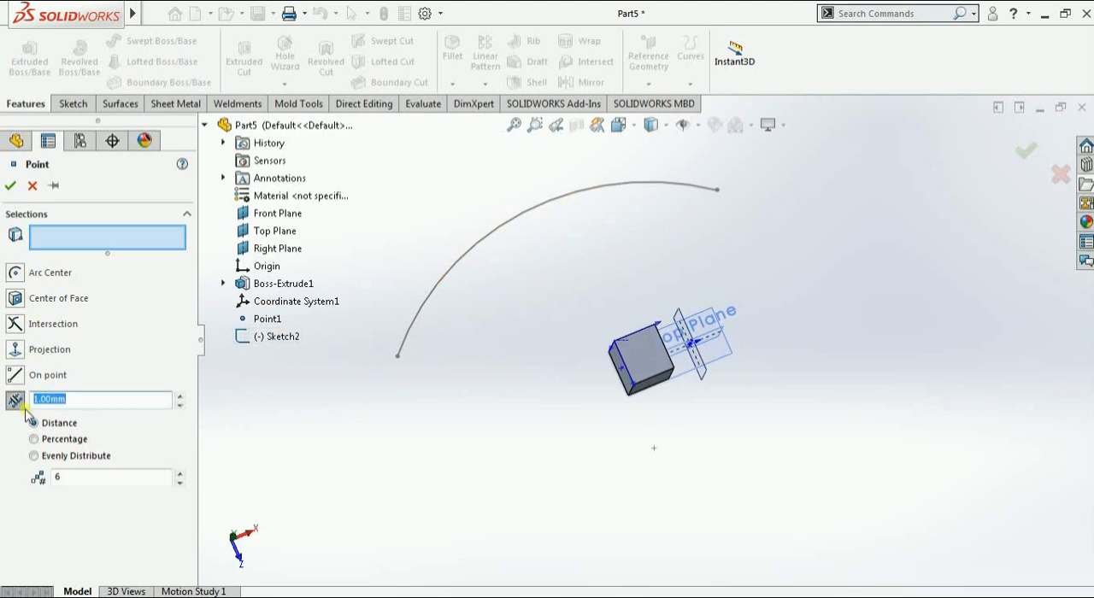
{"action": "left_click", "coordinate": [530, 214]}
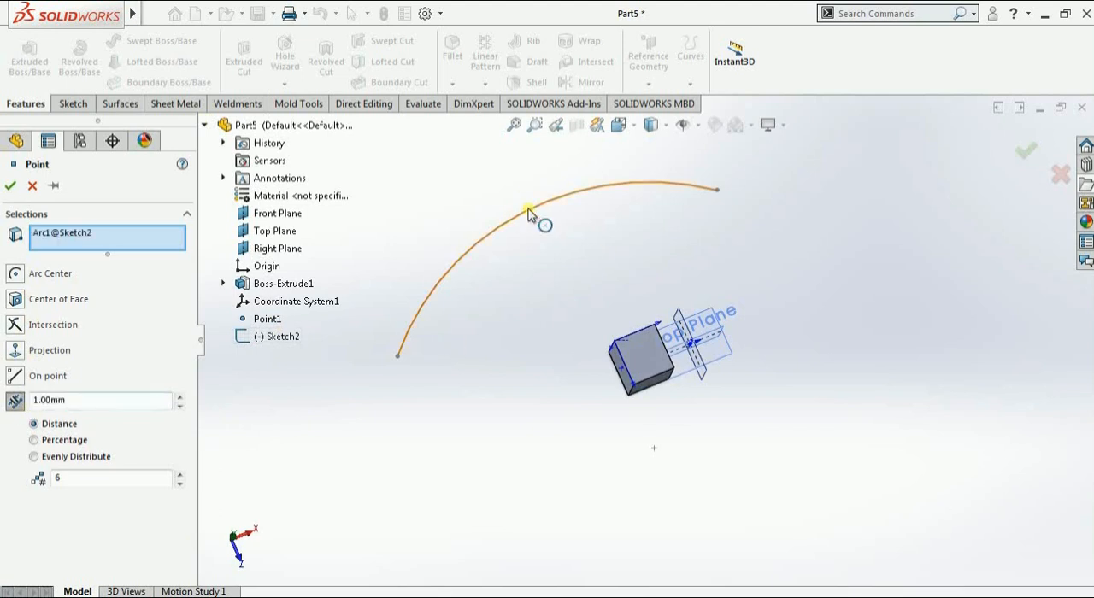
{"action": "scroll", "coordinate": [539, 339], "scroll_direction": "up", "scroll_amount": 1}
{"action": "scroll", "coordinate": [485, 241], "scroll_direction": "down", "scroll_amount": 2}
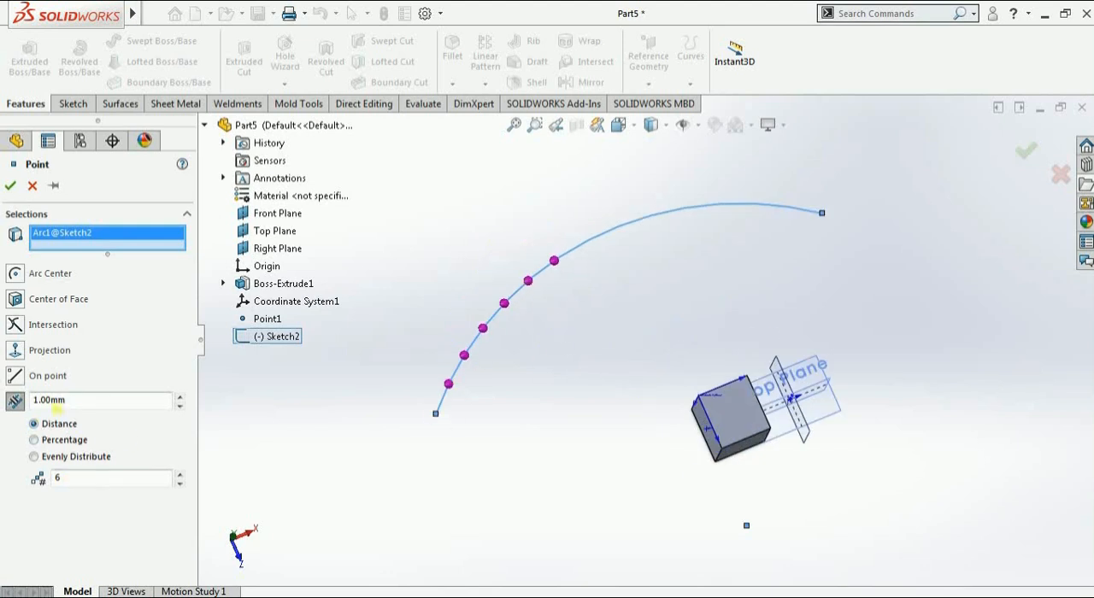
Set the number of points along the arc to 13 and create them
{"action": "left_click", "coordinate": [180, 477]}
{"action": "left_click", "coordinate": [181, 477]}
{"action": "left_click", "coordinate": [180, 477]}
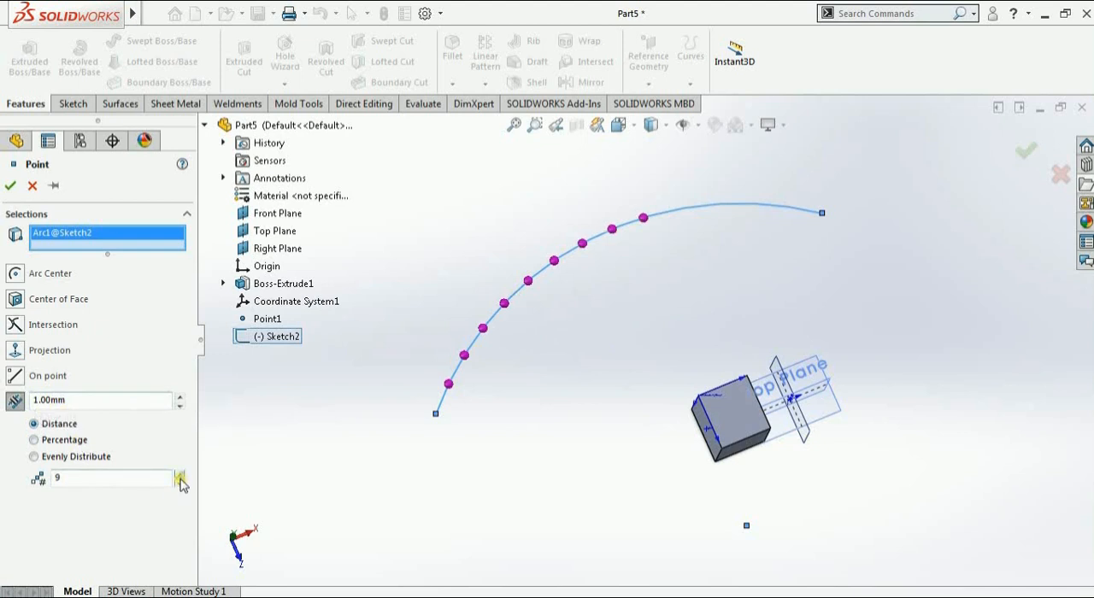
{"action": "left_click", "coordinate": [180, 482]}
{"action": "left_click", "coordinate": [179, 475]}
{"action": "left_click", "coordinate": [180, 475]}
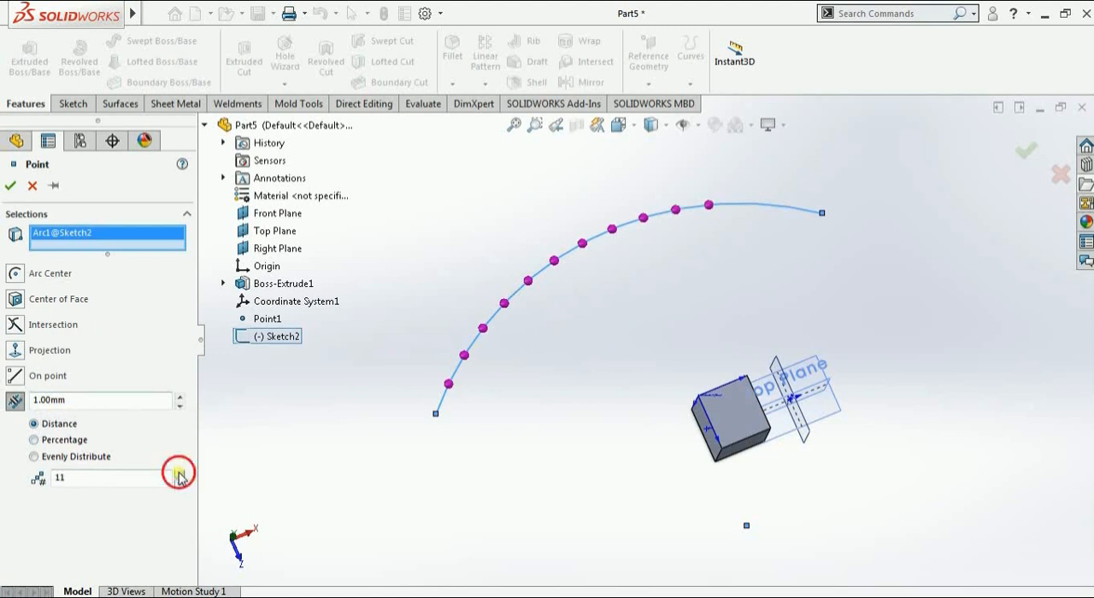
{"action": "left_click", "coordinate": [179, 475]}
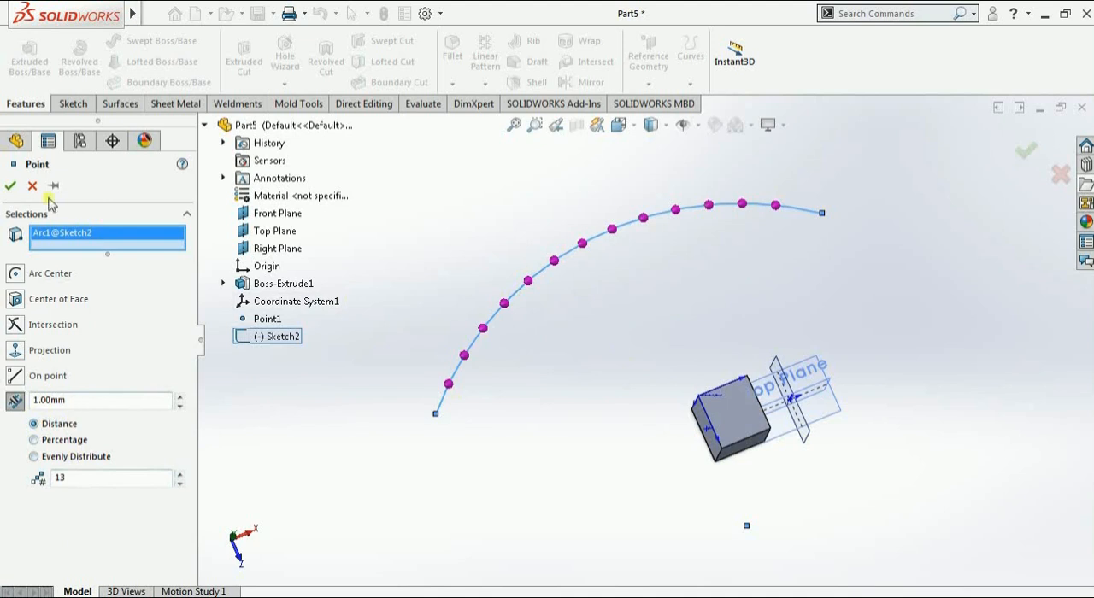
{"action": "left_click", "coordinate": [10, 185]}
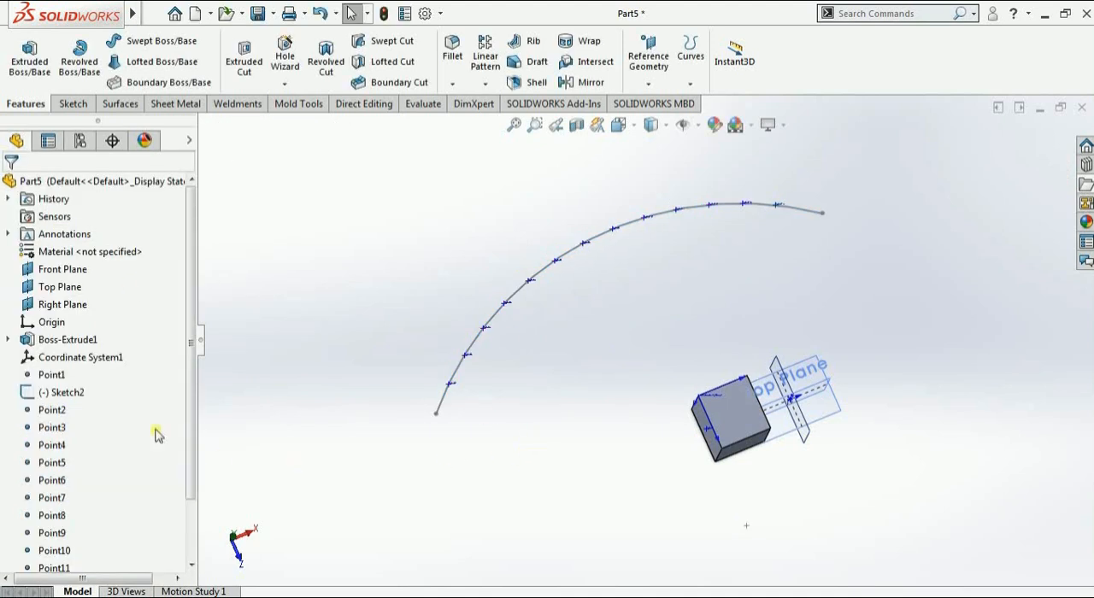
Delete Point14, the last reference point along the arc
{"action": "left_click_drag", "start_coordinate": [84, 412], "coordinate": [27, 567]}
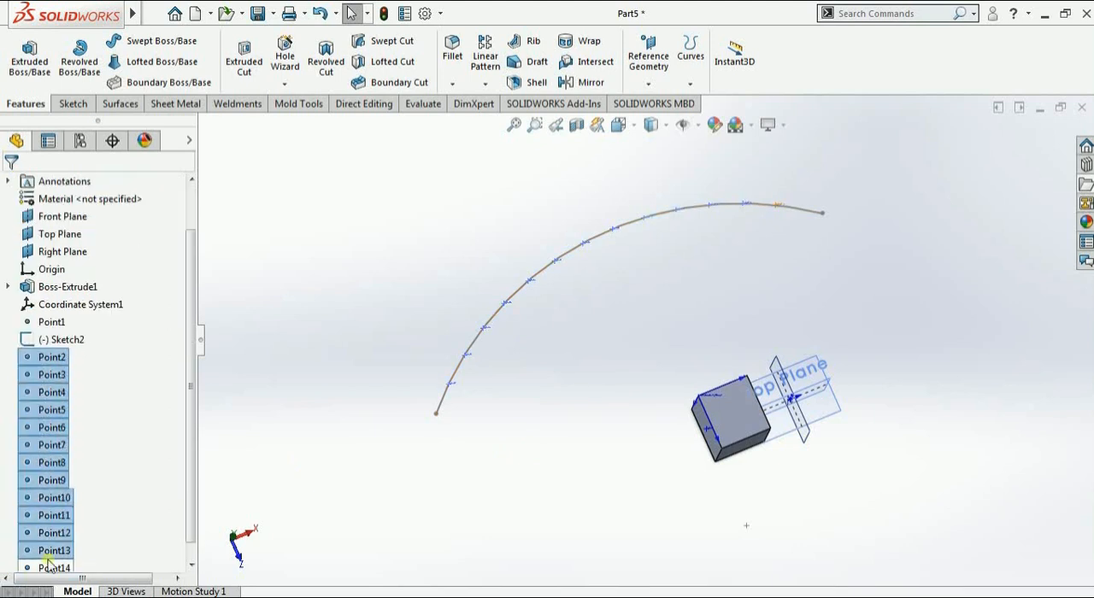
{"action": "left_click", "coordinate": [51, 569]}
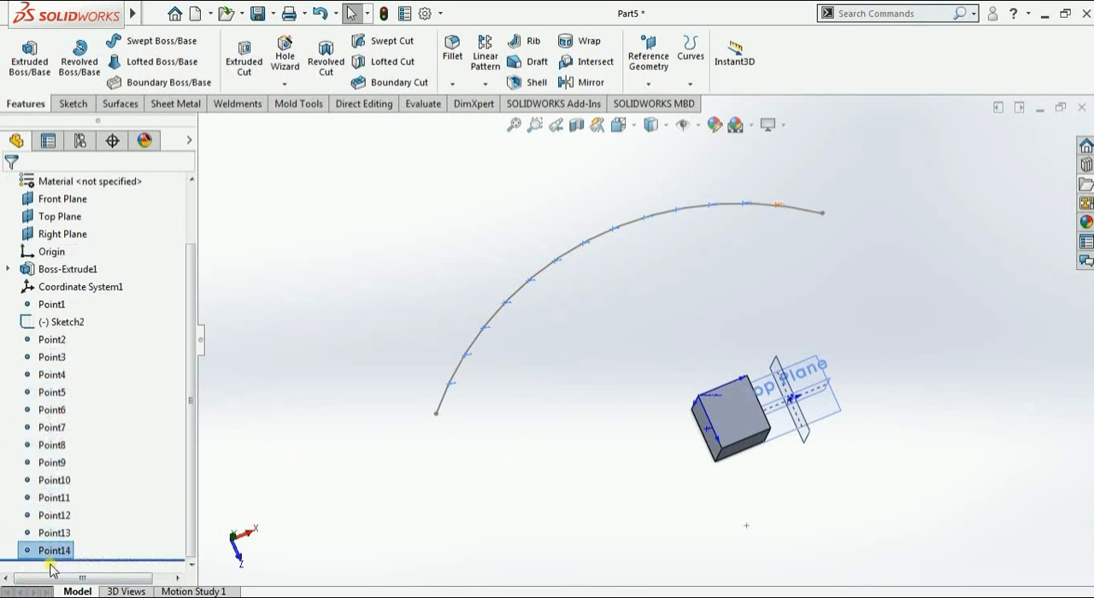
{"action": "right_click", "coordinate": [51, 552]}
{"action": "left_click", "coordinate": [107, 412]}
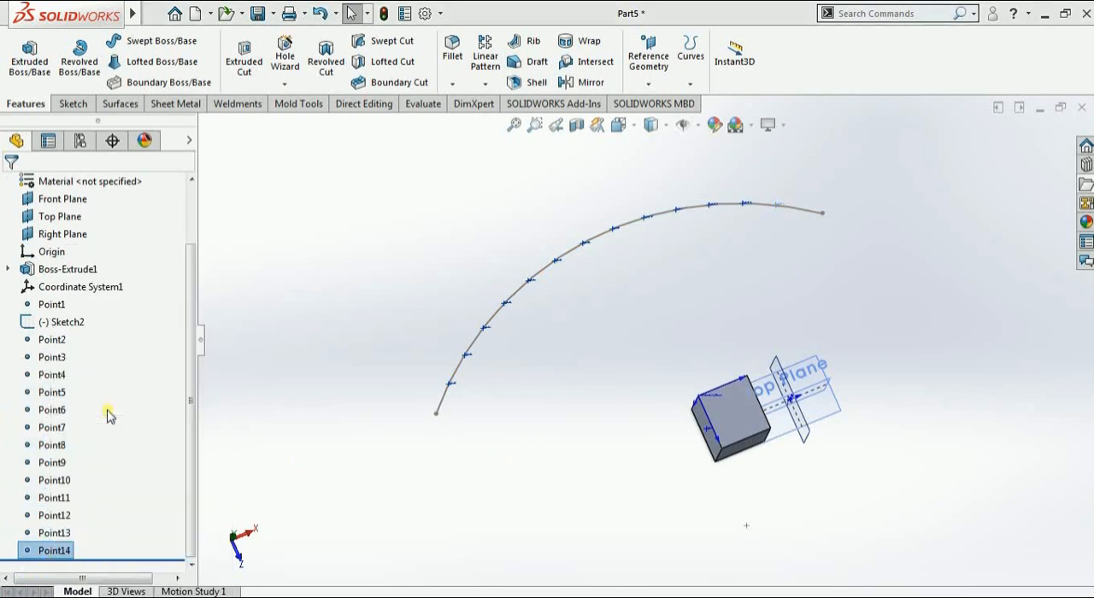
{"action": "left_click", "coordinate": [653, 220]}
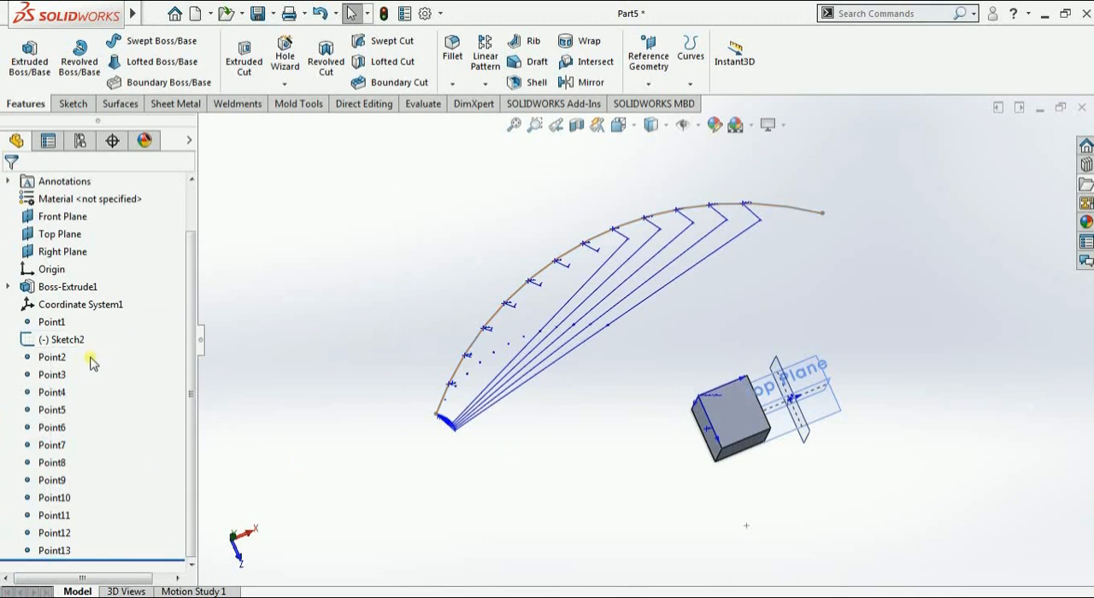
Delete the remaining reference points along the arc, Point2 through Point13
{"action": "left_click_drag", "start_coordinate": [84, 361], "coordinate": [67, 556]}
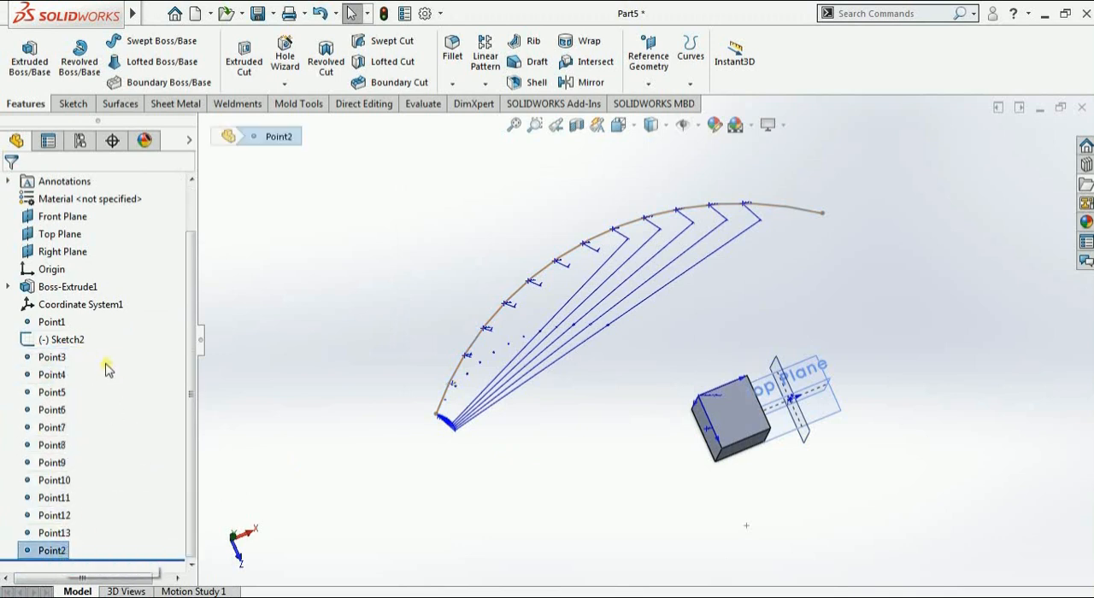
{"action": "left_click_drag", "start_coordinate": [89, 357], "coordinate": [50, 538]}
{"action": "right_click", "coordinate": [49, 539]}
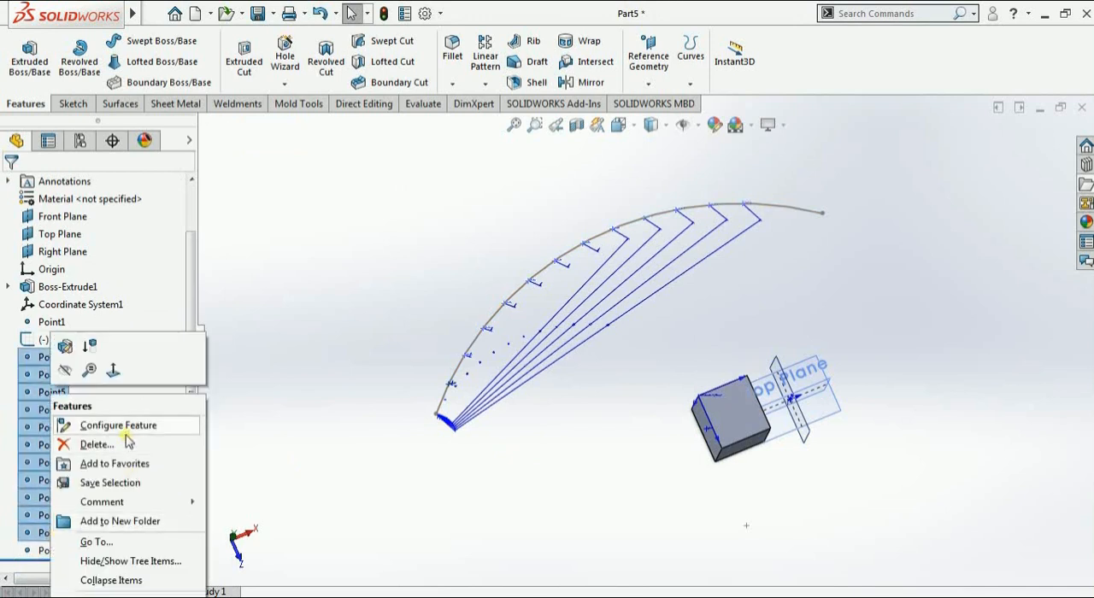
{"action": "left_click", "coordinate": [127, 442]}
{"action": "left_click", "coordinate": [646, 242]}
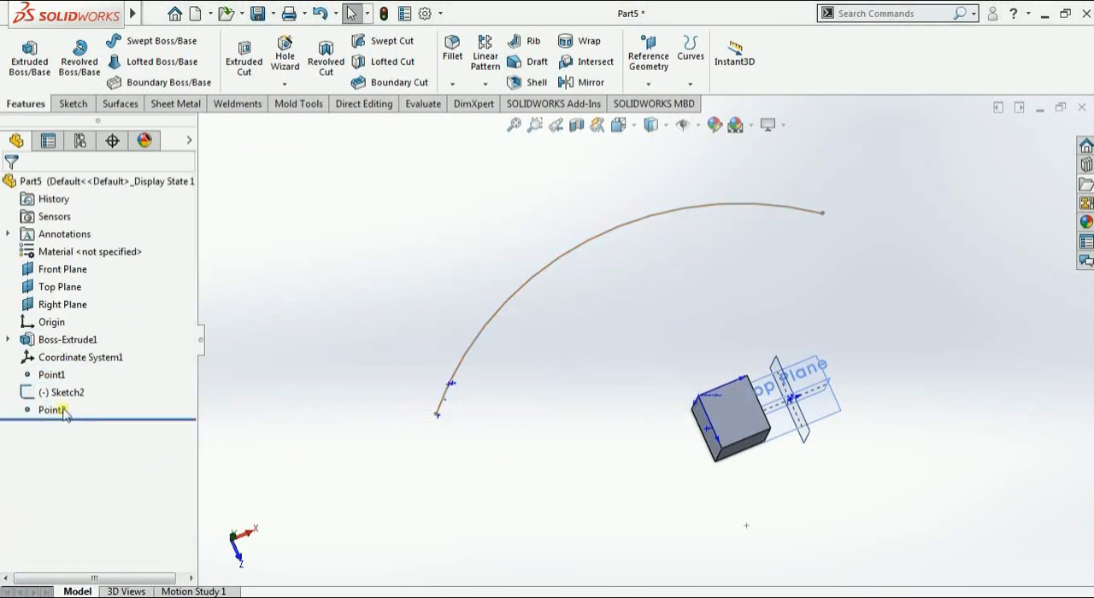
{"action": "right_click", "coordinate": [65, 412]}
{"action": "left_click", "coordinate": [96, 407]}
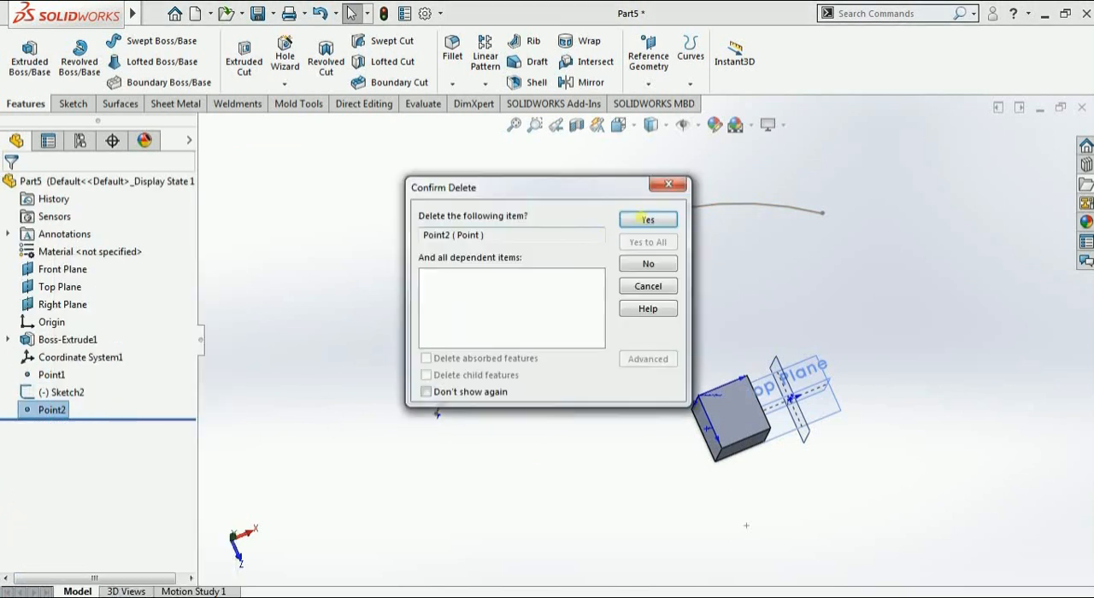
{"action": "left_click", "coordinate": [647, 220]}
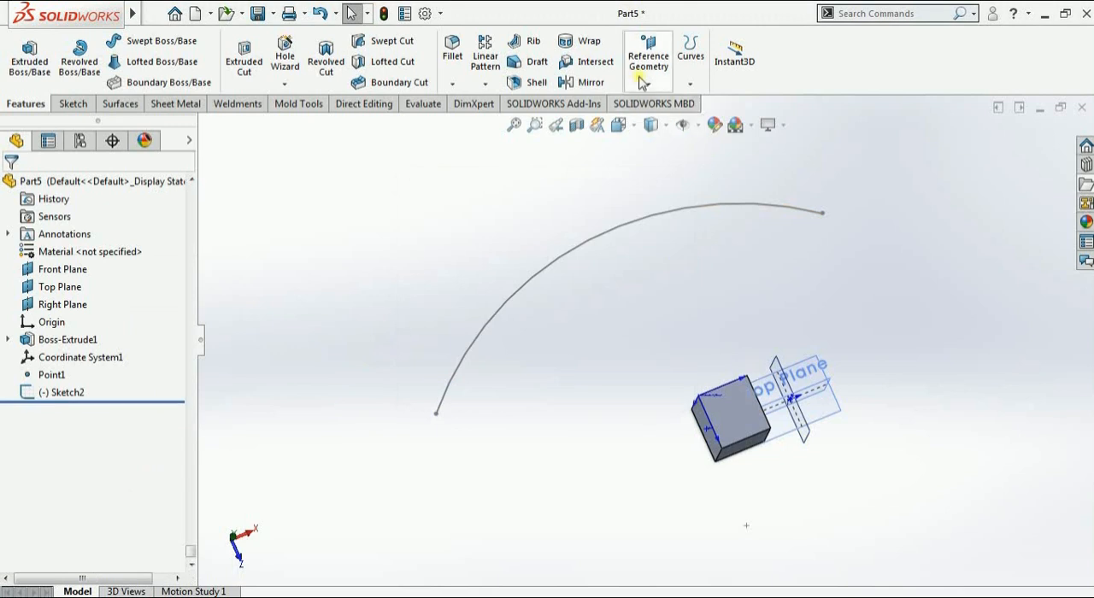
Start reference points along a curve spaced by percentage and select the sketched arc
{"action": "left_click", "coordinate": [643, 81]}
{"action": "left_click", "coordinate": [645, 161]}
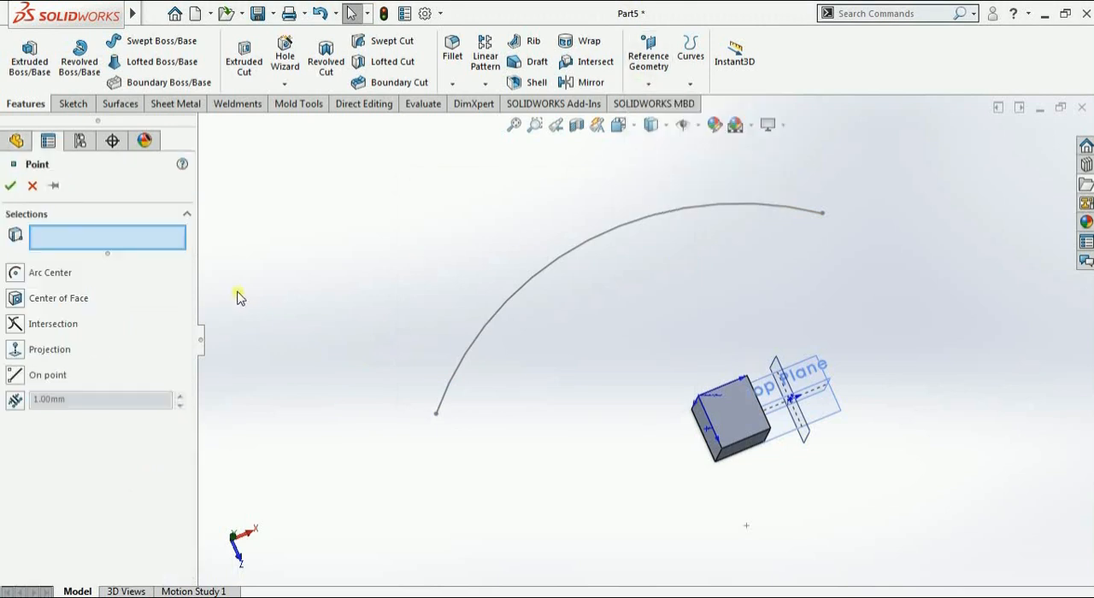
{"action": "left_click", "coordinate": [16, 400]}
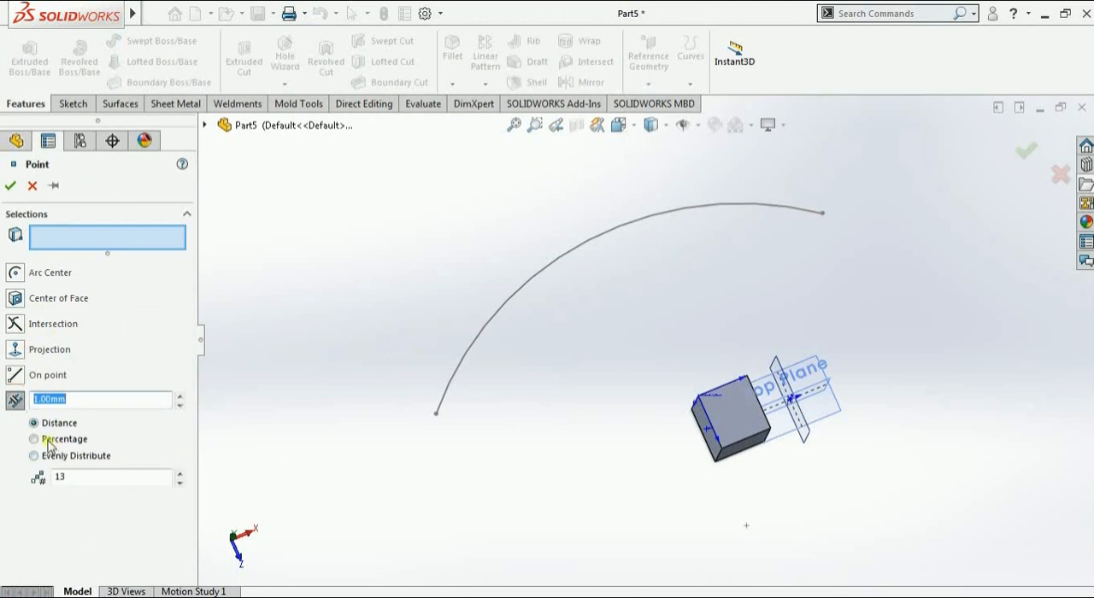
{"action": "left_click", "coordinate": [48, 440]}
{"action": "left_click", "coordinate": [450, 384]}
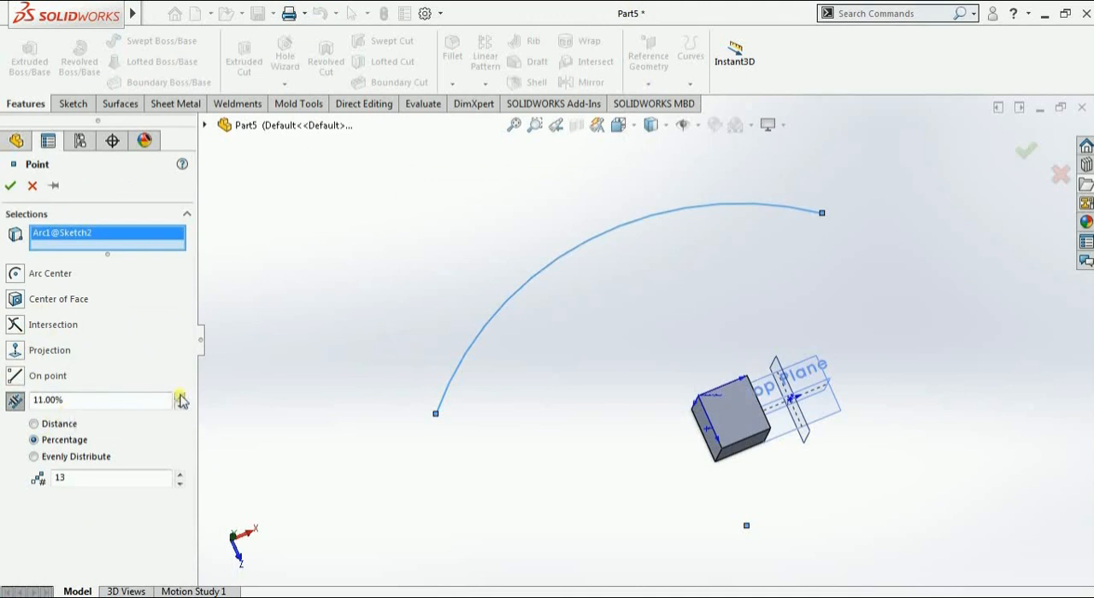
Set the number of reference points along the arc to 3
{"action": "left_click", "coordinate": [179, 483]}
{"action": "left_click", "coordinate": [179, 484]}
{"action": "left_click", "coordinate": [180, 484]}
{"action": "left_click", "coordinate": [179, 484]}
{"action": "left_click", "coordinate": [180, 484]}
{"action": "left_click", "coordinate": [180, 486]}
{"action": "left_click", "coordinate": [180, 486]}
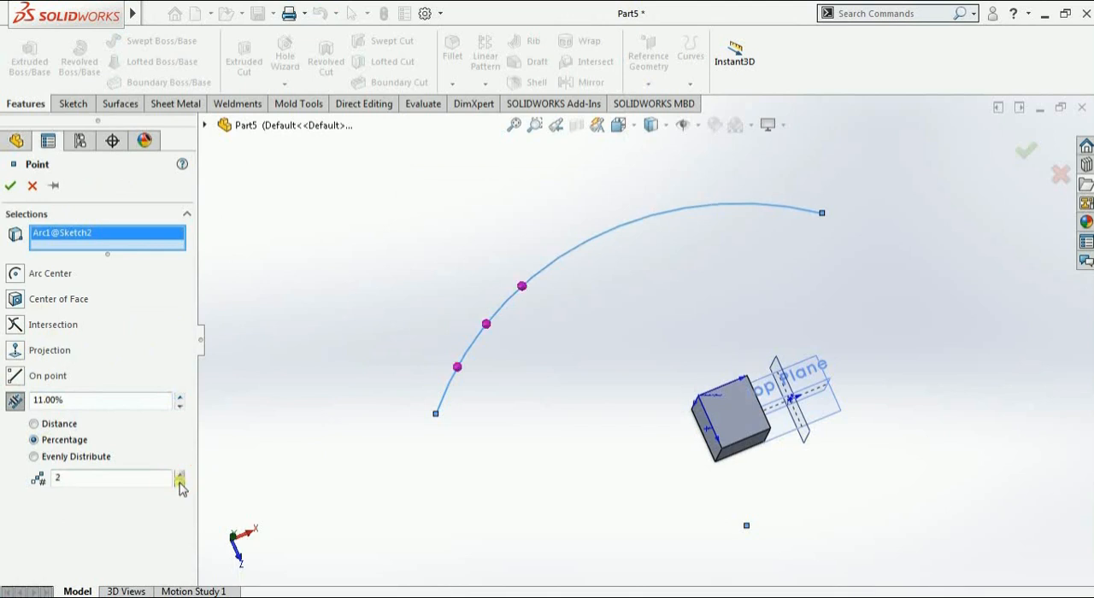
{"action": "left_click", "coordinate": [179, 475]}
Set the percentage spacing of the points along the arc to 25%
{"action": "left_click", "coordinate": [178, 397]}
{"action": "left_click", "coordinate": [179, 397]}
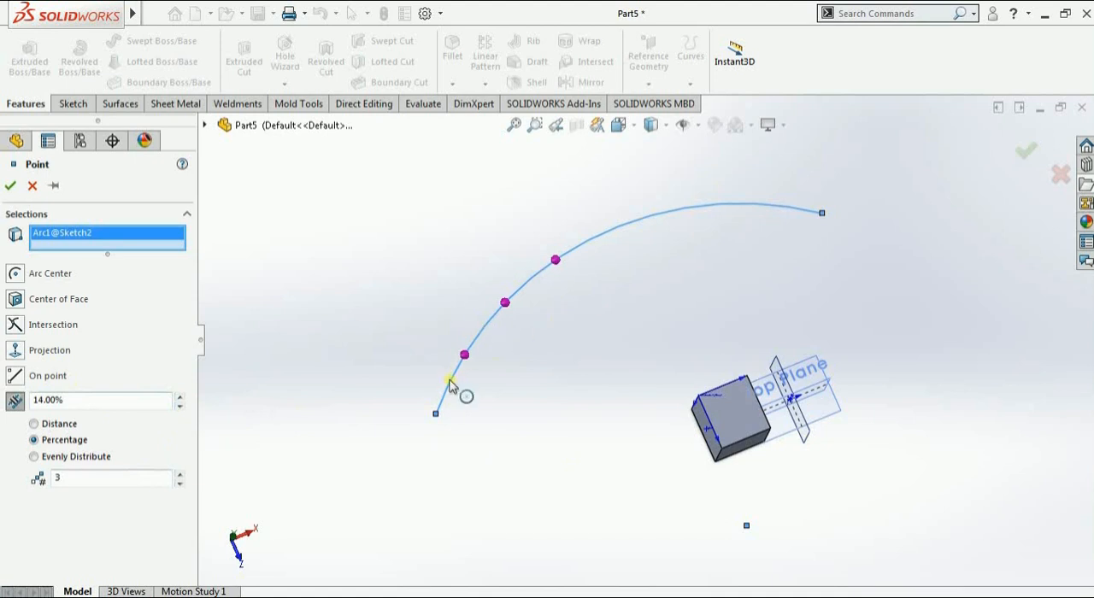
{"action": "left_click", "coordinate": [181, 396]}
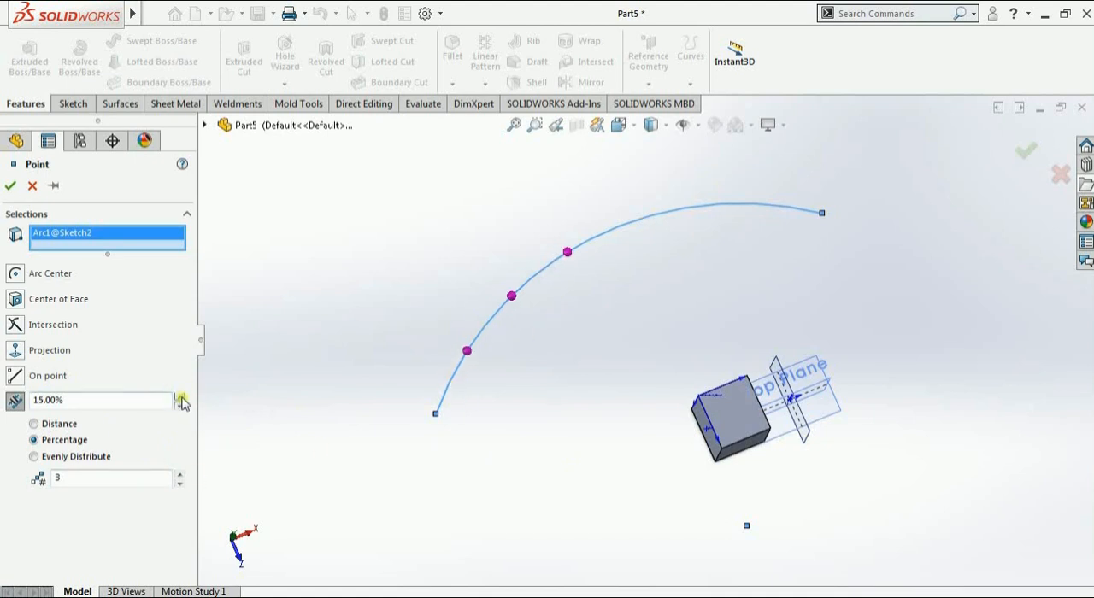
{"action": "left_click", "coordinate": [181, 396]}
{"action": "left_click", "coordinate": [182, 396]}
{"action": "left_click", "coordinate": [181, 397]}
{"action": "left_click", "coordinate": [181, 398]}
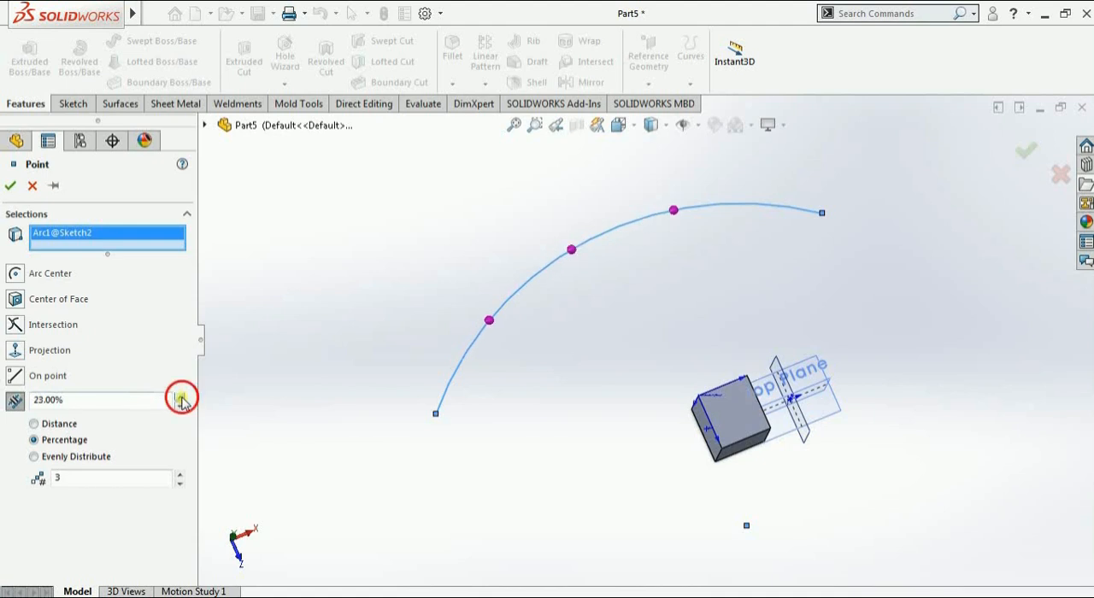
{"action": "left_click", "coordinate": [181, 398]}
{"action": "left_click", "coordinate": [181, 399]}
{"action": "left_click", "coordinate": [181, 399]}
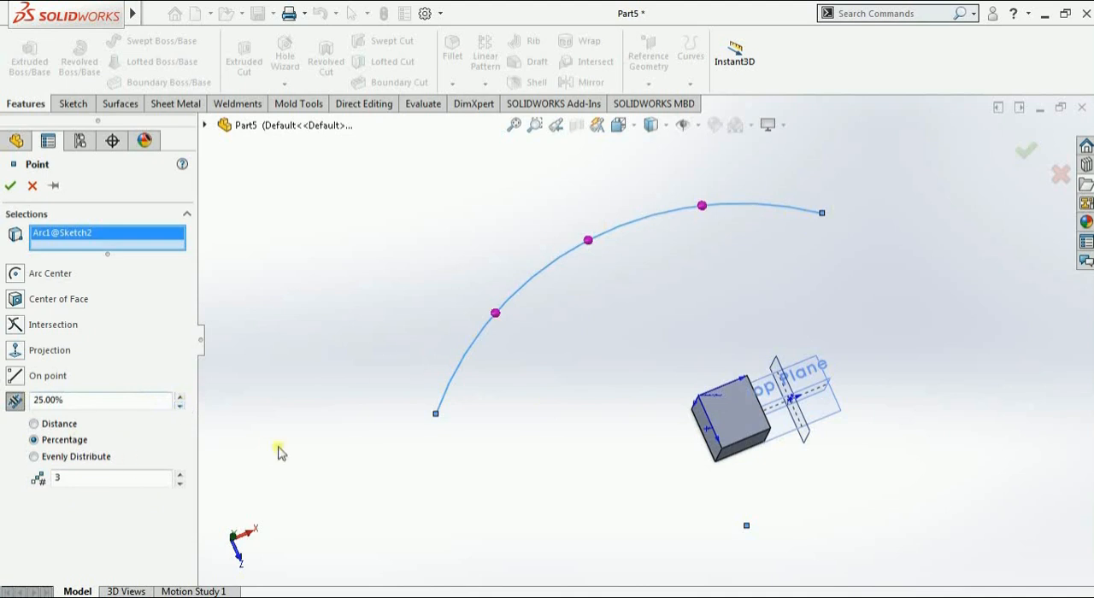
Switch the points to Evenly Distribute, set their number to 23 and create them along the arc
{"action": "left_click", "coordinate": [34, 457]}
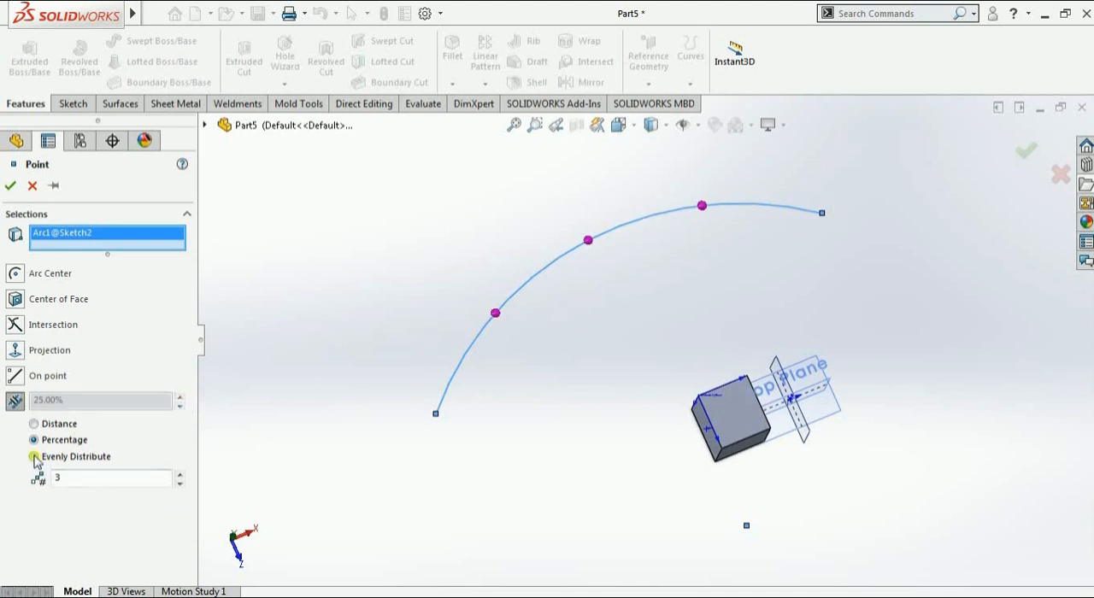
{"action": "left_click", "coordinate": [179, 483]}
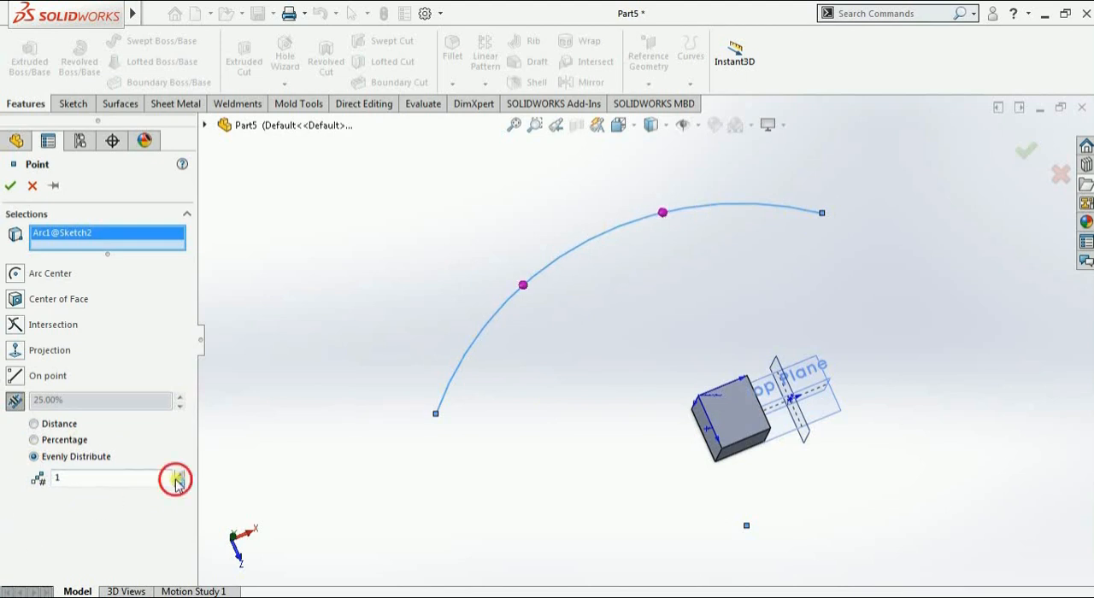
{"action": "left_click", "coordinate": [178, 476]}
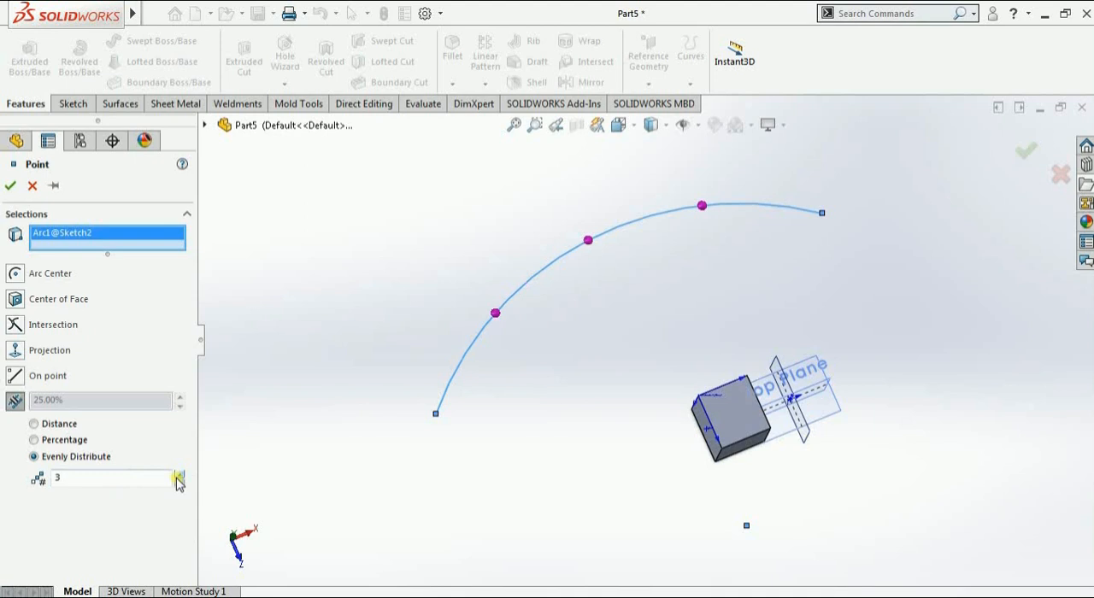
{"action": "left_click", "coordinate": [179, 476]}
{"action": "left_click", "coordinate": [179, 476]}
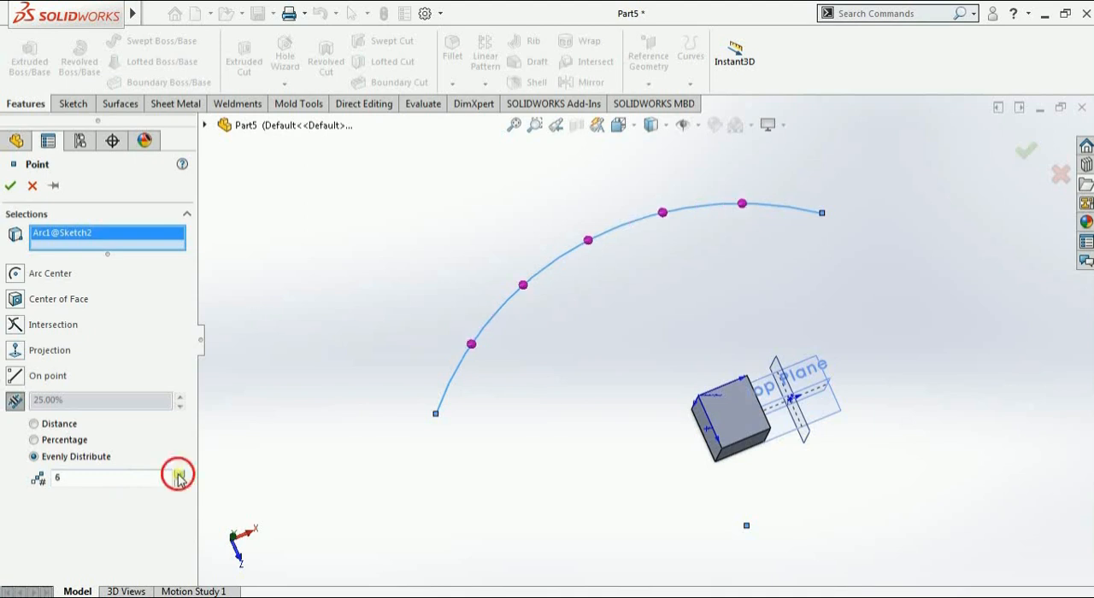
{"action": "left_click", "coordinate": [178, 476]}
{"action": "left_click", "coordinate": [178, 476]}
{"action": "left_click", "coordinate": [179, 476]}
{"action": "left_click", "coordinate": [179, 475]}
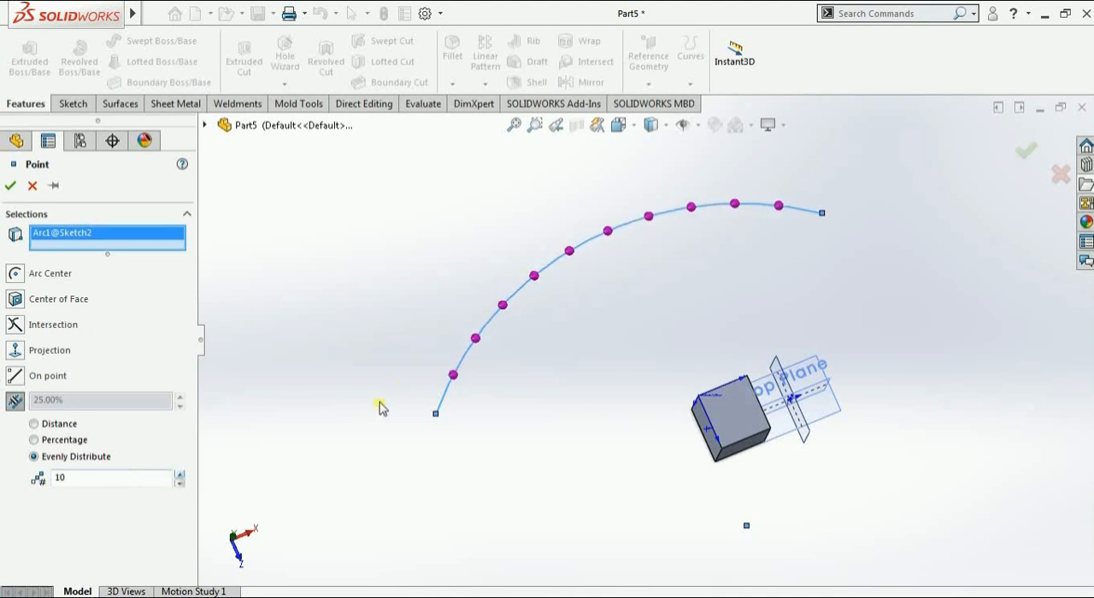
{"action": "left_click", "coordinate": [180, 475]}
{"action": "left_click", "coordinate": [179, 475]}
{"action": "left_click", "coordinate": [180, 474]}
{"action": "left_click", "coordinate": [179, 474]}
{"action": "left_click", "coordinate": [180, 475]}
{"action": "left_click", "coordinate": [179, 474]}
{"action": "left_click", "coordinate": [179, 474]}
{"action": "left_click", "coordinate": [180, 474]}
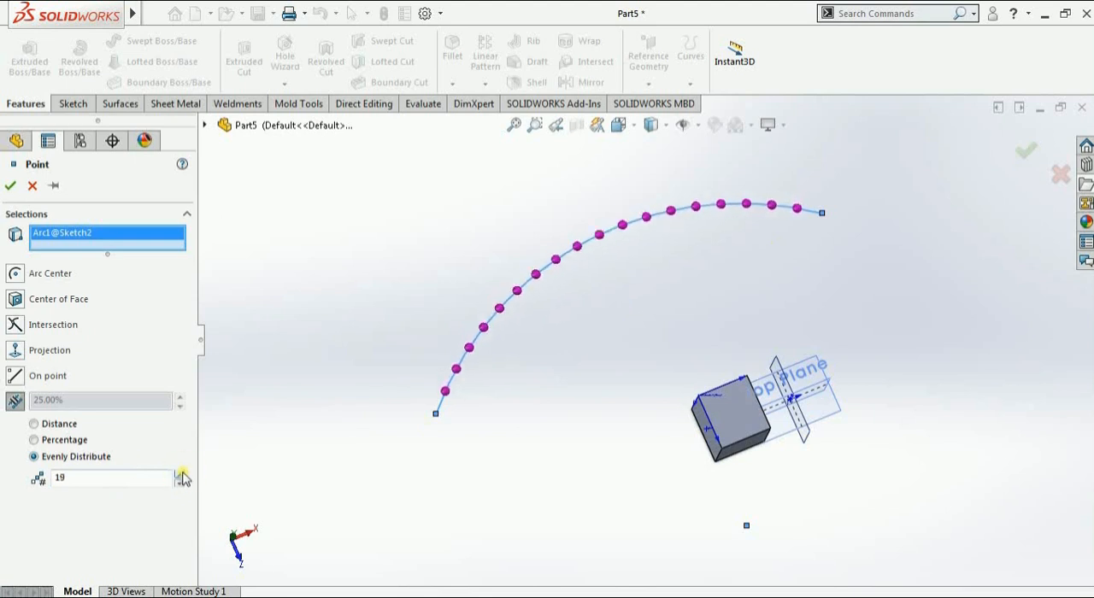
{"action": "left_click", "coordinate": [179, 474]}
{"action": "left_click", "coordinate": [179, 474]}
{"action": "left_click", "coordinate": [179, 475]}
{"action": "left_click", "coordinate": [180, 474]}
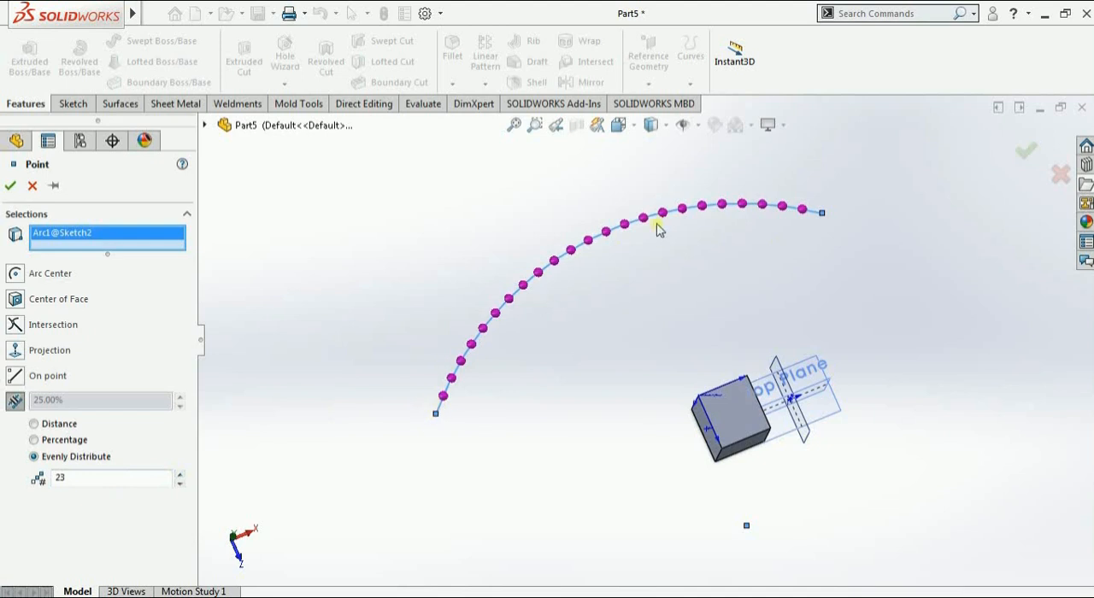
{"action": "left_click", "coordinate": [11, 187]}
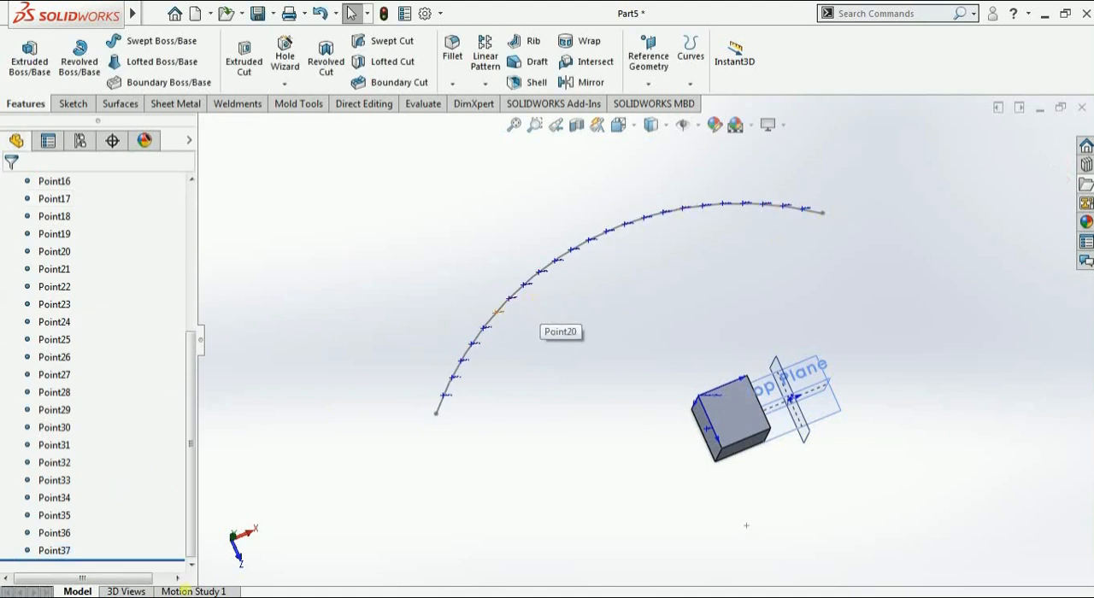
Delete all the evenly distributed reference points along the arc, Point15 through Point37
{"action": "left_click_drag", "start_coordinate": [113, 548], "coordinate": [114, 437]}
{"action": "right_click", "coordinate": [47, 430]}
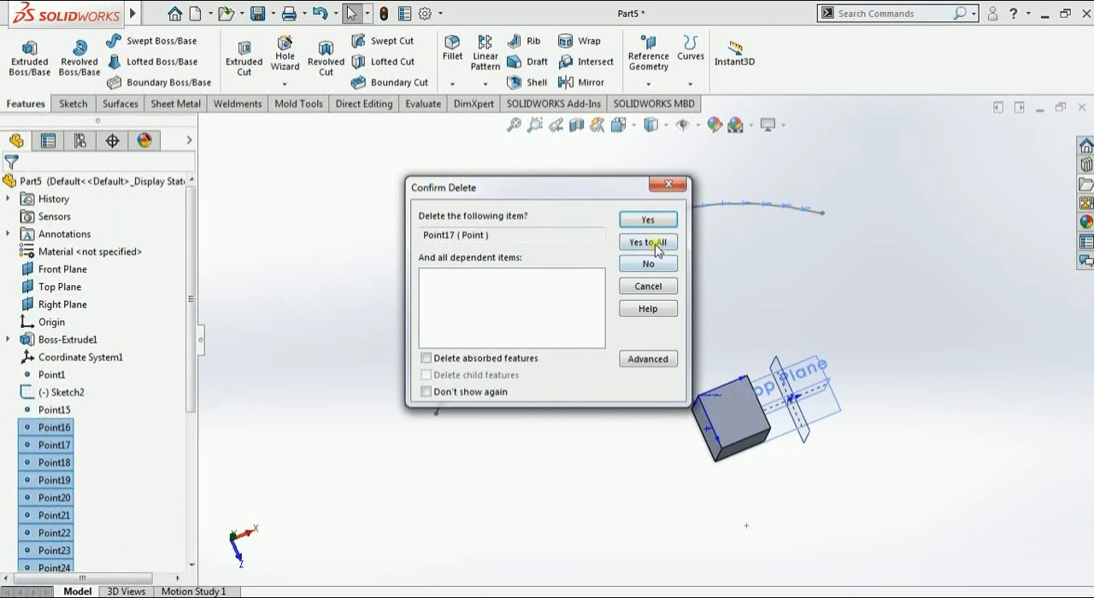
{"action": "left_click", "coordinate": [654, 244]}
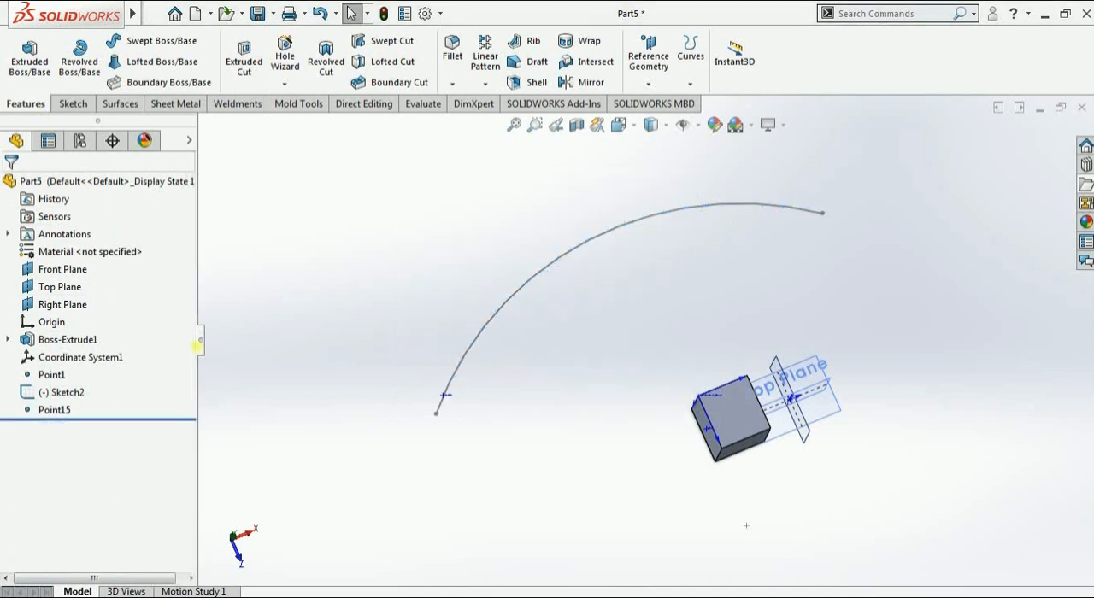
{"action": "right_click", "coordinate": [60, 411]}
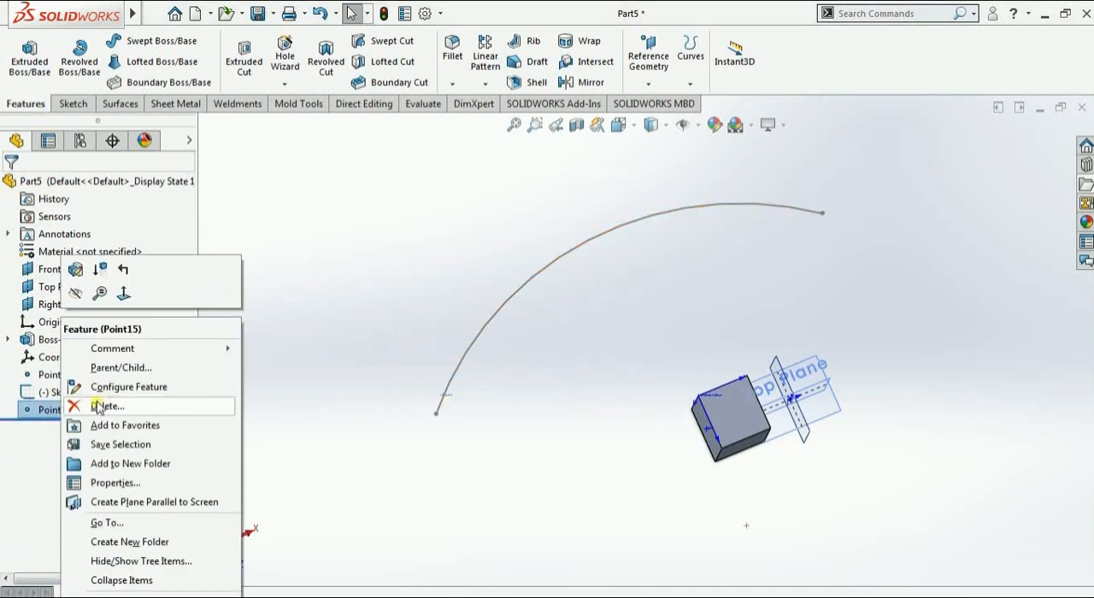
{"action": "left_click", "coordinate": [101, 407]}
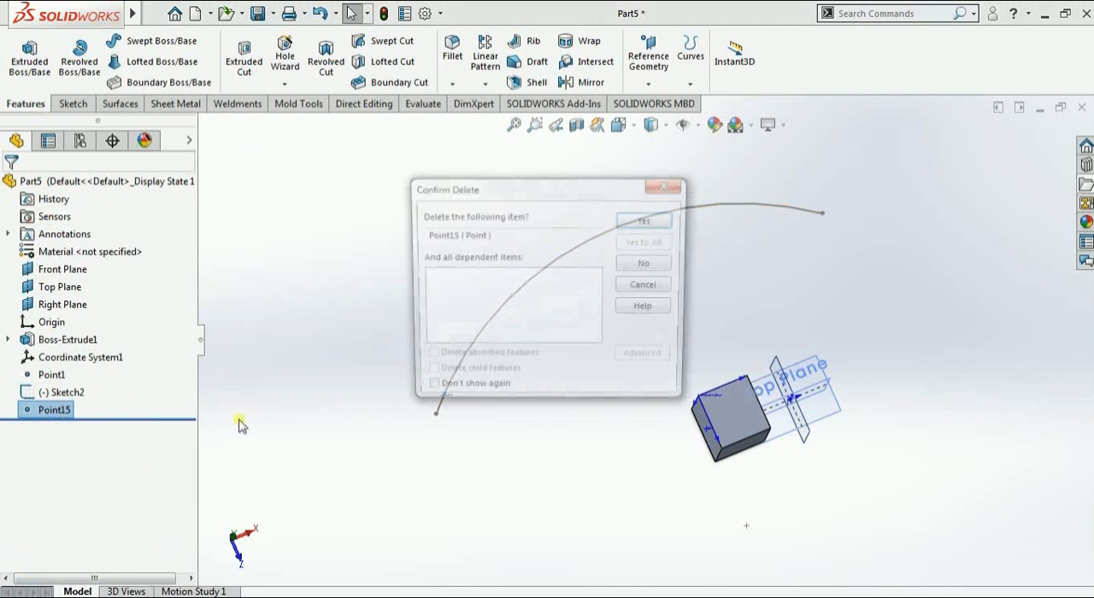
{"action": "left_click", "coordinate": [649, 221]}
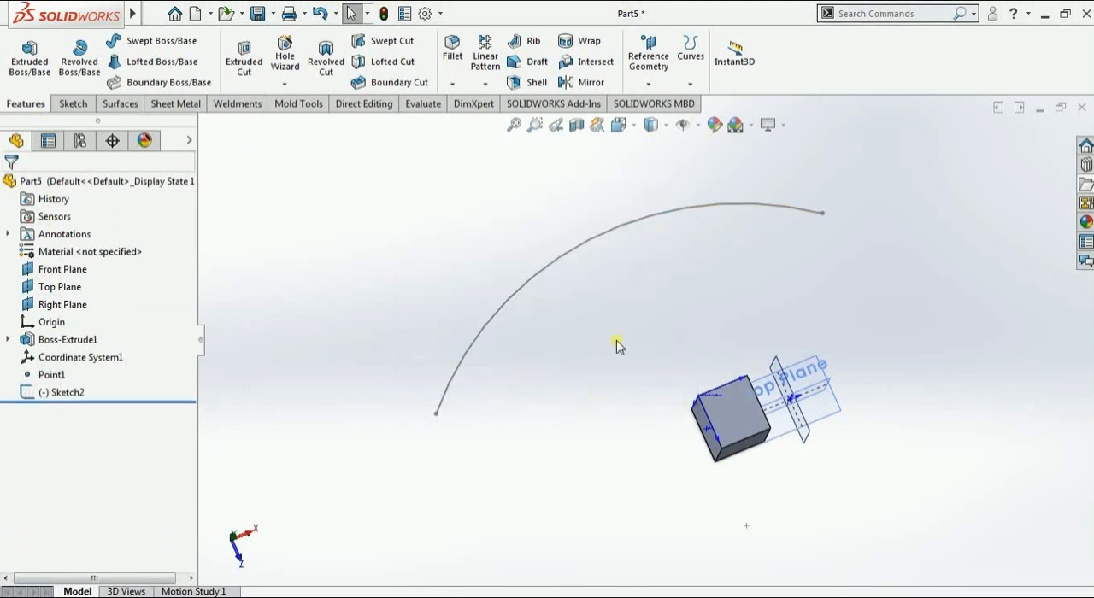
Sketch a slanted line on the Top Plane that crosses the arc, and exit the sketch
{"action": "middle_click_drag", "start_coordinate": [617, 342], "coordinate": [619, 314]}
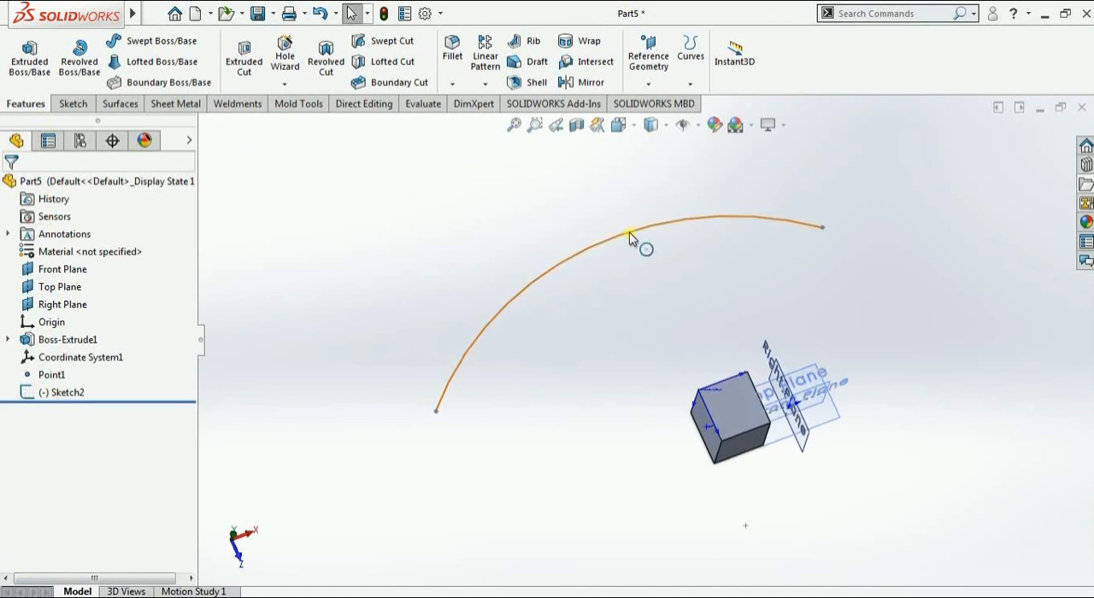
{"action": "left_click", "coordinate": [849, 419]}
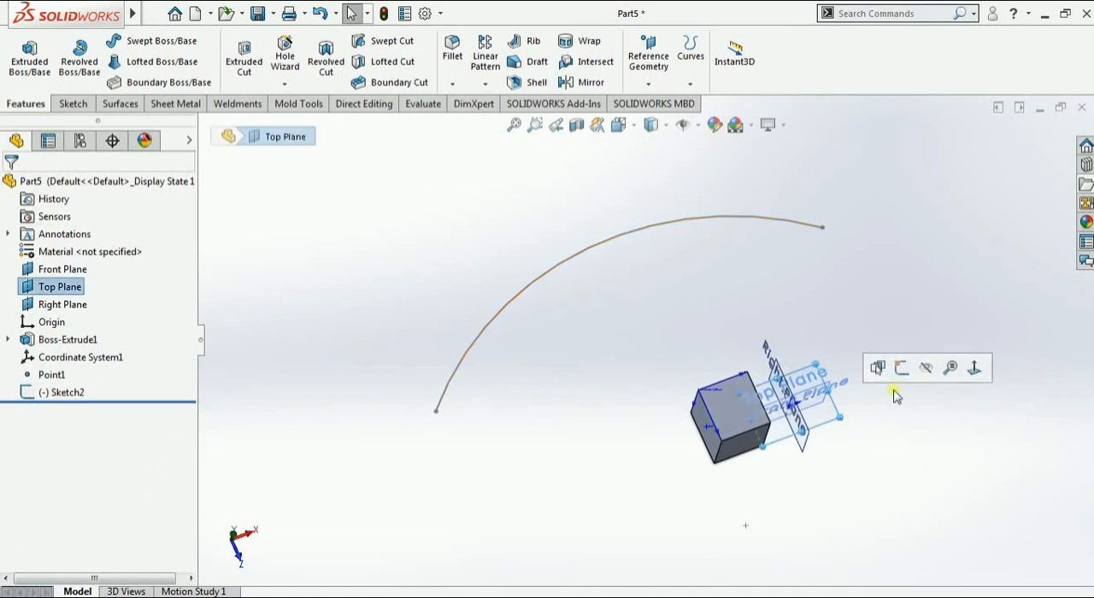
{"action": "left_click", "coordinate": [901, 368]}
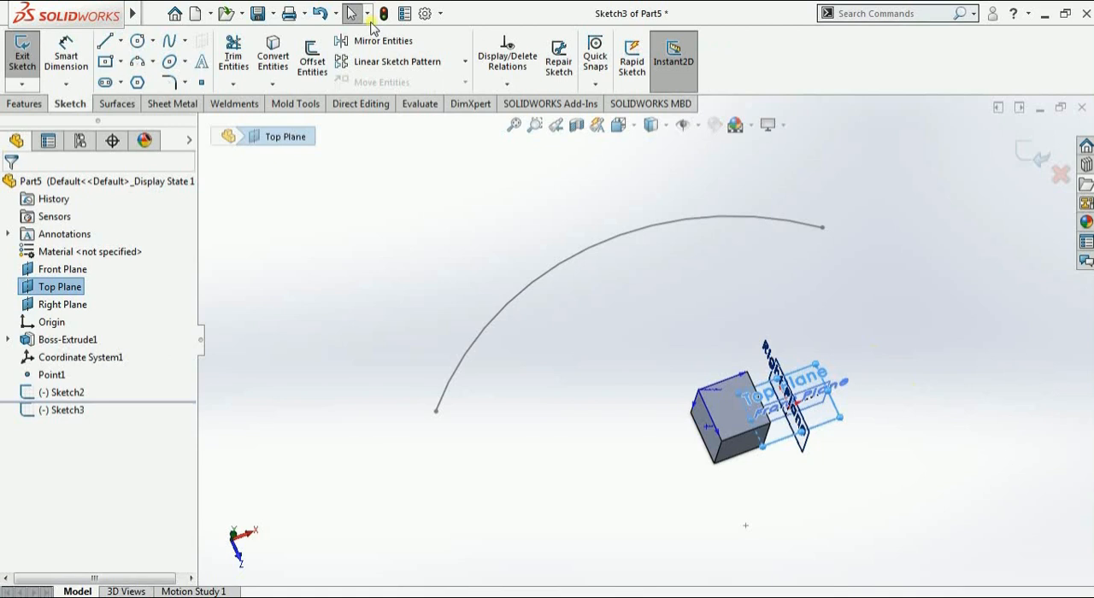
{"action": "left_click", "coordinate": [105, 41]}
{"action": "left_click", "coordinate": [697, 175]}
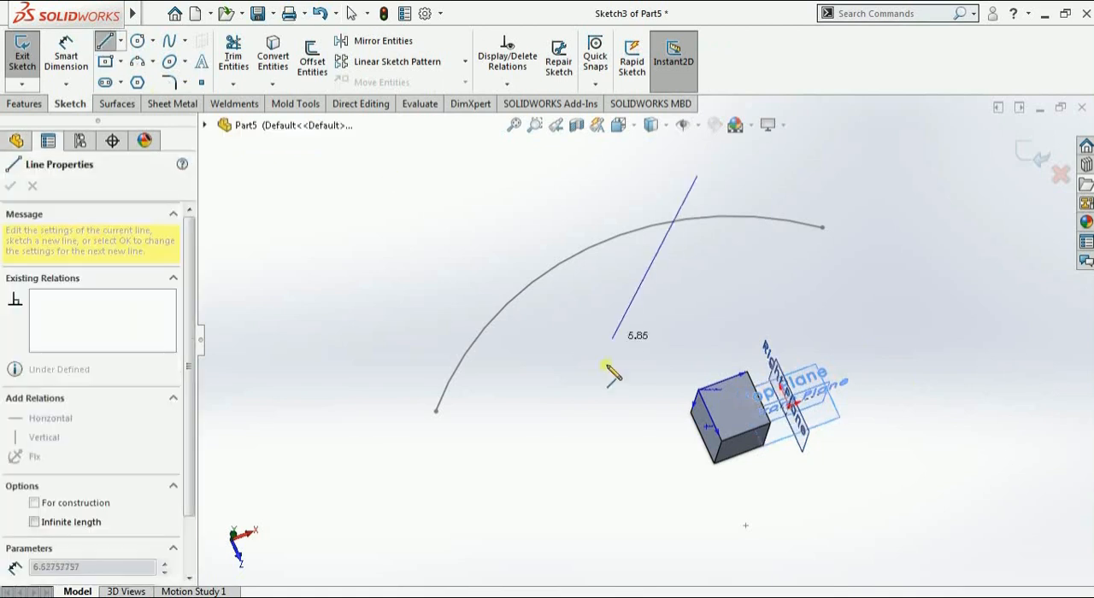
{"action": "left_click", "coordinate": [608, 387]}
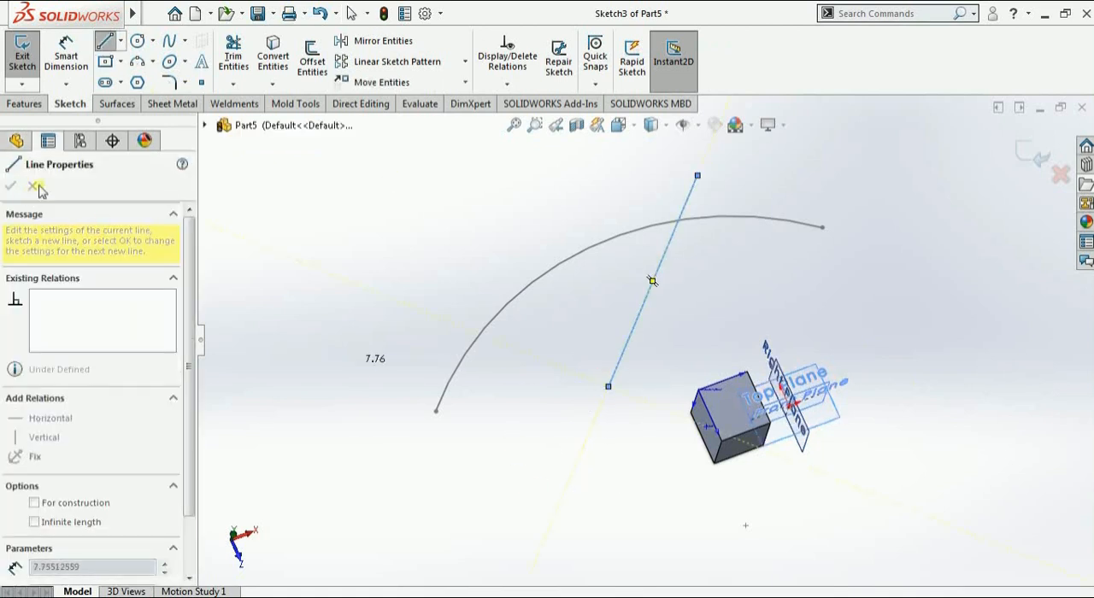
{"action": "key", "text": "Escape"}
{"action": "left_click", "coordinate": [1038, 163]}
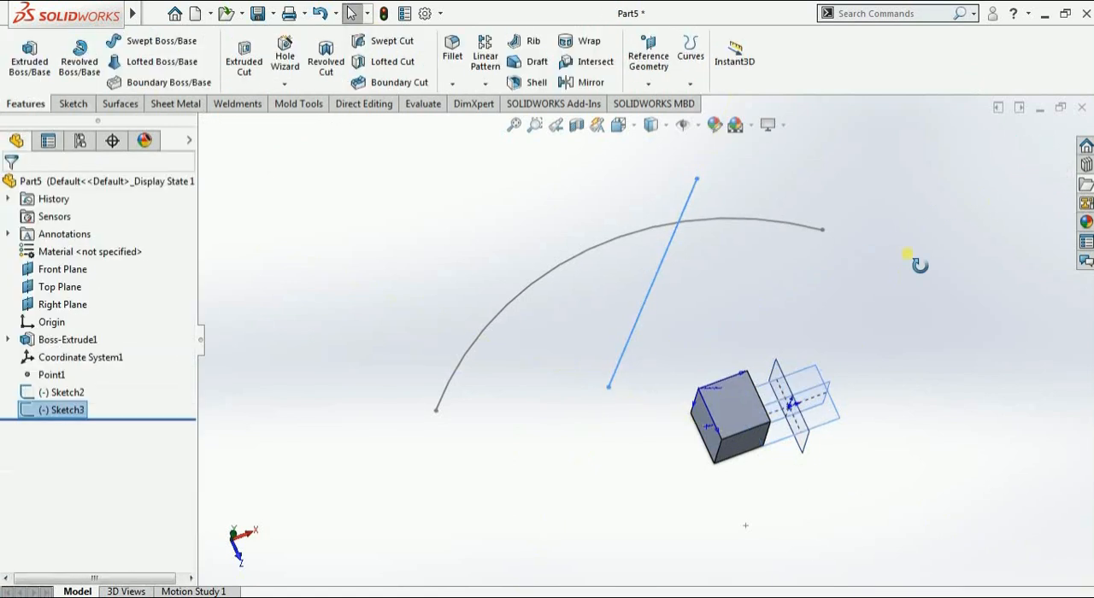
Create an Intersection reference point where the slanted sketch line crosses the arc
{"action": "mouse_move", "coordinate": [912, 327]}
{"action": "middle_mouse_down"}
{"action": "mouse_move", "coordinate": [813, 369]}
{"action": "mouse_move", "coordinate": [869, 416]}
{"action": "mouse_move", "coordinate": [775, 279]}
{"action": "middle_mouse_up"}
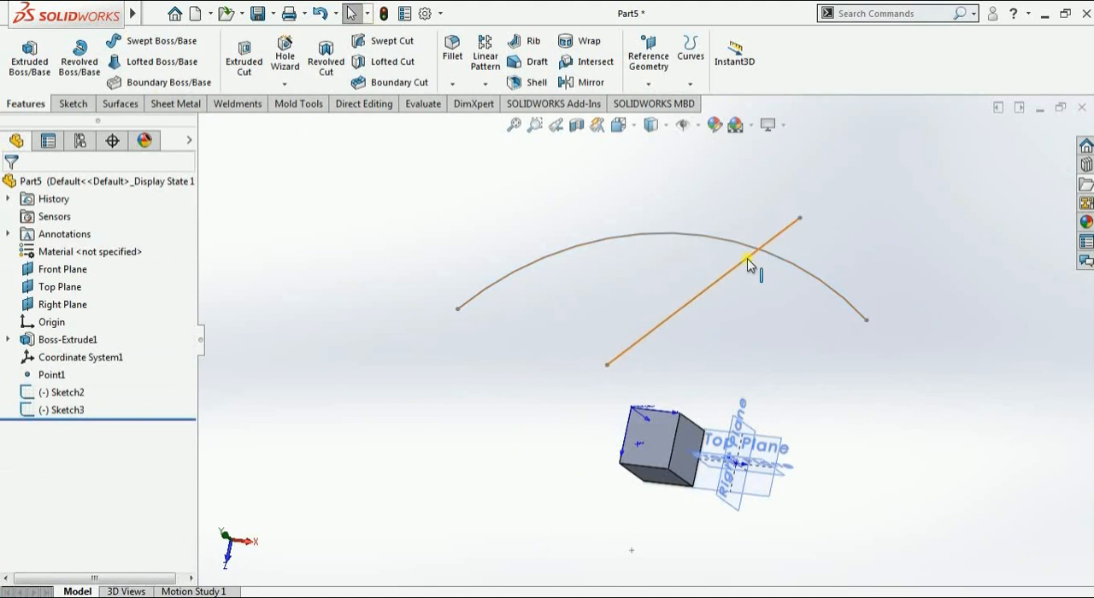
{"action": "scroll", "coordinate": [753, 282], "scroll_direction": "down", "scroll_amount": 5}
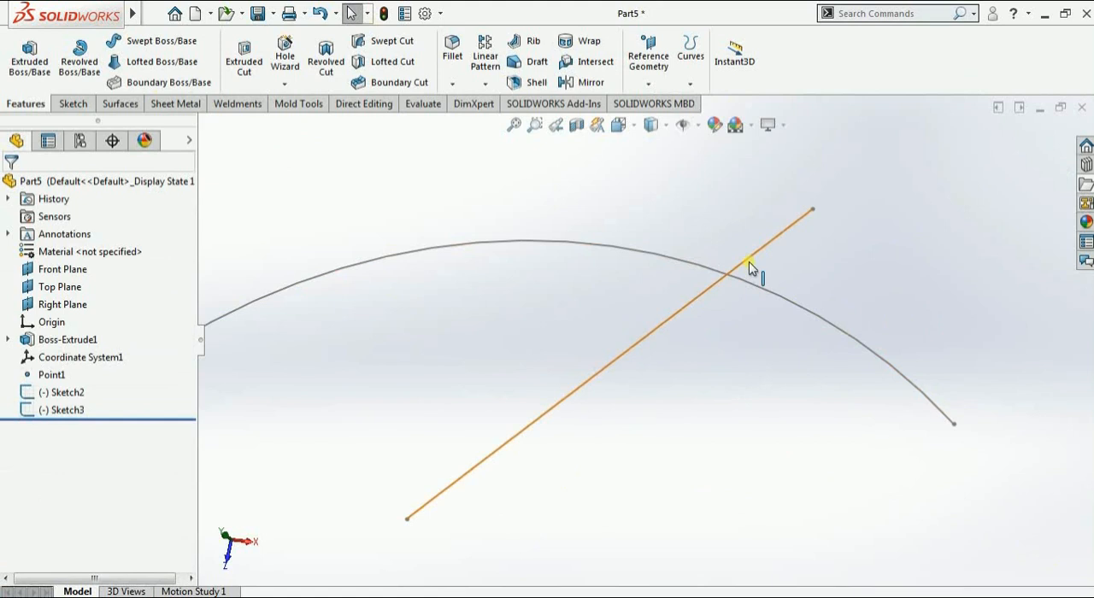
{"action": "left_click", "coordinate": [651, 82]}
{"action": "left_click", "coordinate": [663, 161]}
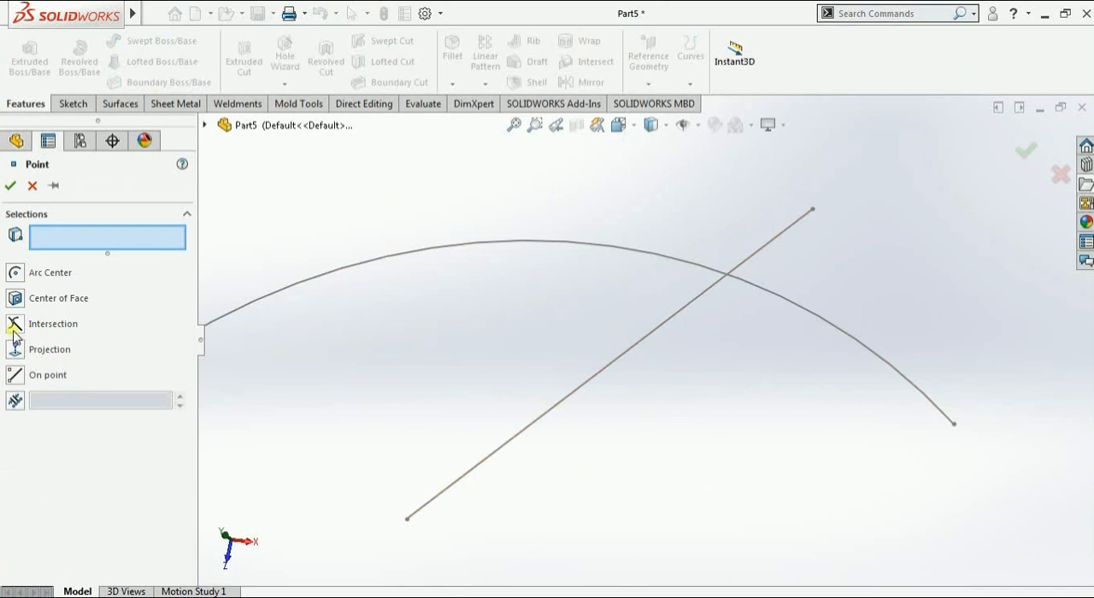
{"action": "left_click", "coordinate": [14, 323]}
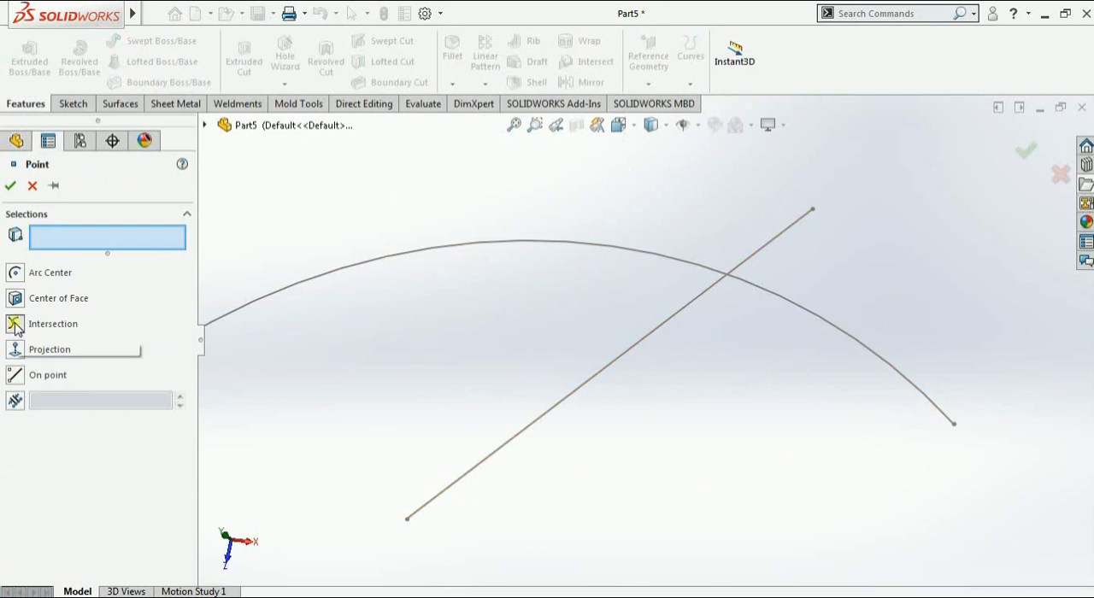
{"action": "left_click", "coordinate": [766, 246]}
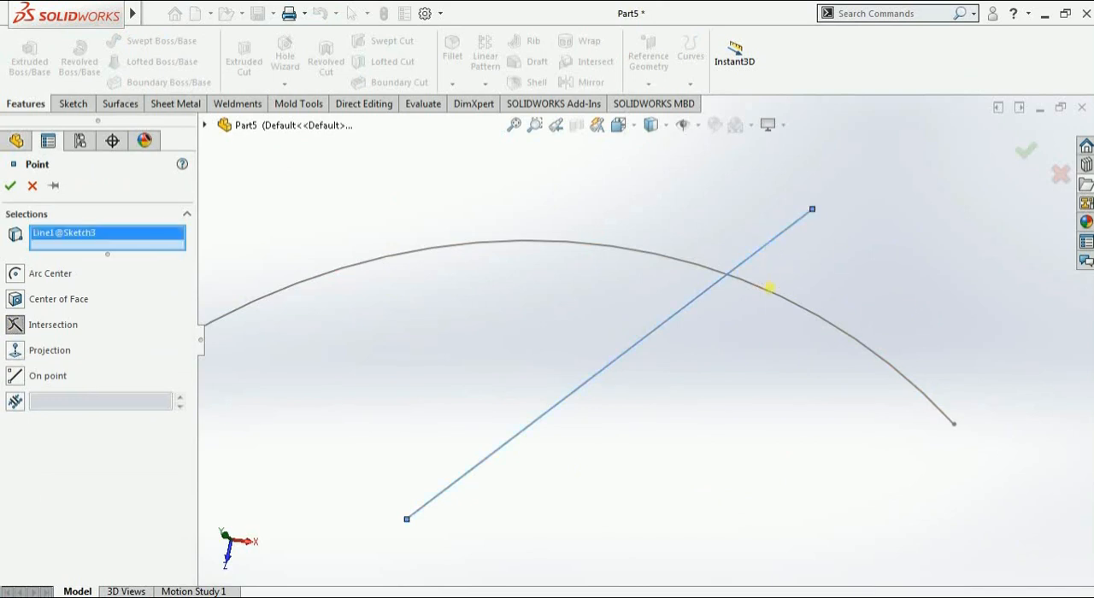
{"action": "left_click", "coordinate": [769, 288]}
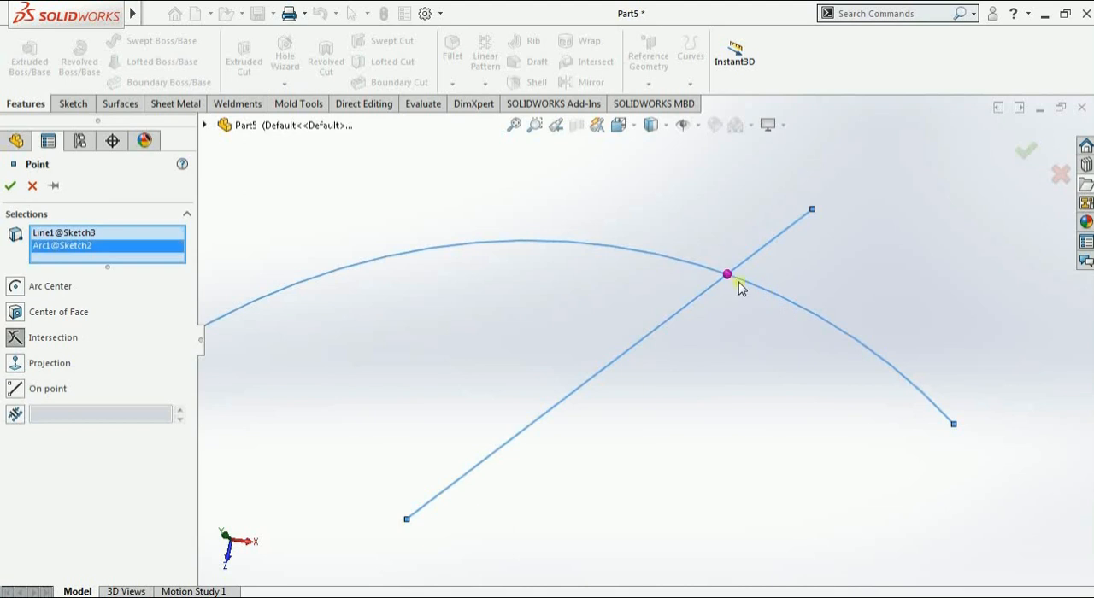
{"action": "left_click", "coordinate": [10, 185]}
{"action": "scroll", "coordinate": [729, 278], "scroll_direction": "down", "scroll_amount": 3}
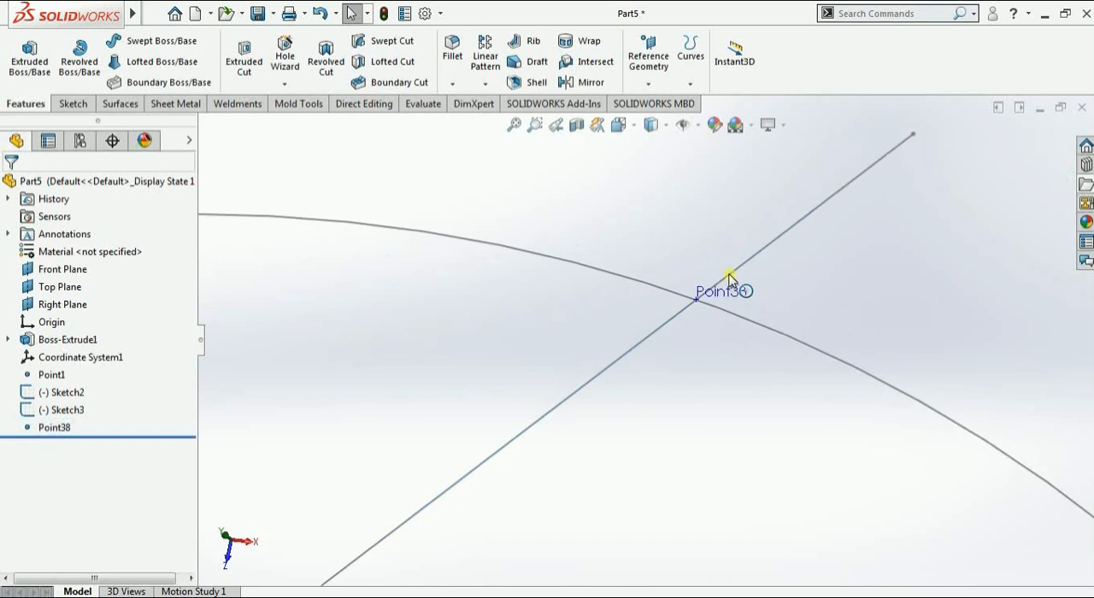
{"action": "scroll", "coordinate": [729, 278], "scroll_direction": "down", "scroll_amount": 5}
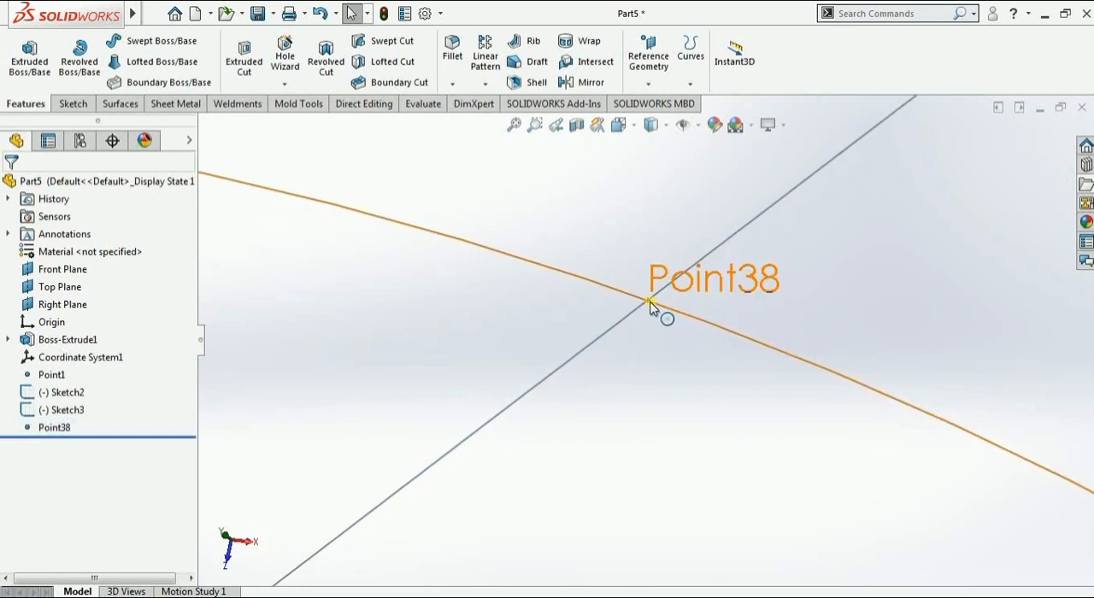
{"action": "scroll", "coordinate": [648, 300], "scroll_direction": "up", "scroll_amount": 8}
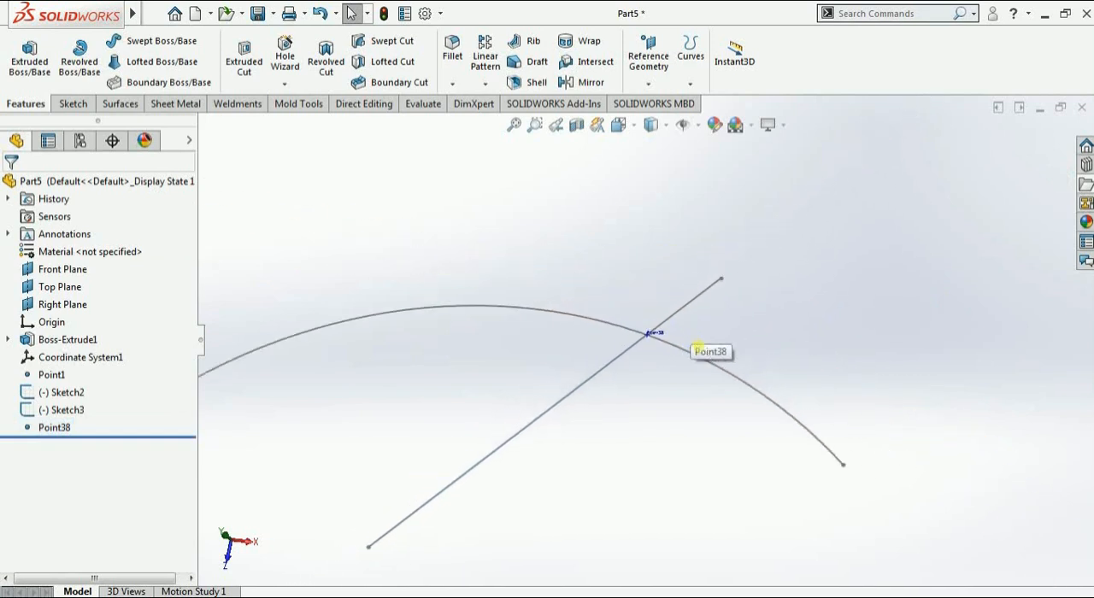
Create a Projection reference point by projecting the slanted line's lower endpoint onto the block face nearest the line
{"action": "middle_click_drag", "start_coordinate": [699, 351], "coordinate": [672, 294]}
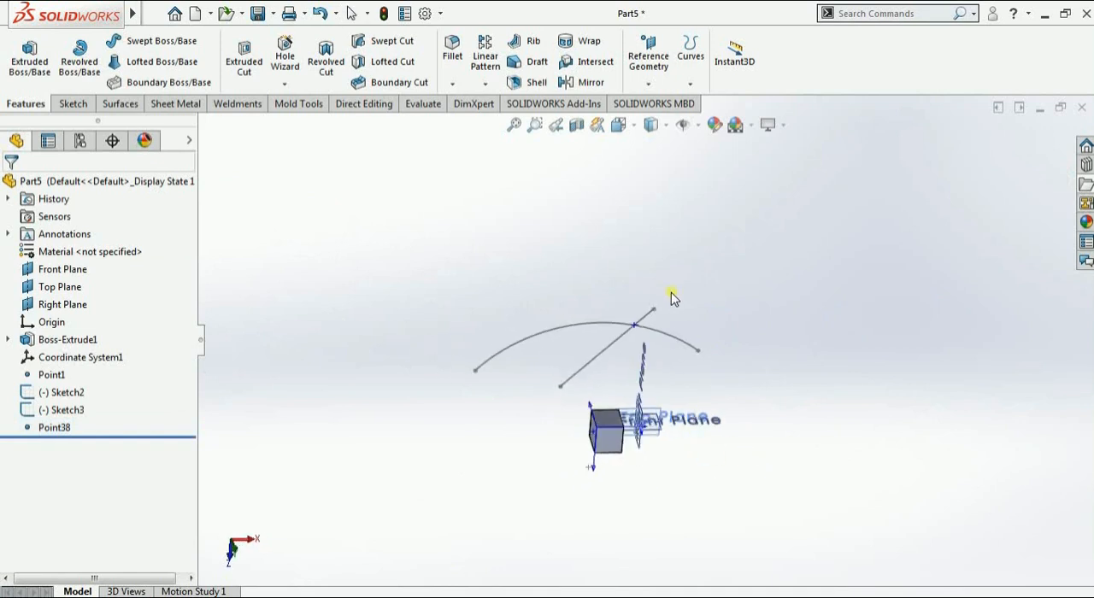
{"action": "scroll", "coordinate": [620, 420], "scroll_direction": "down", "scroll_amount": 2}
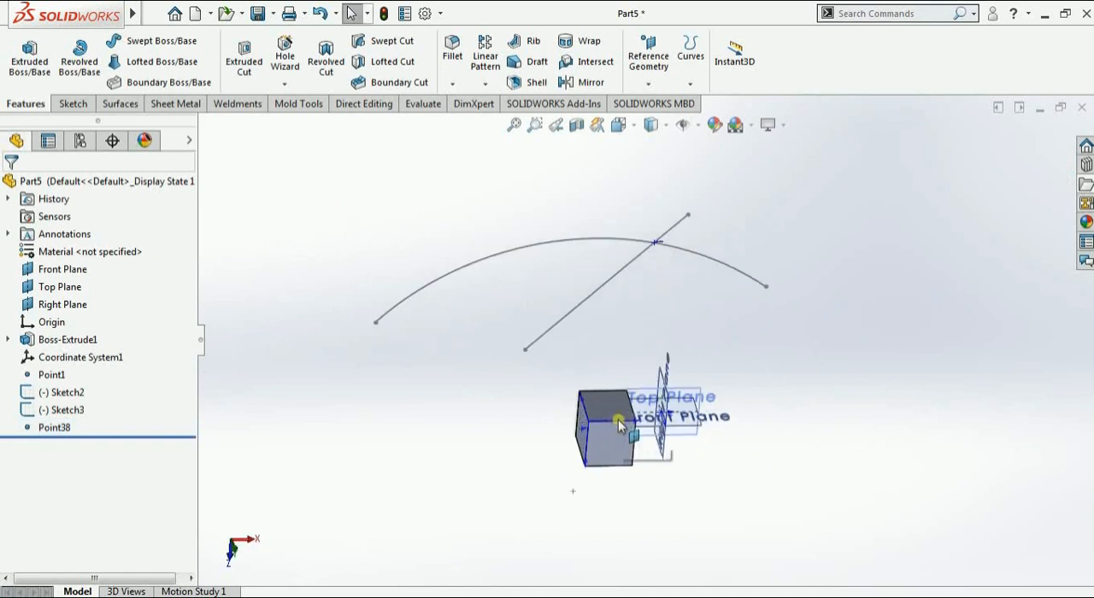
{"action": "scroll", "coordinate": [619, 420], "scroll_direction": "down", "scroll_amount": 2}
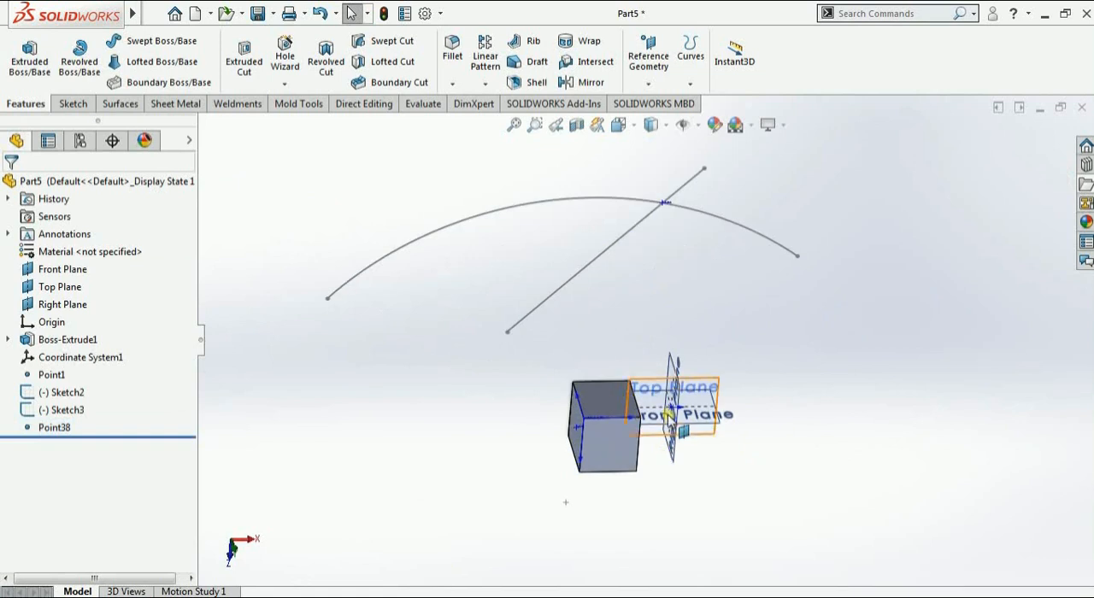
{"action": "mouse_move", "coordinate": [813, 416]}
{"action": "middle_mouse_down"}
{"action": "mouse_move", "coordinate": [813, 359]}
{"action": "mouse_move", "coordinate": [818, 373]}
{"action": "mouse_move", "coordinate": [802, 364]}
{"action": "middle_mouse_up"}
{"action": "left_click", "coordinate": [649, 79]}
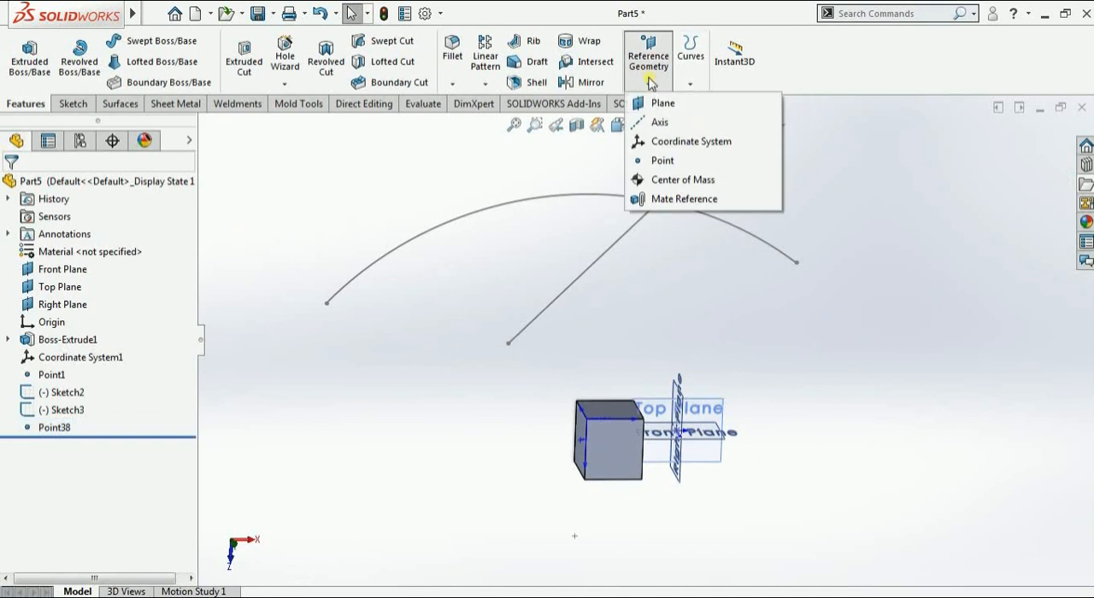
{"action": "left_click", "coordinate": [659, 161]}
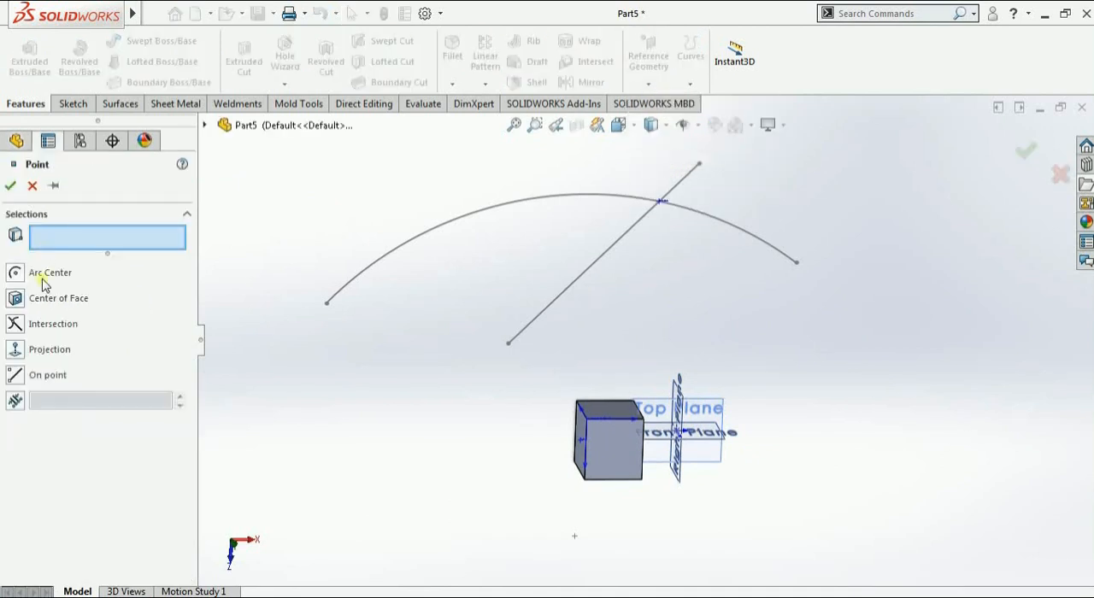
{"action": "left_click", "coordinate": [16, 351]}
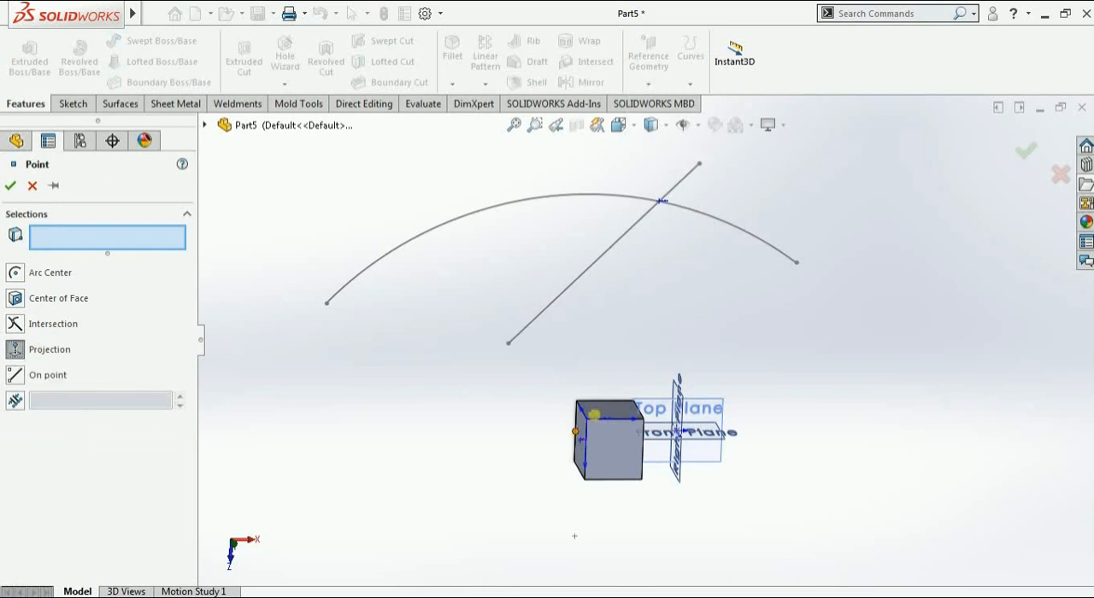
{"action": "left_click", "coordinate": [508, 345]}
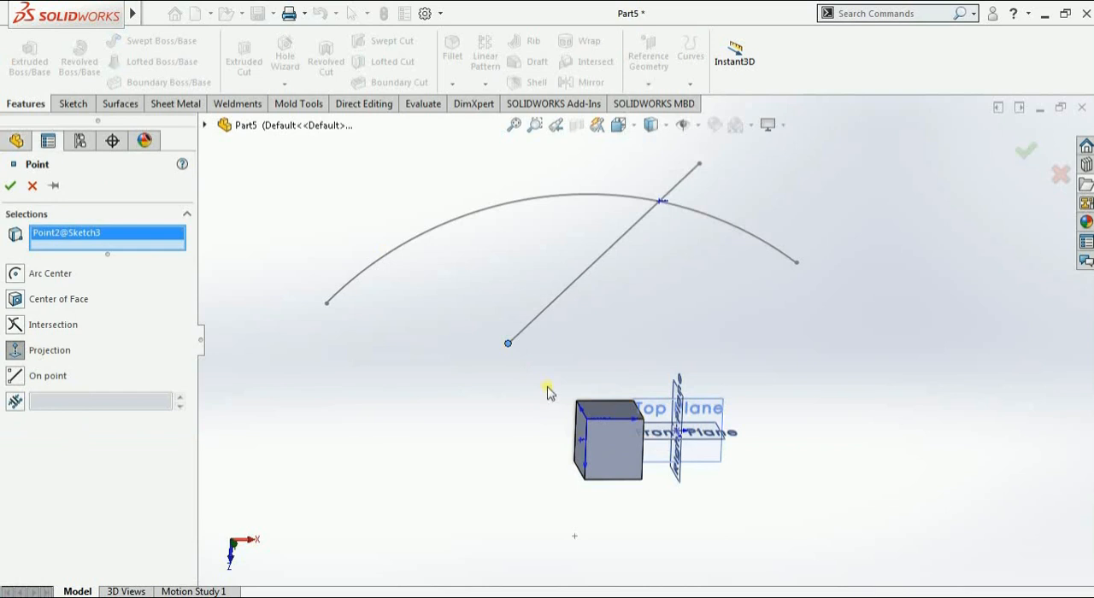
{"action": "left_click", "coordinate": [600, 415]}
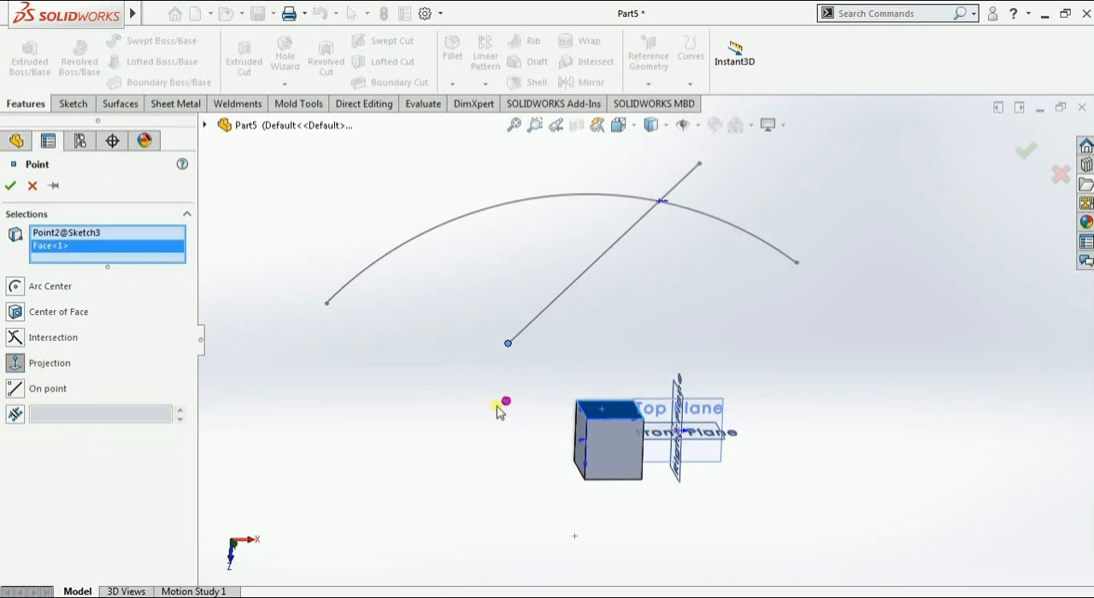
{"action": "left_click", "coordinate": [11, 185]}
{"action": "left_click", "coordinate": [475, 498]}
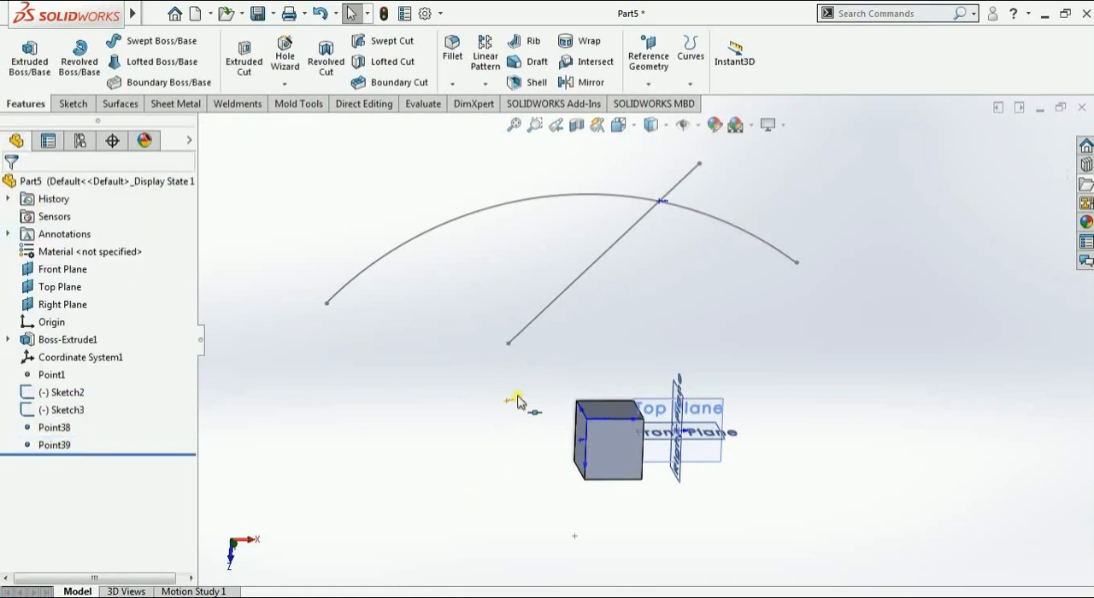
{"action": "scroll", "coordinate": [552, 416], "scroll_direction": "down", "scroll_amount": 6}
{"action": "scroll", "coordinate": [588, 370], "scroll_direction": "up", "scroll_amount": 3}
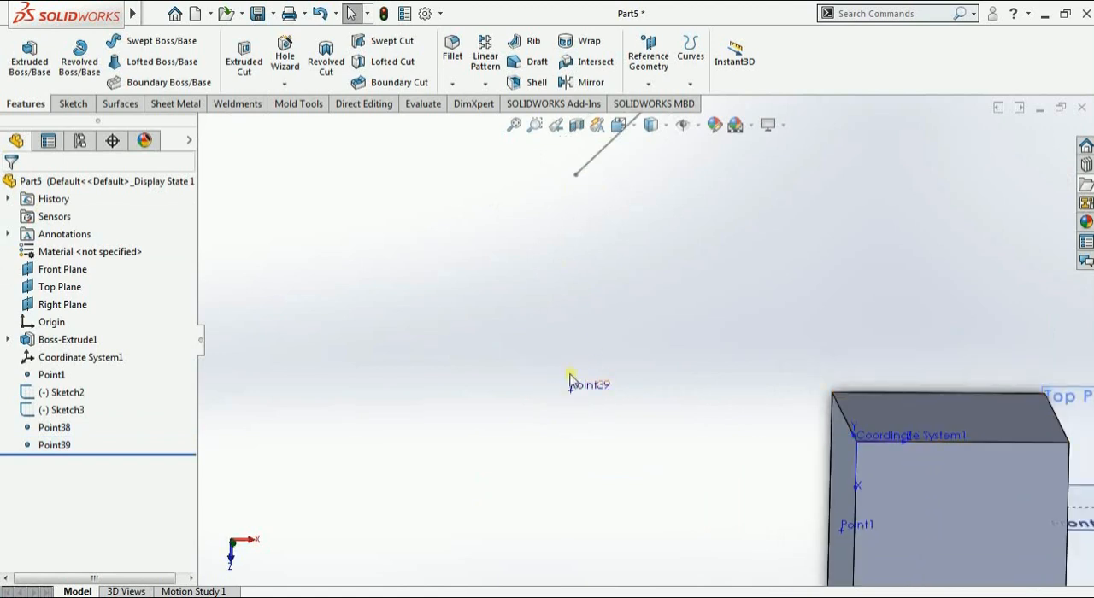
{"action": "scroll", "coordinate": [755, 411], "scroll_direction": "up", "scroll_amount": 4}
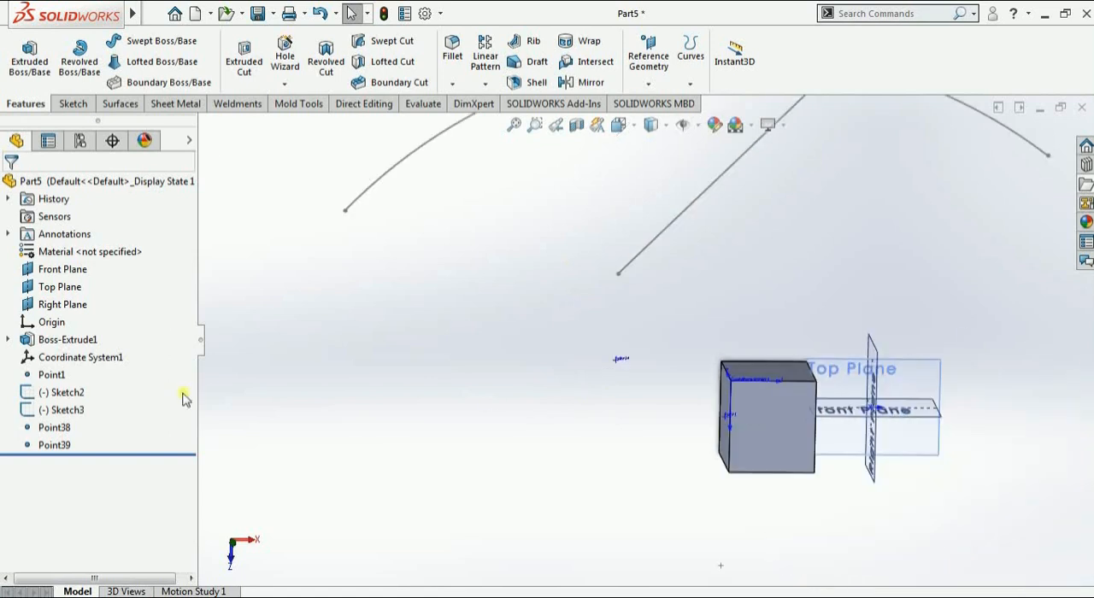
Create an On point reference point at the left endpoint of the sketched arc
{"action": "left_click", "coordinate": [649, 84]}
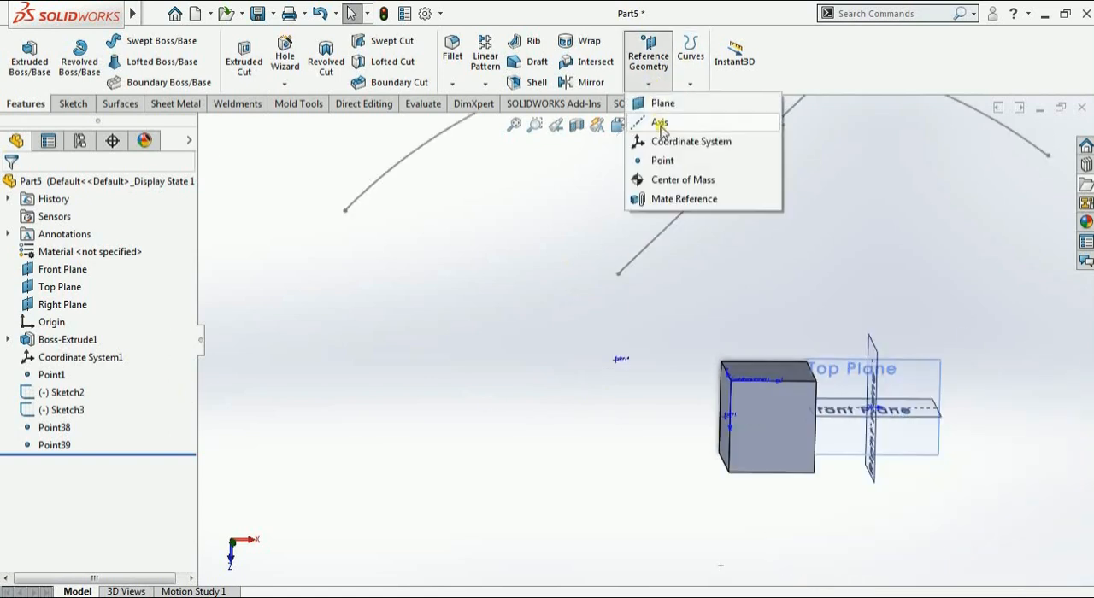
{"action": "left_click", "coordinate": [663, 160]}
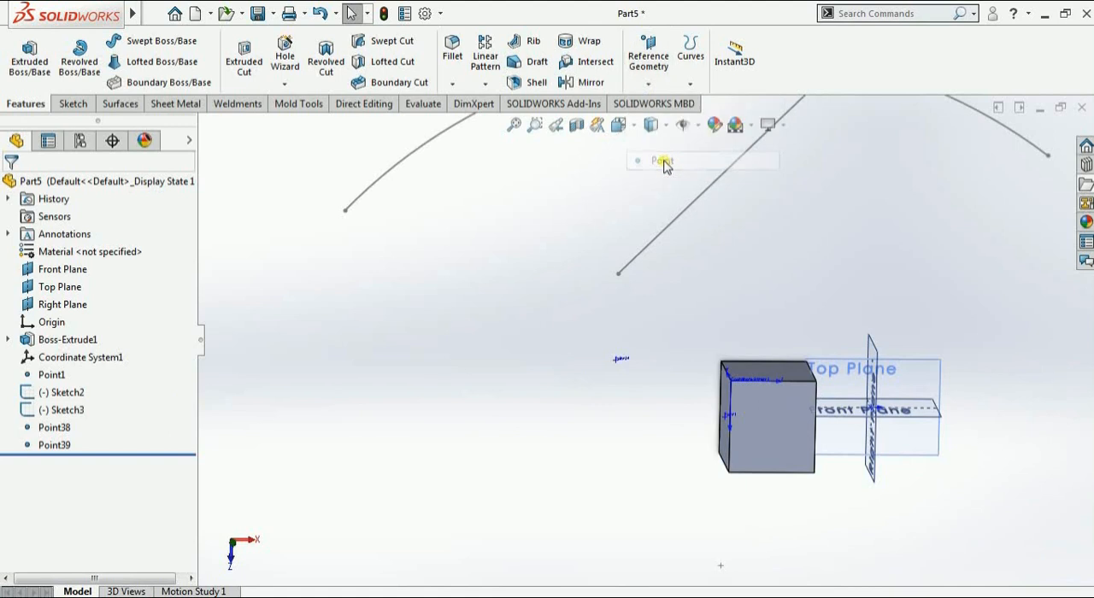
{"action": "left_click", "coordinate": [23, 381]}
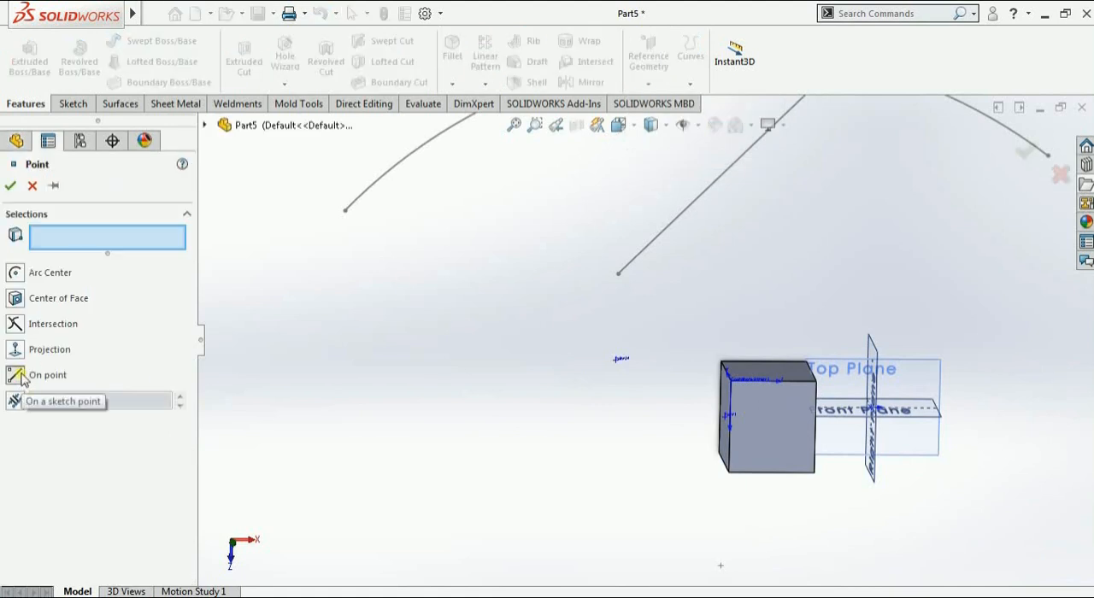
{"action": "scroll", "coordinate": [469, 453], "scroll_direction": "up", "scroll_amount": 2}
{"action": "scroll", "coordinate": [538, 389], "scroll_direction": "up", "scroll_amount": 1}
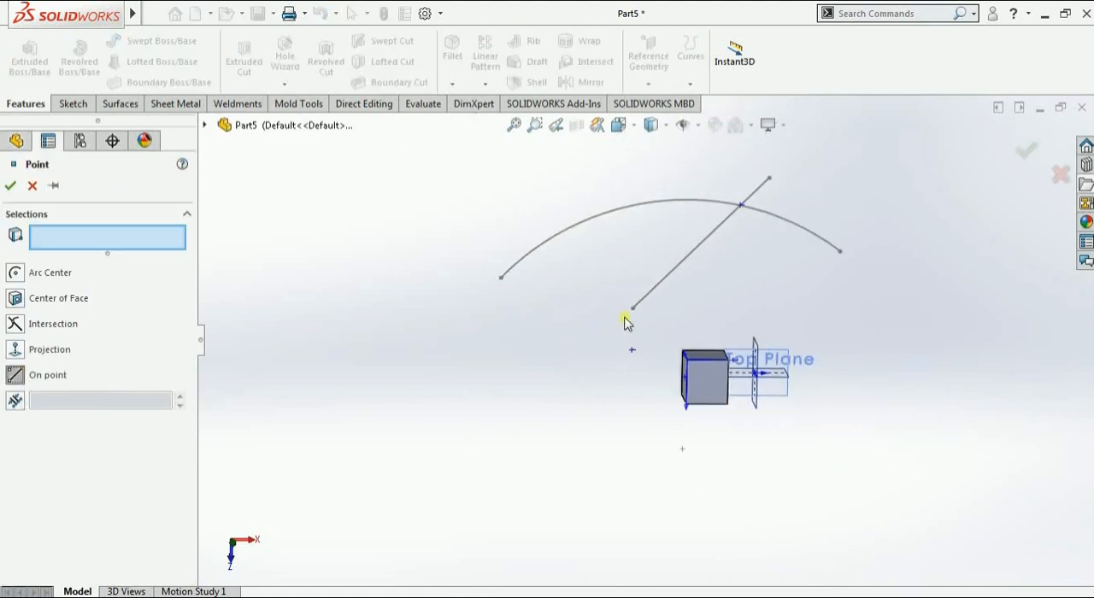
{"action": "middle_click_drag", "start_coordinate": [591, 341], "coordinate": [630, 350]}
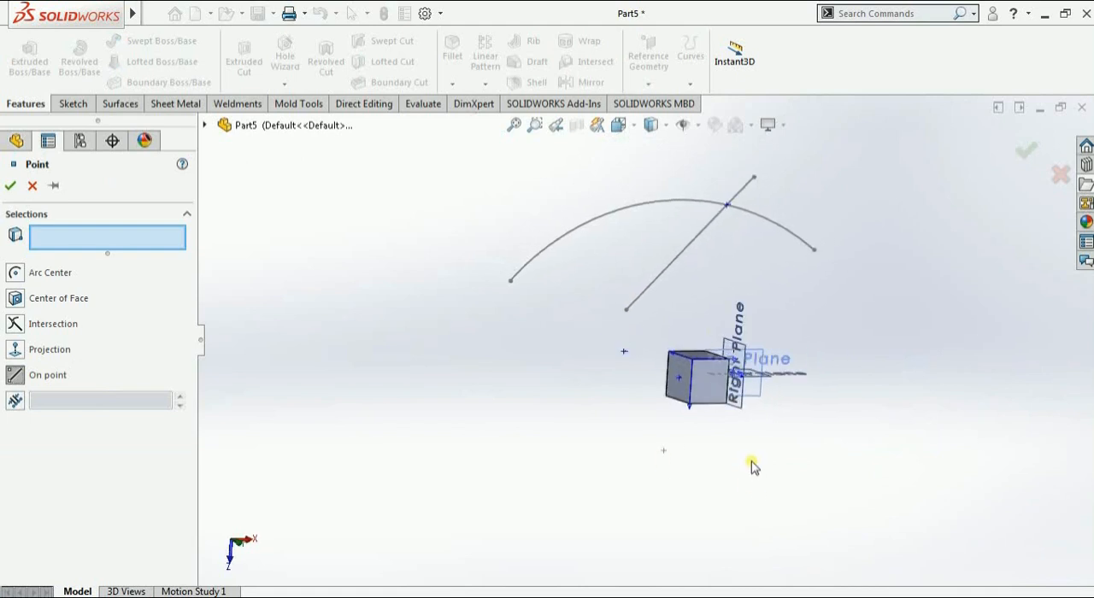
{"action": "mouse_move", "coordinate": [752, 466]}
{"action": "middle_mouse_down"}
{"action": "mouse_move", "coordinate": [772, 476]}
{"action": "mouse_move", "coordinate": [754, 453]}
{"action": "middle_mouse_up"}
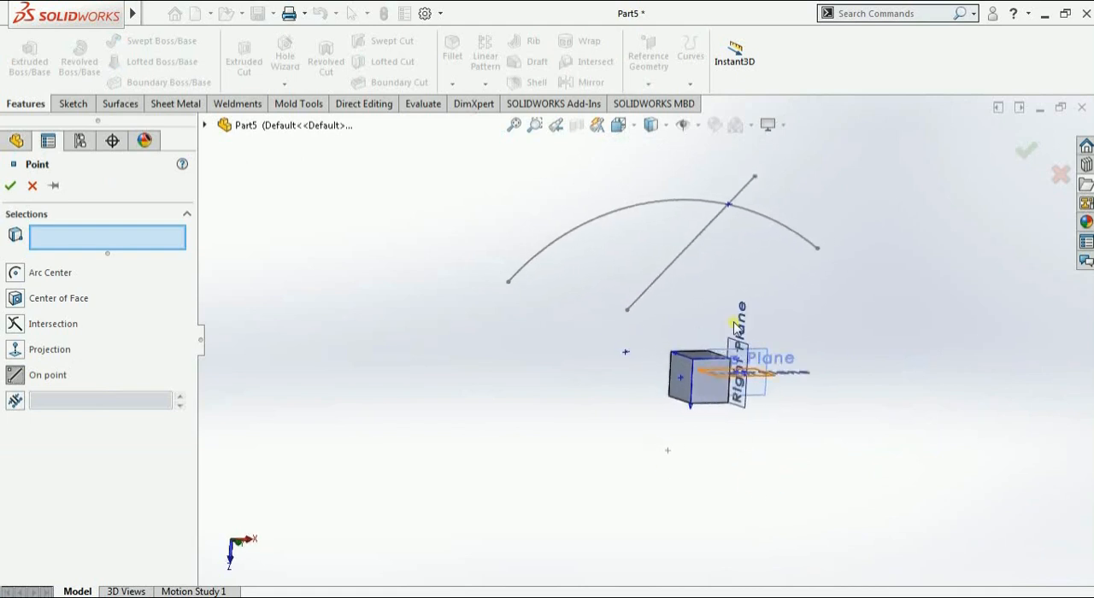
{"action": "left_click", "coordinate": [507, 283]}
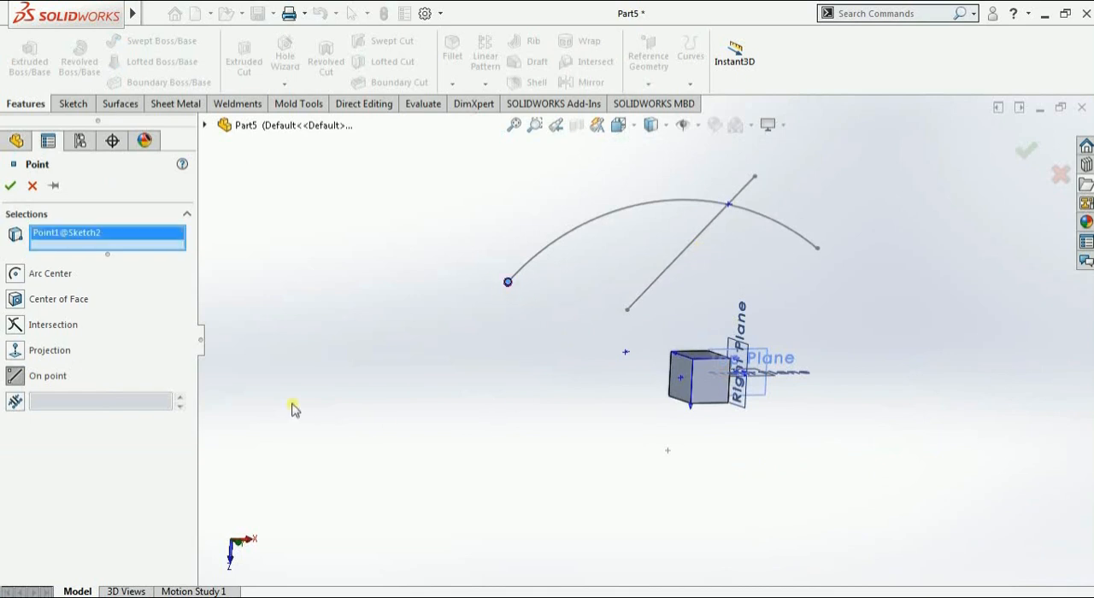
{"action": "left_click", "coordinate": [8, 187]}
{"action": "scroll", "coordinate": [540, 315], "scroll_direction": "down", "scroll_amount": 2}
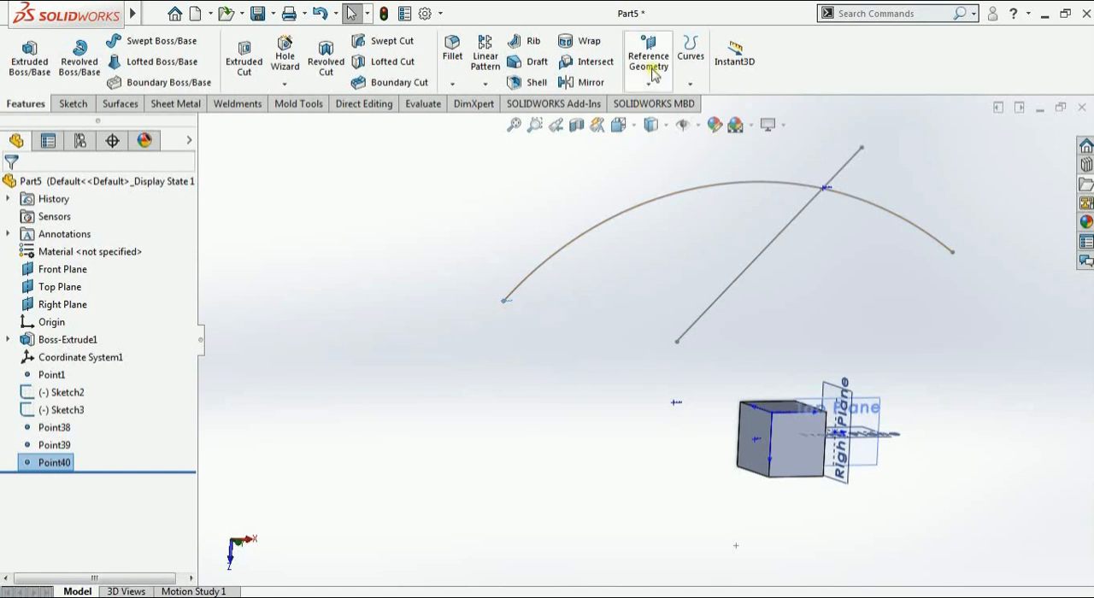
{"action": "left_click", "coordinate": [648, 82]}
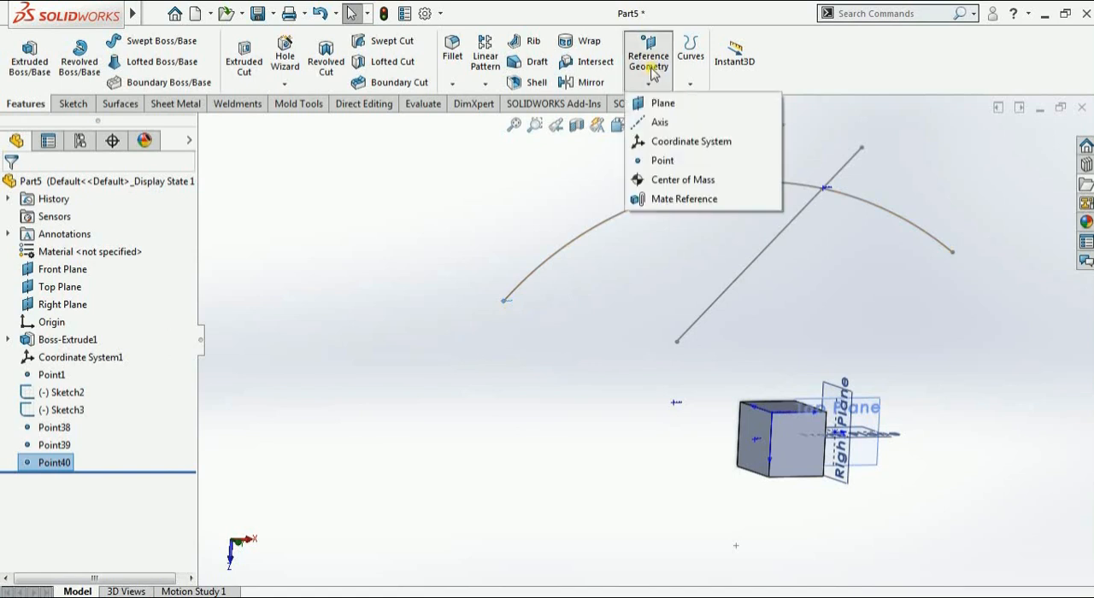
{"action": "left_click", "coordinate": [663, 161]}
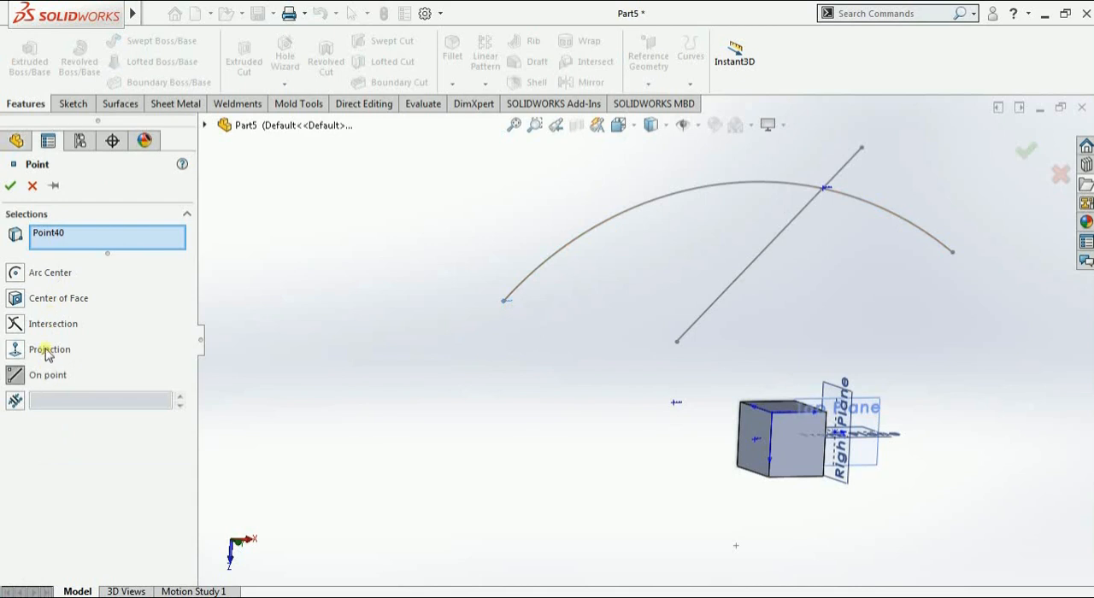
{"action": "right_click", "coordinate": [51, 238]}
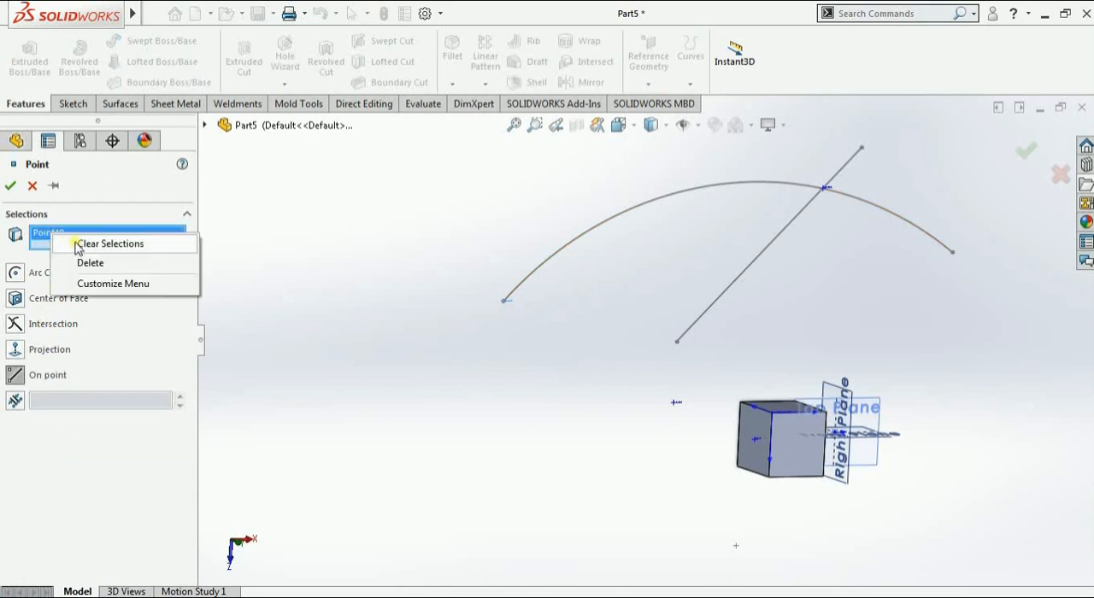
{"action": "left_click", "coordinate": [85, 262]}
{"action": "left_click", "coordinate": [33, 187]}
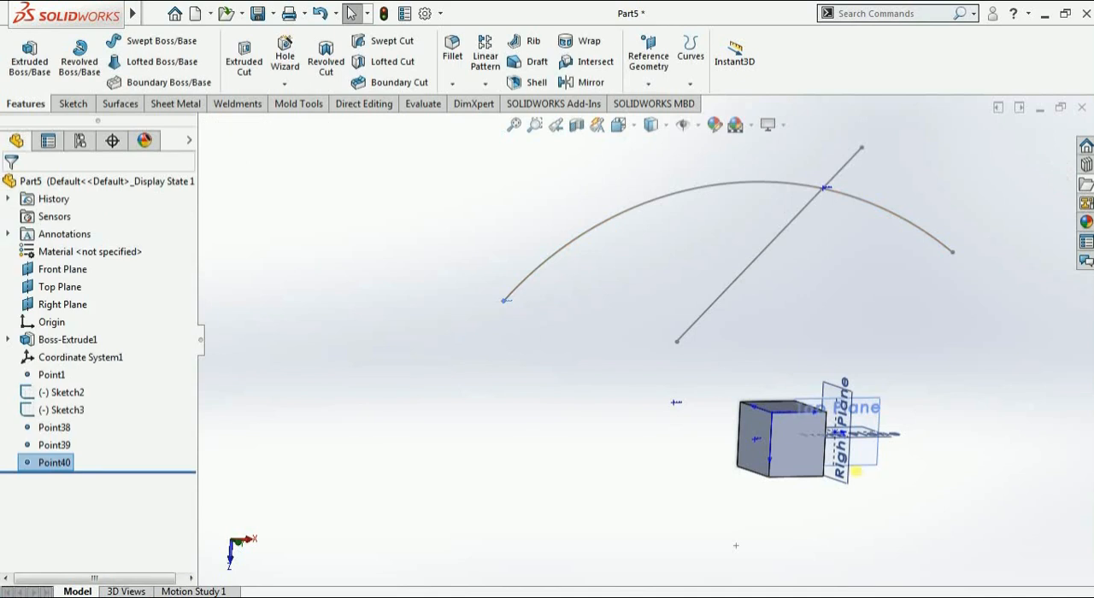
Add a Center of Mass reference to the part
{"action": "scroll", "coordinate": [877, 456], "scroll_direction": "up", "scroll_amount": 2}
{"action": "left_click", "coordinate": [649, 82]}
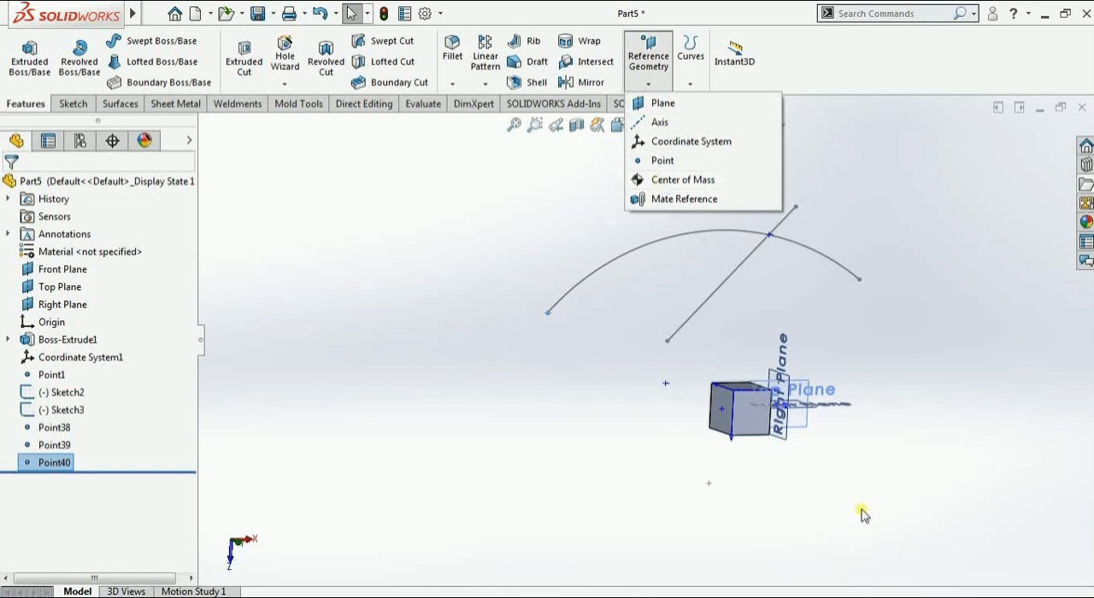
{"action": "left_click", "coordinate": [847, 457]}
{"action": "scroll", "coordinate": [782, 436], "scroll_direction": "down", "scroll_amount": 2}
{"action": "mouse_move", "coordinate": [778, 433]}
{"action": "middle_mouse_down"}
{"action": "mouse_move", "coordinate": [813, 383]}
{"action": "mouse_move", "coordinate": [787, 439]}
{"action": "mouse_move", "coordinate": [747, 447]}
{"action": "mouse_move", "coordinate": [632, 425]}
{"action": "mouse_move", "coordinate": [598, 440]}
{"action": "mouse_move", "coordinate": [598, 465]}
{"action": "mouse_move", "coordinate": [617, 390]}
{"action": "mouse_move", "coordinate": [671, 325]}
{"action": "mouse_move", "coordinate": [690, 359]}
{"action": "mouse_move", "coordinate": [681, 338]}
{"action": "mouse_move", "coordinate": [642, 326]}
{"action": "mouse_move", "coordinate": [614, 359]}
{"action": "middle_mouse_up"}
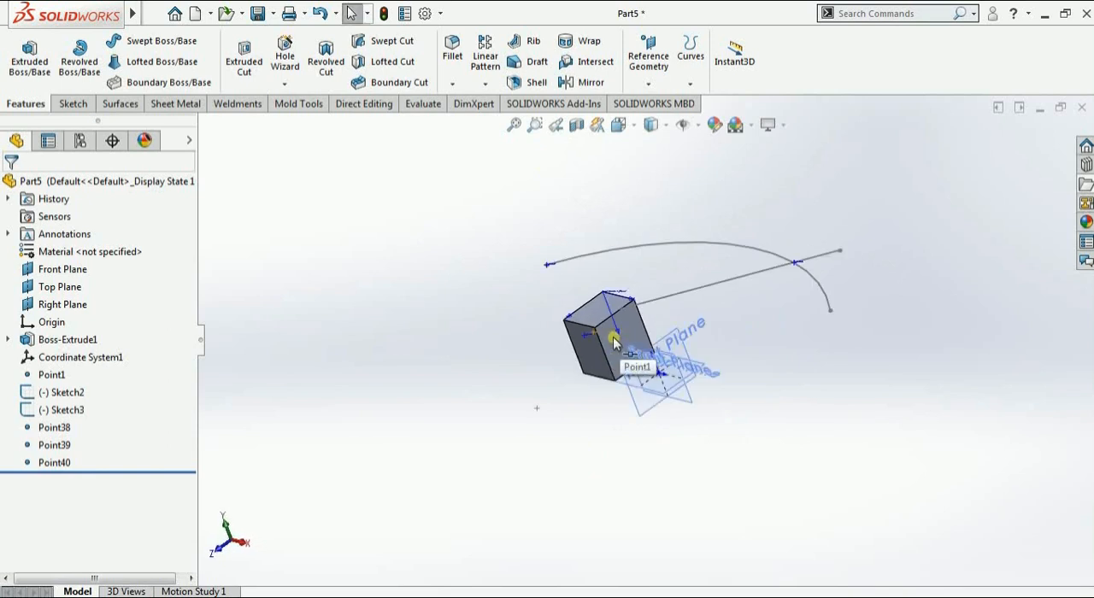
{"action": "scroll", "coordinate": [614, 341], "scroll_direction": "up", "scroll_amount": 3}
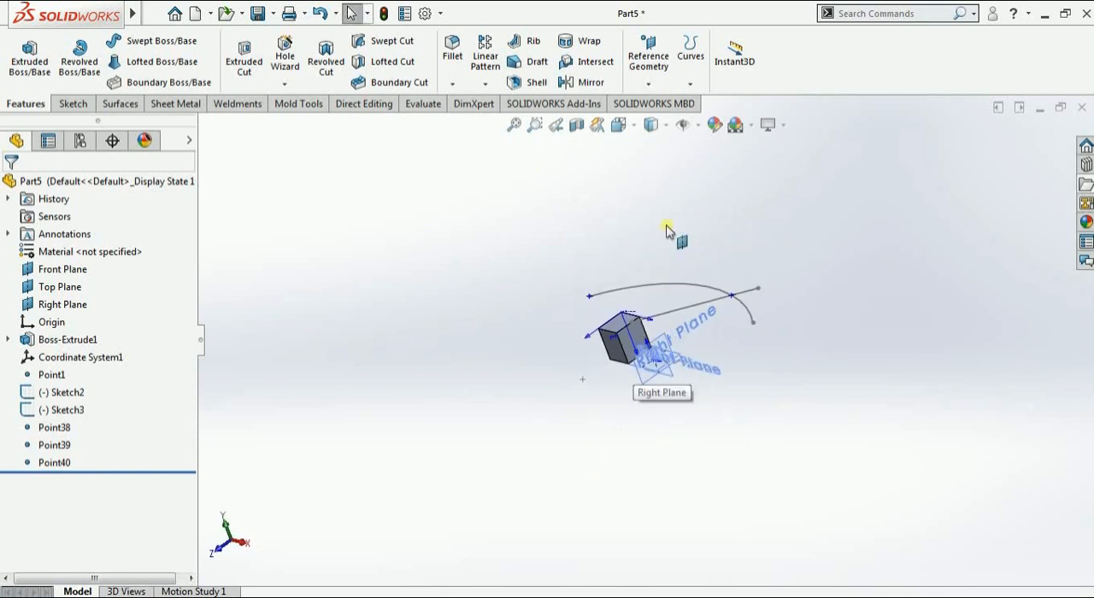
{"action": "left_click", "coordinate": [644, 85]}
{"action": "left_click", "coordinate": [669, 178]}
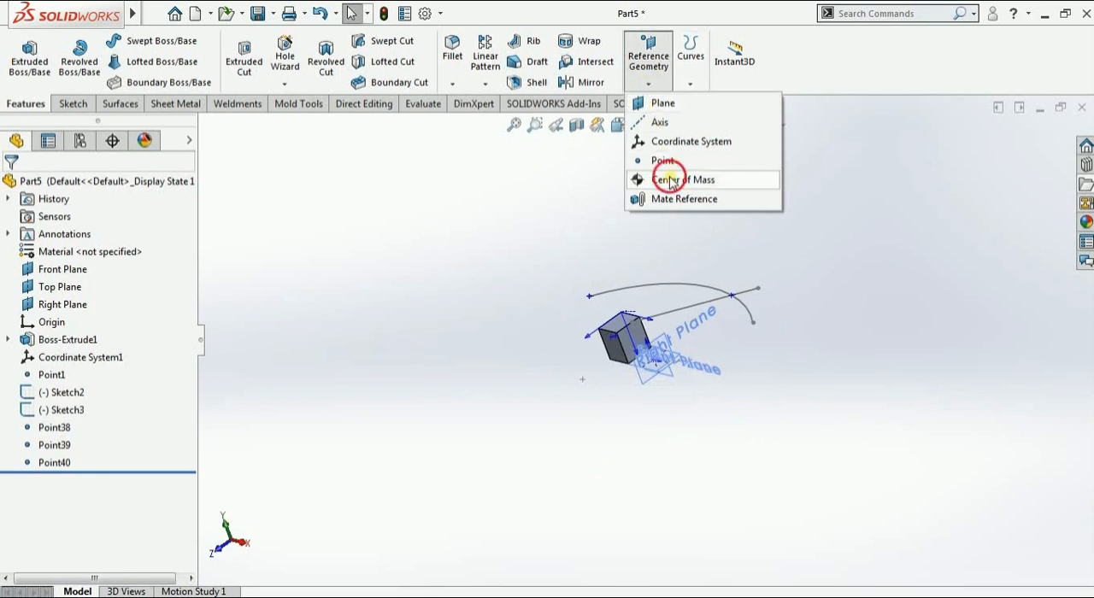
Examine the Center of Mass marker inside the block from several angles and select it
{"action": "scroll", "coordinate": [637, 341], "scroll_direction": "down", "scroll_amount": 5}
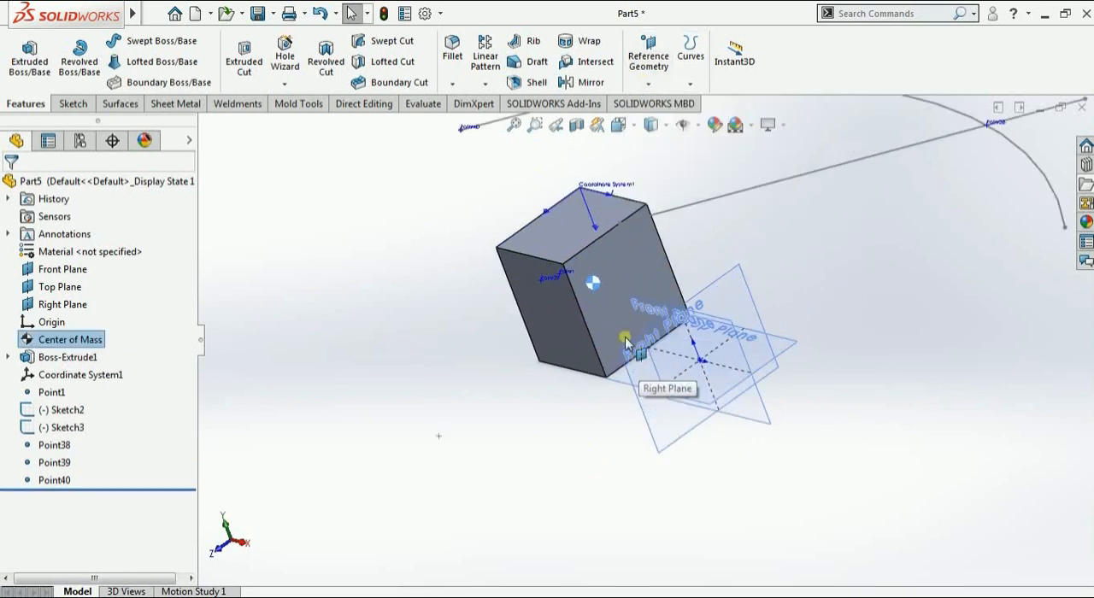
{"action": "middle_click_drag", "start_coordinate": [592, 284], "coordinate": [559, 274]}
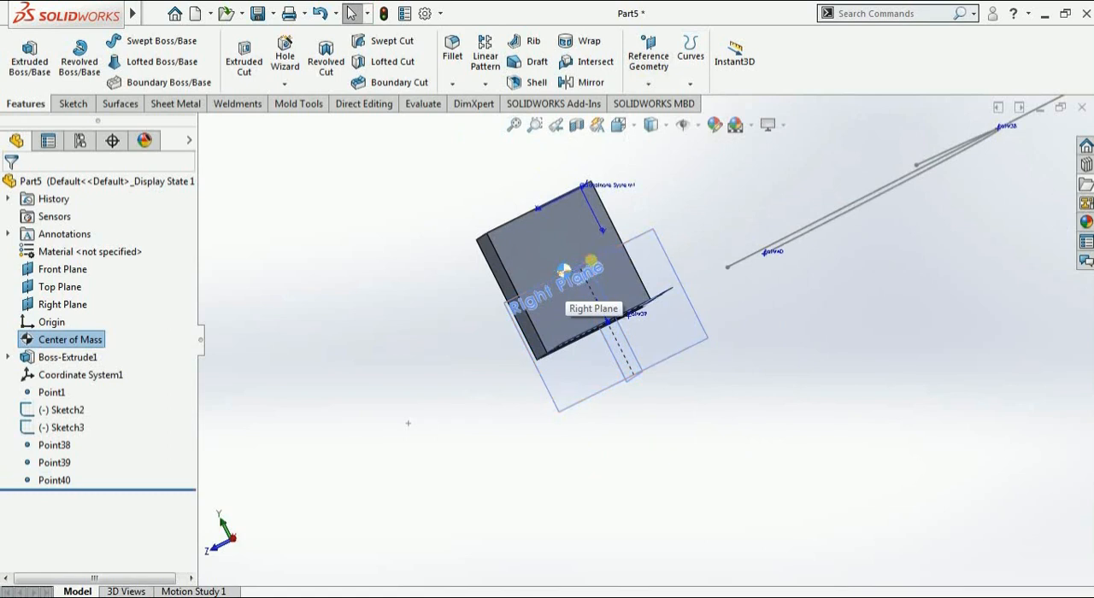
{"action": "mouse_move", "coordinate": [544, 297]}
{"action": "middle_mouse_down"}
{"action": "mouse_move", "coordinate": [602, 245]}
{"action": "mouse_move", "coordinate": [496, 231]}
{"action": "mouse_move", "coordinate": [549, 305]}
{"action": "middle_mouse_up"}
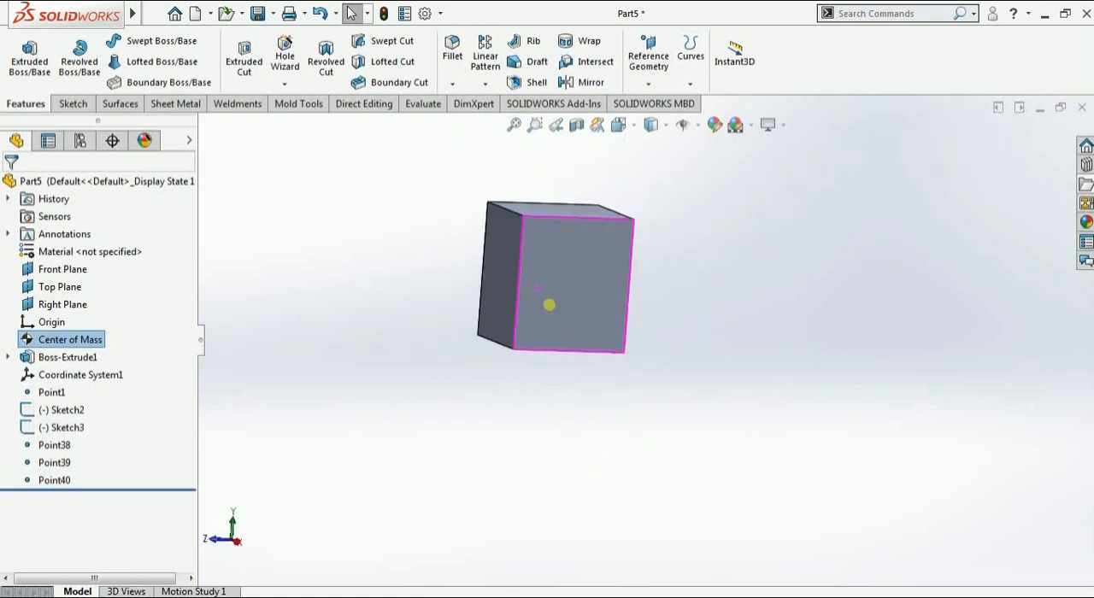
{"action": "left_click", "coordinate": [75, 341]}
{"action": "left_click", "coordinate": [300, 310]}
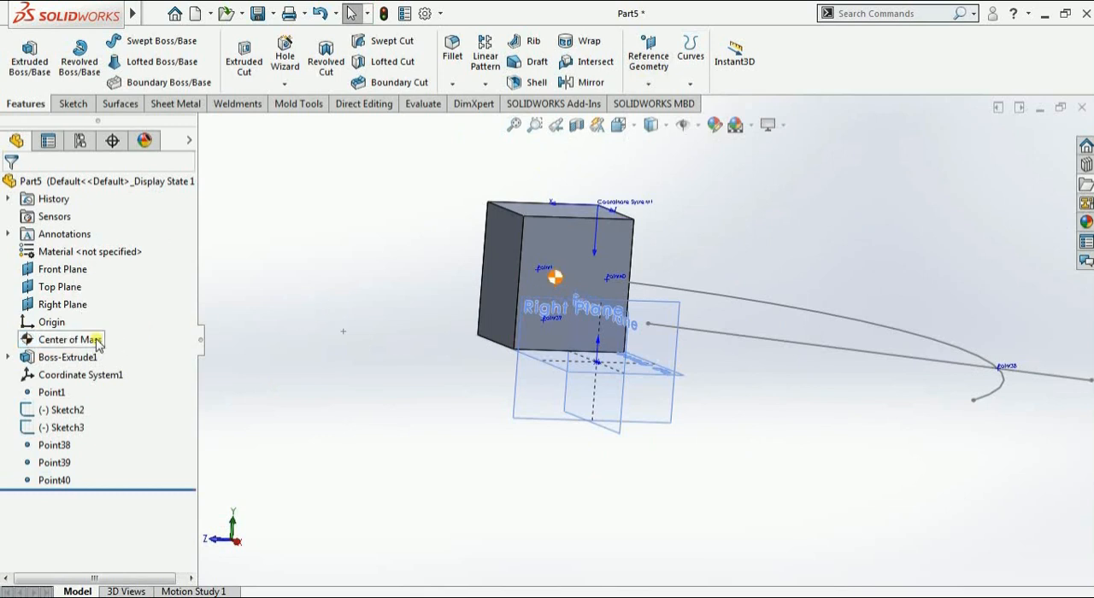
{"action": "left_click", "coordinate": [96, 342]}
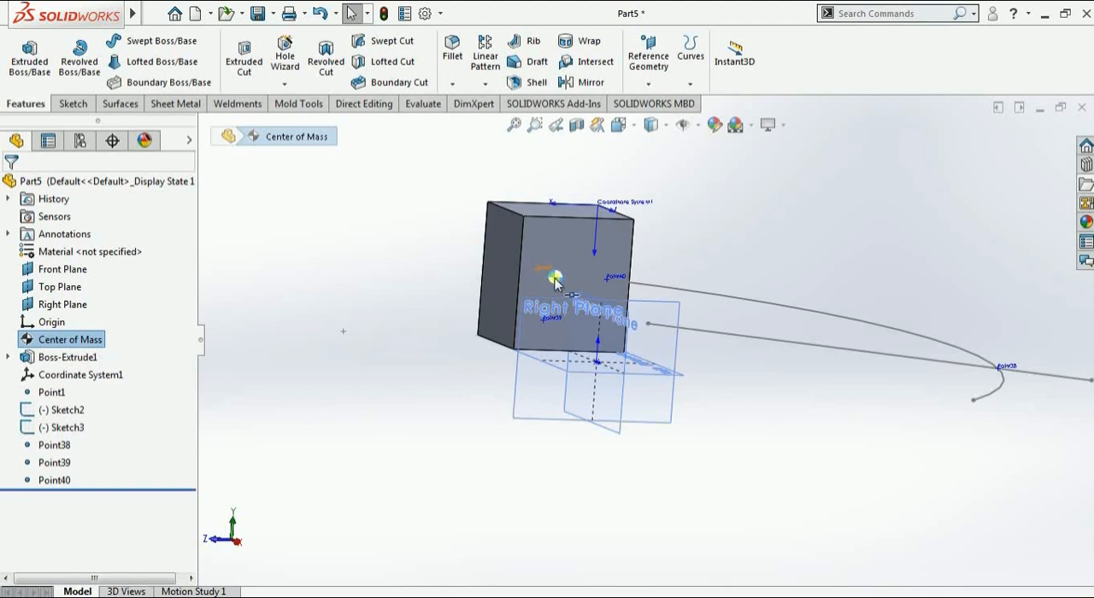
View the Mate Reference settings with the Center of Mass as the primary entity, and close them without creating a reference
{"action": "left_click", "coordinate": [649, 84]}
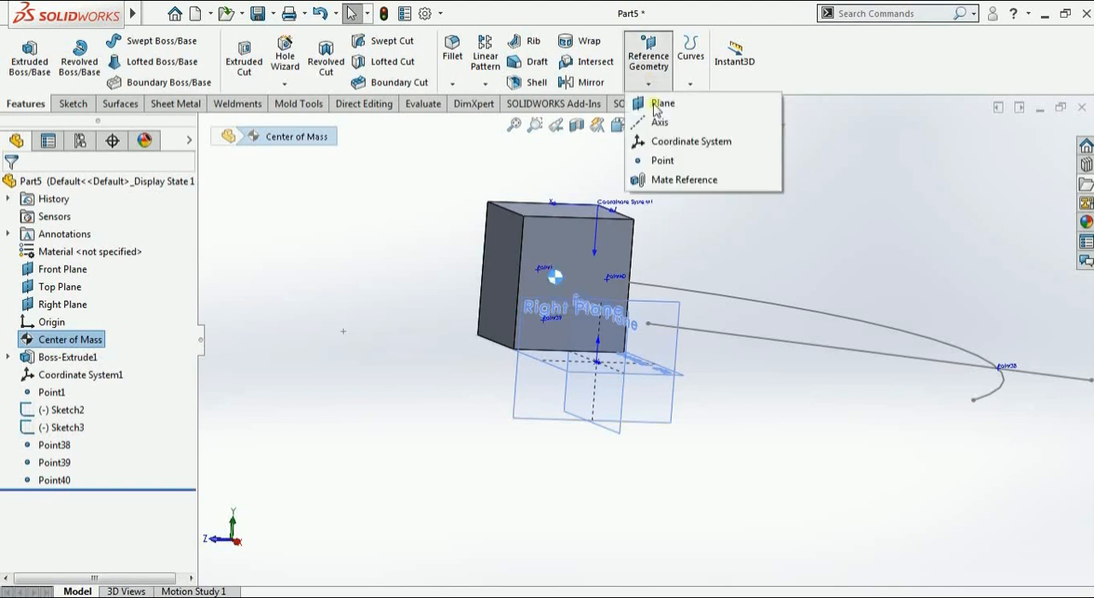
{"action": "left_click", "coordinate": [674, 181]}
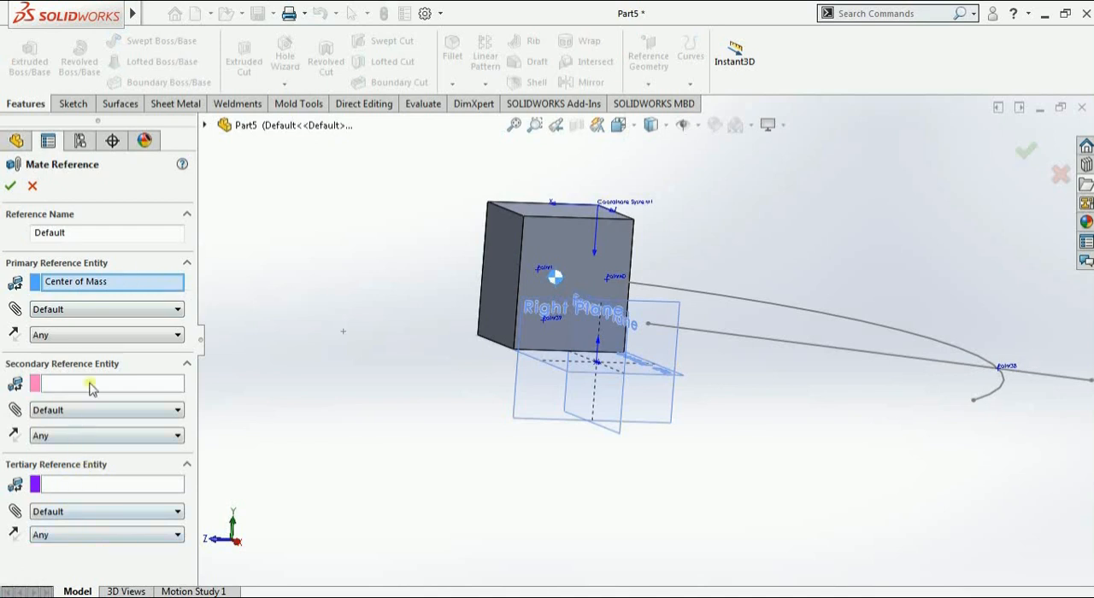
{"action": "left_click", "coordinate": [32, 186]}
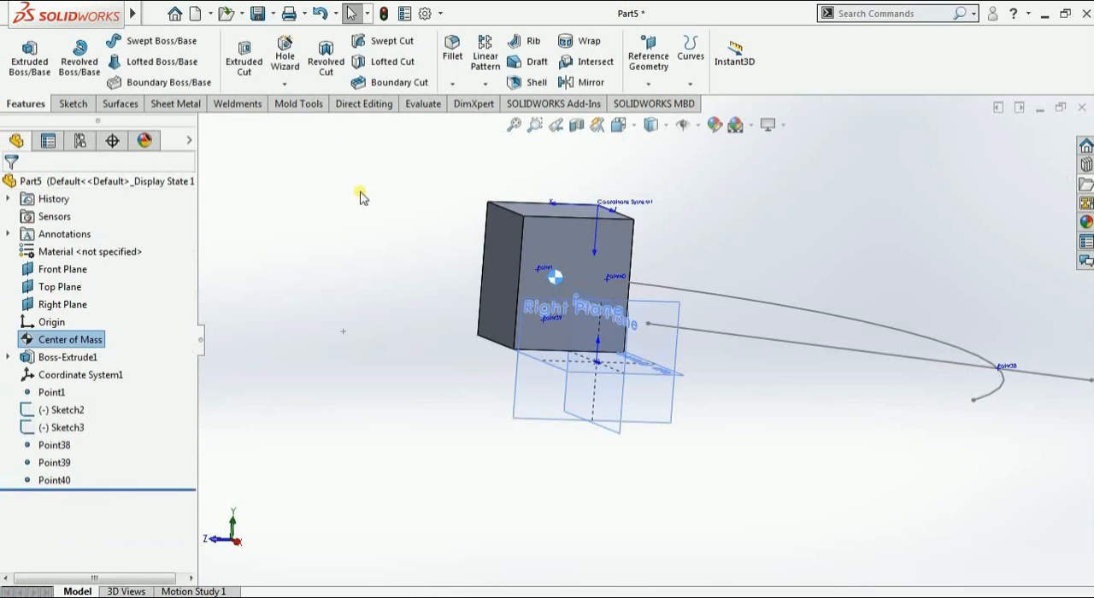
{"action": "left_click", "coordinate": [647, 86]}
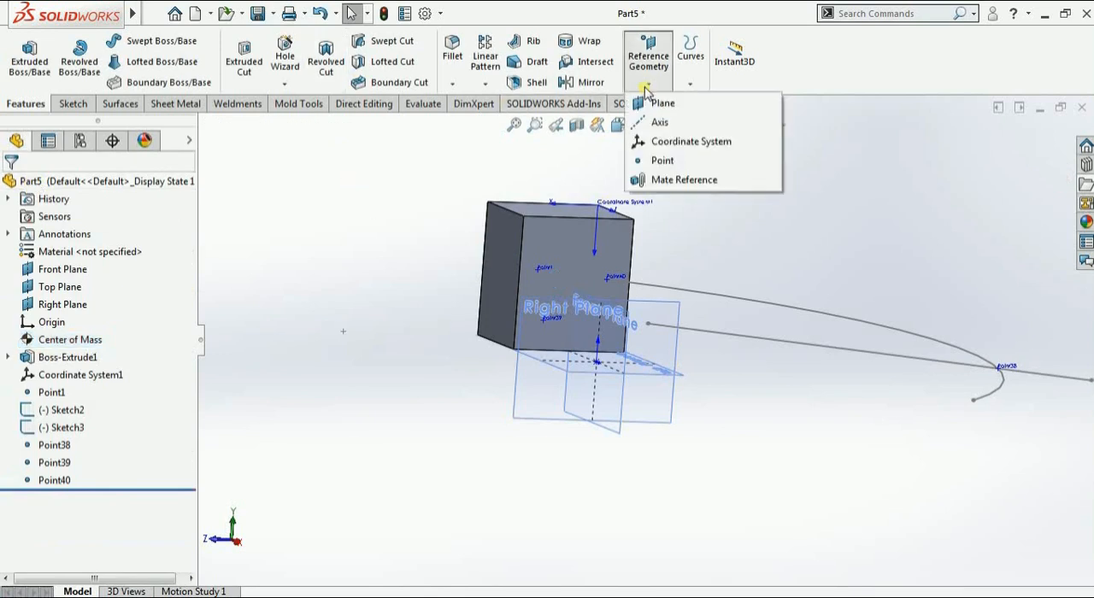
{"action": "left_click", "coordinate": [607, 65]}
{"action": "left_click", "coordinate": [689, 84]}
{"action": "mouse_move", "coordinate": [657, 86]}
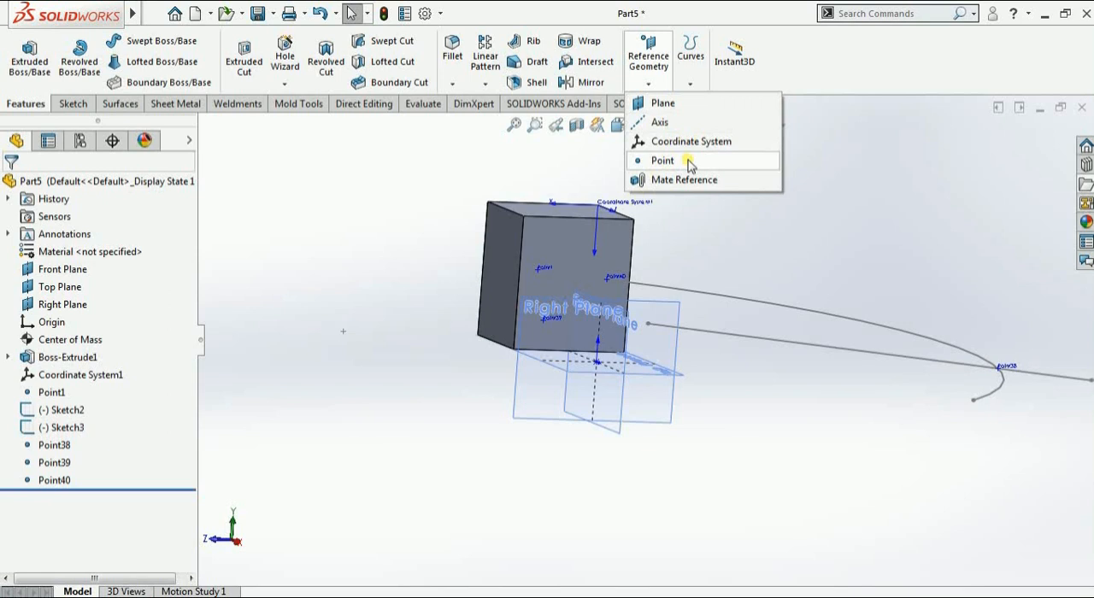
{"action": "left_click", "coordinate": [860, 191]}
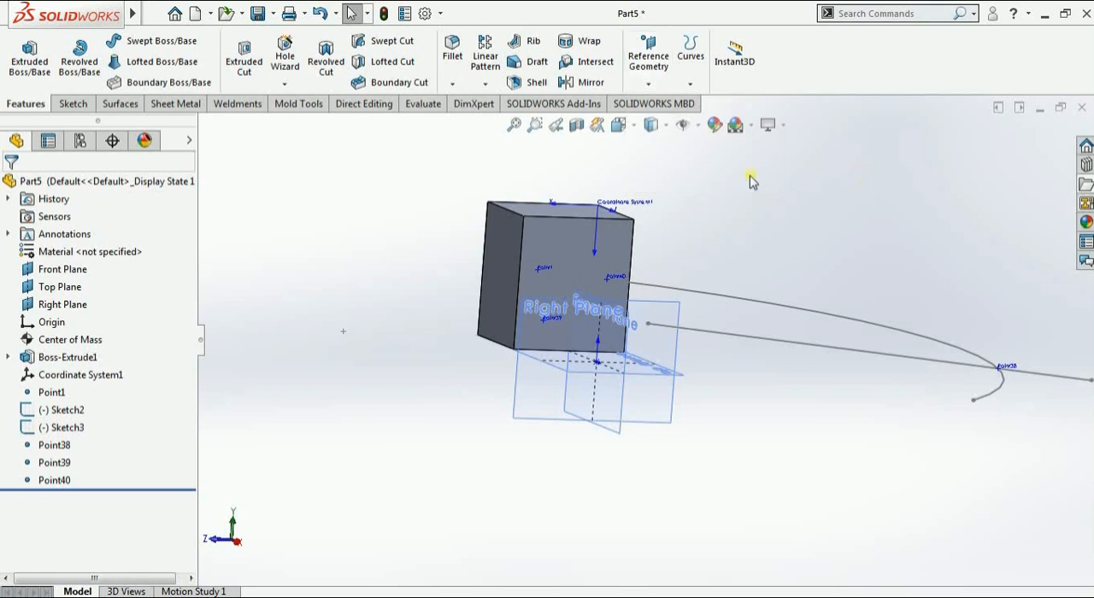
{"action": "scroll", "coordinate": [747, 180], "scroll_direction": "up", "scroll_amount": 5}
{"action": "middle_click_drag", "start_coordinate": [699, 226], "coordinate": [666, 325]}
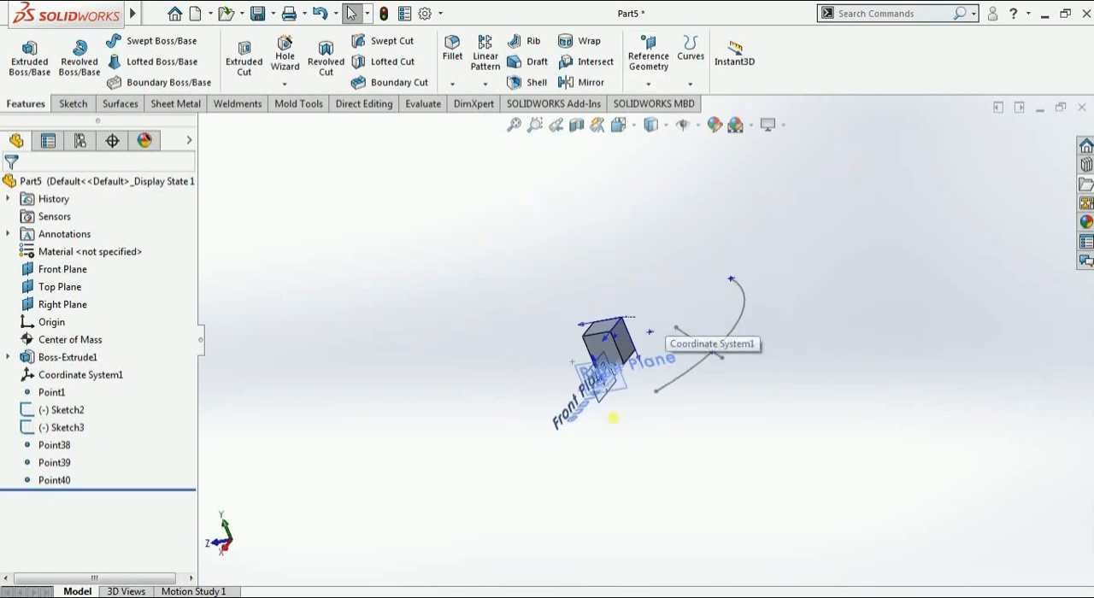
{"action": "scroll", "coordinate": [609, 427], "scroll_direction": "down", "scroll_amount": 1}
{"action": "scroll", "coordinate": [607, 431], "scroll_direction": "down", "scroll_amount": 1}
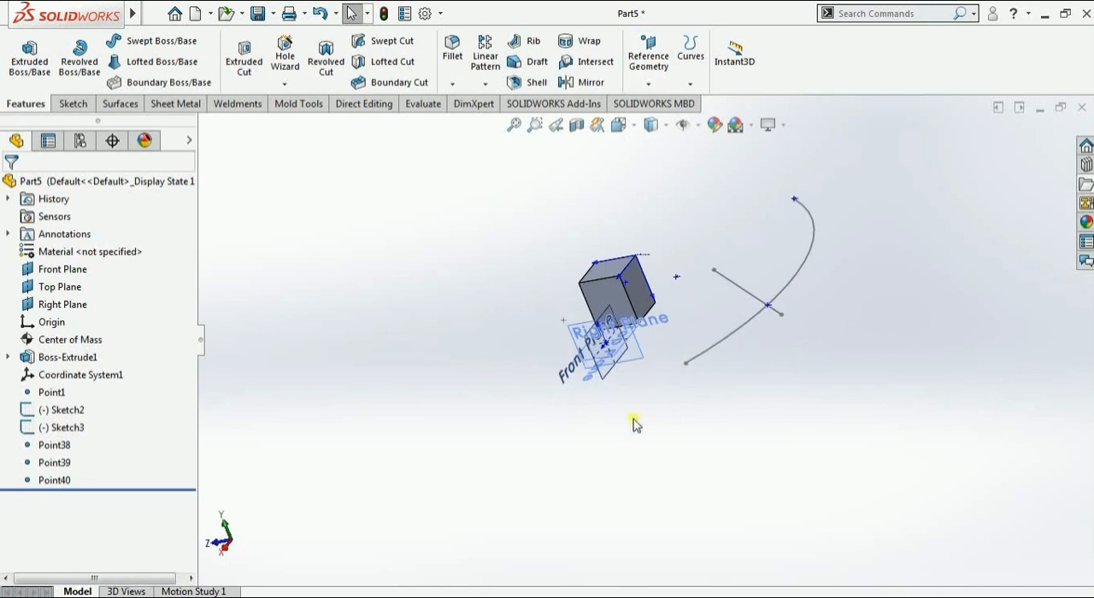
{"action": "scroll", "coordinate": [675, 322], "scroll_direction": "down", "scroll_amount": 1}
{"action": "middle_click_drag", "start_coordinate": [672, 316], "coordinate": [708, 323]}
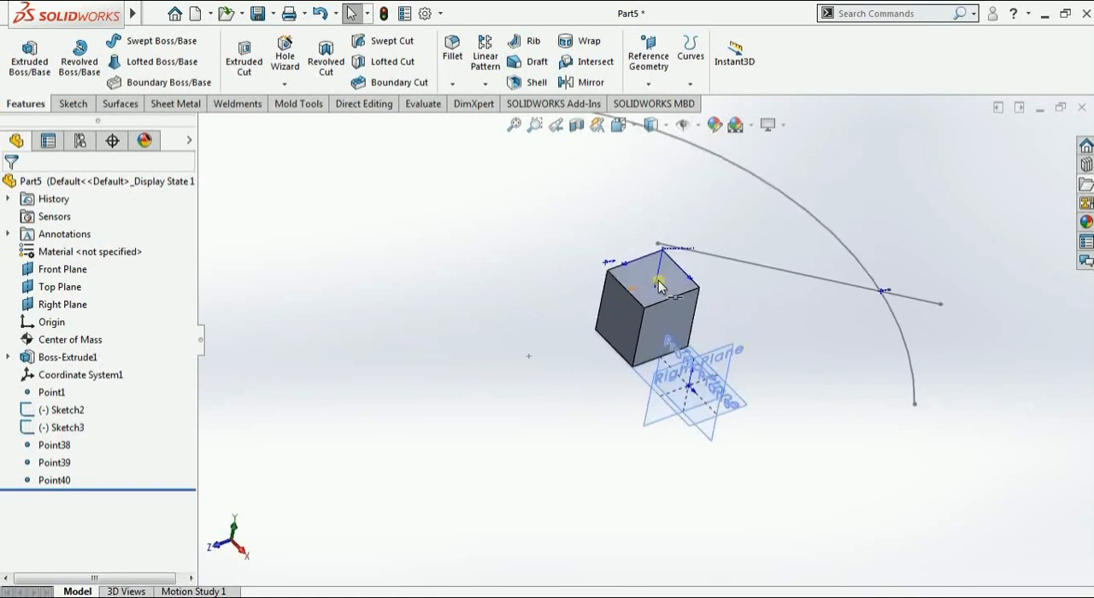
{"action": "middle_click_drag", "start_coordinate": [661, 282], "coordinate": [681, 319]}
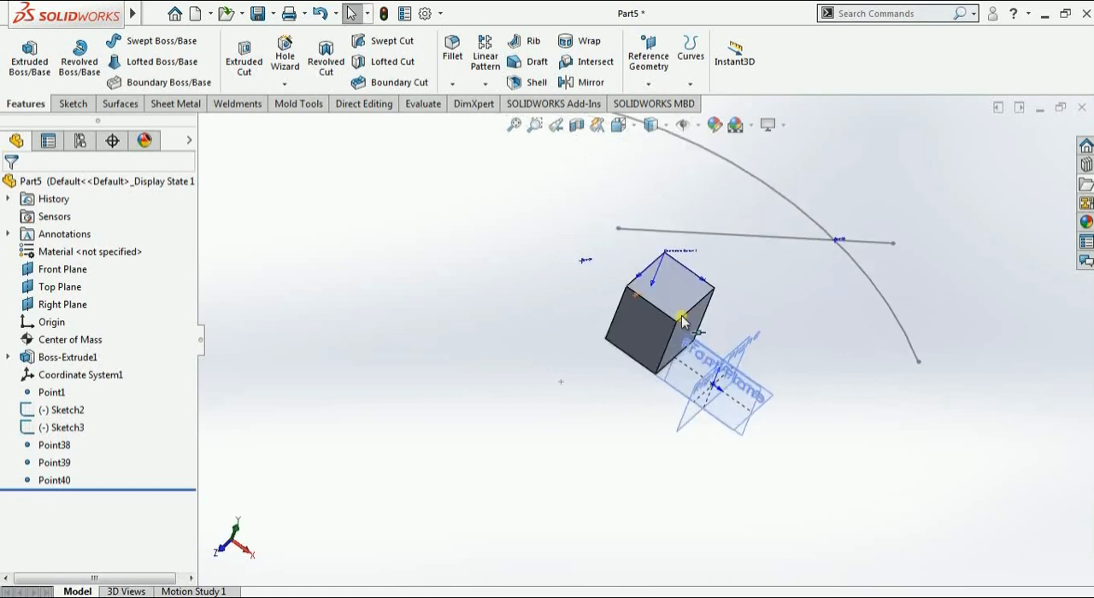